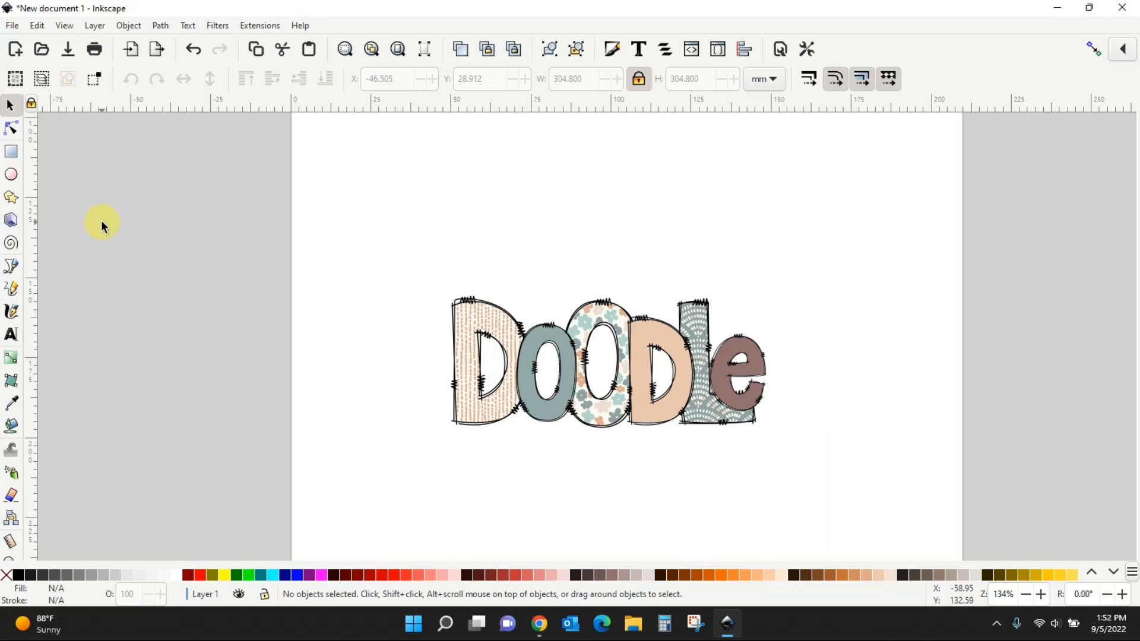
Import the seamless paper with peach dashed vertical stripes from the boho paper folder
{"action": "left_click", "coordinate": [13, 26]}
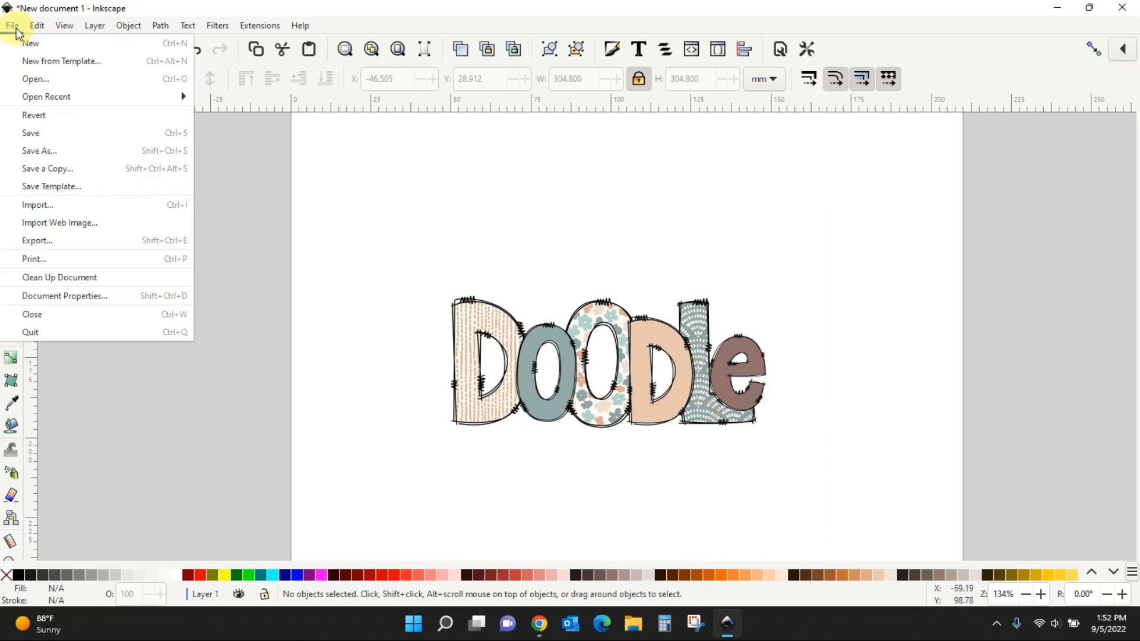
{"action": "left_click", "coordinate": [24, 204]}
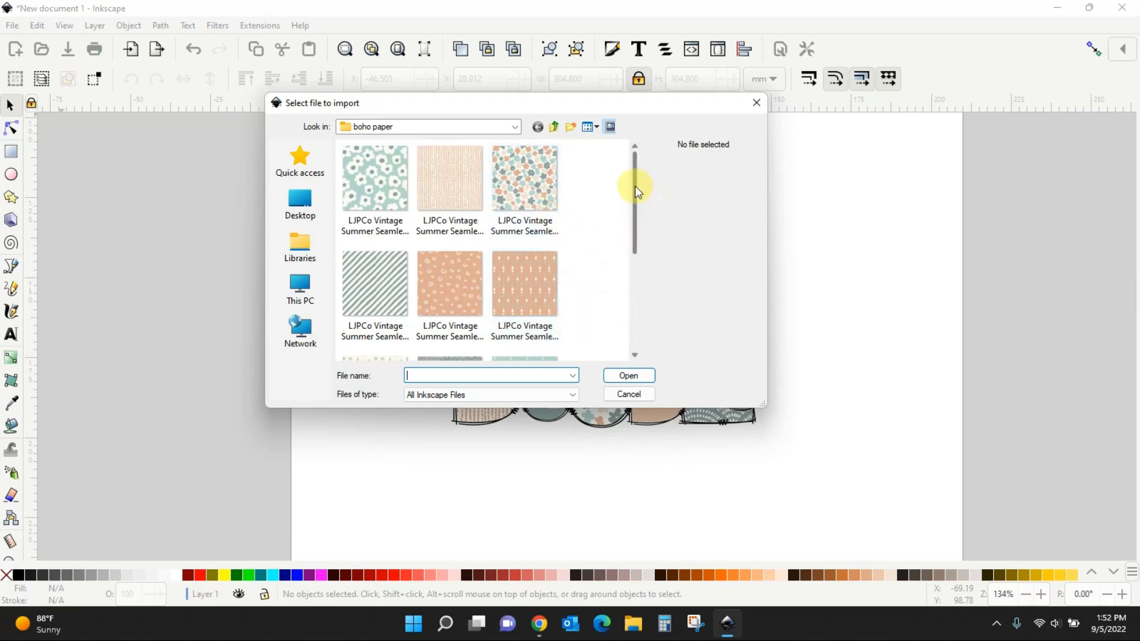
{"action": "left_click_drag", "start_coordinate": [636, 186], "coordinate": [636, 183]}
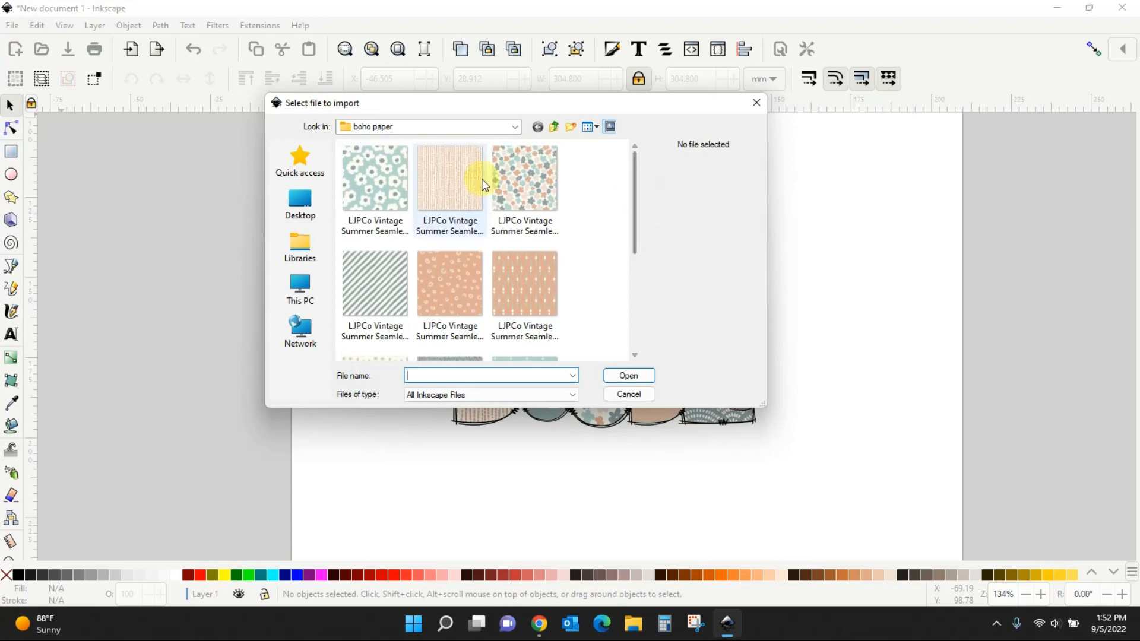
{"action": "double_click", "coordinate": [455, 184]}
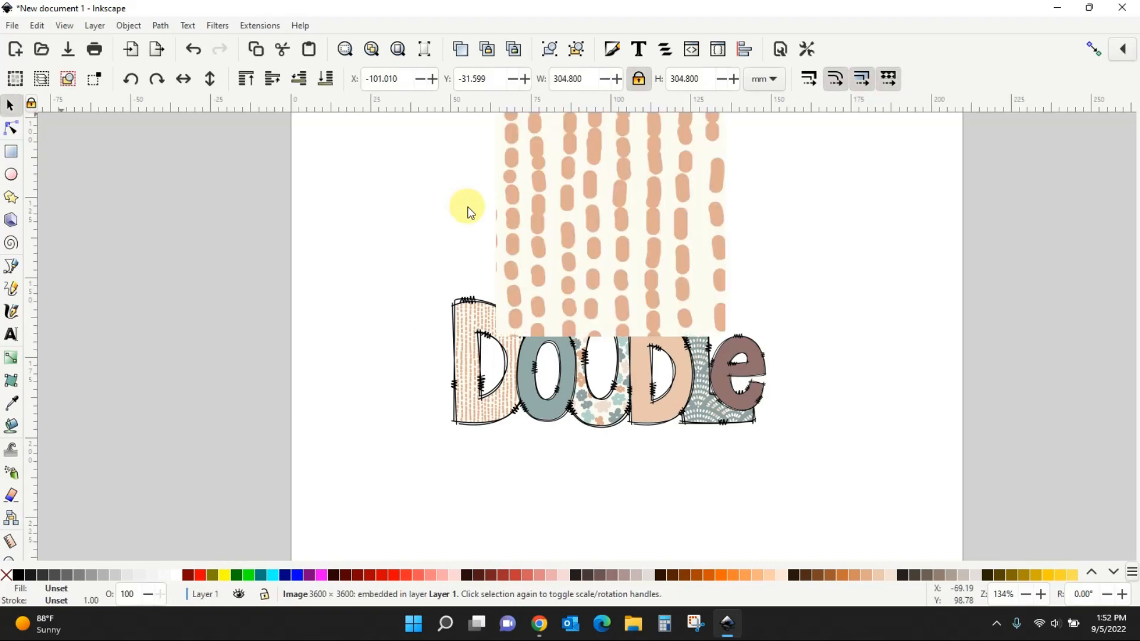
Import the multicoloured floral seamless paper from the boho paper folder
{"action": "left_click", "coordinate": [12, 26]}
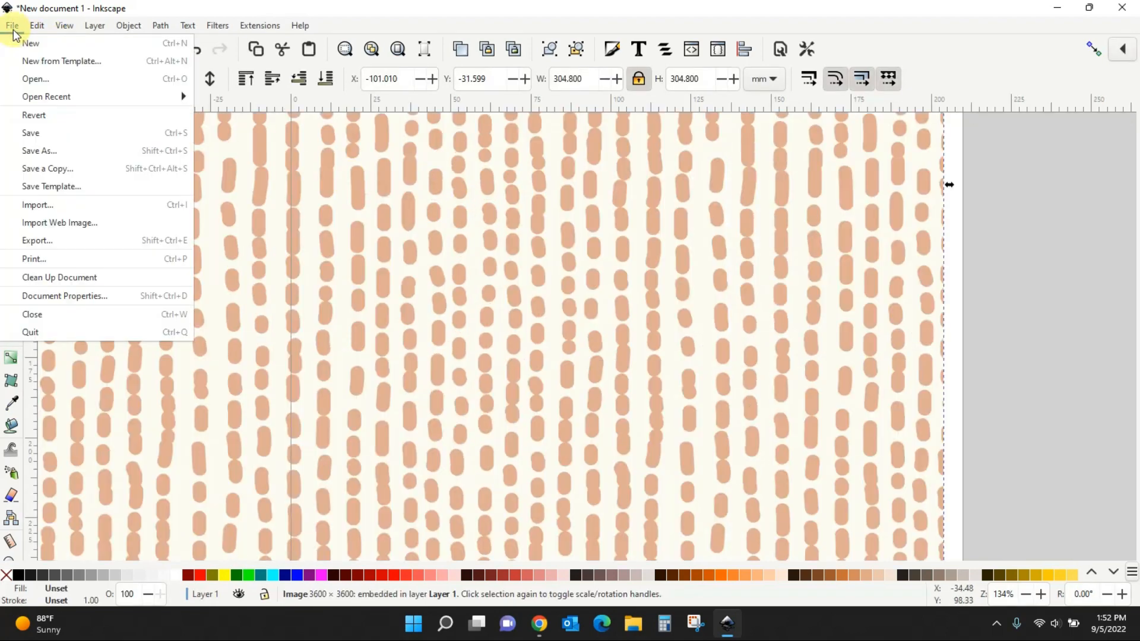
{"action": "left_click", "coordinate": [38, 205]}
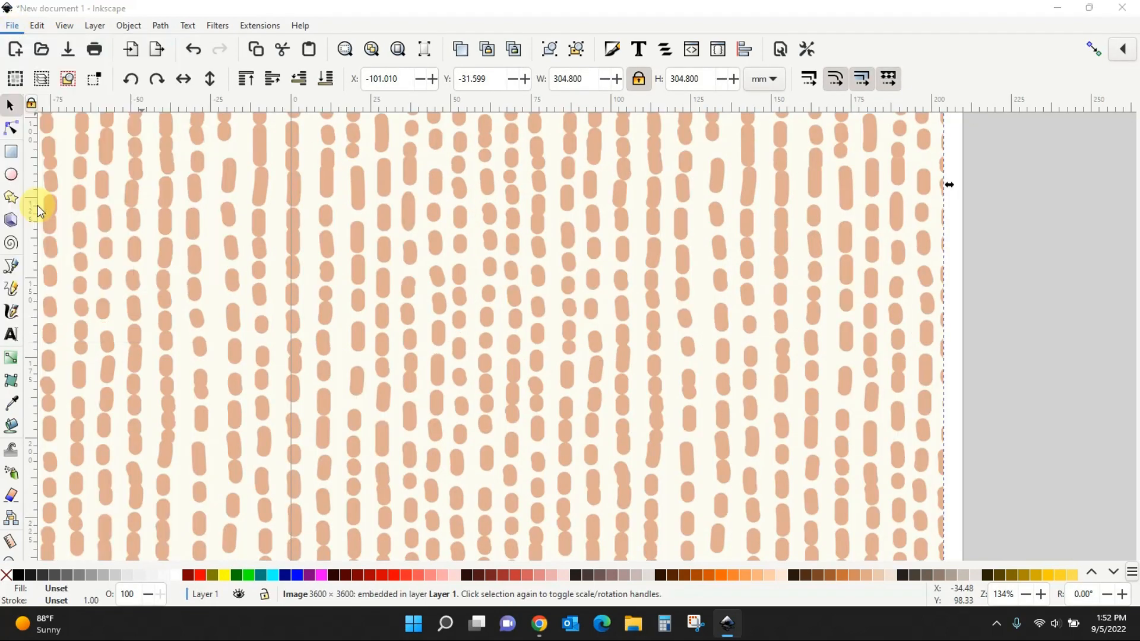
{"action": "double_click", "coordinate": [532, 194]}
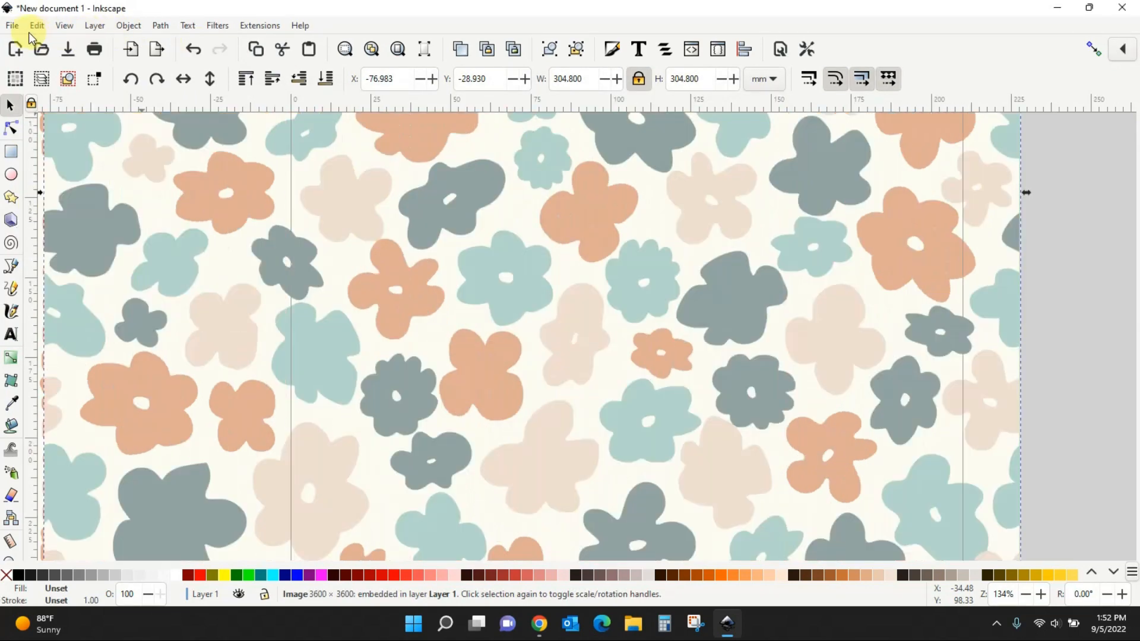
Import the grey-green scalloped seamless paper from the boho paper folder
{"action": "left_click", "coordinate": [12, 25]}
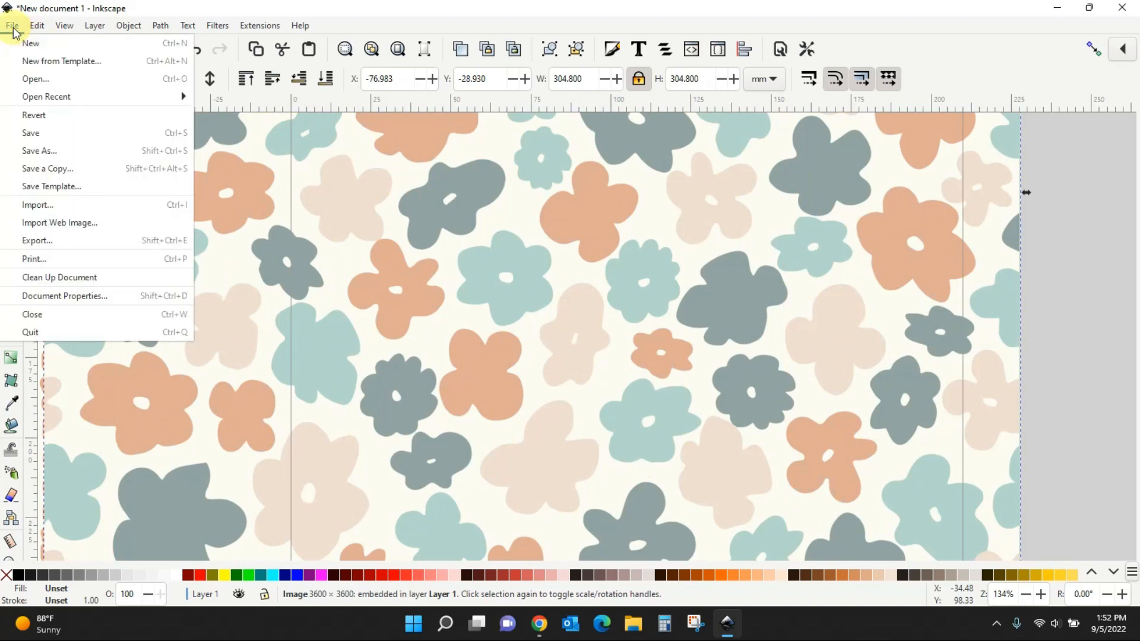
{"action": "left_click", "coordinate": [31, 208]}
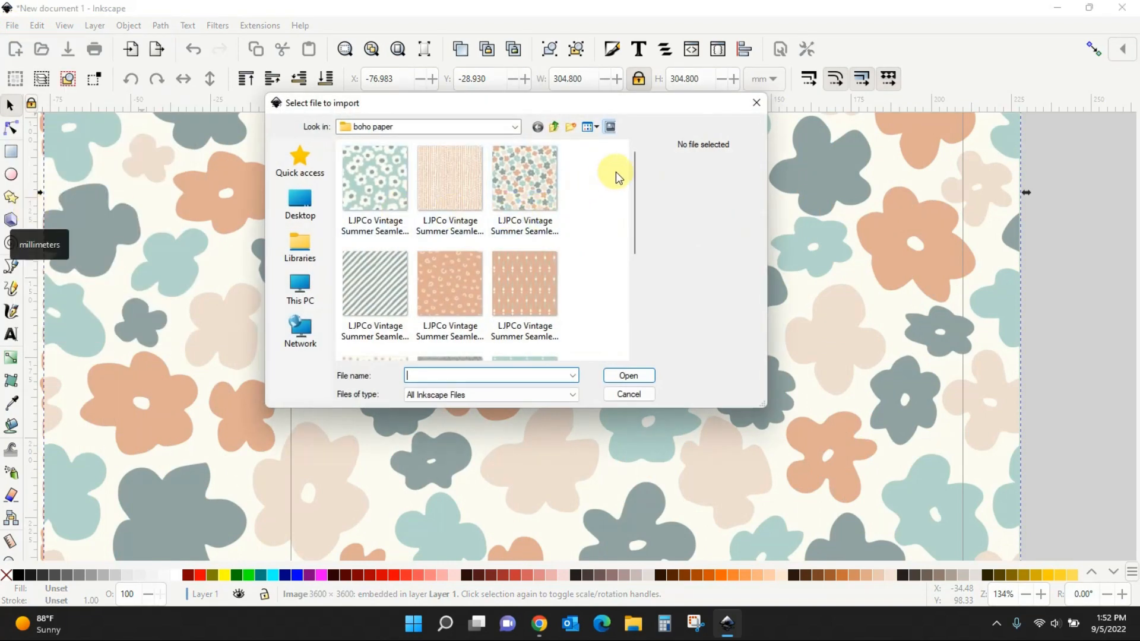
{"action": "left_click_drag", "start_coordinate": [633, 166], "coordinate": [640, 254]}
{"action": "double_click", "coordinate": [363, 316]}
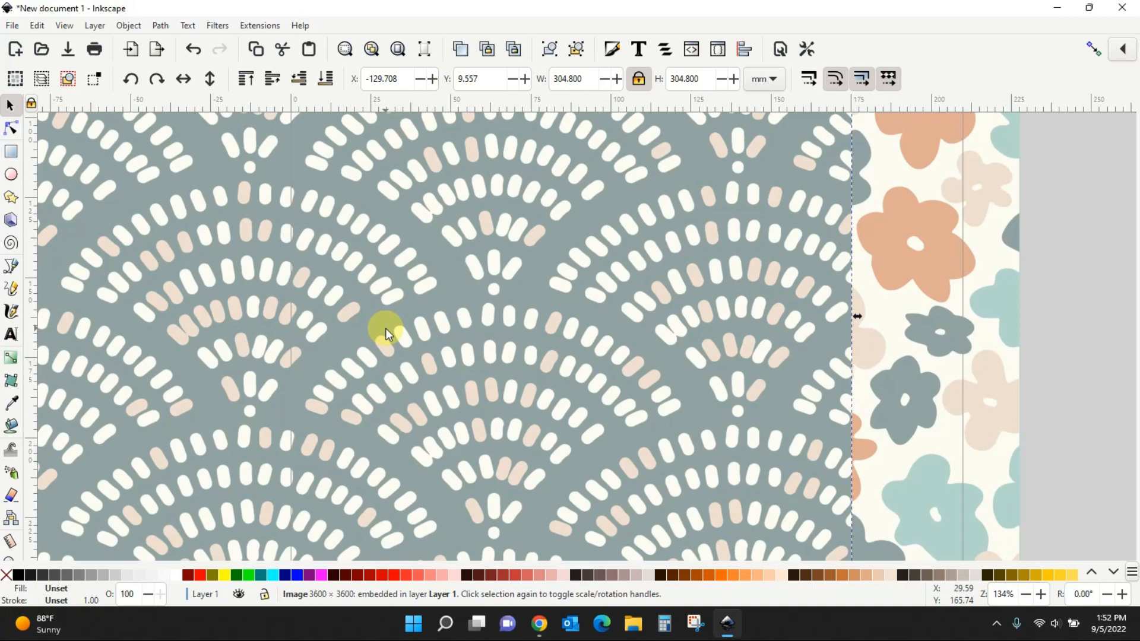
Scale the scalloped paper down proportionally to about 103 mm square, keeping its lower-left corner in place
{"action": "key", "text": "minus"}
{"action": "key", "text": "minus"}
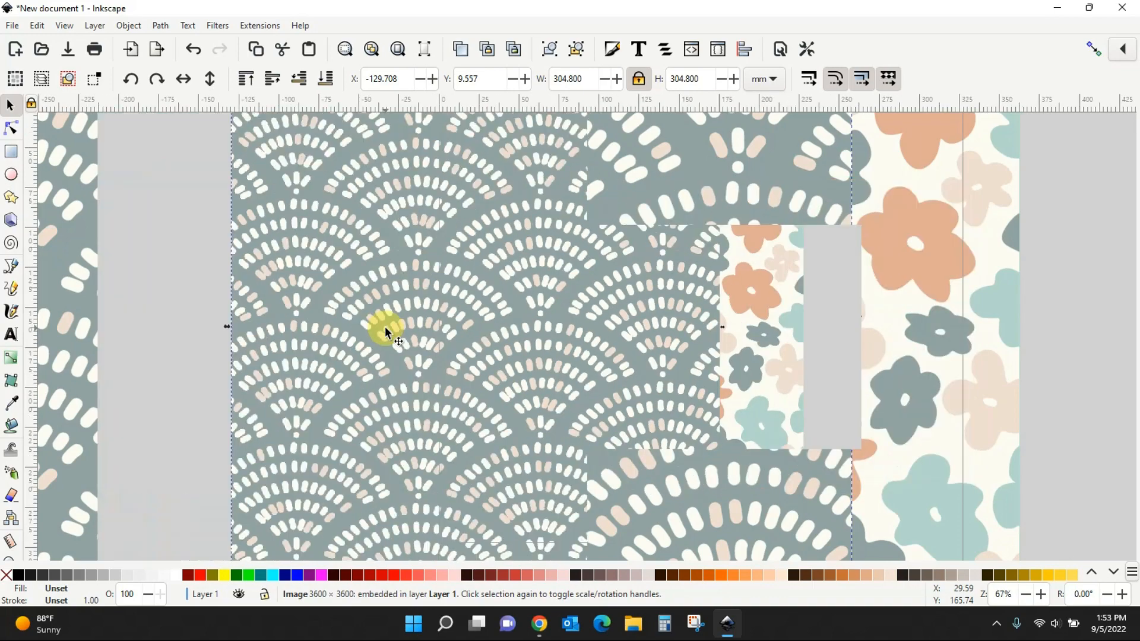
{"action": "key", "text": "minus"}
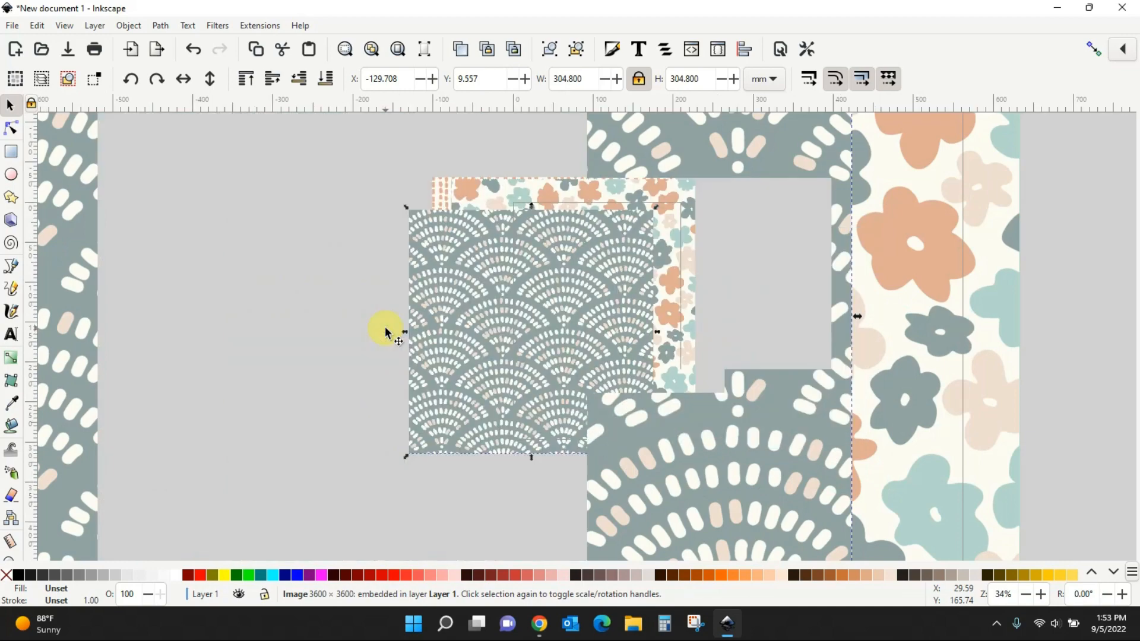
{"action": "key", "text": "minus"}
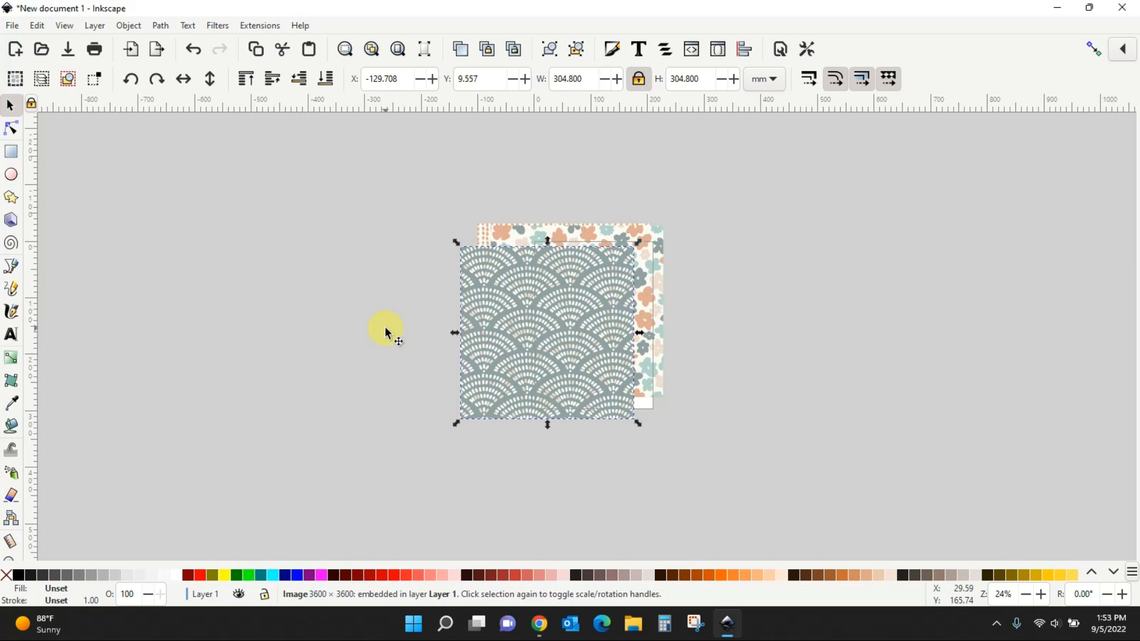
{"action": "left_click", "coordinate": [636, 86]}
{"action": "left_click", "coordinate": [638, 83]}
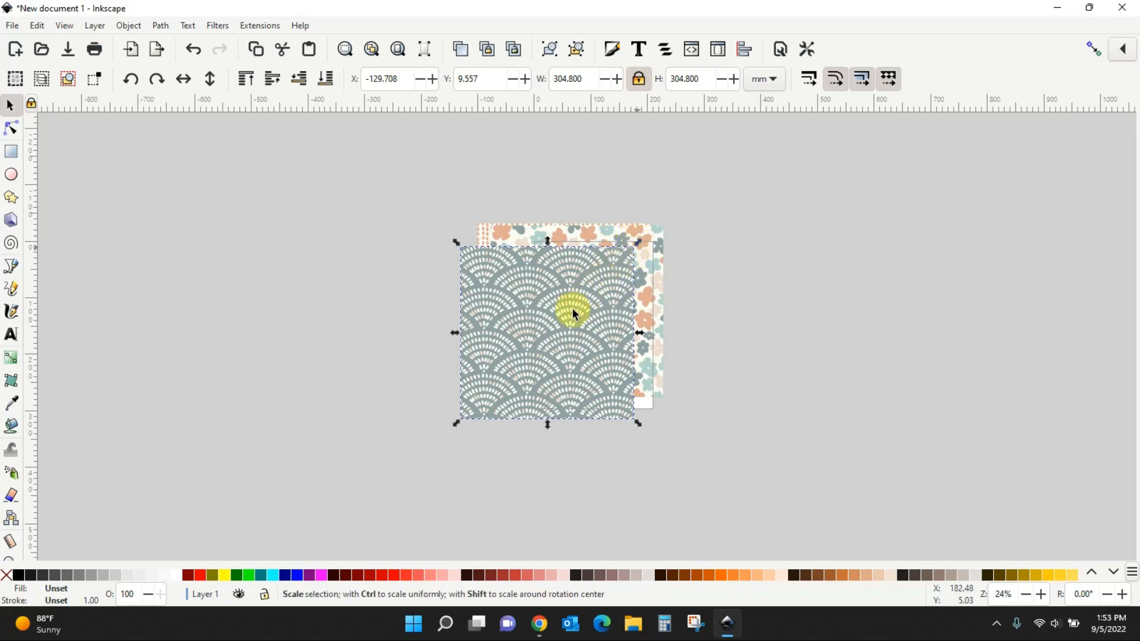
{"action": "left_click_drag", "start_coordinate": [573, 313], "coordinate": [523, 357]}
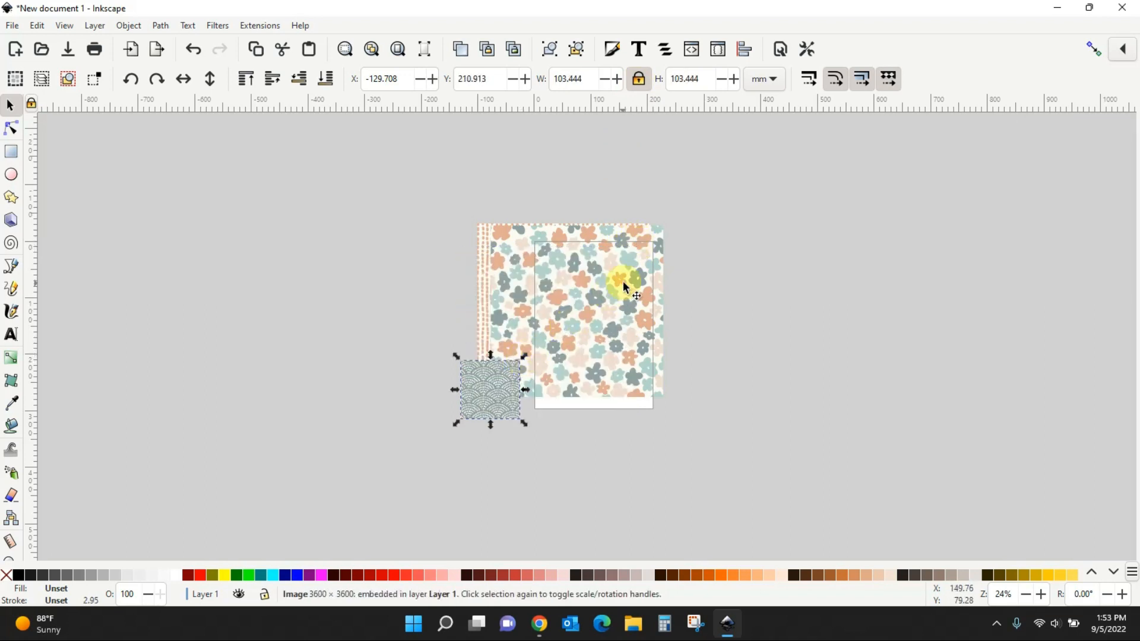
Scale the floral paper down to about 22 mm square and the dashed-stripe paper to about 43 mm square
{"action": "left_click", "coordinate": [661, 248]}
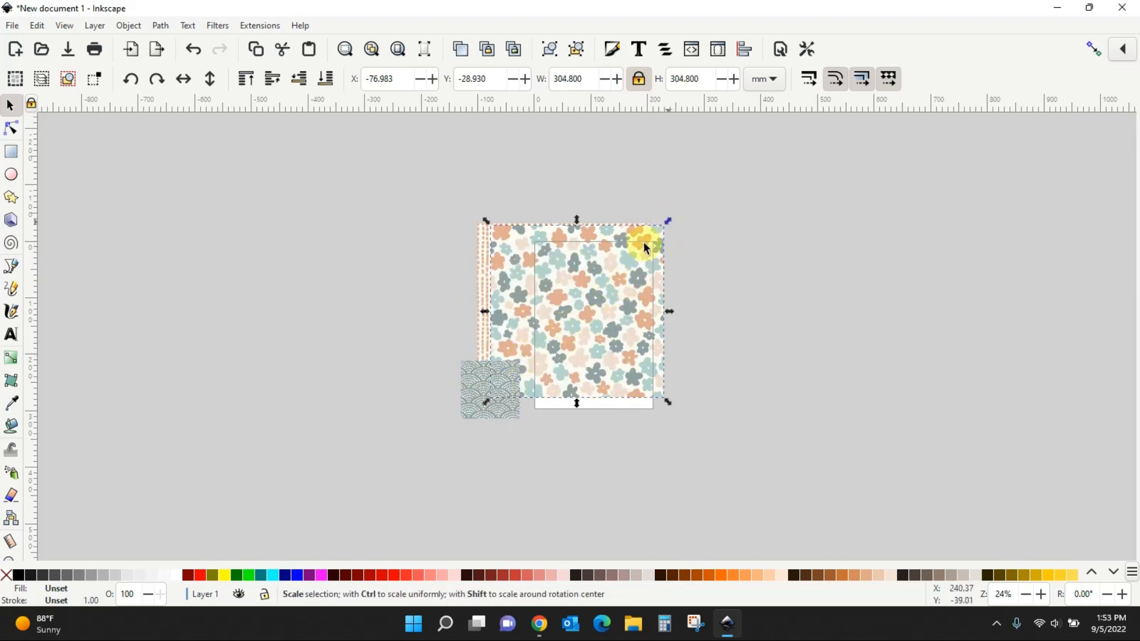
{"action": "left_click_drag", "start_coordinate": [646, 247], "coordinate": [509, 358]}
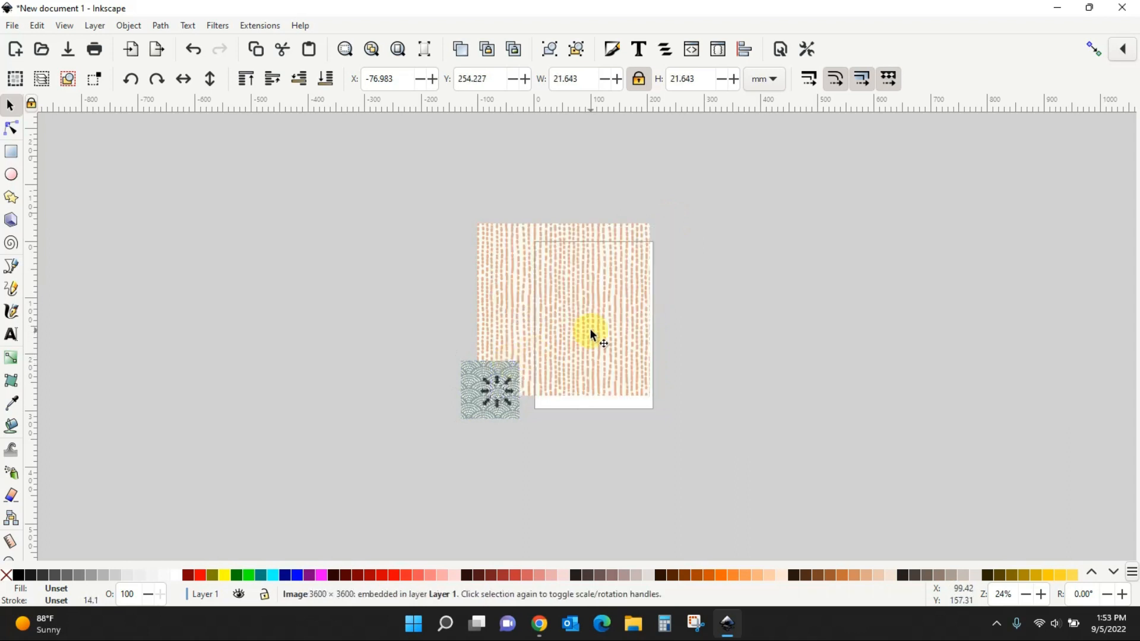
{"action": "left_click", "coordinate": [591, 334]}
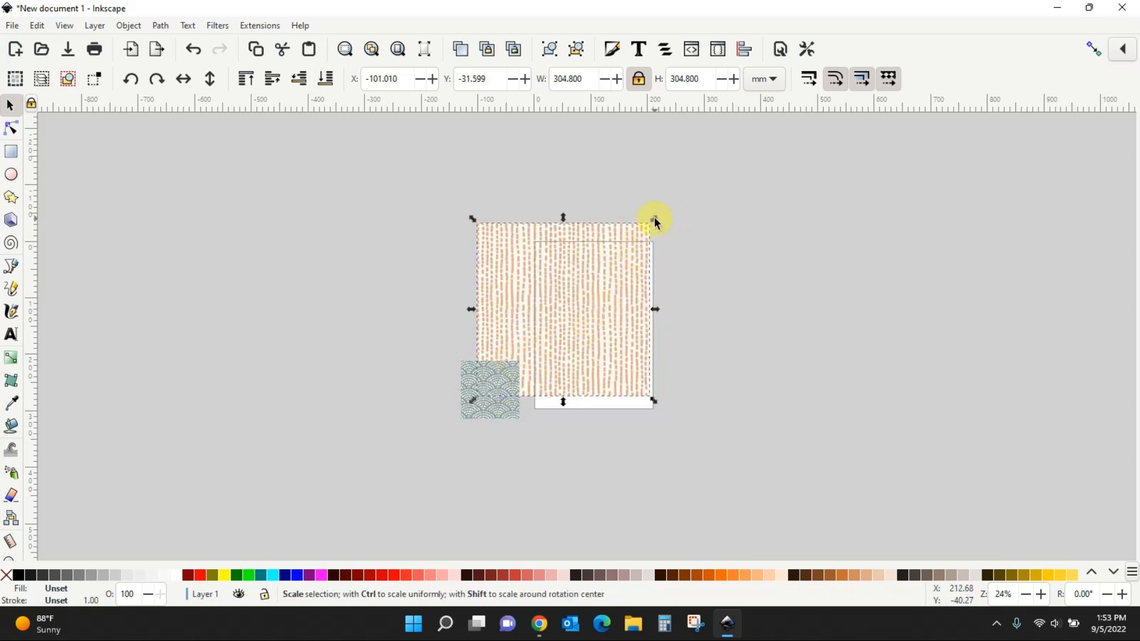
{"action": "left_click_drag", "start_coordinate": [653, 220], "coordinate": [507, 336]}
{"action": "left_click", "coordinate": [514, 410]}
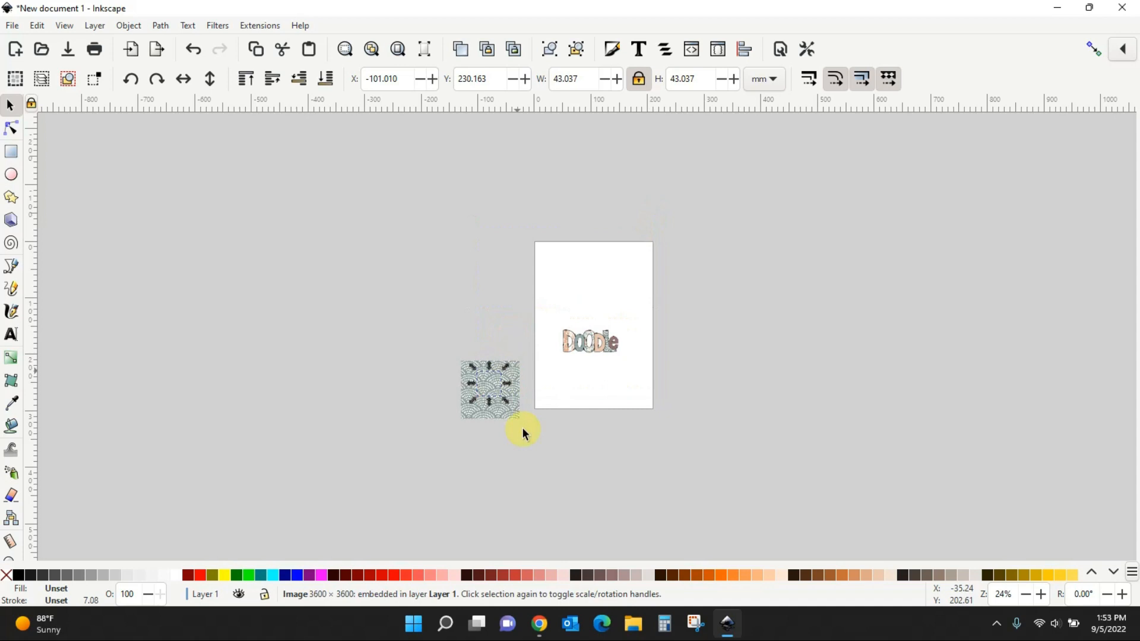
Scale the scalloped paper down further to about 62 mm square and deselect it
{"action": "left_click", "coordinate": [524, 479]}
{"action": "left_click", "coordinate": [503, 393]}
{"action": "left_click_drag", "start_coordinate": [523, 357], "coordinate": [500, 384]}
{"action": "left_click", "coordinate": [482, 457]}
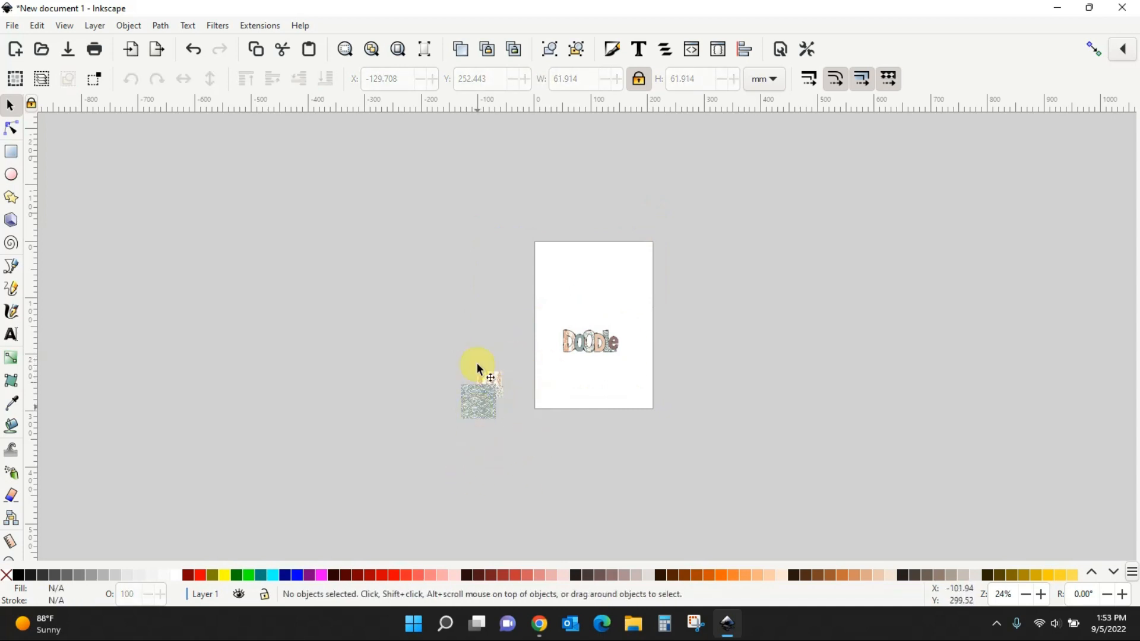
Move the three patterned papers onto the page above the Doodle lettering and spread them apart
{"action": "left_click_drag", "start_coordinate": [432, 335], "coordinate": [527, 453]}
{"action": "left_click_drag", "start_coordinate": [486, 410], "coordinate": [615, 262]}
{"action": "left_click", "coordinate": [633, 324]}
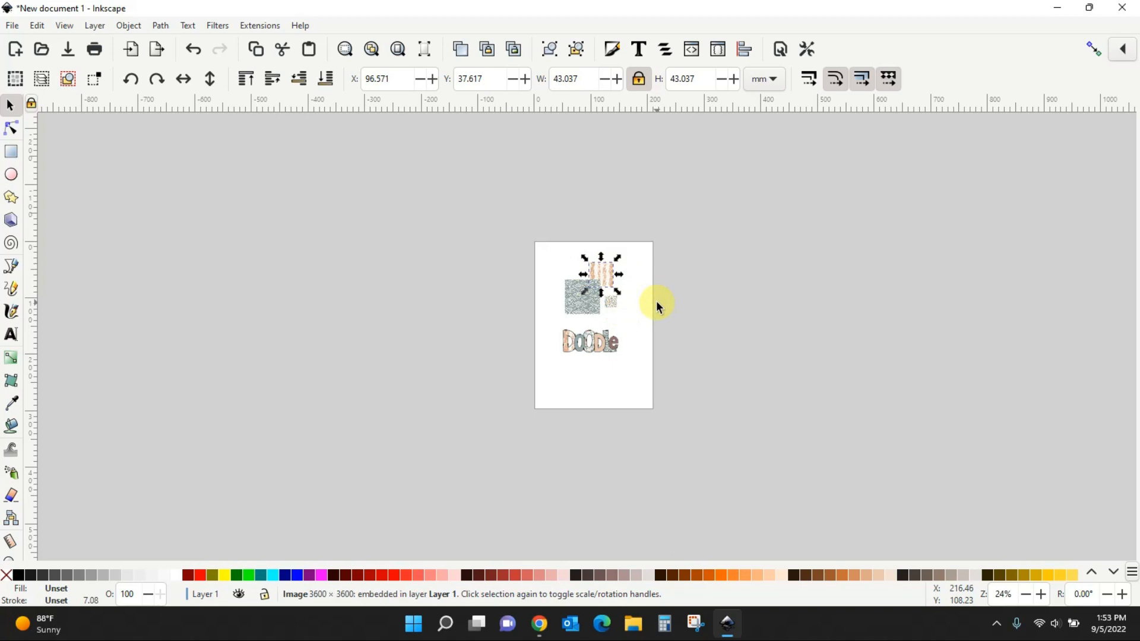
Delete the grouped Doodle lettering from the page
{"action": "key", "text": "plus"}
{"action": "key", "text": "plus"}
{"action": "key", "text": "plus"}
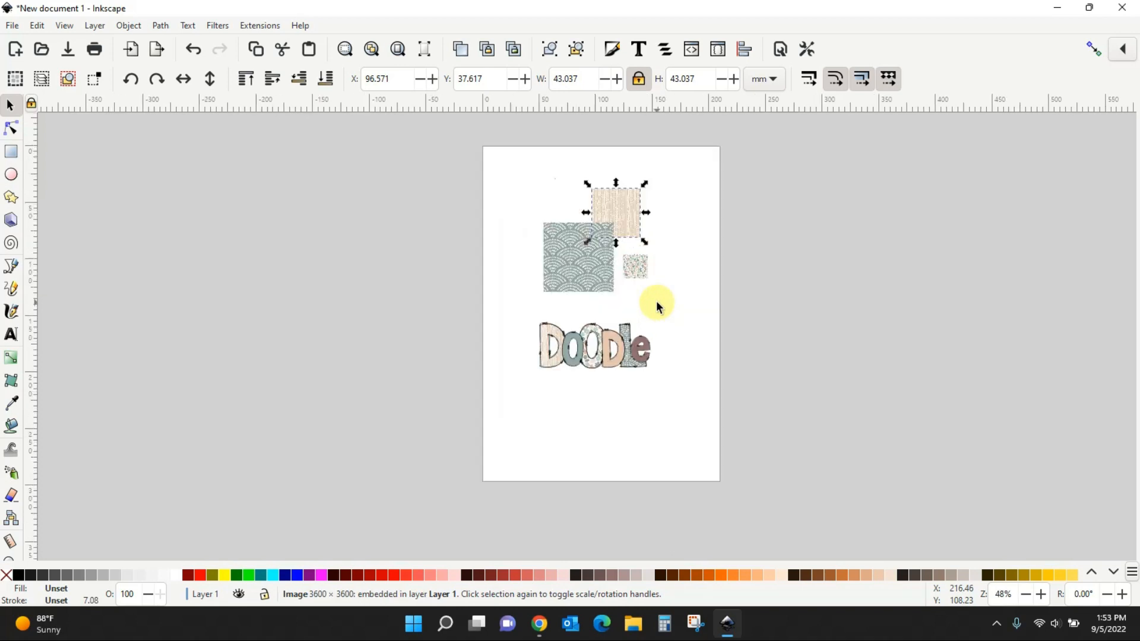
{"action": "key", "text": "plus"}
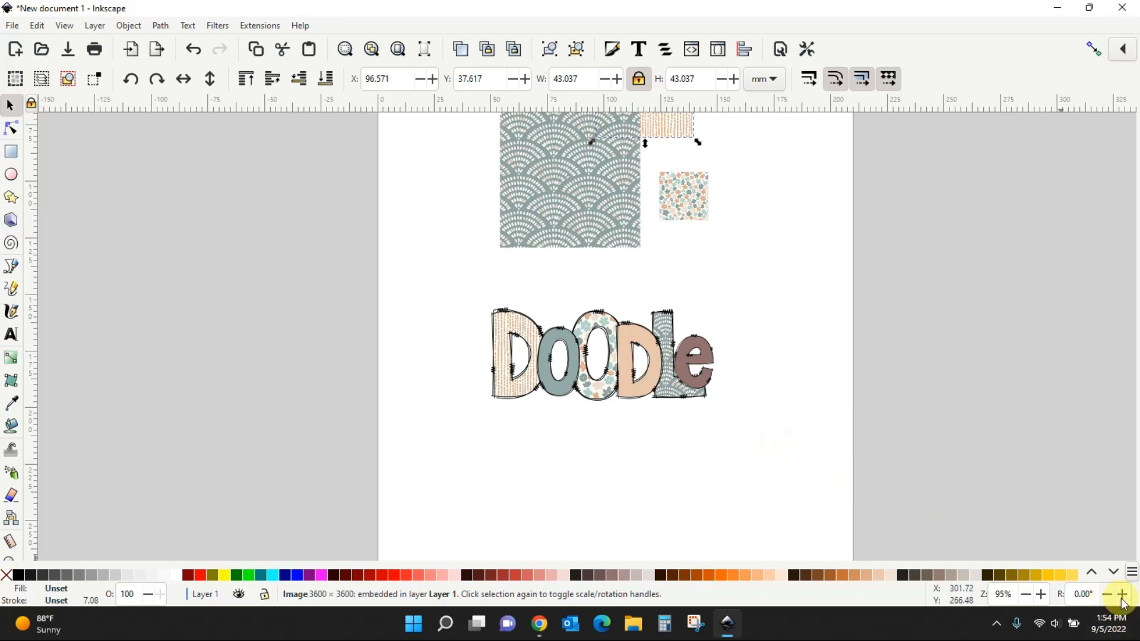
{"action": "left_click", "coordinate": [668, 389]}
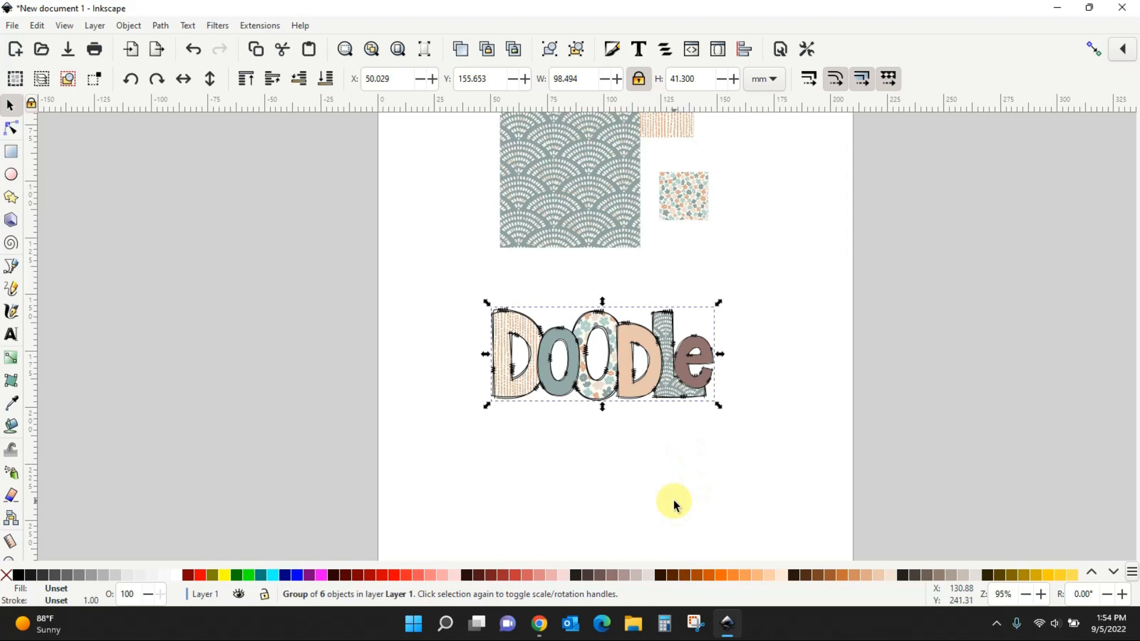
{"action": "key", "text": "Delete"}
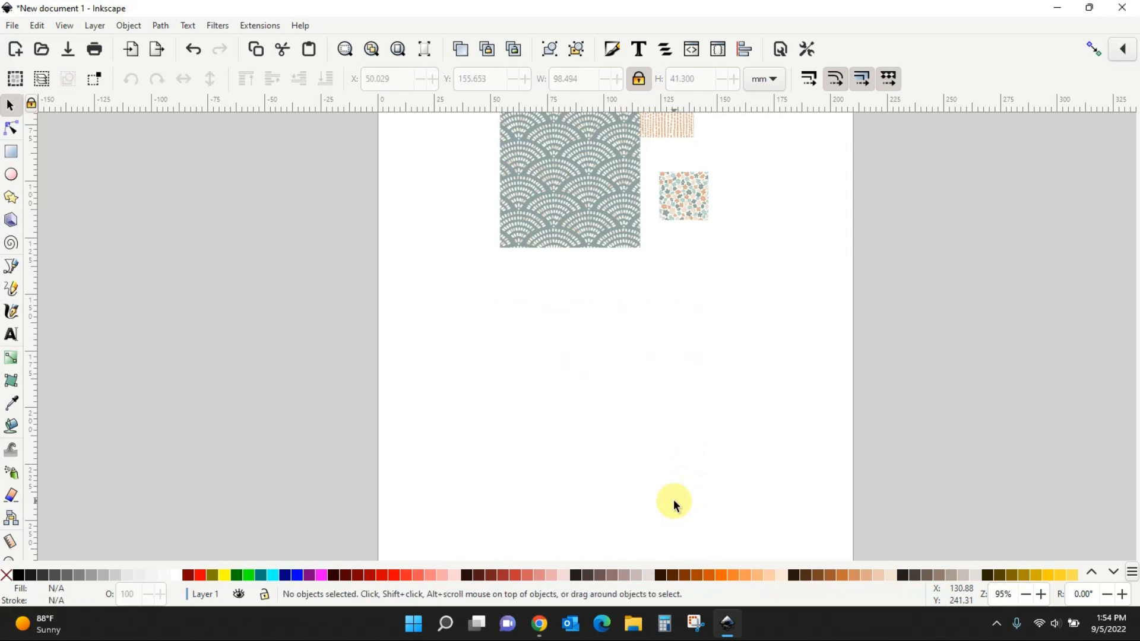
Move the three patterned papers off the page to its left and enlarge the floral one to about 43 mm square
{"action": "left_click_drag", "start_coordinate": [571, 249], "coordinate": [529, 349]}
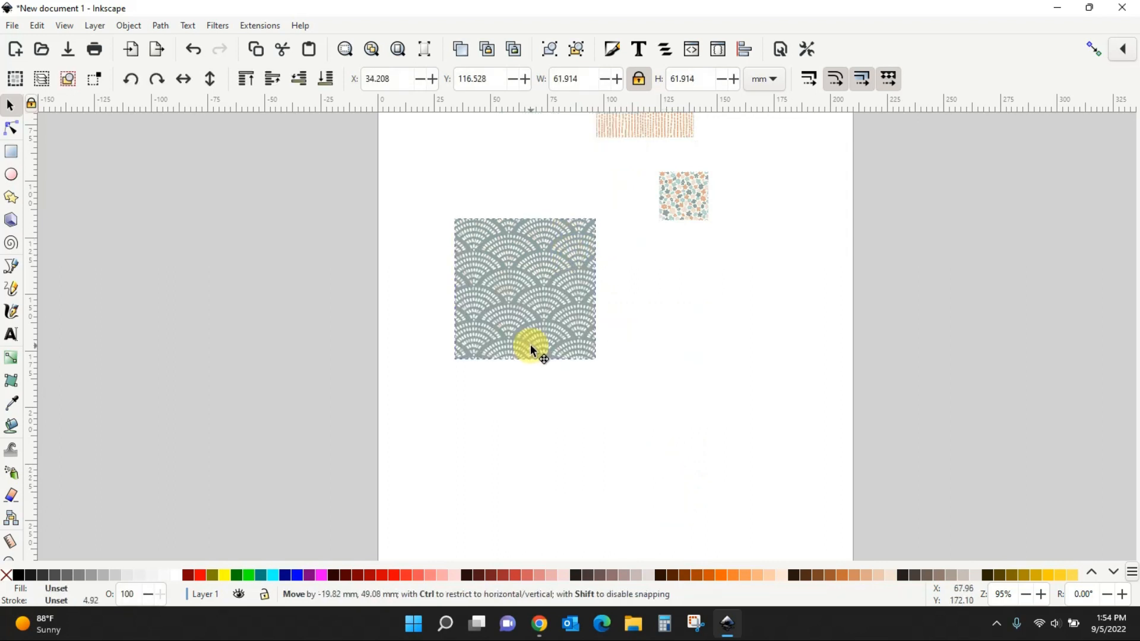
{"action": "left_click_drag", "start_coordinate": [648, 132], "coordinate": [250, 225]}
{"action": "left_click_drag", "start_coordinate": [485, 304], "coordinate": [234, 324]}
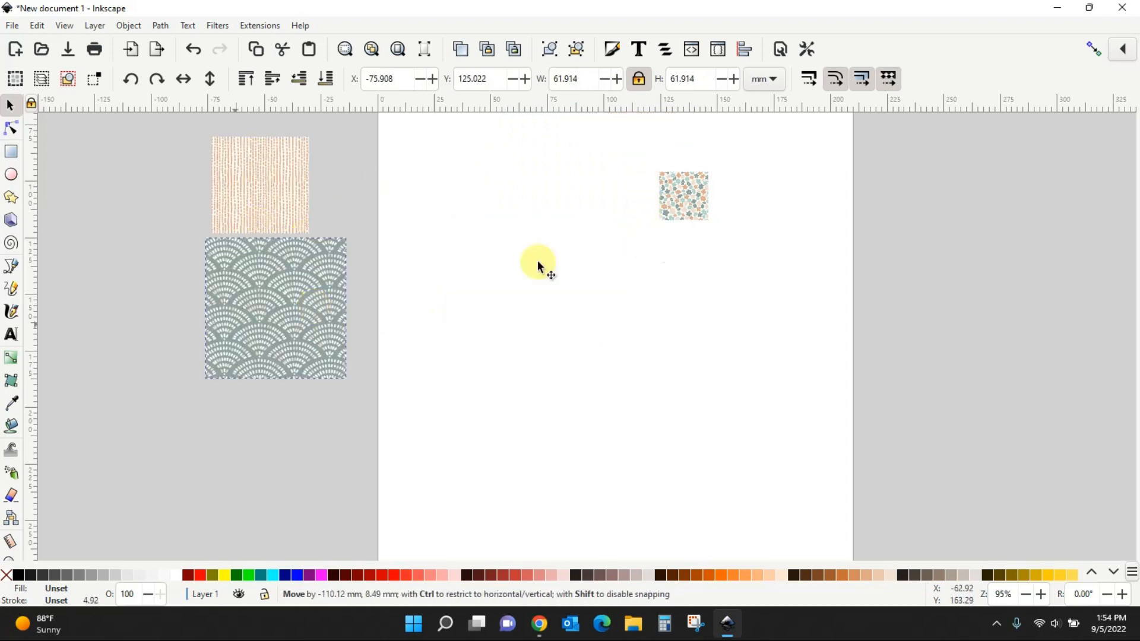
{"action": "left_click_drag", "start_coordinate": [690, 197], "coordinate": [162, 293]}
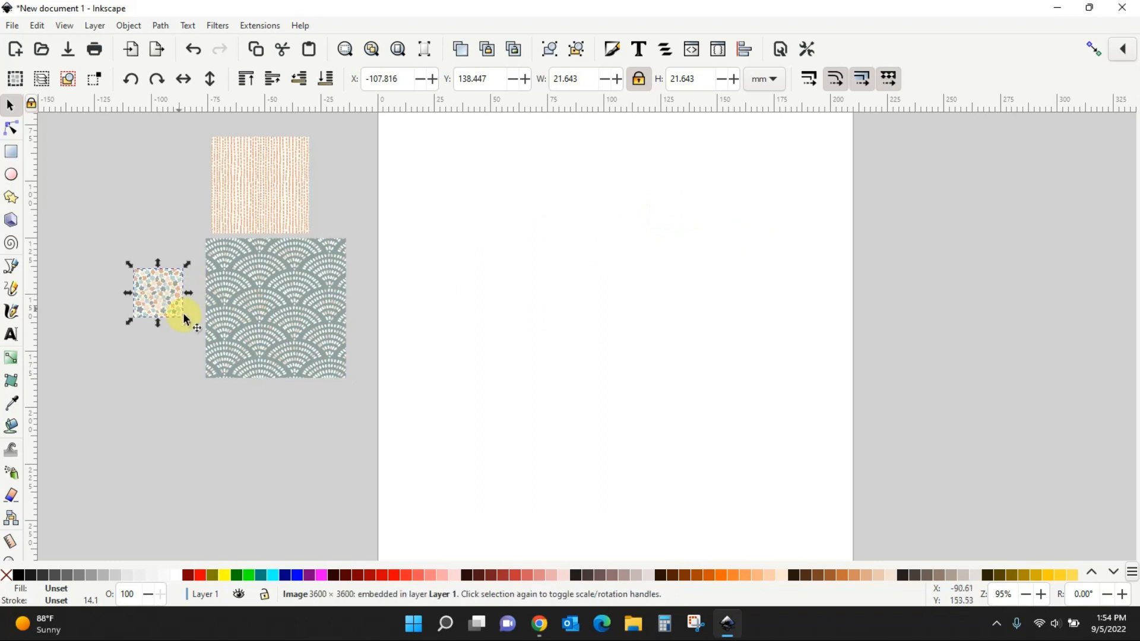
{"action": "left_click_drag", "start_coordinate": [196, 327], "coordinate": [256, 373]}
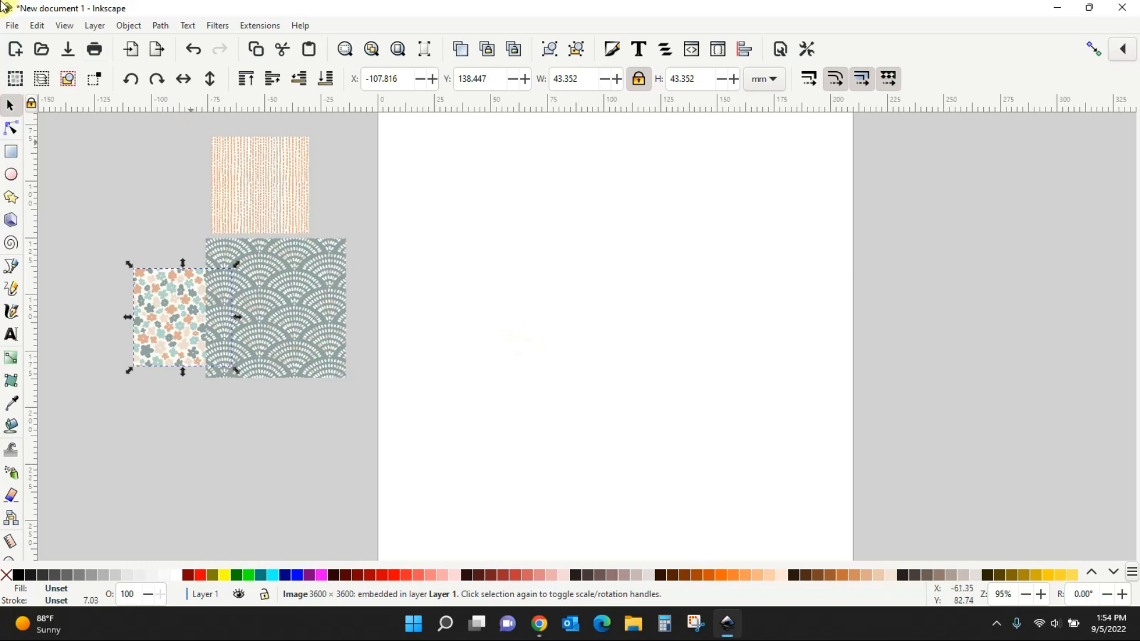
Import the OBDoodle2.0 alphabet from the Doodle Letter SVG folder, reached through SVG and Files on the desktop
{"action": "left_click", "coordinate": [12, 25]}
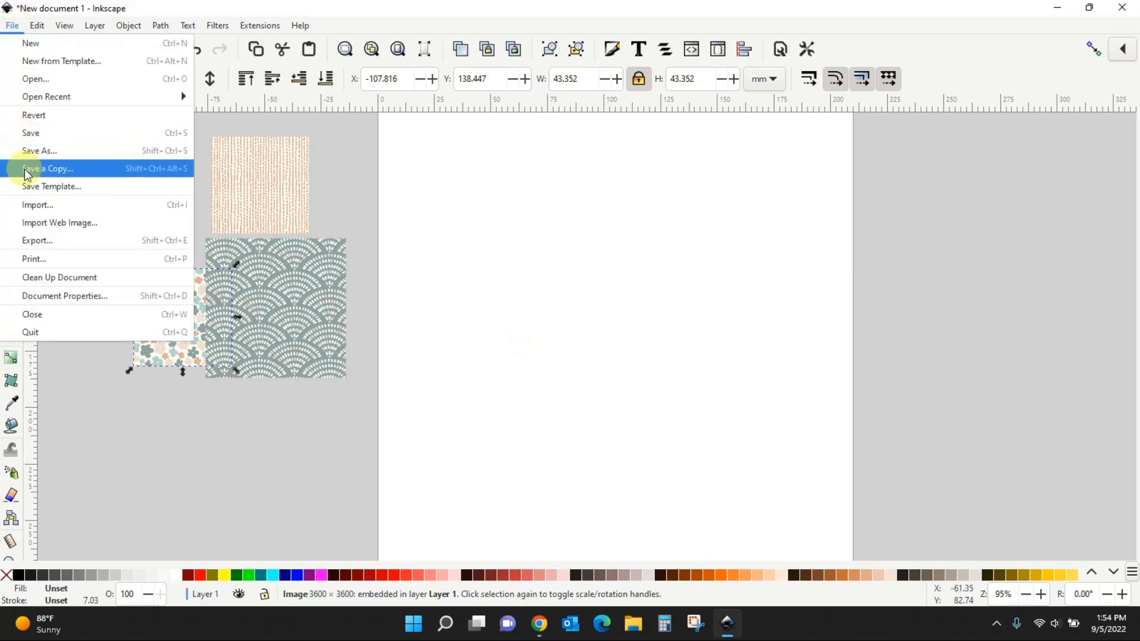
{"action": "left_click", "coordinate": [24, 205]}
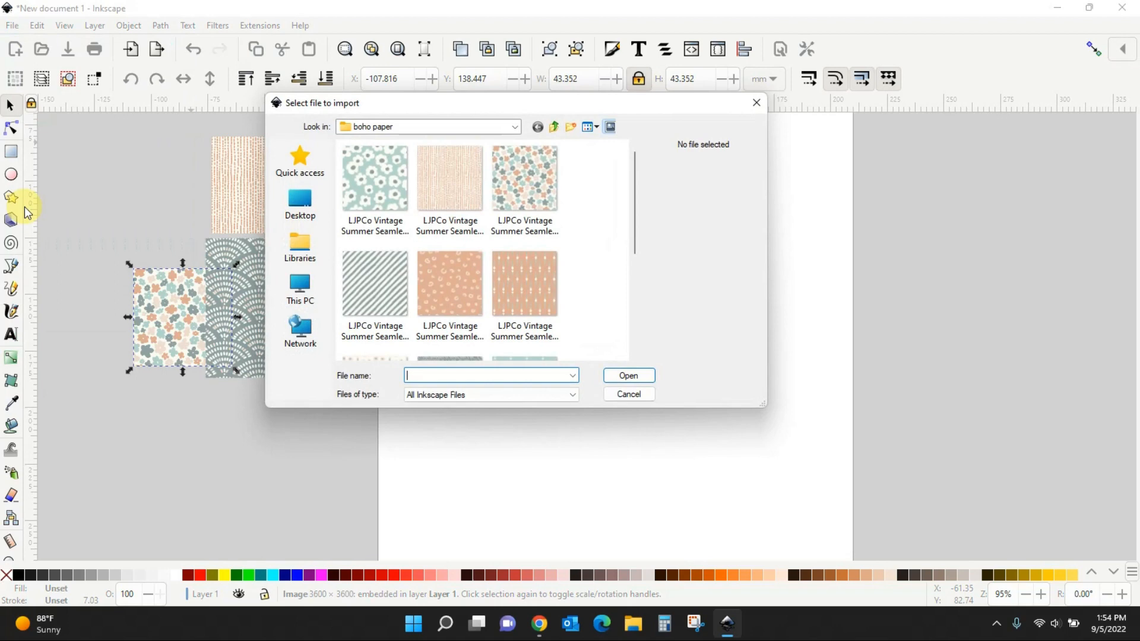
{"action": "left_click", "coordinate": [295, 205]}
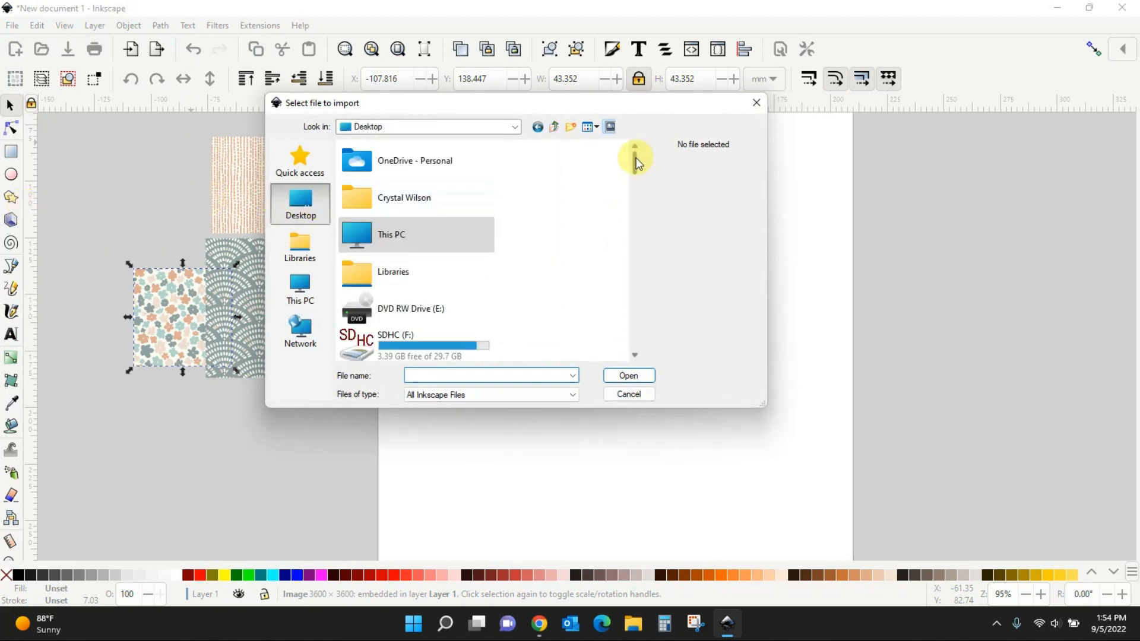
{"action": "left_click_drag", "start_coordinate": [636, 158], "coordinate": [639, 268]}
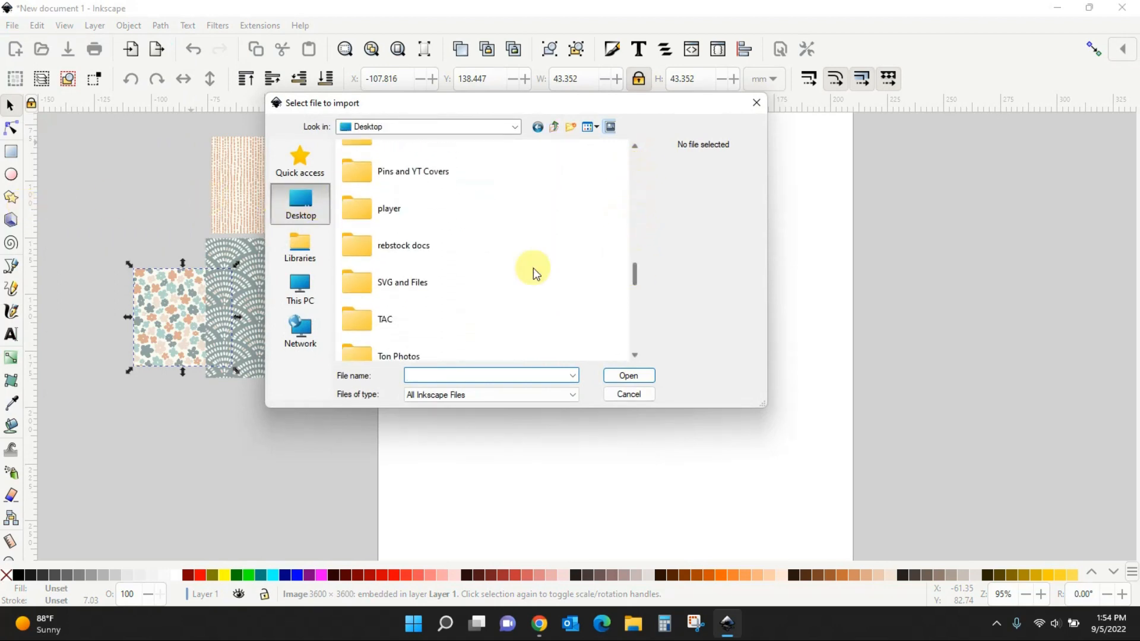
{"action": "double_click", "coordinate": [351, 284]}
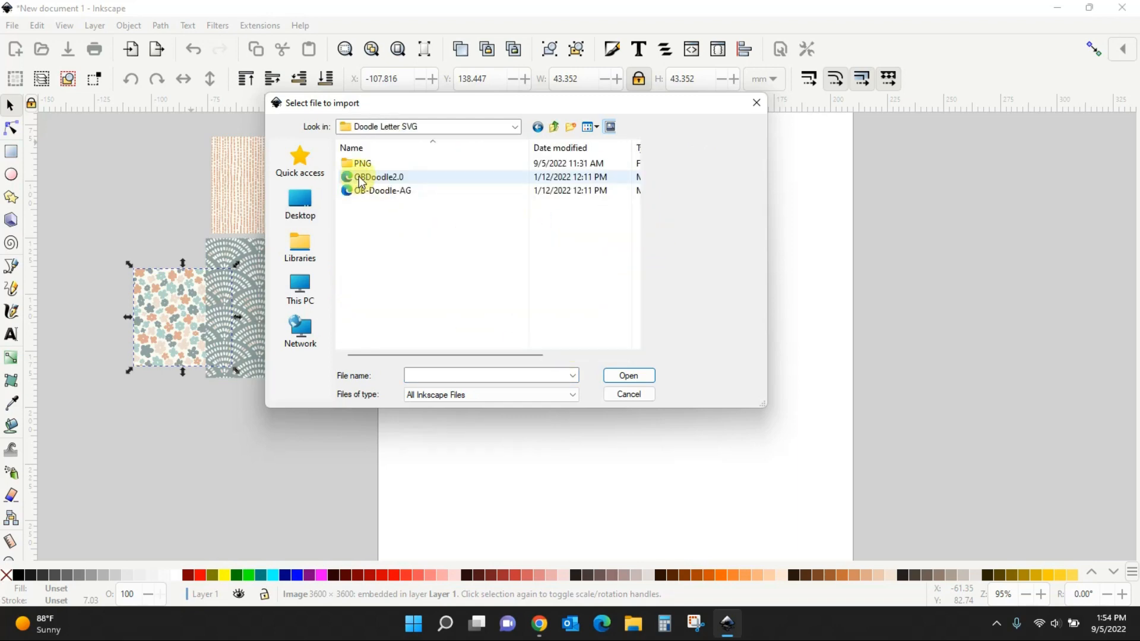
{"action": "double_click", "coordinate": [375, 178]}
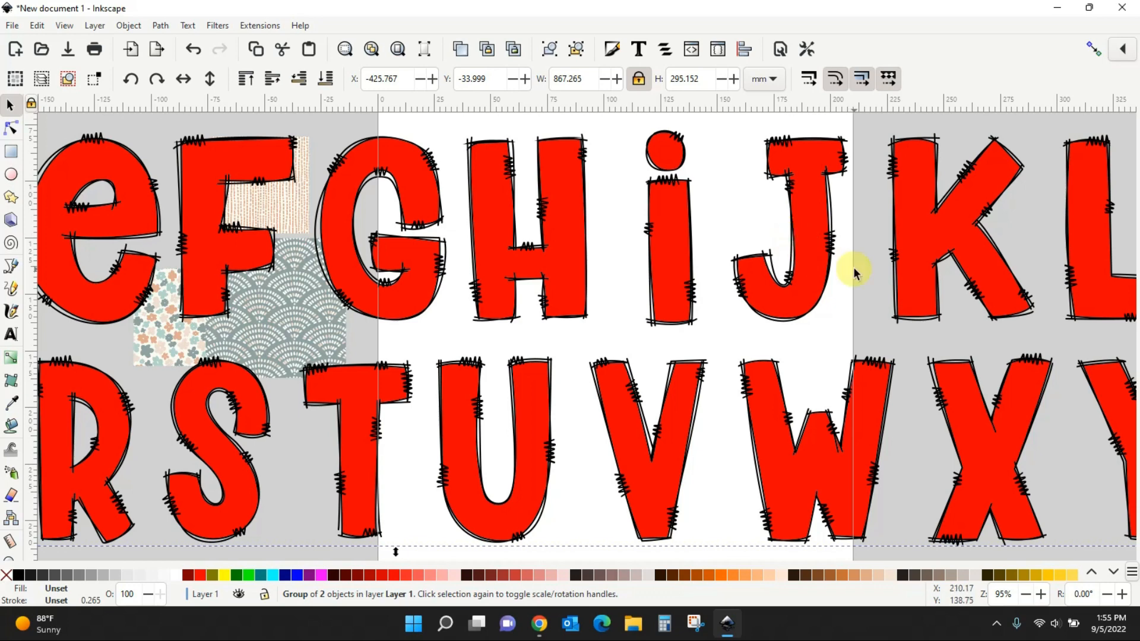
Move the imported doodle alphabet below the patterned papers so that it no longer covers them
{"action": "left_click", "coordinate": [952, 255]}
{"action": "left_click_drag", "start_coordinate": [952, 255], "coordinate": [914, 274]}
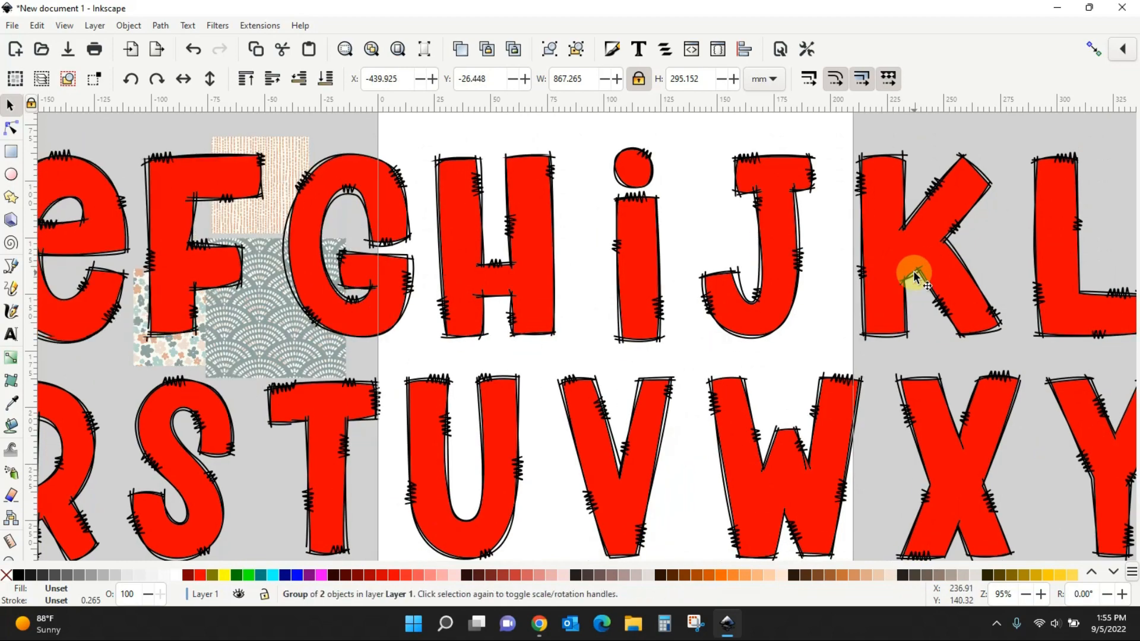
{"action": "key", "text": "minus"}
{"action": "key", "text": "minus"}
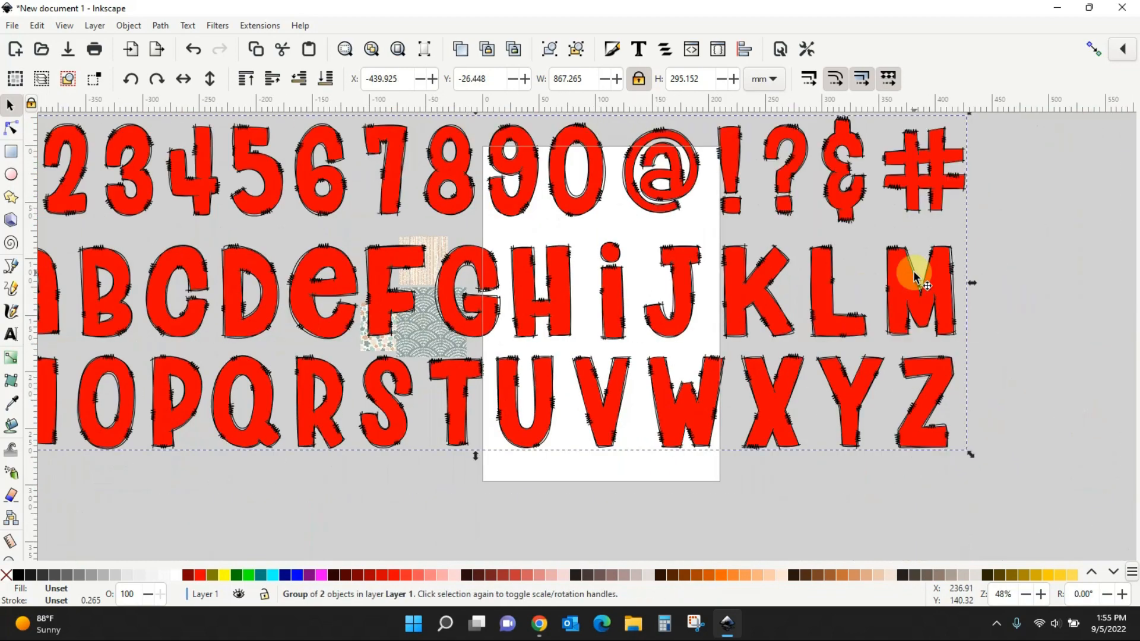
{"action": "key", "text": "minus"}
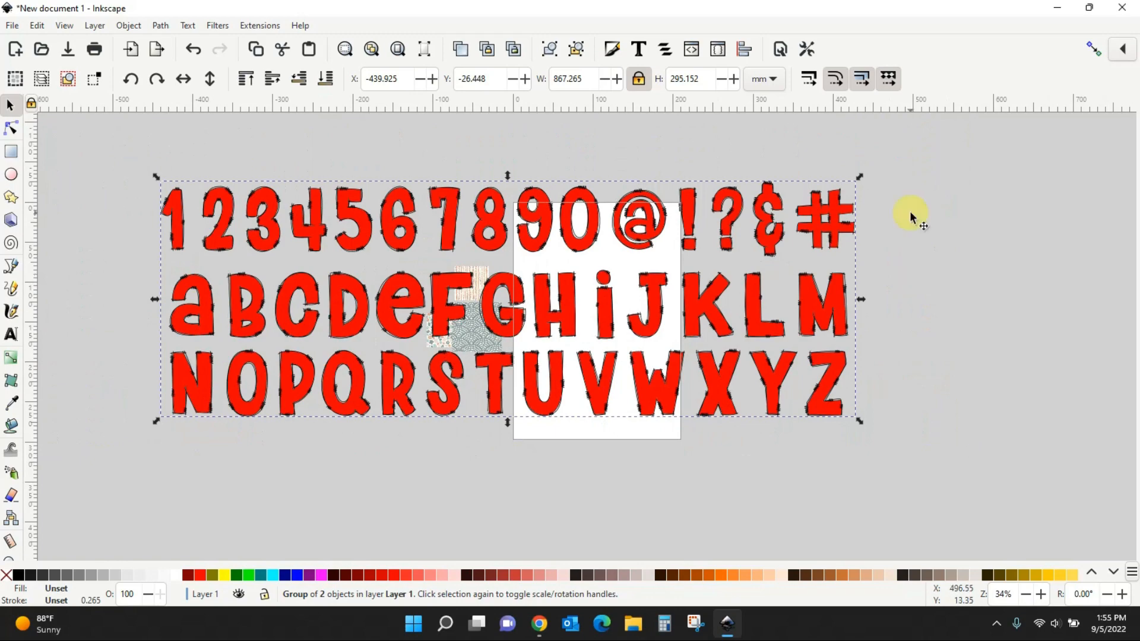
{"action": "left_click_drag", "start_coordinate": [772, 354], "coordinate": [885, 367]}
{"action": "scroll", "coordinate": [884, 366], "scroll_direction": "down", "scroll_amount": 2}
{"action": "left_click_drag", "start_coordinate": [857, 330], "coordinate": [862, 393]}
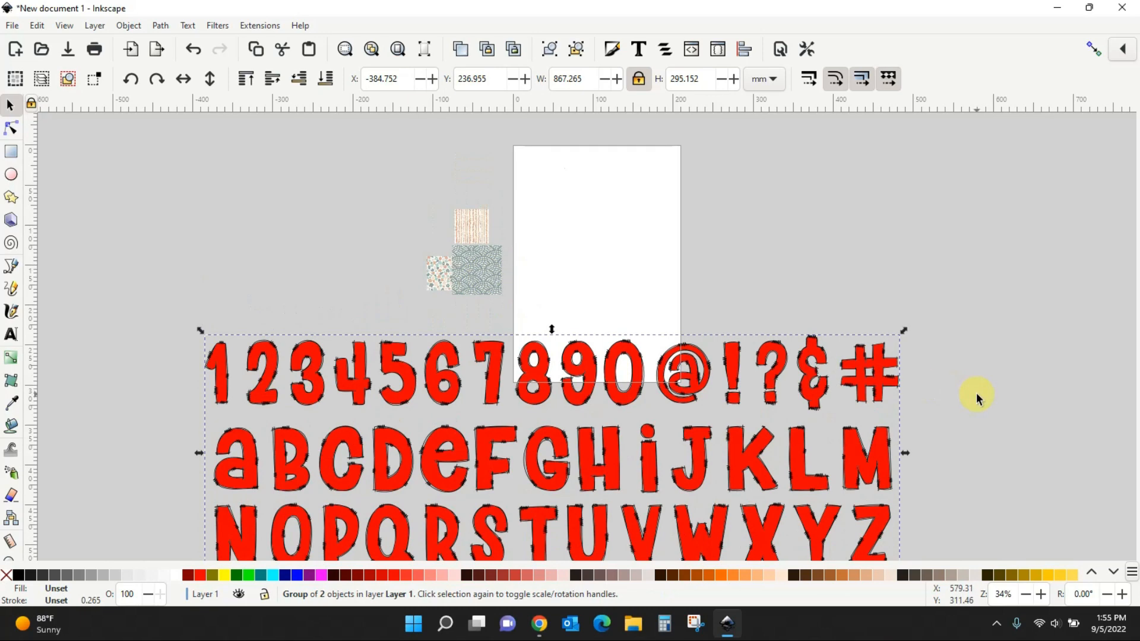
{"action": "scroll", "coordinate": [976, 393], "scroll_direction": "down", "scroll_amount": 2}
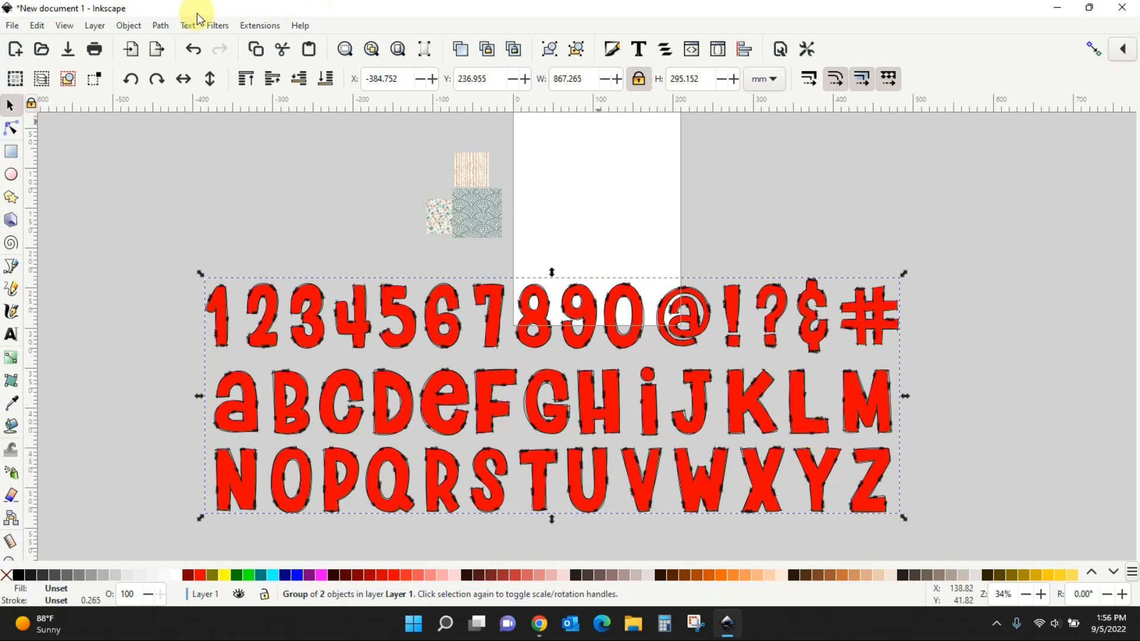
Ungroup the alphabet into its doodle outlines and red fills, and move the two sets apart with the red letters below the outlines
{"action": "left_click", "coordinate": [138, 30]}
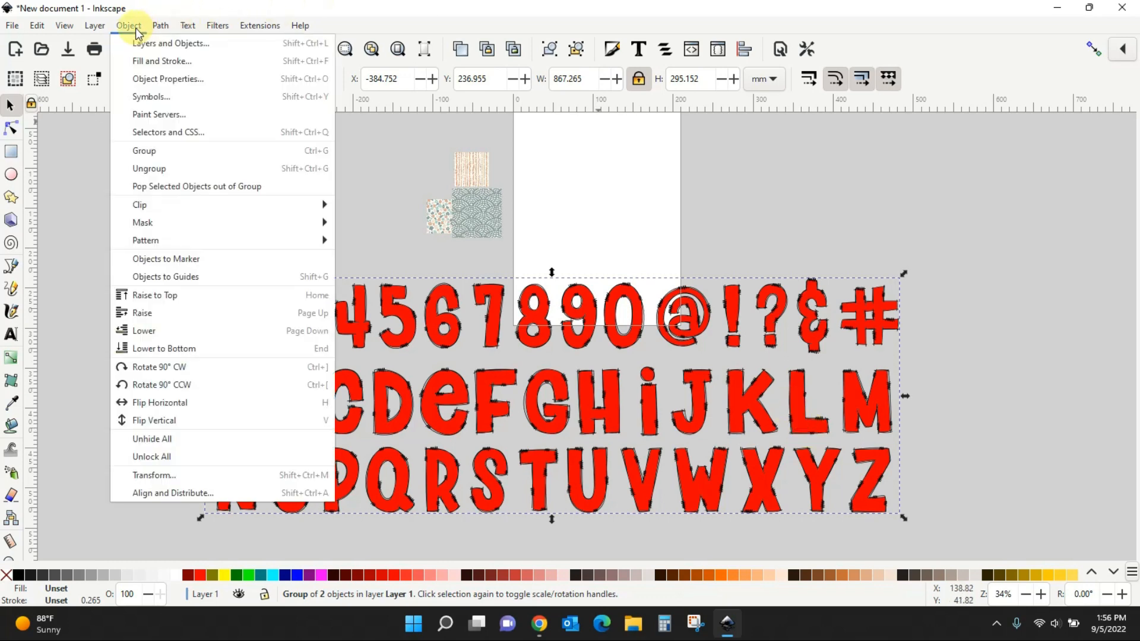
{"action": "left_click", "coordinate": [131, 170]}
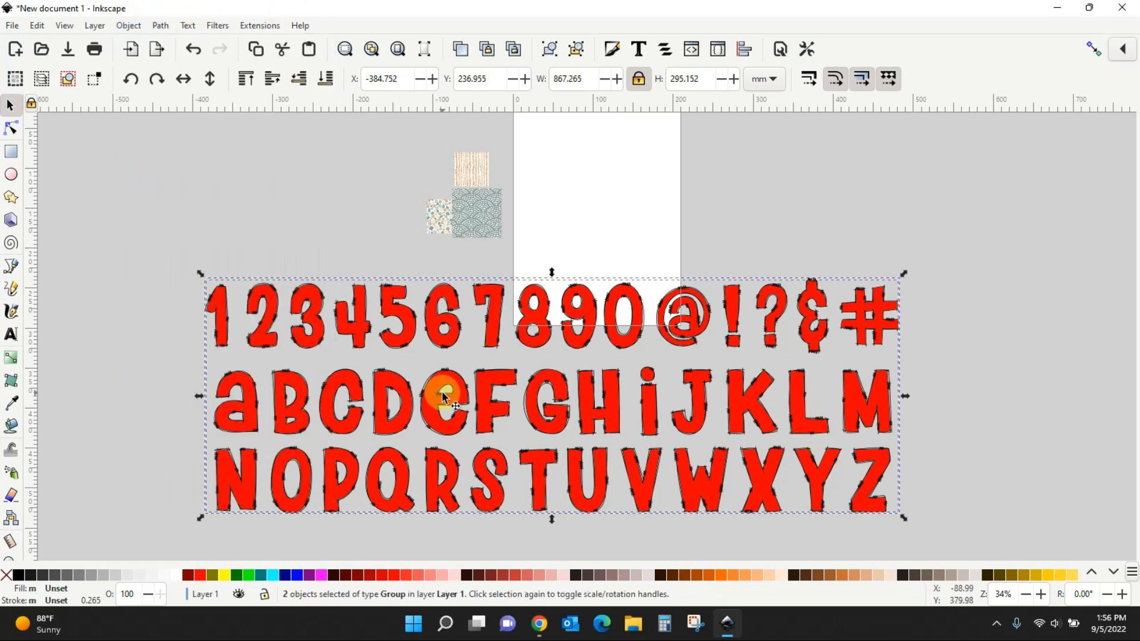
{"action": "left_click_drag", "start_coordinate": [400, 394], "coordinate": [465, 408]}
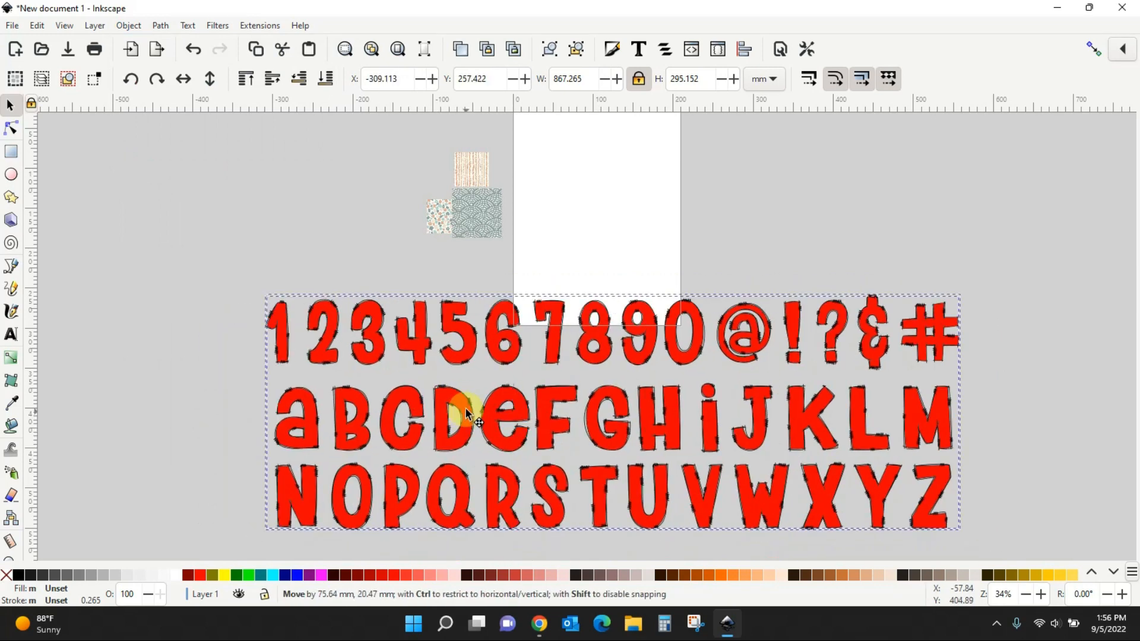
{"action": "left_click", "coordinate": [594, 267]}
{"action": "left_click_drag", "start_coordinate": [560, 331], "coordinate": [369, 204]}
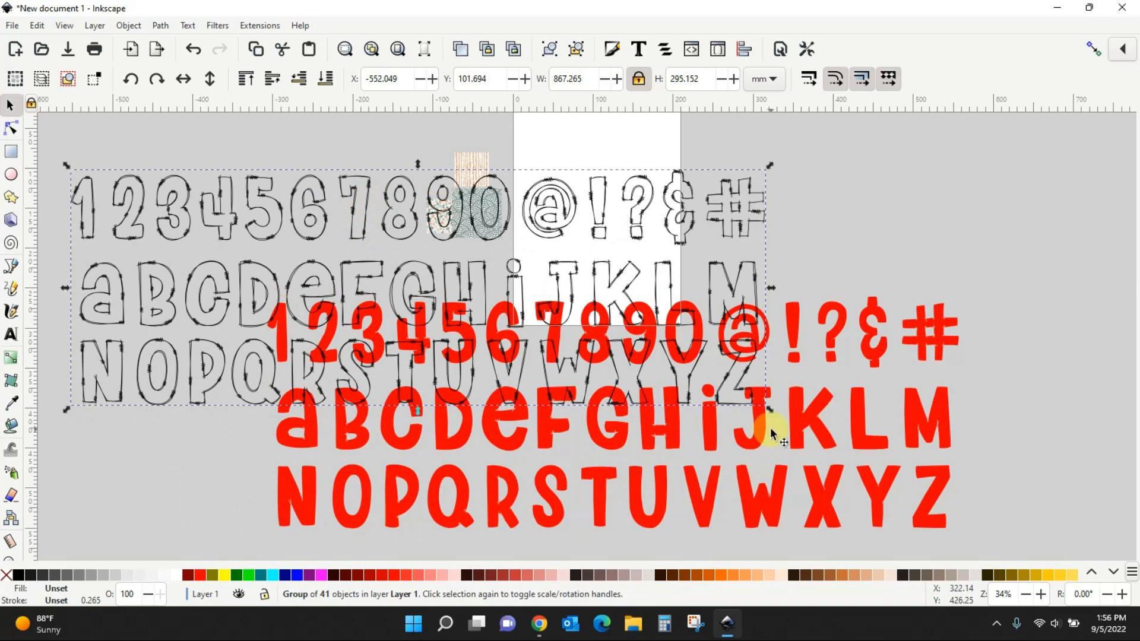
{"action": "left_click_drag", "start_coordinate": [759, 450], "coordinate": [738, 527]}
{"action": "scroll", "coordinate": [842, 357], "scroll_direction": "down", "scroll_amount": 6}
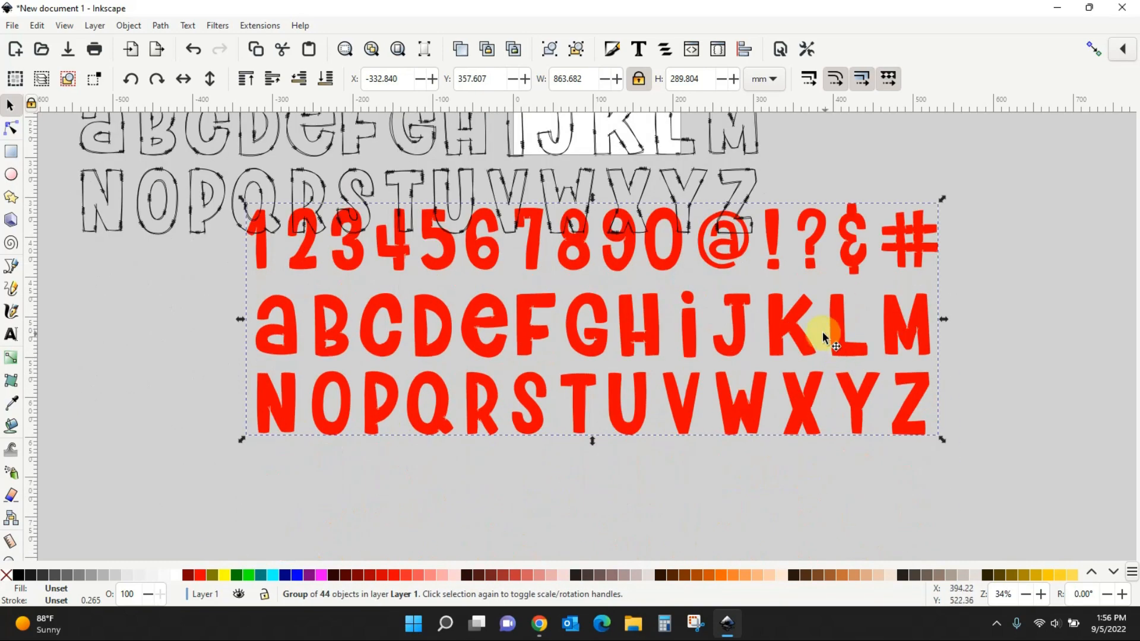
{"action": "left_click_drag", "start_coordinate": [801, 337], "coordinate": [794, 433]}
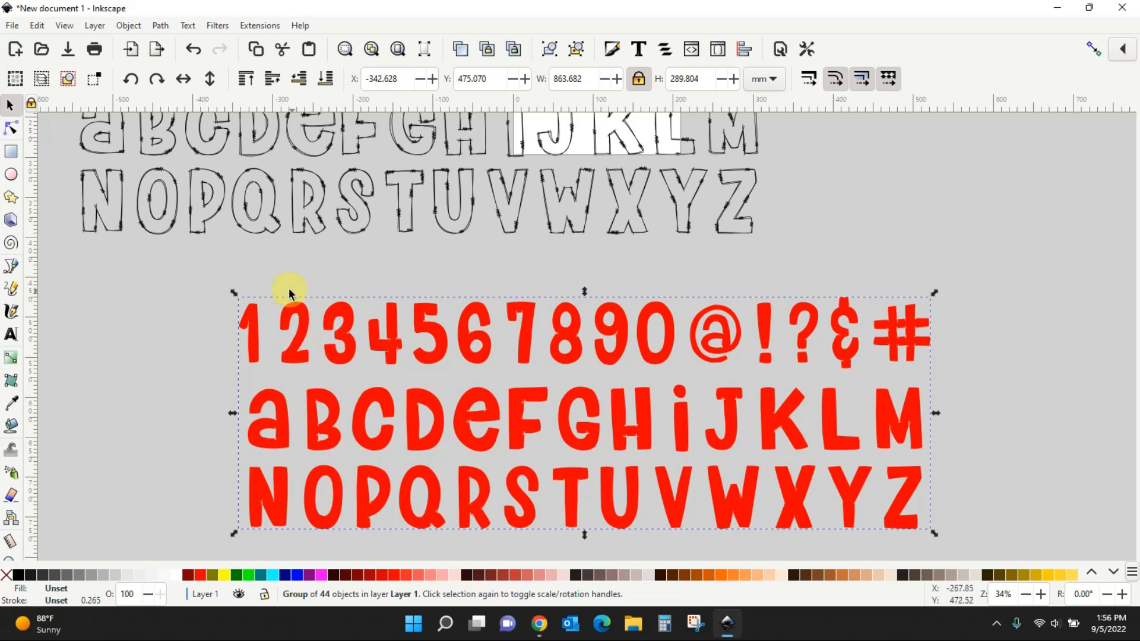
Ungroup the red fill letters and delete their row of numbers and symbols
{"action": "left_click", "coordinate": [130, 26]}
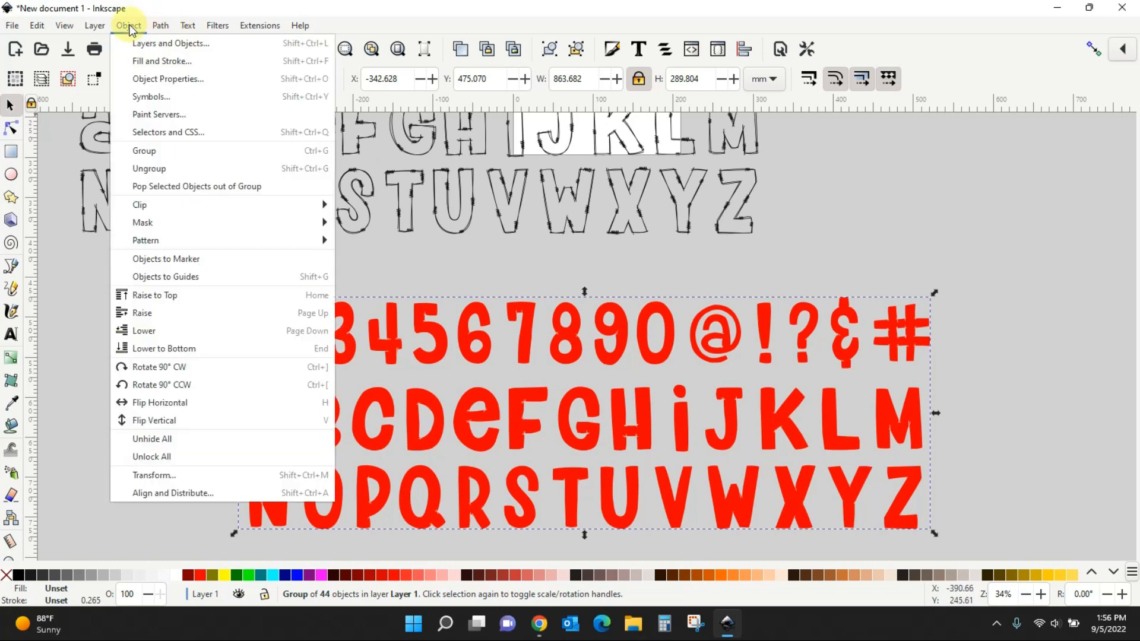
{"action": "left_click", "coordinate": [159, 170]}
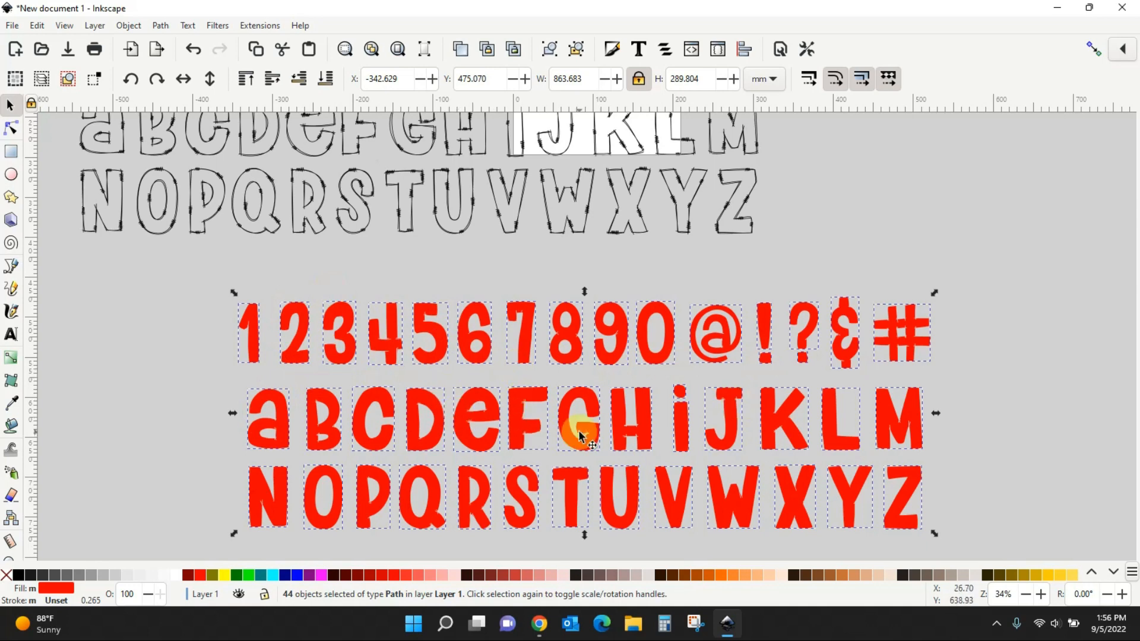
{"action": "left_click", "coordinate": [1042, 437]}
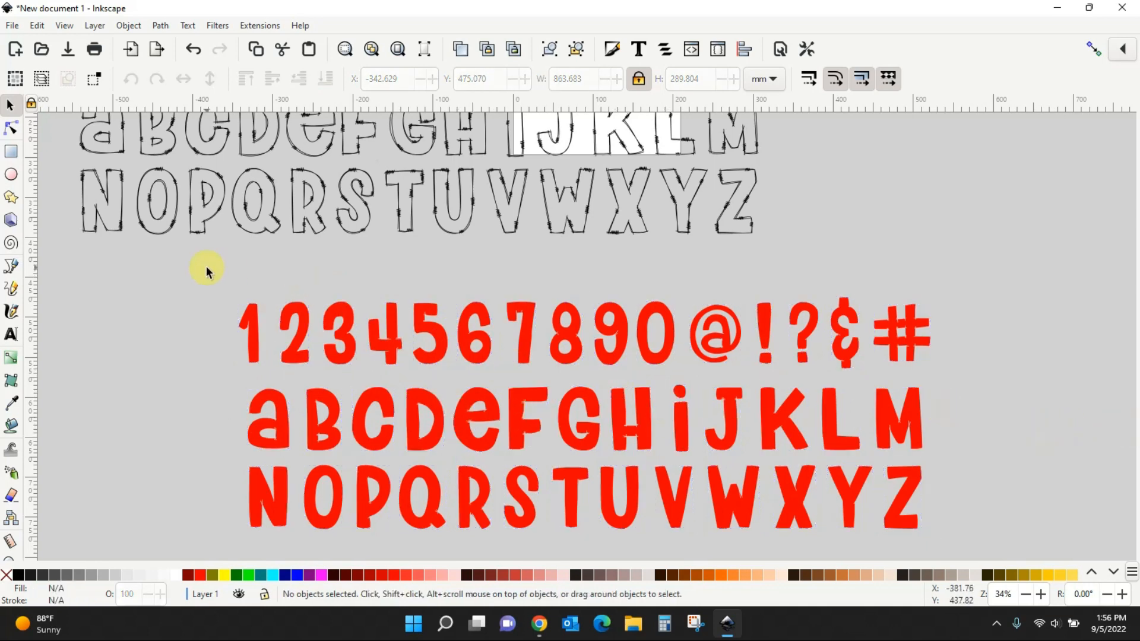
{"action": "left_click_drag", "start_coordinate": [206, 268], "coordinate": [983, 385]}
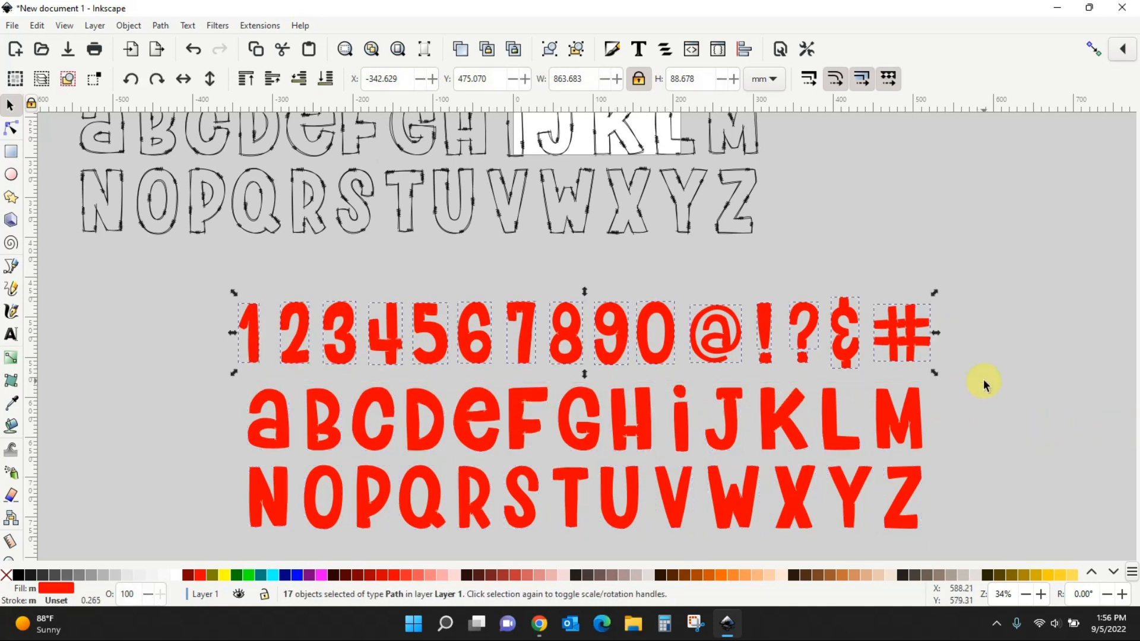
{"action": "key", "text": "Delete"}
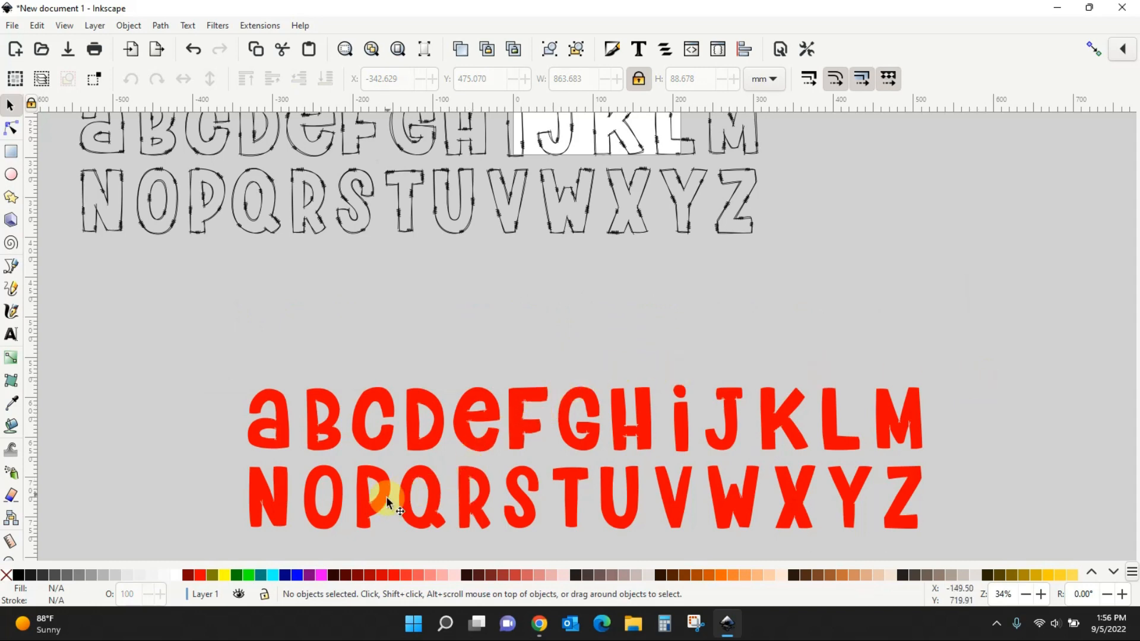
Delete the red fill letters R through Z as well as A, B and C
{"action": "left_click_drag", "start_coordinate": [400, 543], "coordinate": [952, 453]}
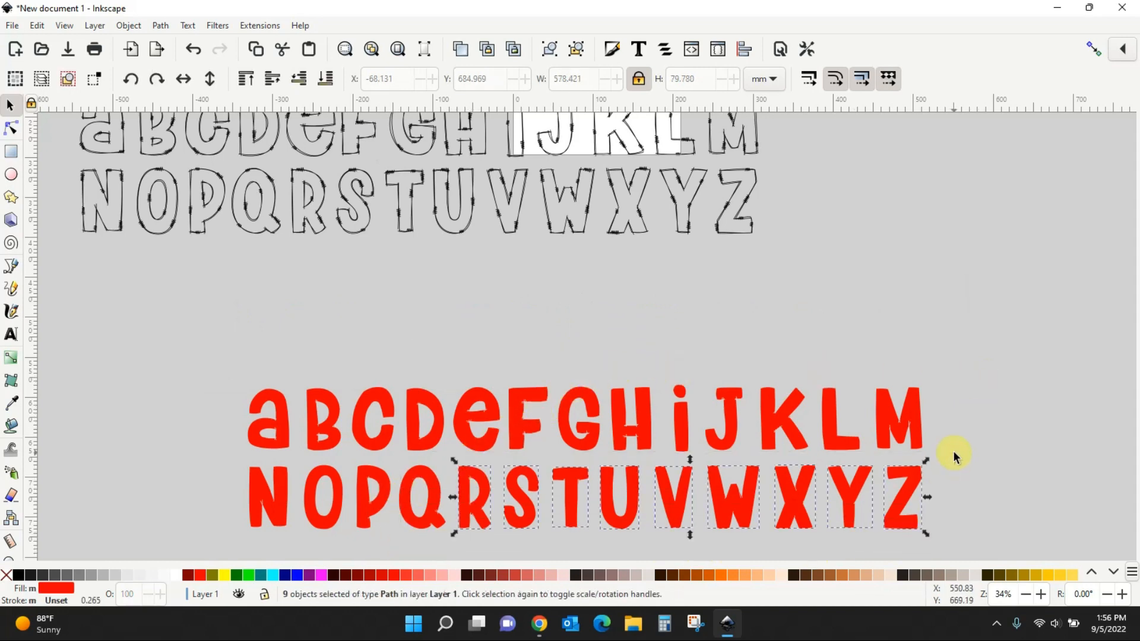
{"action": "key", "text": "Delete"}
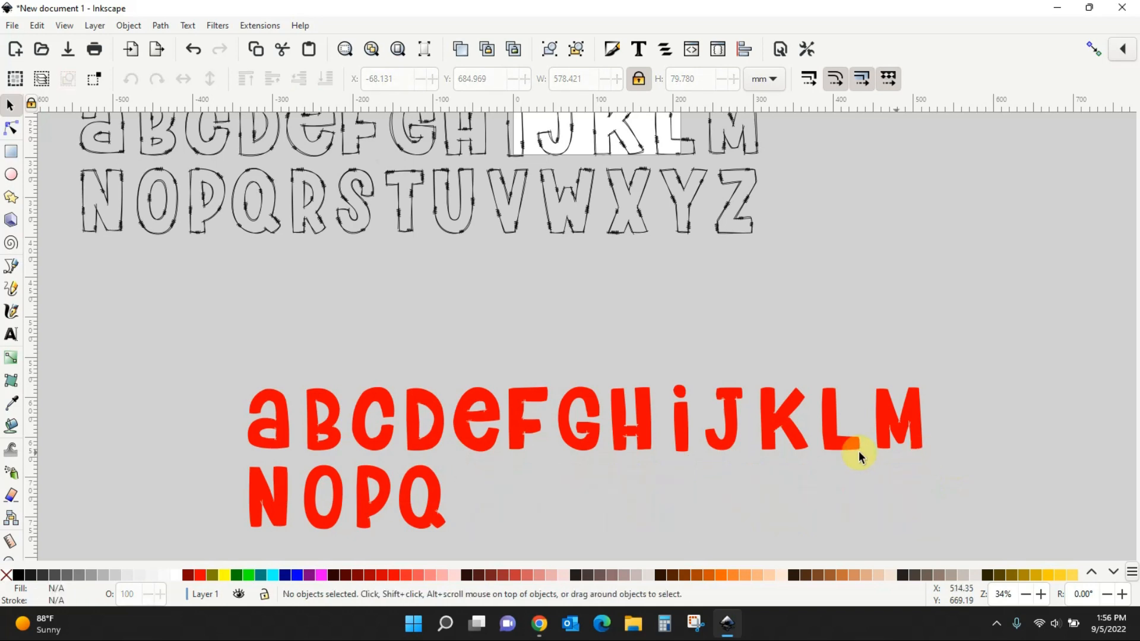
{"action": "left_click", "coordinate": [290, 429]}
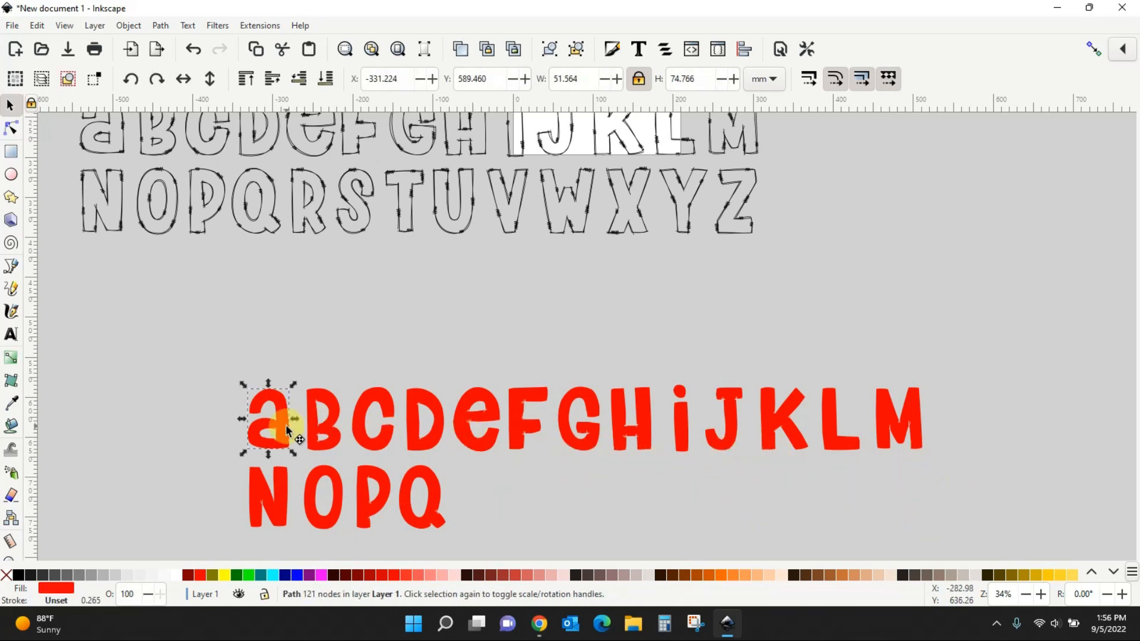
{"action": "key", "text": "Delete"}
{"action": "left_click", "coordinate": [319, 436]}
{"action": "key", "text": "Delete"}
{"action": "left_click", "coordinate": [355, 437]}
{"action": "key", "text": "Delete"}
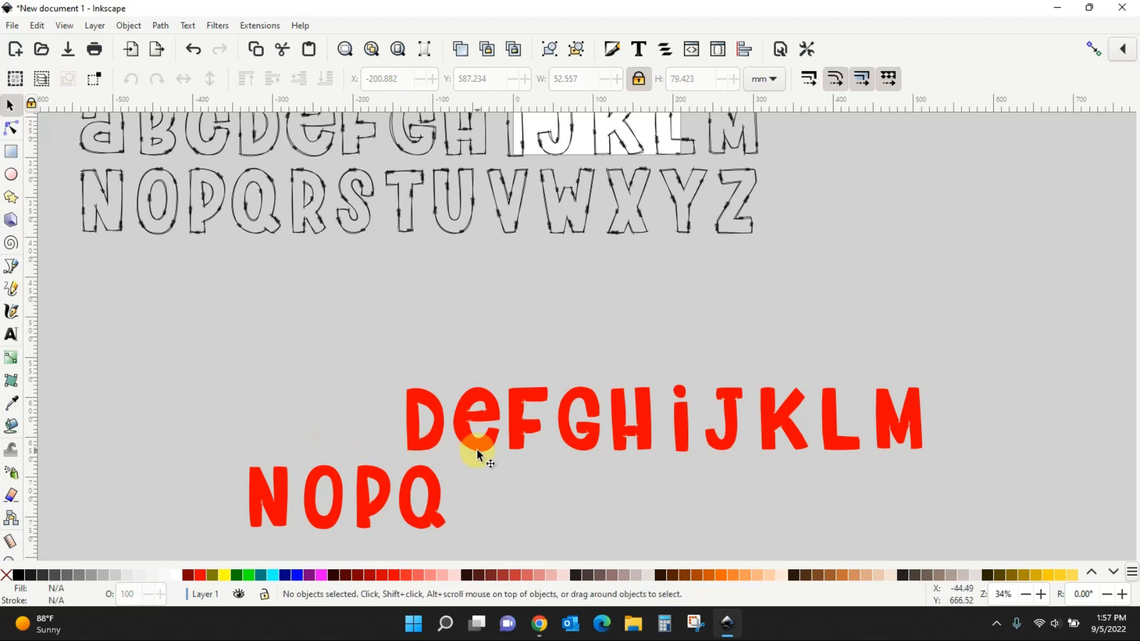
Delete the red fill letters E, F, G and H, keeping the D
{"action": "left_click", "coordinate": [475, 450]}
{"action": "key", "text": "Delete"}
{"action": "left_click", "coordinate": [529, 446]}
{"action": "key", "text": "Delete"}
{"action": "left_click", "coordinate": [558, 444]}
{"action": "key", "text": "Delete"}
{"action": "left_click", "coordinate": [631, 437]}
{"action": "key", "text": "Delete"}
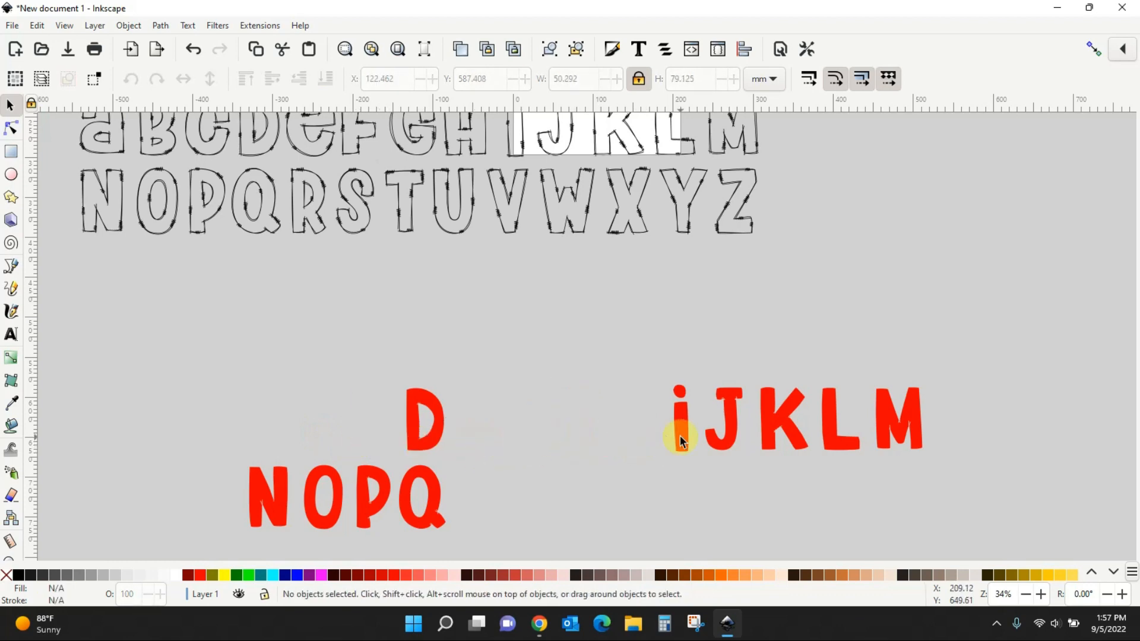
Delete the red fill letters I with its dot, J, K and M, keeping the L
{"action": "left_click", "coordinate": [678, 438]}
{"action": "key", "text": "Delete"}
{"action": "left_click", "coordinate": [729, 438]}
{"action": "key", "text": "Delete"}
{"action": "left_click", "coordinate": [784, 440]}
{"action": "key", "text": "Delete"}
{"action": "left_click", "coordinate": [885, 428]}
{"action": "key", "text": "Delete"}
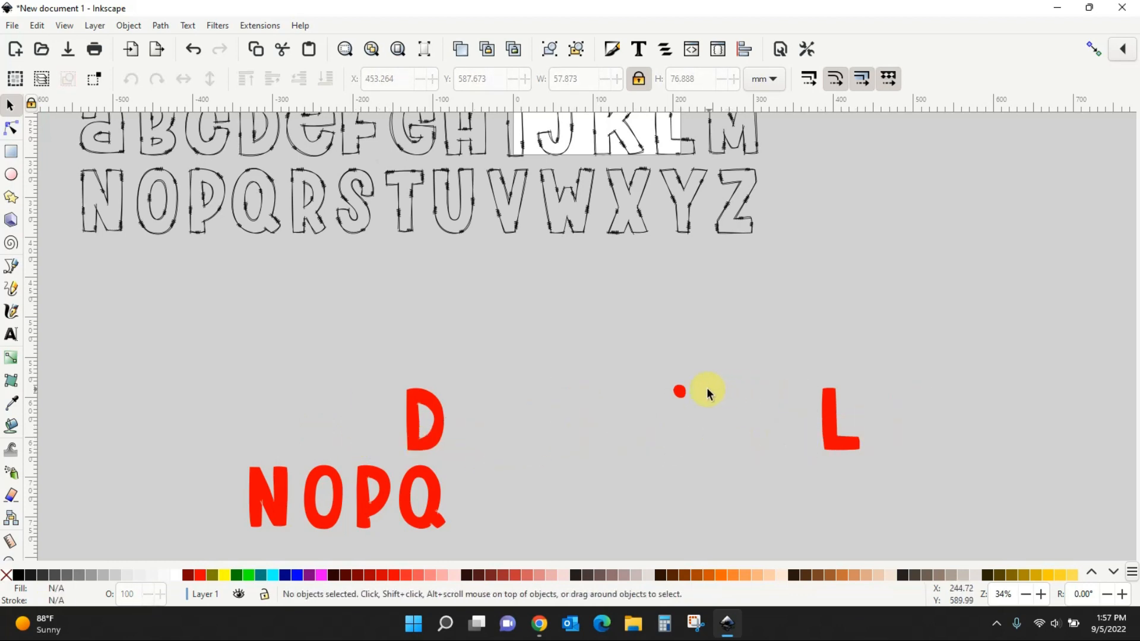
{"action": "left_click", "coordinate": [680, 391]}
{"action": "key", "text": "Delete"}
Delete the red fill letters P, Q and N, keeping the O
{"action": "left_click", "coordinate": [375, 495]}
{"action": "key", "text": "Delete"}
{"action": "left_click", "coordinate": [423, 496]}
{"action": "key", "text": "Delete"}
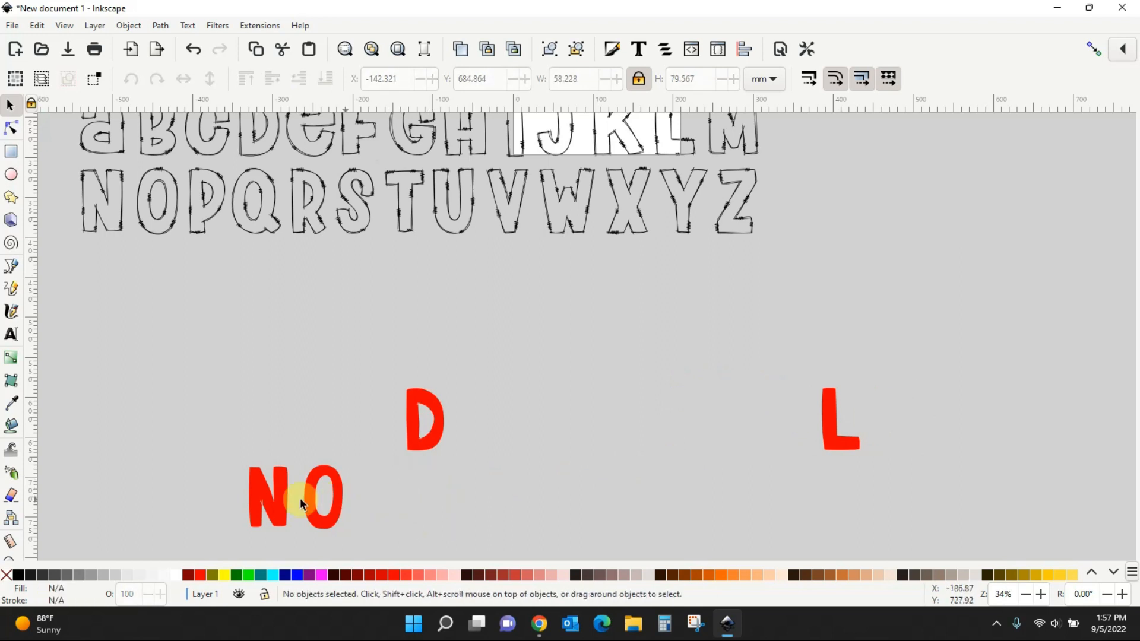
{"action": "left_click", "coordinate": [268, 495]}
{"action": "key", "text": "Delete"}
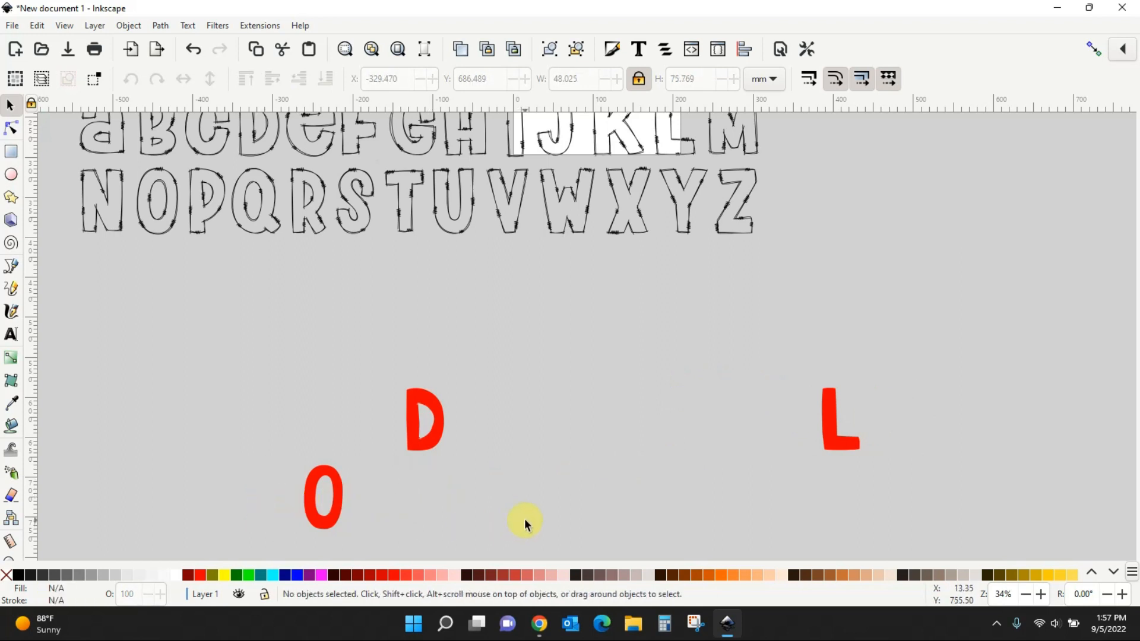
Move the doodle outline alphabet below the patterned papers and ungroup it into separate characters
{"action": "scroll", "coordinate": [665, 345], "scroll_direction": "up", "scroll_amount": 2}
{"action": "scroll", "coordinate": [668, 347], "scroll_direction": "up", "scroll_amount": 2}
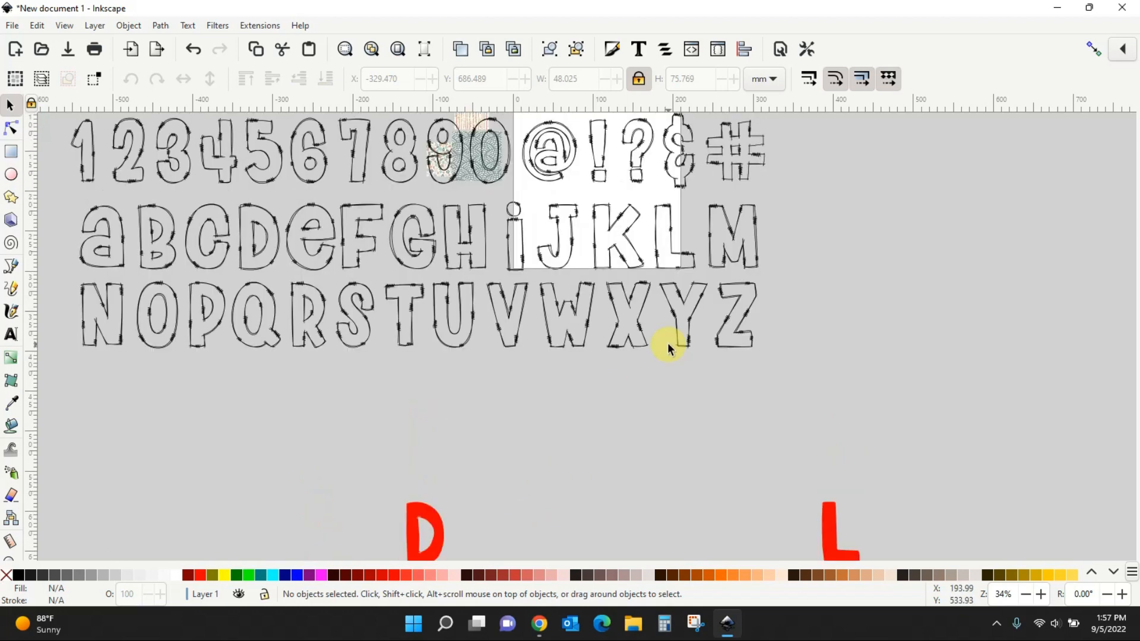
{"action": "left_click_drag", "start_coordinate": [677, 254], "coordinate": [766, 349]}
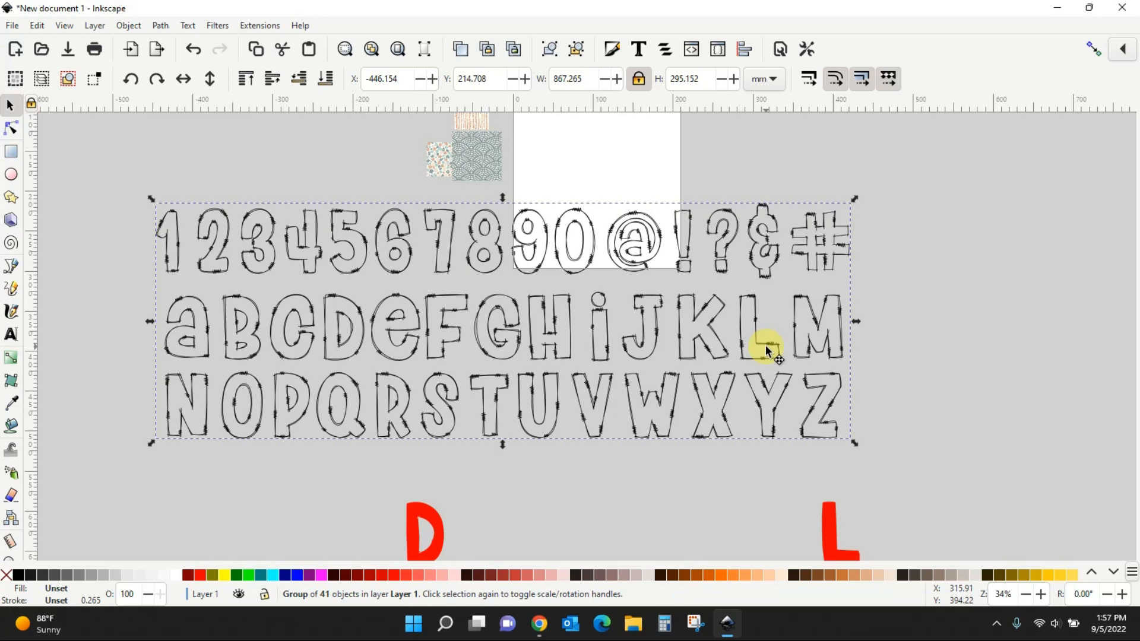
{"action": "key", "text": "ctrl+shift+g"}
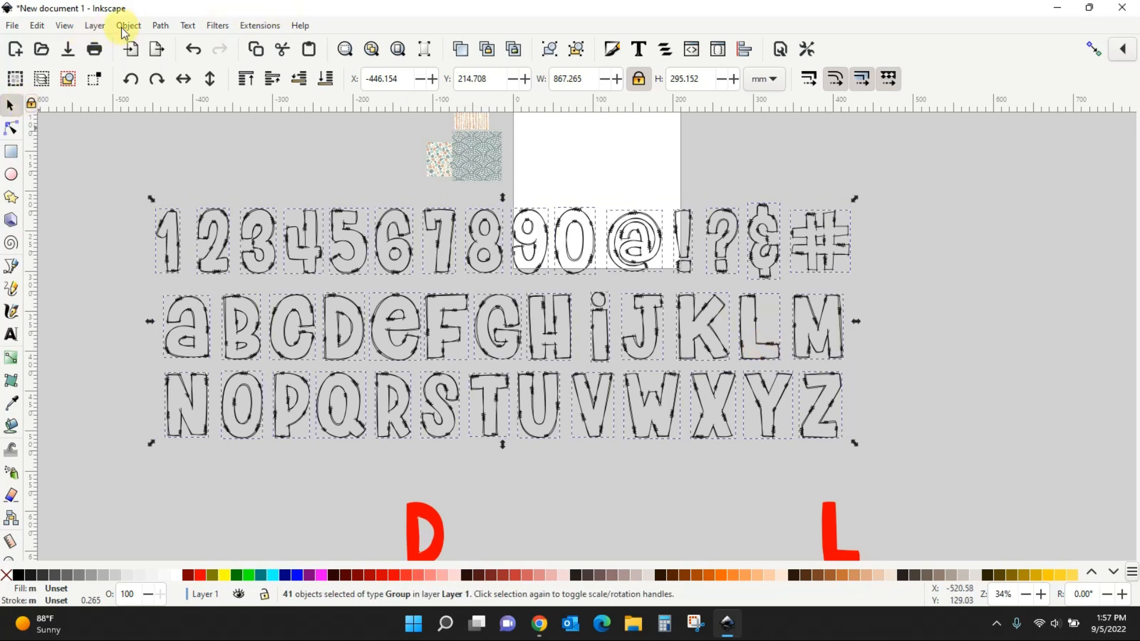
{"action": "left_click", "coordinate": [86, 262]}
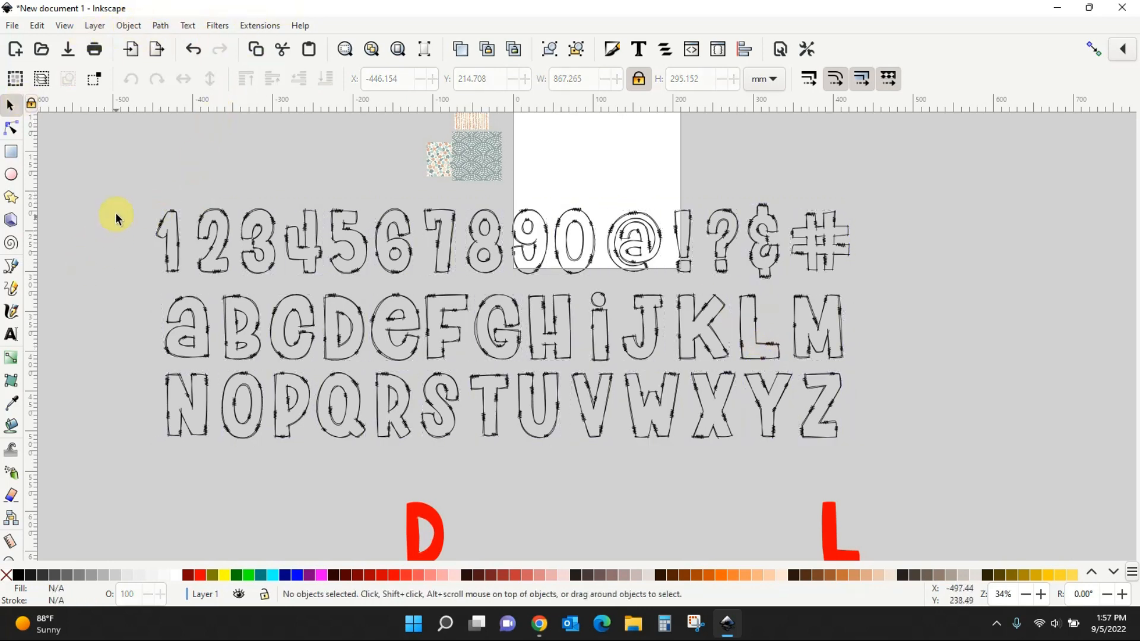
Delete the outline numbers and symbols row and the outline letters Q through Z
{"action": "left_click_drag", "start_coordinate": [135, 226], "coordinate": [882, 284]}
{"action": "key", "text": "Delete"}
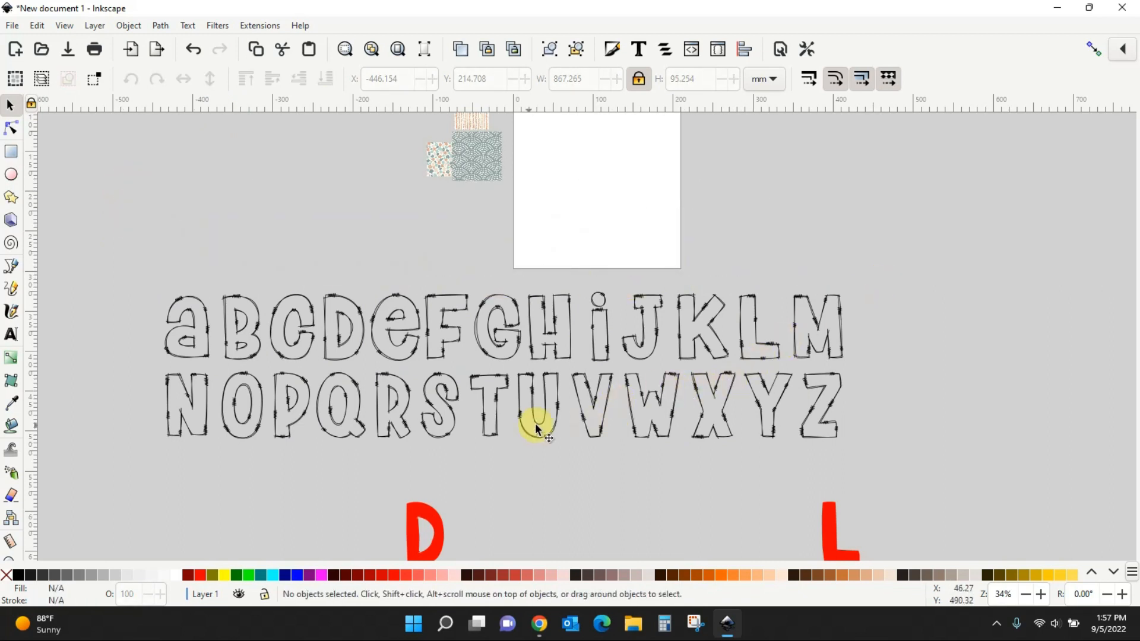
{"action": "left_click_drag", "start_coordinate": [315, 367], "coordinate": [891, 450]}
{"action": "key", "text": "Delete"}
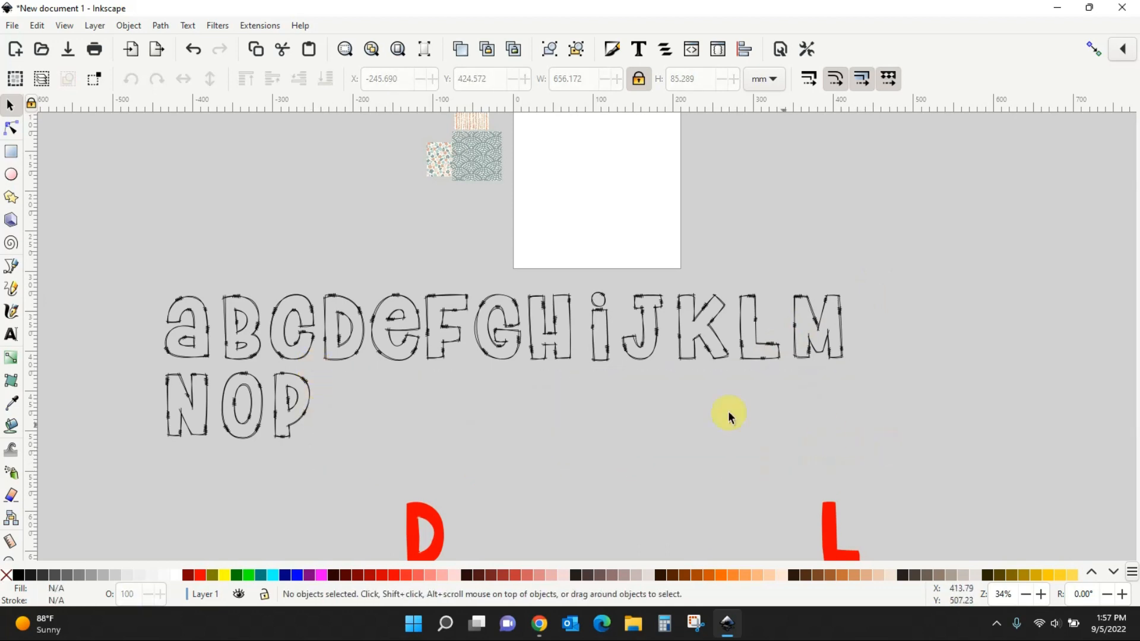
Delete the outline letters E through K and M, keeping the L
{"action": "left_click_drag", "start_coordinate": [359, 271], "coordinate": [728, 380]}
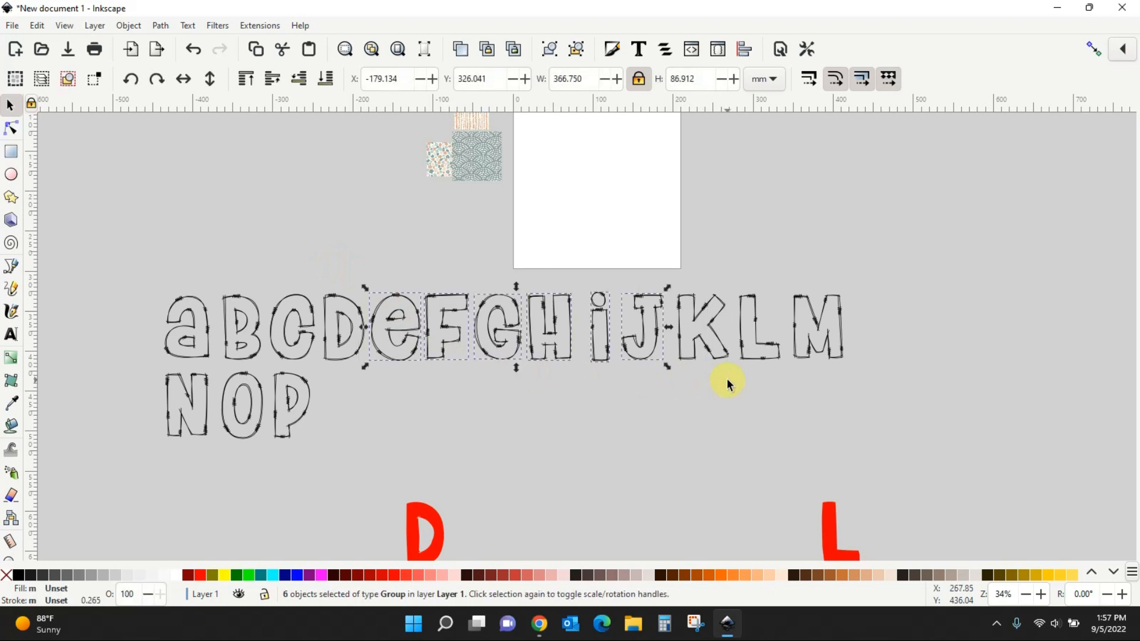
{"action": "key", "text": "Delete"}
{"action": "left_click", "coordinate": [715, 354]}
{"action": "key", "text": "Delete"}
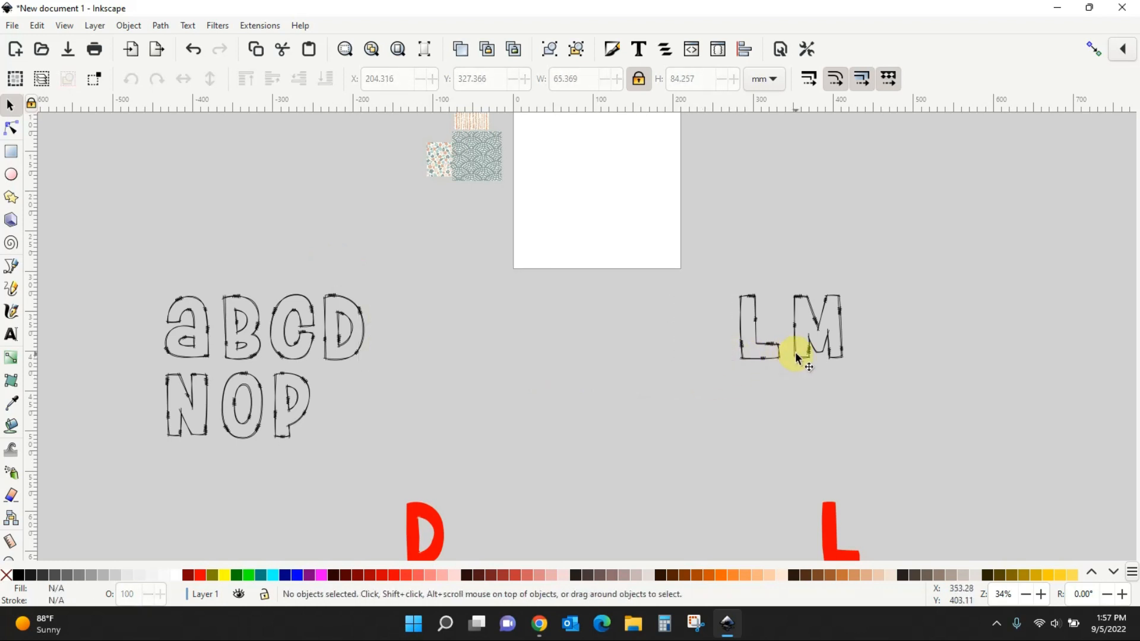
{"action": "left_click", "coordinate": [795, 352]}
{"action": "key", "text": "Delete"}
Delete the outline letters B, A, D, P and N, keeping the C and O
{"action": "left_click", "coordinate": [237, 344]}
{"action": "key", "text": "Delete"}
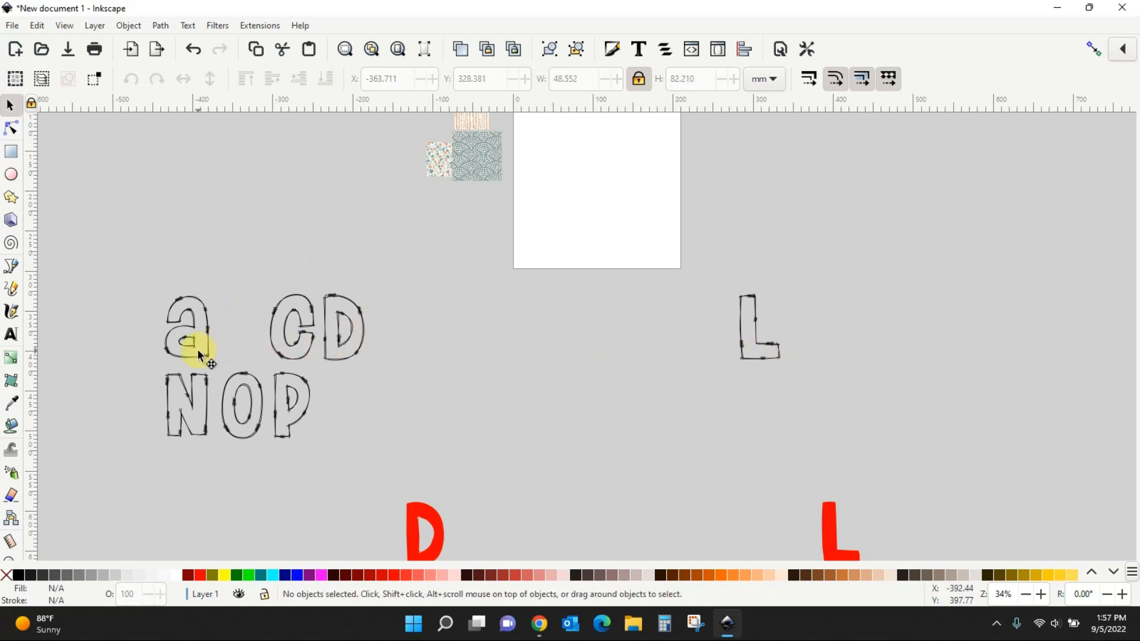
{"action": "left_click", "coordinate": [196, 349]}
{"action": "key", "text": "Delete"}
{"action": "left_click", "coordinate": [349, 356]}
{"action": "key", "text": "Delete"}
{"action": "left_click", "coordinate": [303, 396]}
{"action": "key", "text": "Delete"}
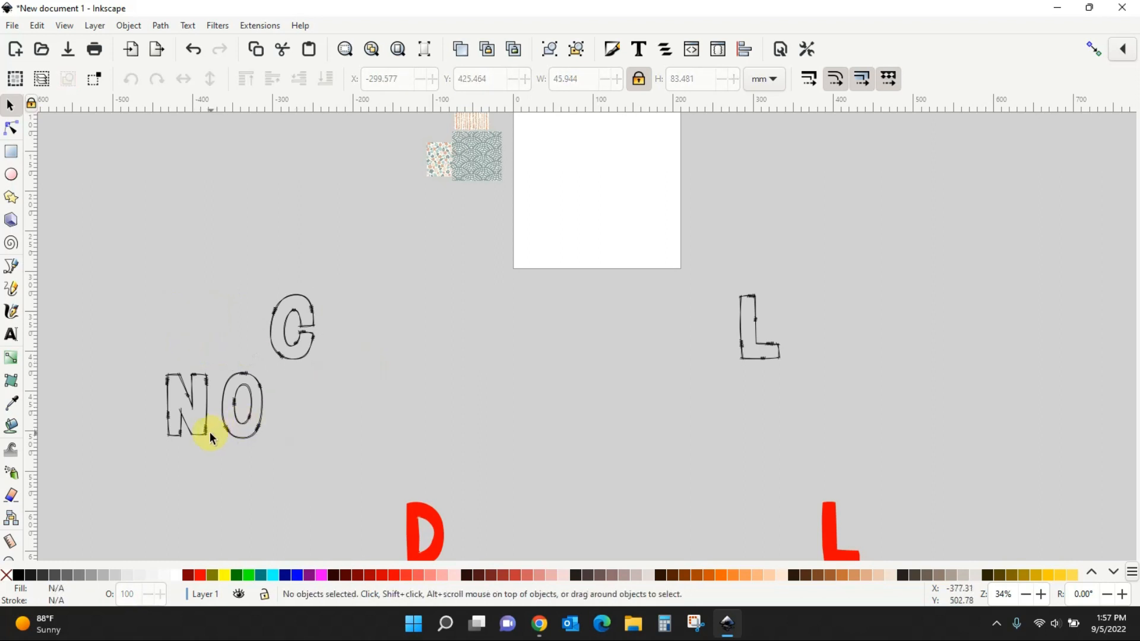
{"action": "left_click", "coordinate": [200, 431]}
{"action": "key", "text": "Delete"}
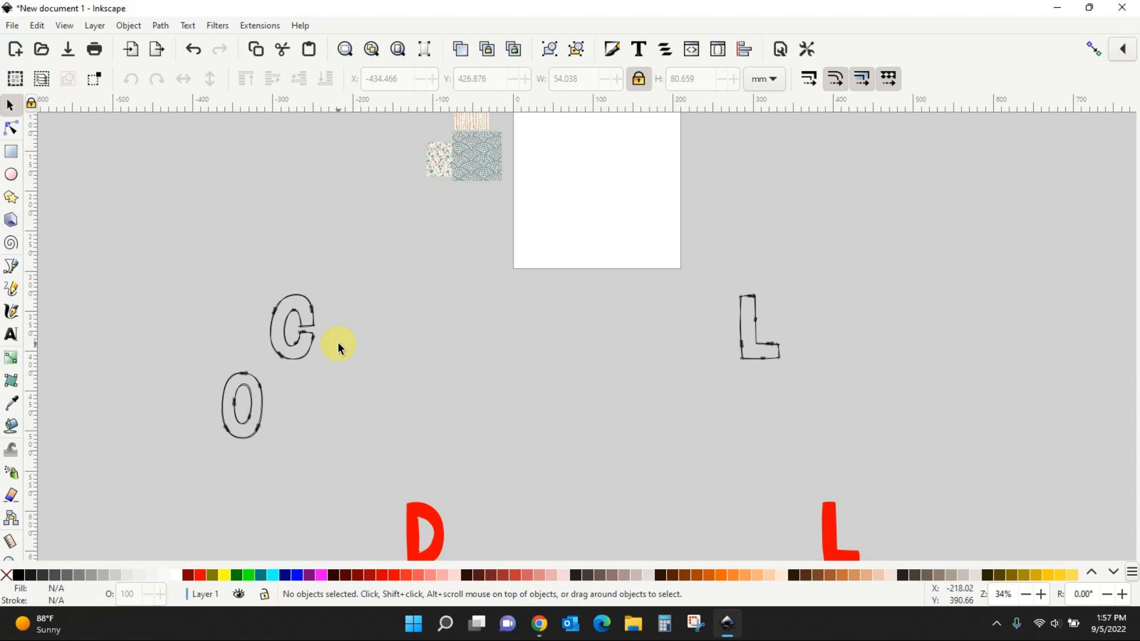
Undo the last three deletions among the outline letters
{"action": "key", "text": "ctrl+z"}
{"action": "key", "text": "ctrl+z"}
{"action": "key", "text": "ctrl+z"}
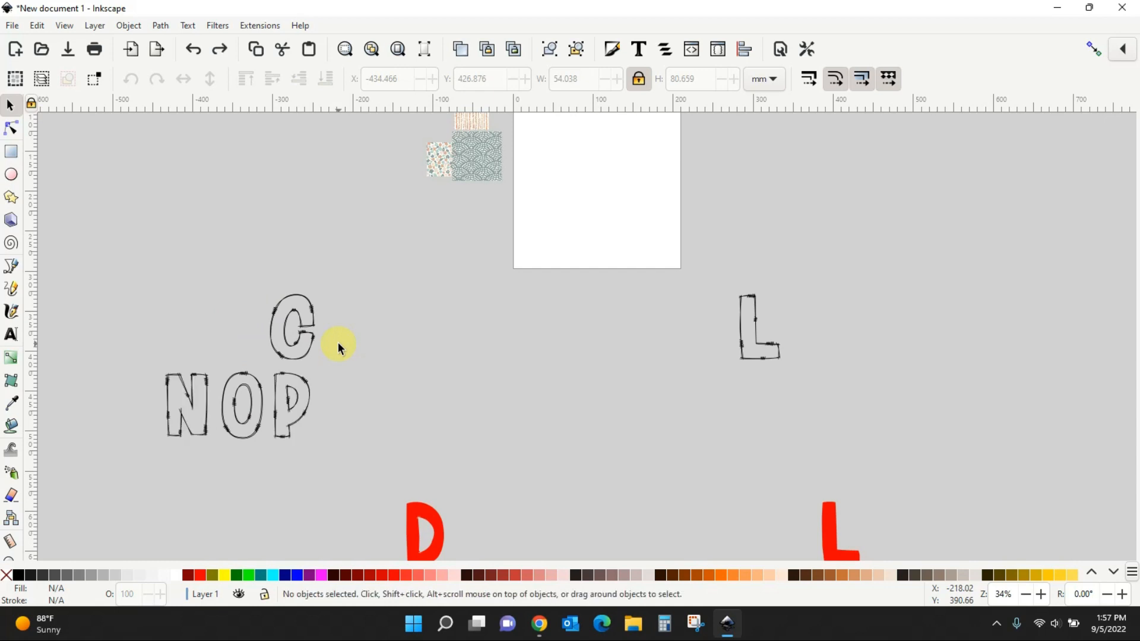
Delete the outline letters C, P and N, keeping the D, O and L
{"action": "left_click", "coordinate": [300, 349]}
{"action": "key", "text": "Delete"}
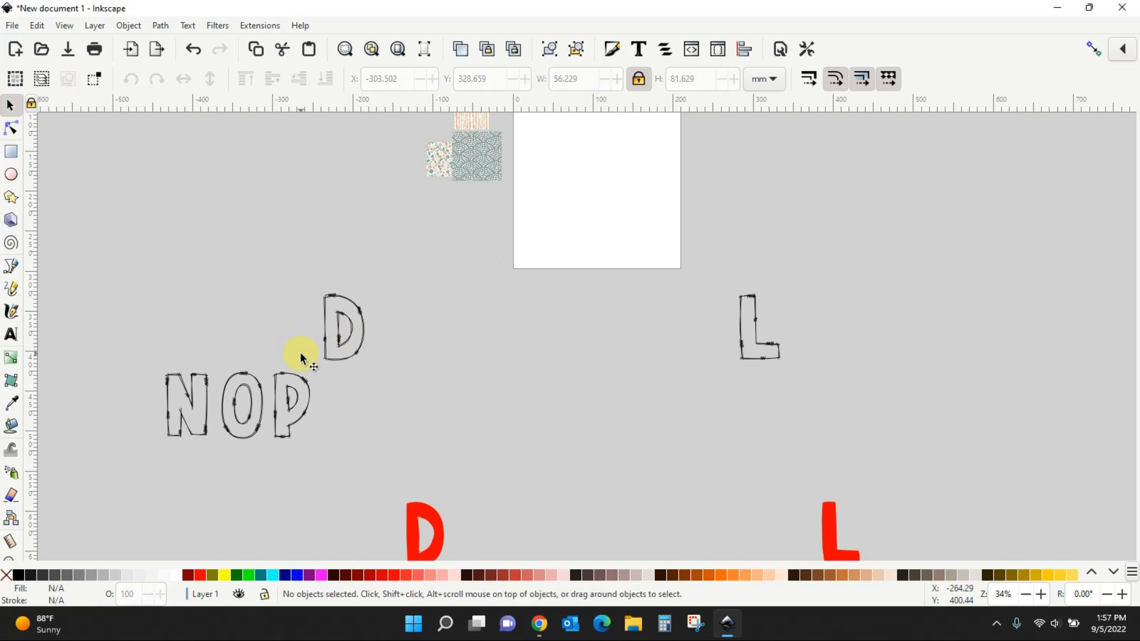
{"action": "left_click", "coordinate": [280, 424]}
{"action": "key", "text": "Delete"}
{"action": "left_click", "coordinate": [202, 431]}
{"action": "key", "text": "Delete"}
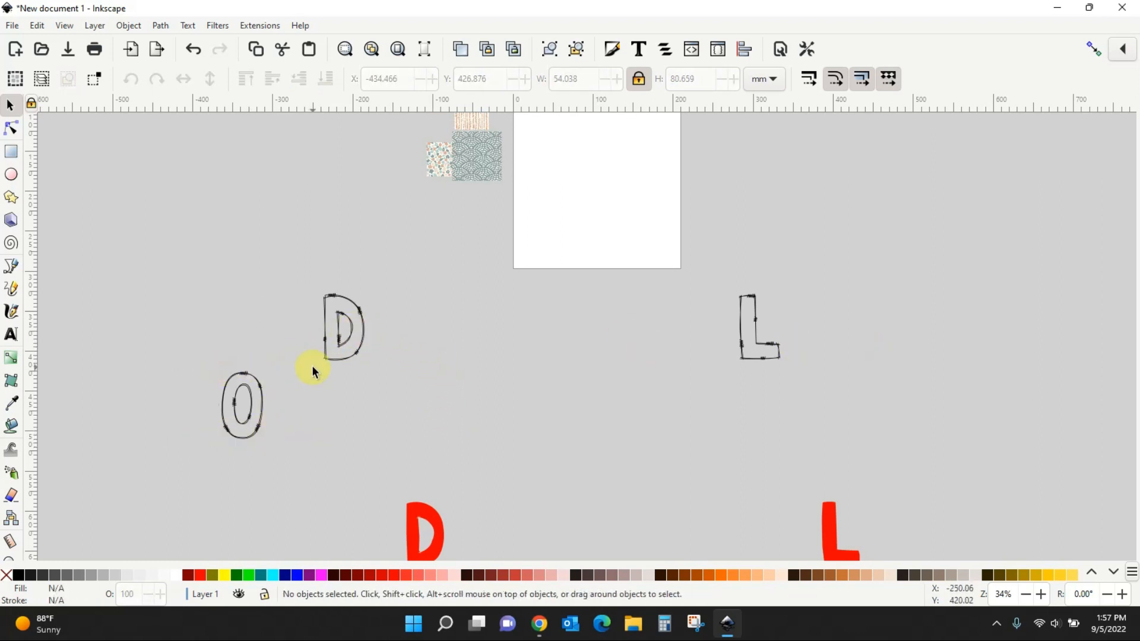
Move the outline letters D, O and L together onto their matching red fill letters
{"action": "left_click_drag", "start_coordinate": [146, 235], "coordinate": [880, 442]}
{"action": "scroll", "coordinate": [947, 369], "scroll_direction": "down", "scroll_amount": 5}
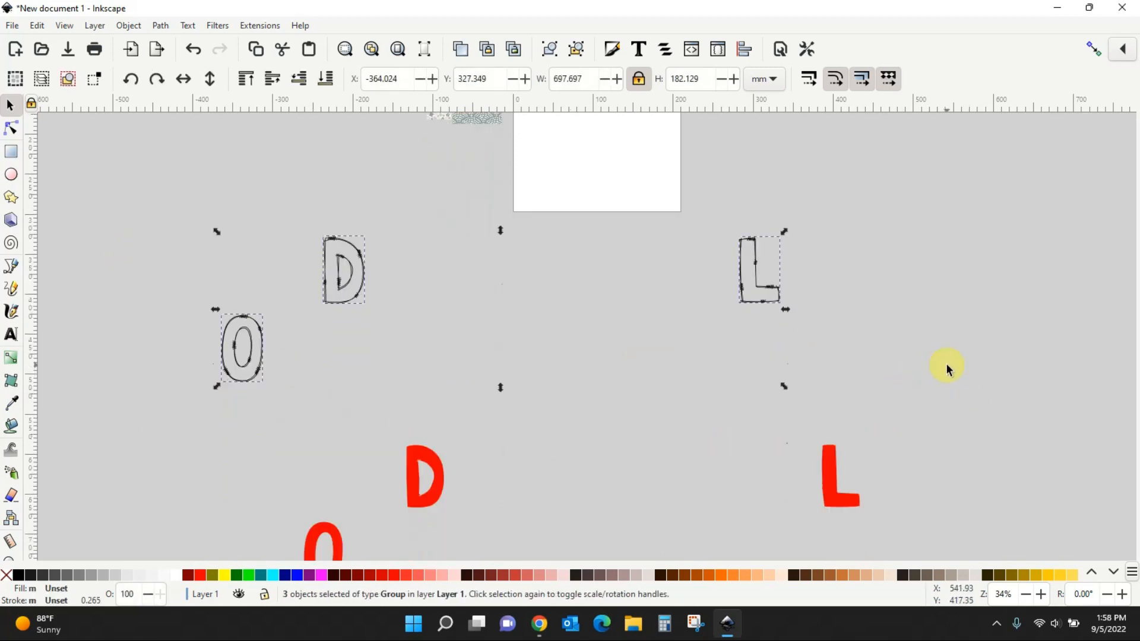
{"action": "left_click_drag", "start_coordinate": [755, 250], "coordinate": [838, 462]}
{"action": "left_click", "coordinate": [774, 478]}
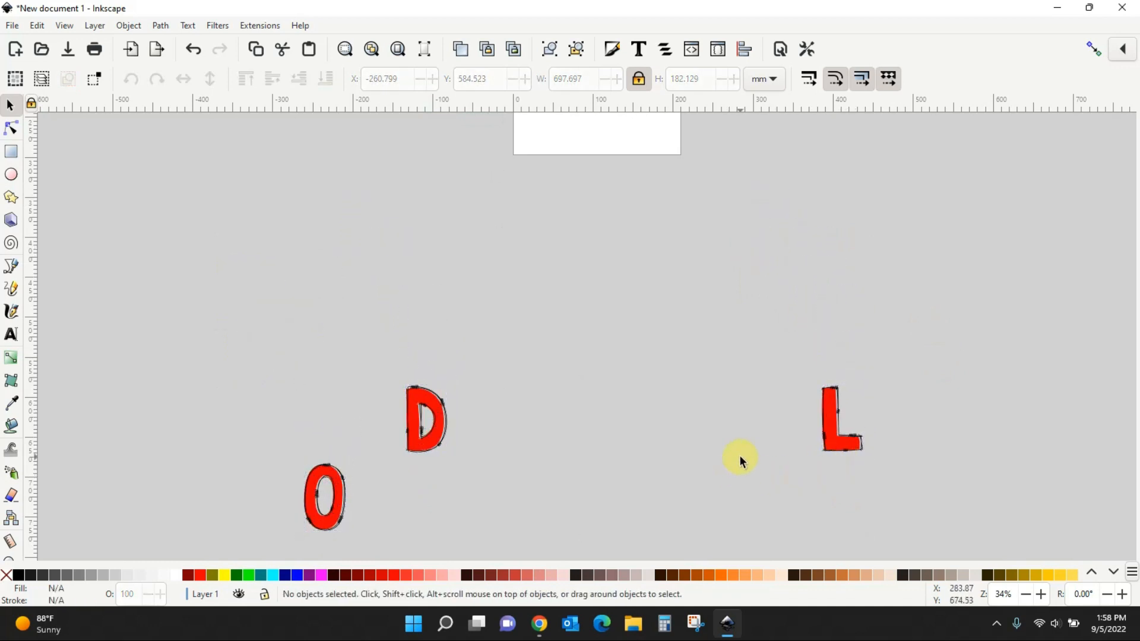
Group each outline letter L, D and O with its red fill
{"action": "left_click_drag", "start_coordinate": [802, 355], "coordinate": [938, 479]}
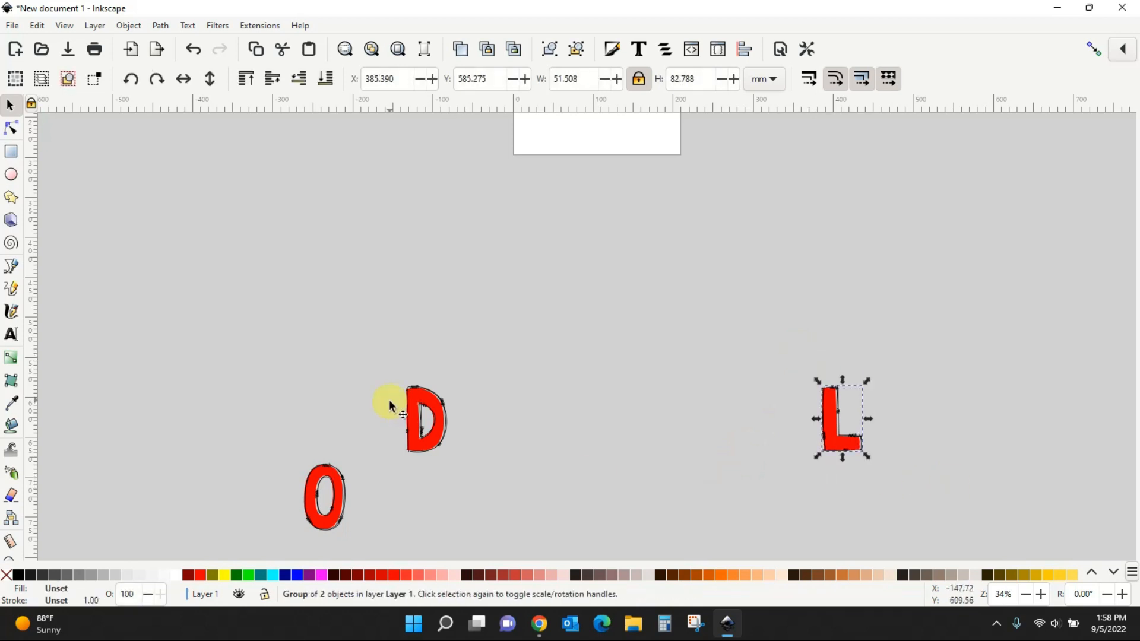
{"action": "left_click_drag", "start_coordinate": [399, 351], "coordinate": [517, 480]}
{"action": "key", "text": "ctrl+g"}
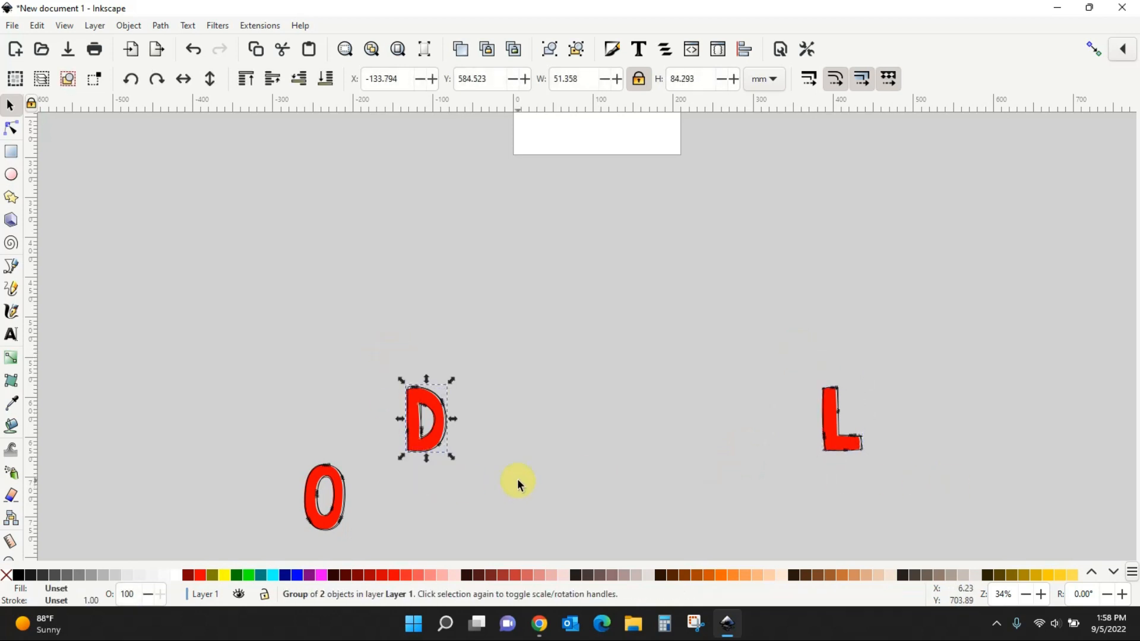
{"action": "left_click_drag", "start_coordinate": [283, 434], "coordinate": [396, 551]}
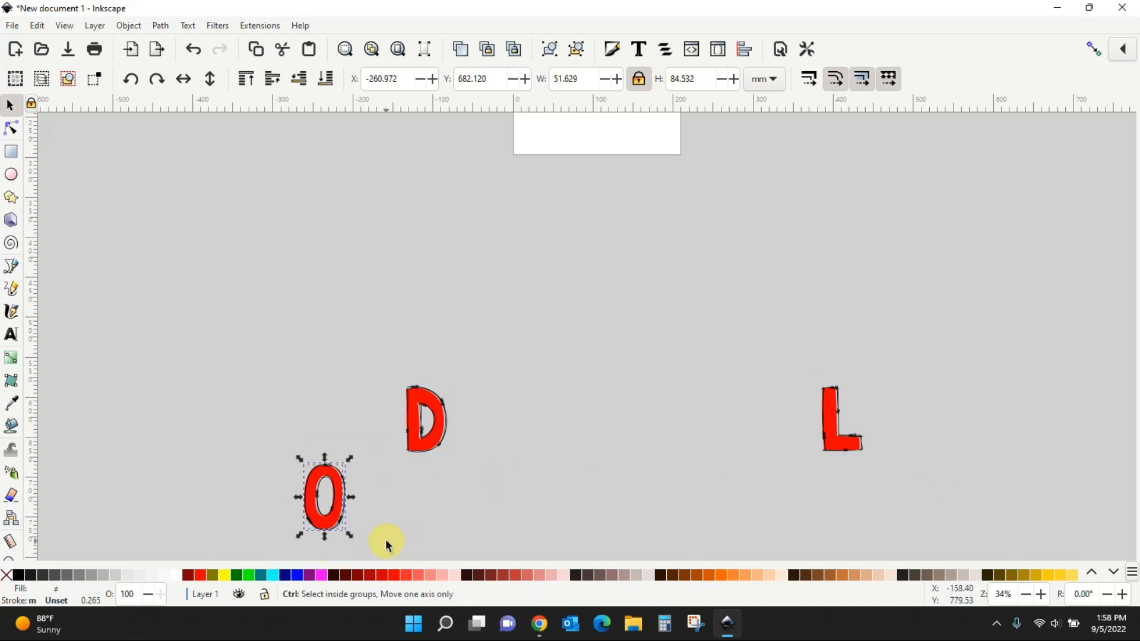
{"action": "key", "text": "ctrl+g"}
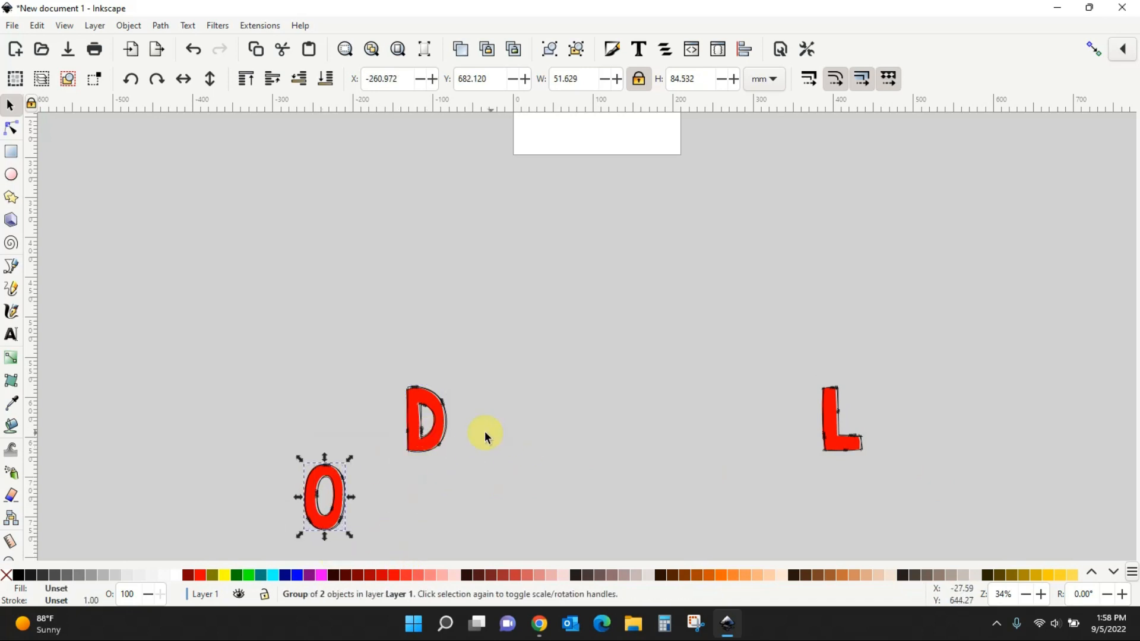
Set the D and O side by side and place a duplicate of the O after them
{"action": "left_click_drag", "start_coordinate": [446, 433], "coordinate": [466, 286]}
{"action": "left_click_drag", "start_coordinate": [340, 505], "coordinate": [512, 278]}
{"action": "left_click", "coordinate": [512, 278]}
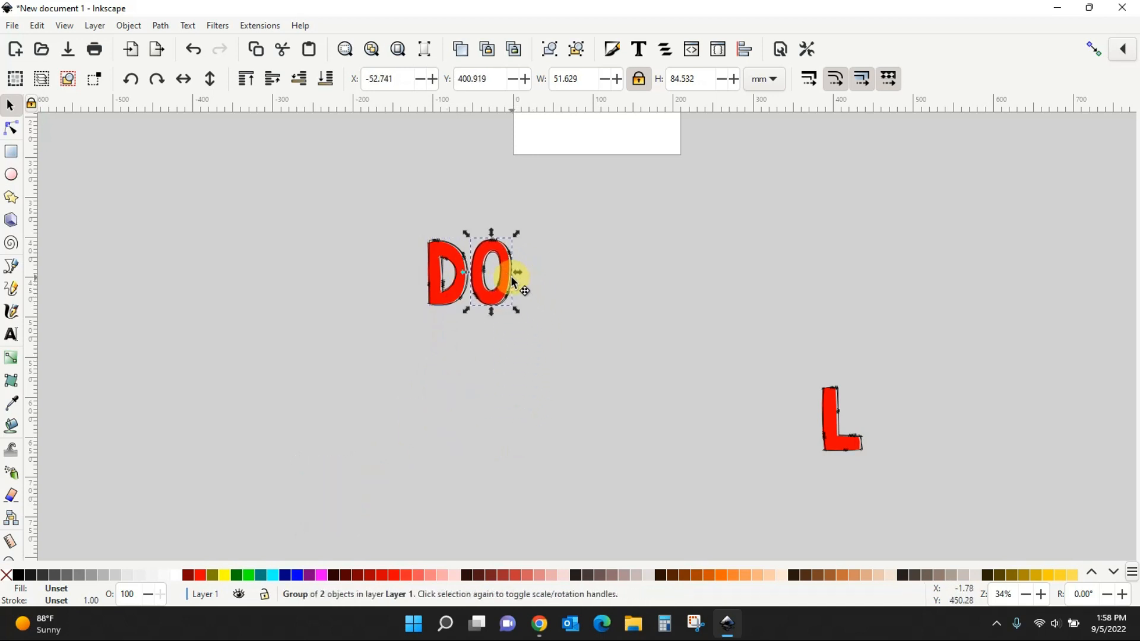
{"action": "right_click", "coordinate": [512, 278]}
{"action": "left_click", "coordinate": [544, 342]}
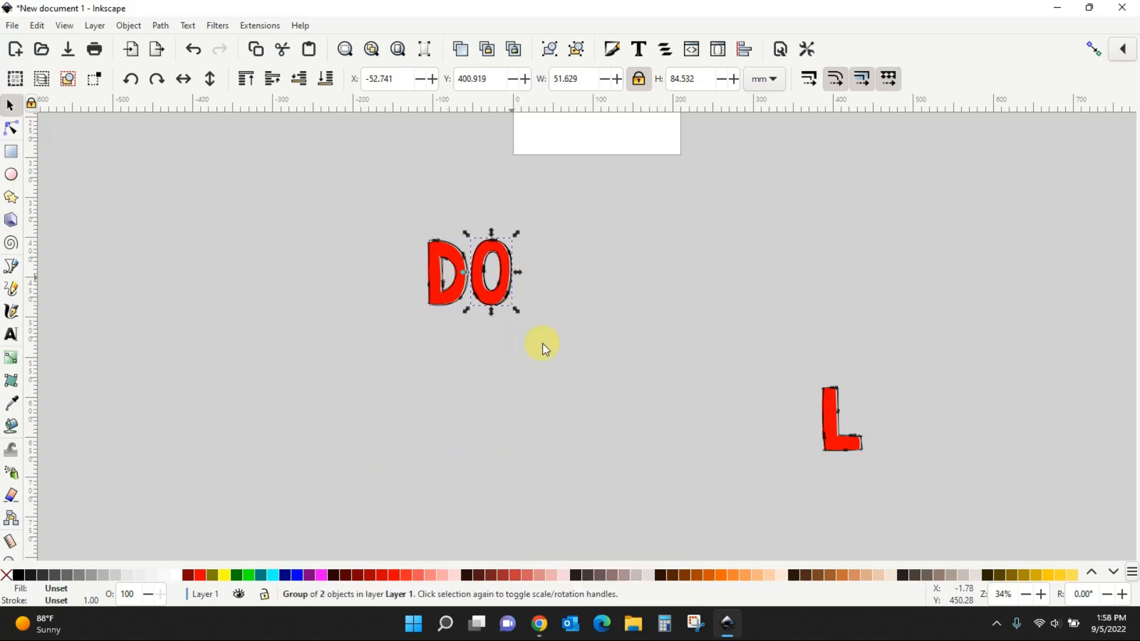
{"action": "left_click_drag", "start_coordinate": [510, 288], "coordinate": [558, 288]}
Place a duplicate of the D after the second O and move the L behind it to spell DOODL
{"action": "left_click", "coordinate": [450, 307]}
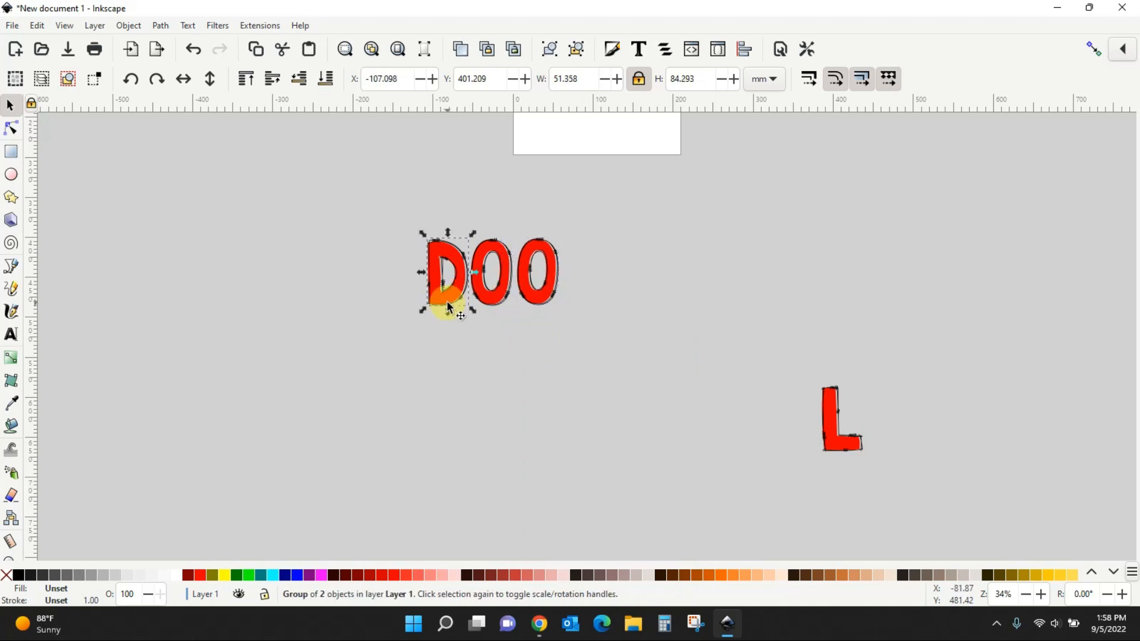
{"action": "key", "text": "ctrl+g"}
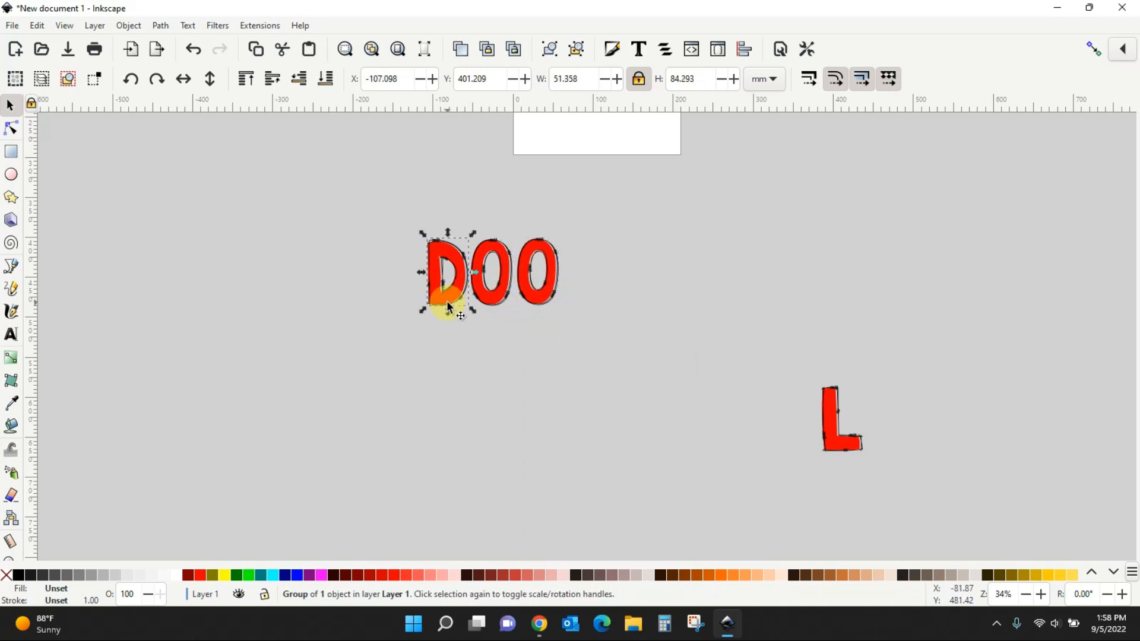
{"action": "left_click_drag", "start_coordinate": [450, 307], "coordinate": [600, 301]}
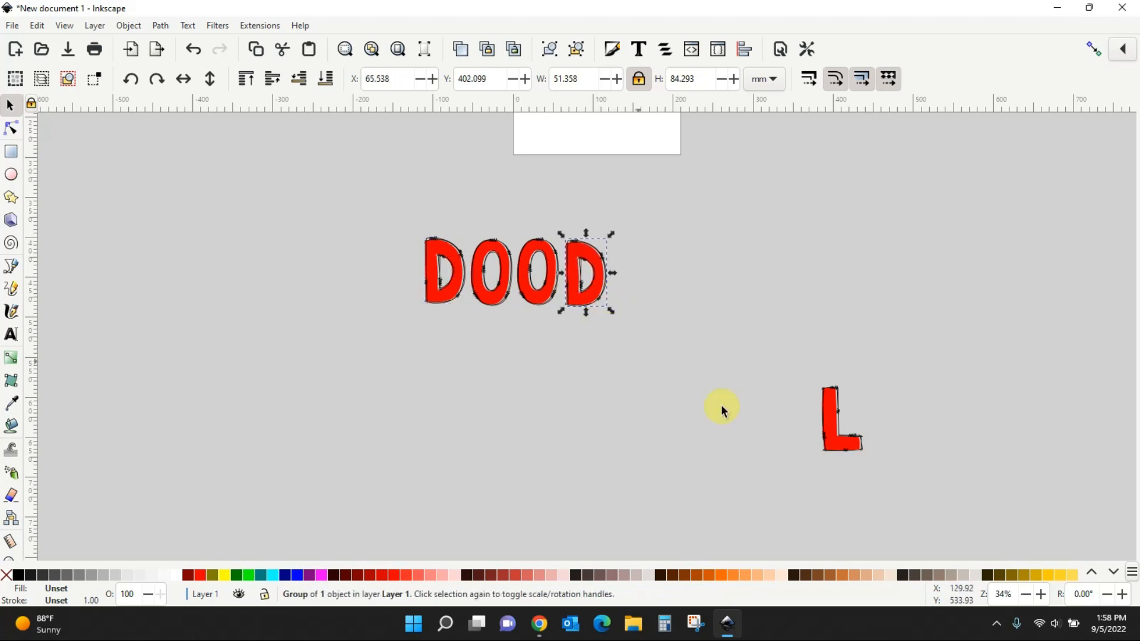
{"action": "left_click_drag", "start_coordinate": [835, 443], "coordinate": [617, 298]}
{"action": "left_click", "coordinate": [643, 389]}
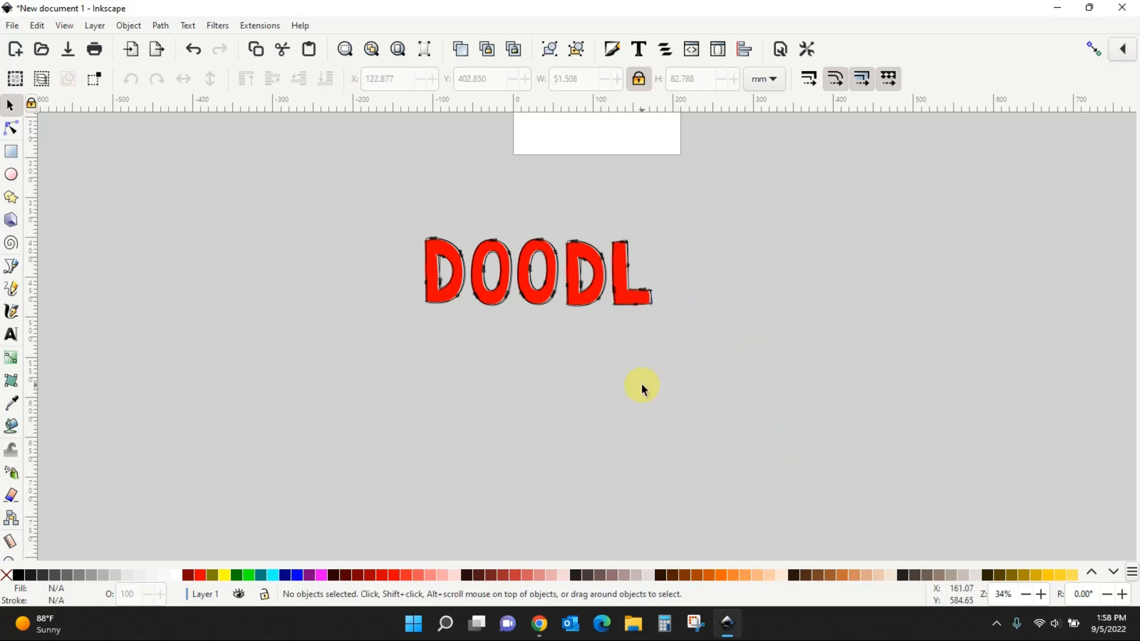
Add the missing doodle letter E with its red fill to complete the word DOODLE
{"action": "scroll", "coordinate": [642, 385], "scroll_direction": "up", "scroll_amount": 4}
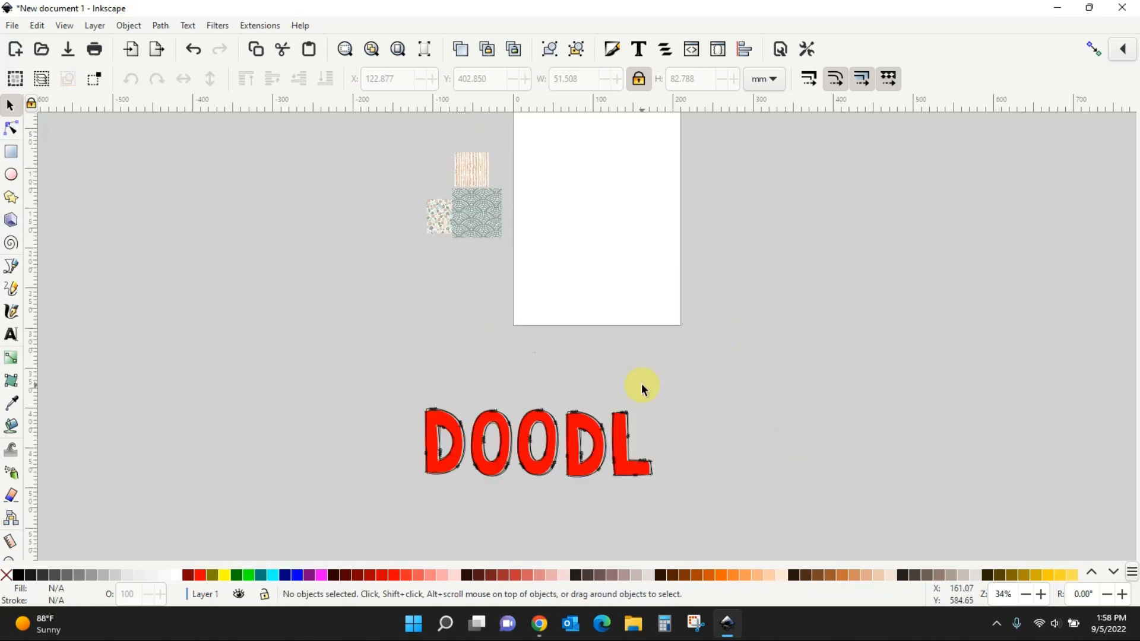
{"action": "scroll", "coordinate": [642, 385], "scroll_direction": "down", "scroll_amount": 4}
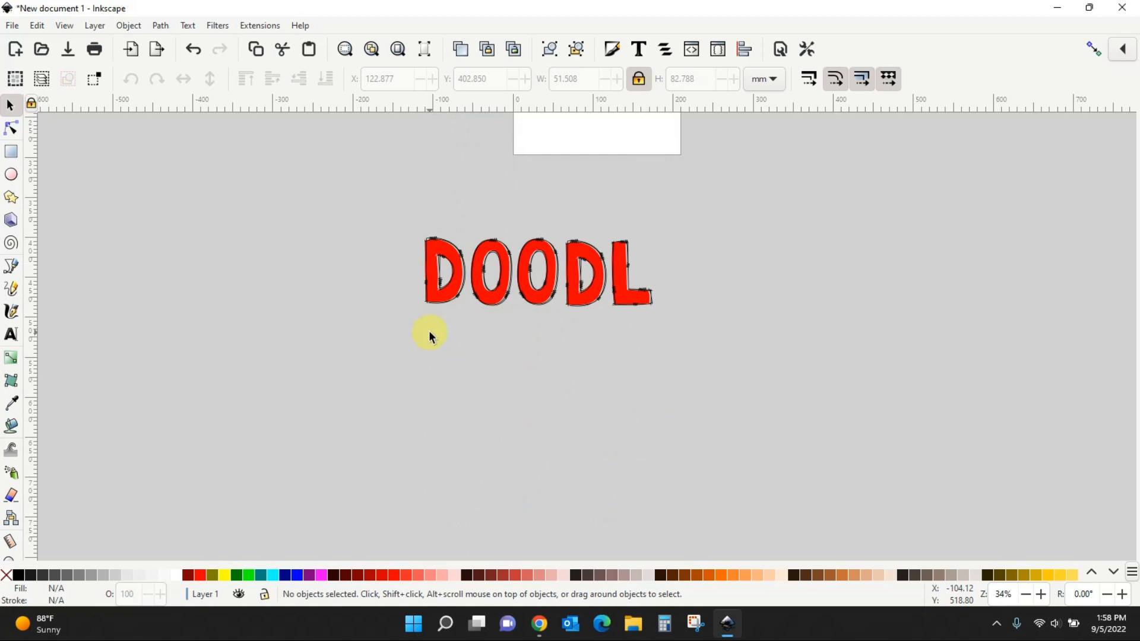
{"action": "left_click", "coordinate": [13, 25]}
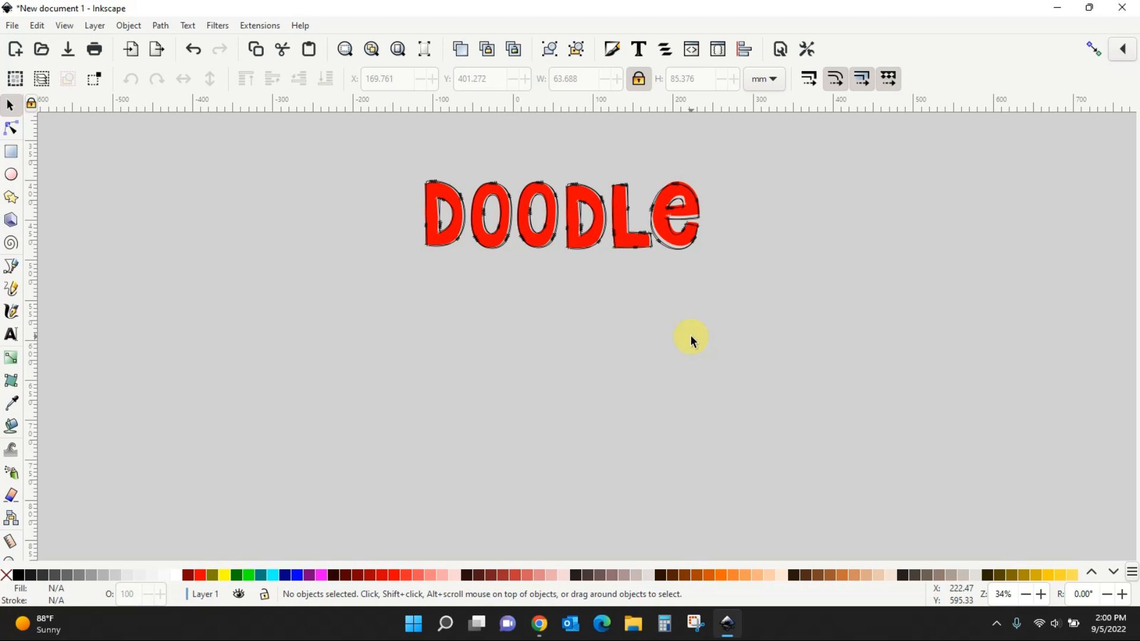
Take the first D out of the word, ungroup it and move its red fill onto the page, apart from its outline
{"action": "scroll", "coordinate": [693, 339], "scroll_direction": "up", "scroll_amount": 5}
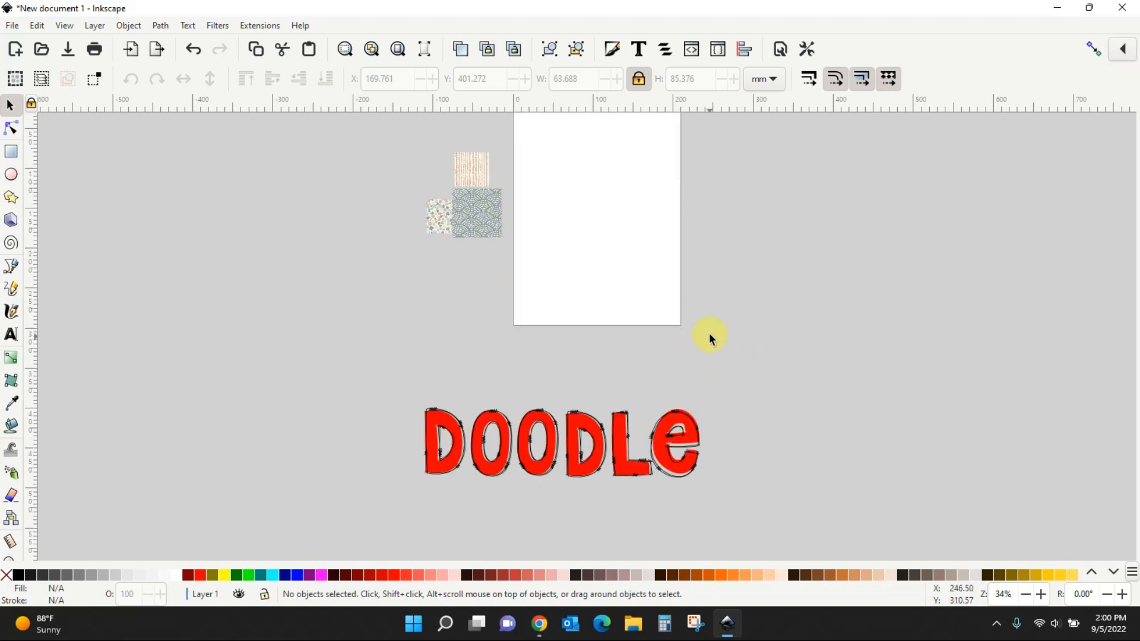
{"action": "left_click_drag", "start_coordinate": [442, 429], "coordinate": [420, 339]}
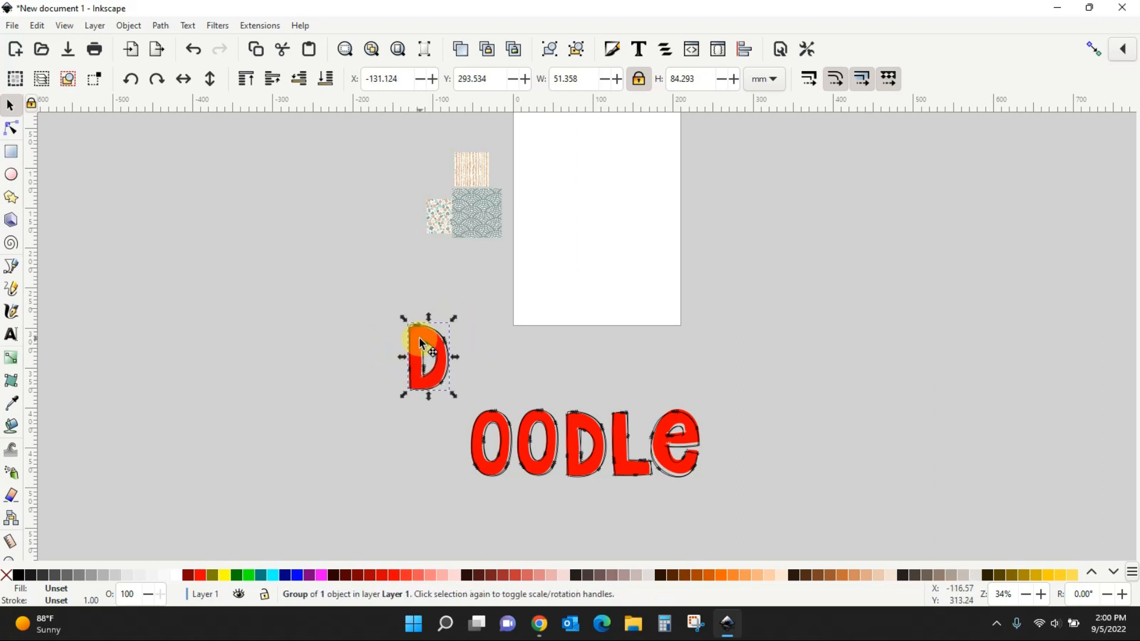
{"action": "key", "text": "ctrl+shift+g"}
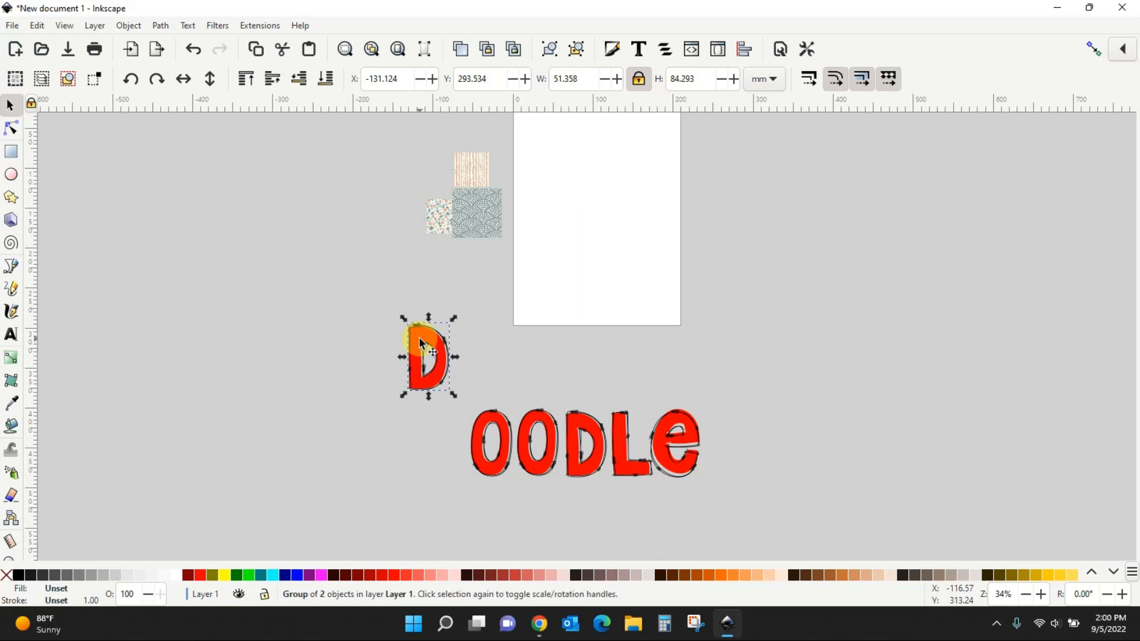
{"action": "left_click", "coordinate": [598, 287]}
{"action": "left_click_drag", "start_coordinate": [439, 361], "coordinate": [601, 235]}
{"action": "key", "text": "Escape"}
{"action": "scroll", "coordinate": [766, 373], "scroll_direction": "up", "scroll_amount": 9}
{"action": "scroll", "coordinate": [766, 373], "scroll_direction": "down", "scroll_amount": 2}
{"action": "scroll", "coordinate": [766, 373], "scroll_direction": "down", "scroll_amount": 3}
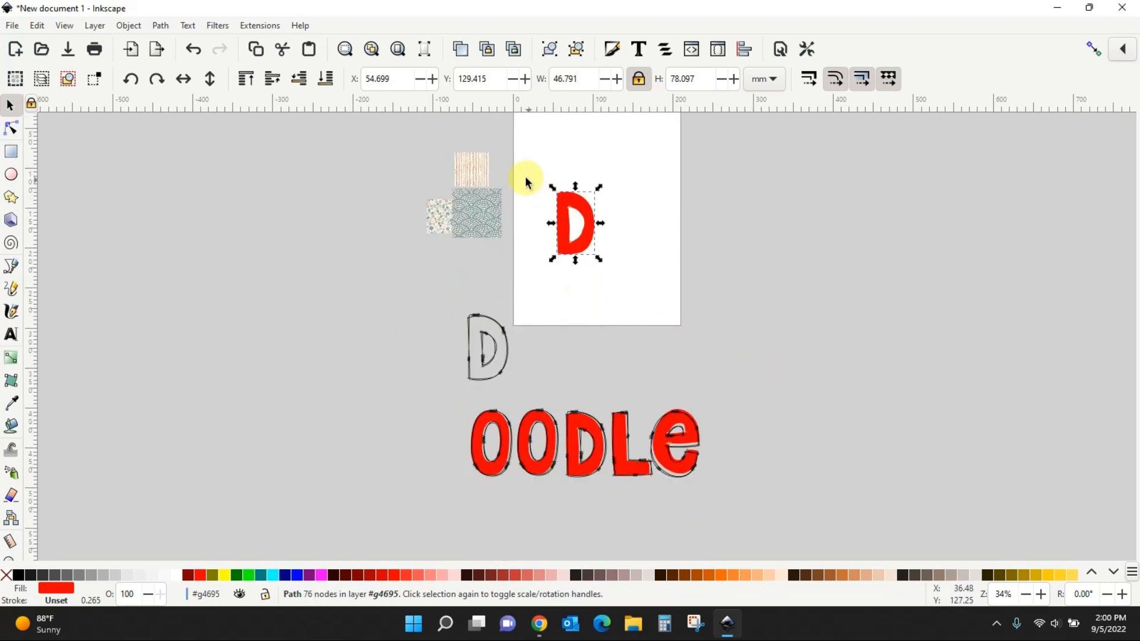
Enlarge the striped paper to about 108 mm square and place it behind the red D on the page
{"action": "left_click_drag", "start_coordinate": [494, 170], "coordinate": [548, 162]}
{"action": "scroll", "coordinate": [548, 162], "scroll_direction": "up", "scroll_amount": 2}
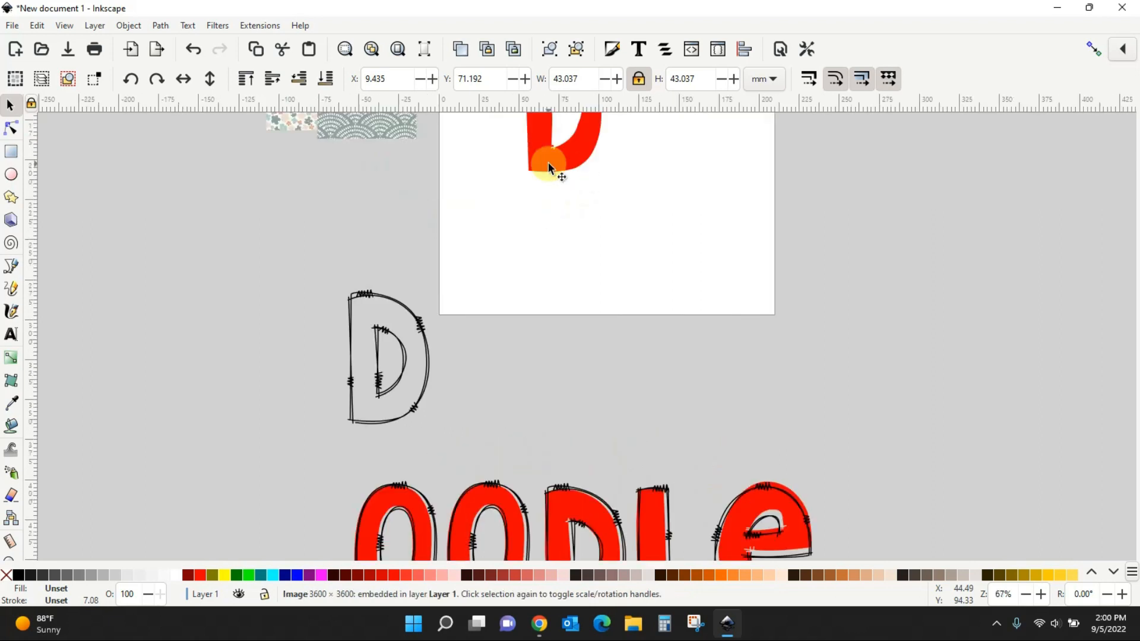
{"action": "scroll", "coordinate": [492, 273], "scroll_direction": "up", "scroll_amount": 5}
{"action": "left_click", "coordinate": [486, 173]}
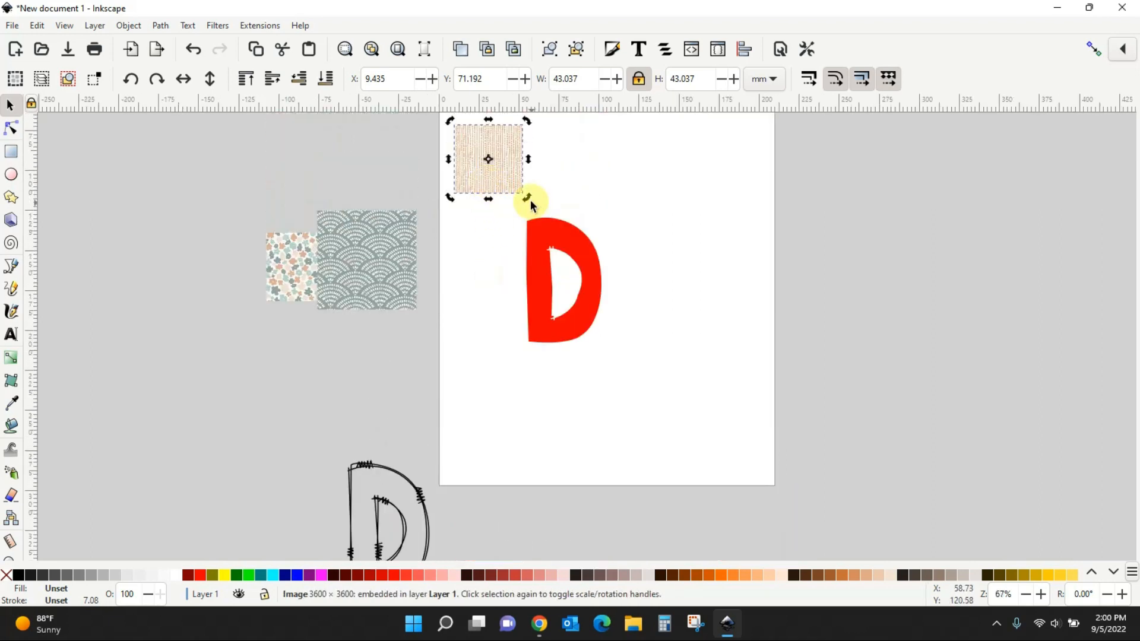
{"action": "left_click_drag", "start_coordinate": [527, 198], "coordinate": [626, 309]}
{"action": "left_click_drag", "start_coordinate": [616, 244], "coordinate": [714, 260]}
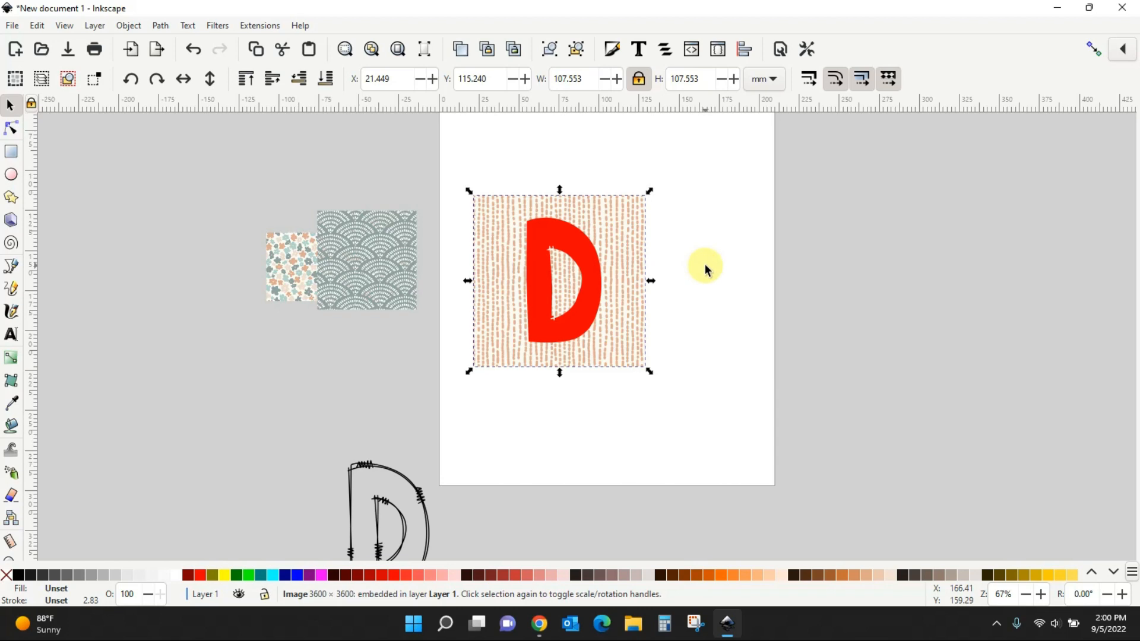
Clip the striped paper to the red D's shape and lay the D outline over it
{"action": "left_click_drag", "start_coordinate": [450, 153], "coordinate": [721, 423]}
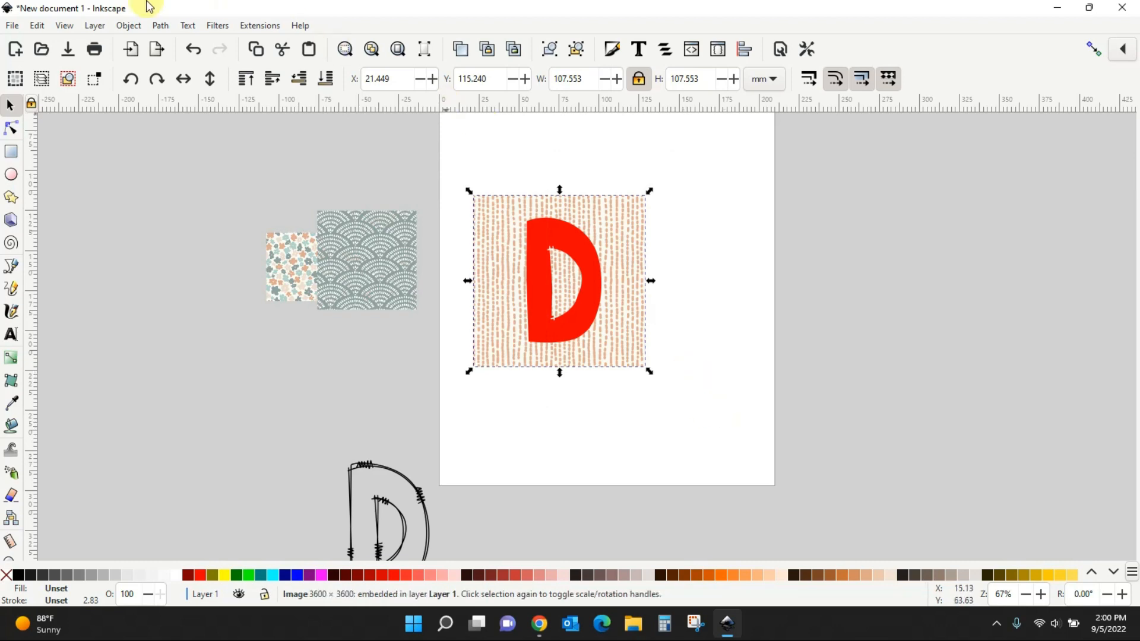
{"action": "left_click", "coordinate": [131, 28]}
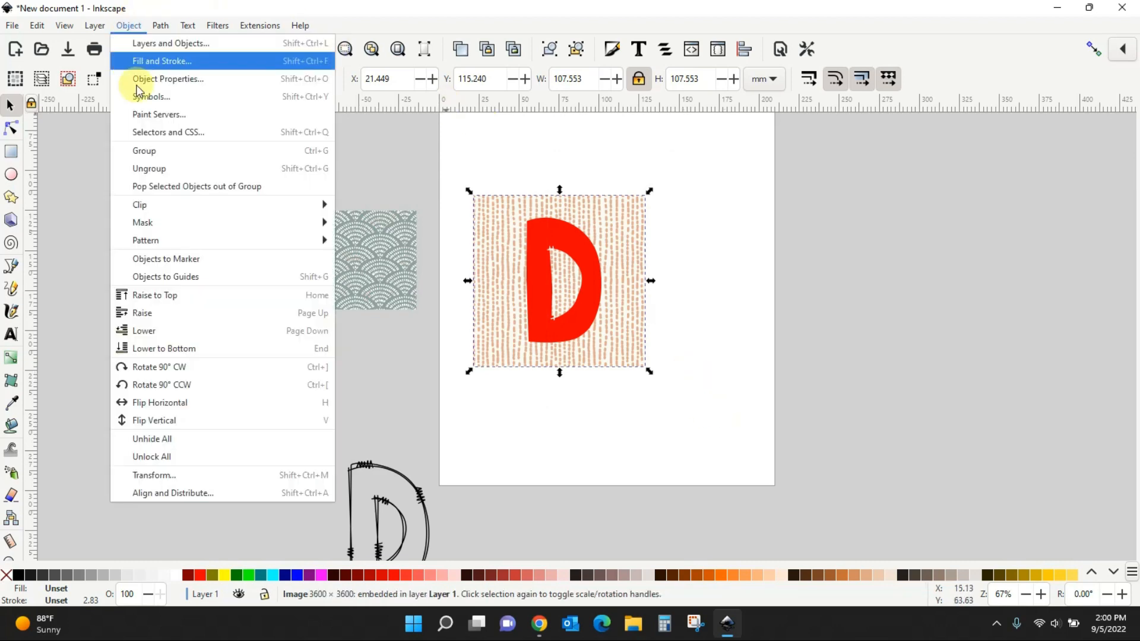
{"action": "mouse_move", "coordinate": [143, 209]}
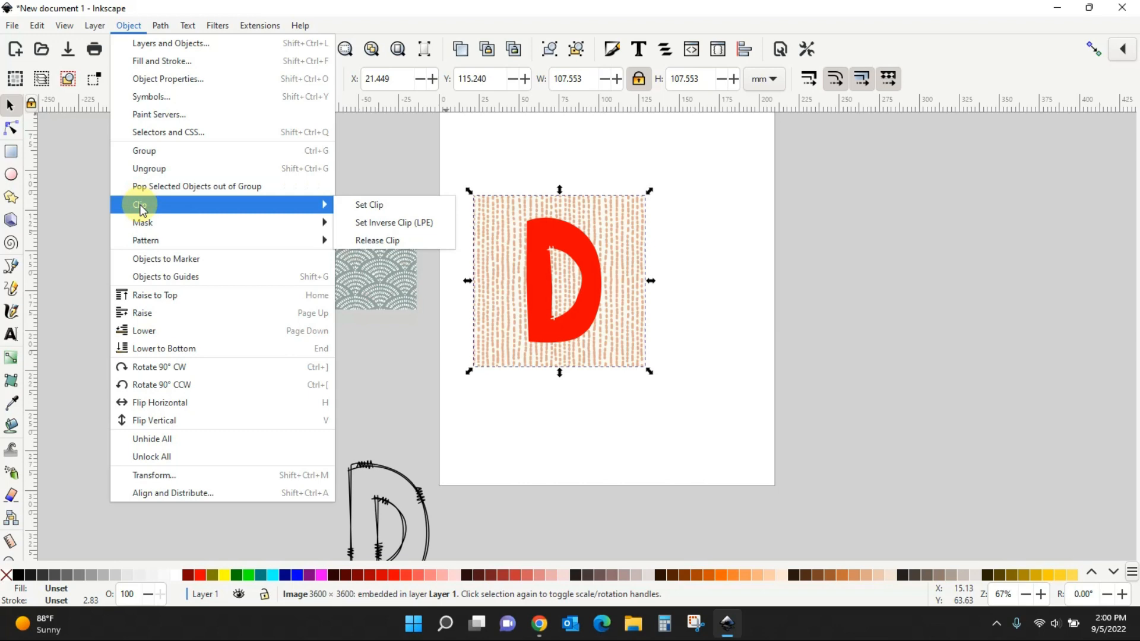
{"action": "left_click", "coordinate": [381, 205]}
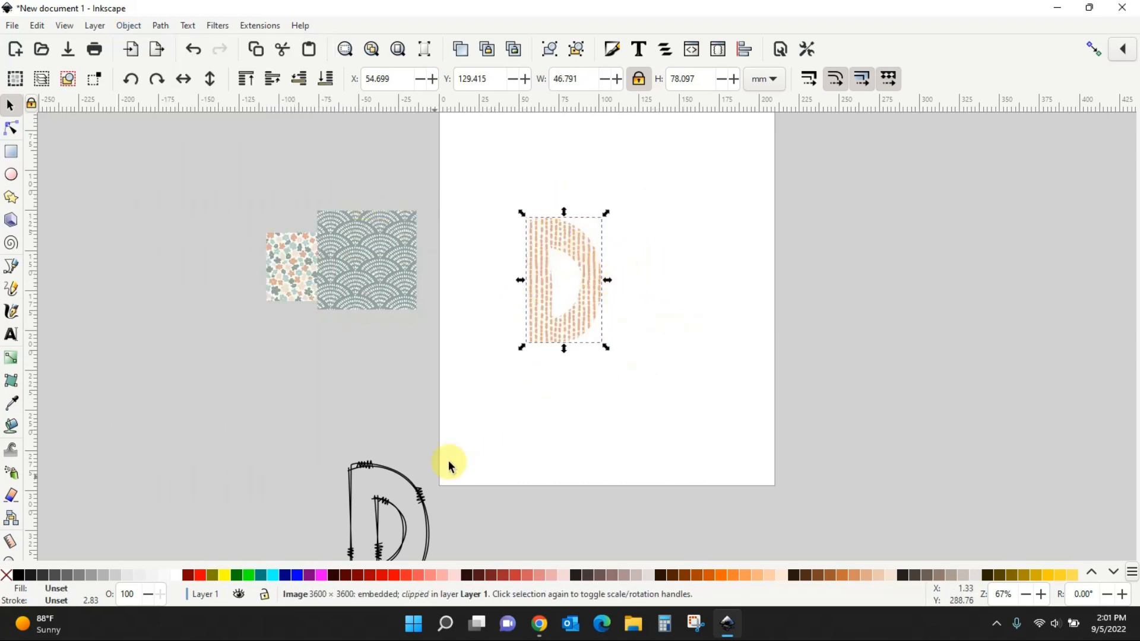
{"action": "mouse_move", "coordinate": [422, 490]}
{"action": "left_mouse_down"}
{"action": "mouse_move", "coordinate": [604, 387]}
{"action": "mouse_move", "coordinate": [601, 233]}
{"action": "left_mouse_up"}
{"action": "left_click", "coordinate": [666, 419]}
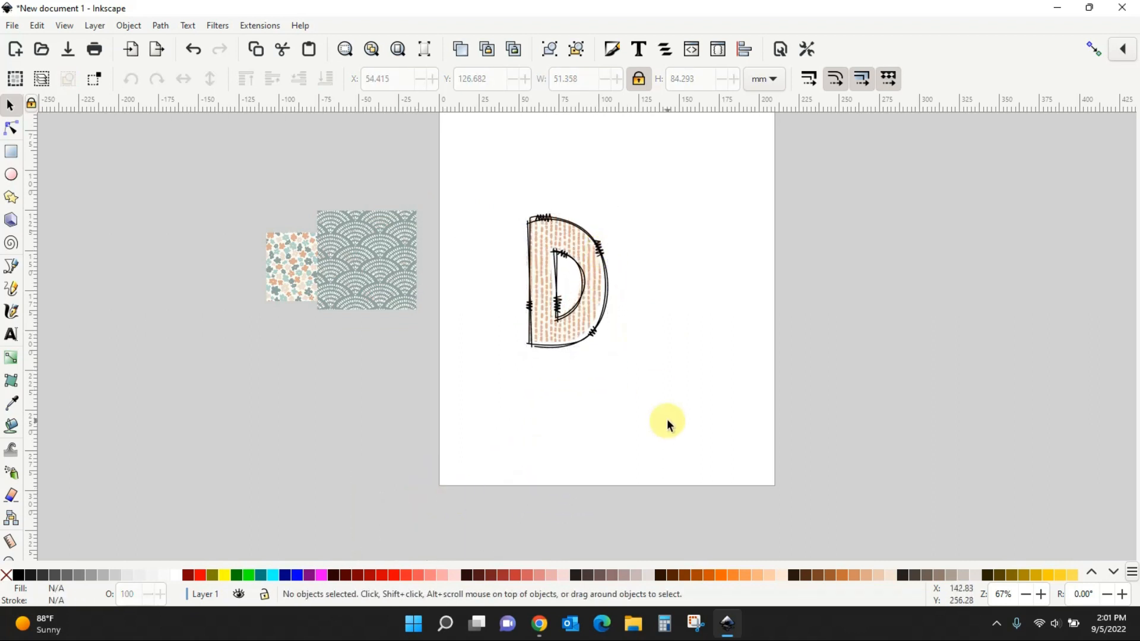
Move the first grouped O of the remaining letters onto the page, directly after the striped D
{"action": "scroll", "coordinate": [606, 433], "scroll_direction": "down", "scroll_amount": 5}
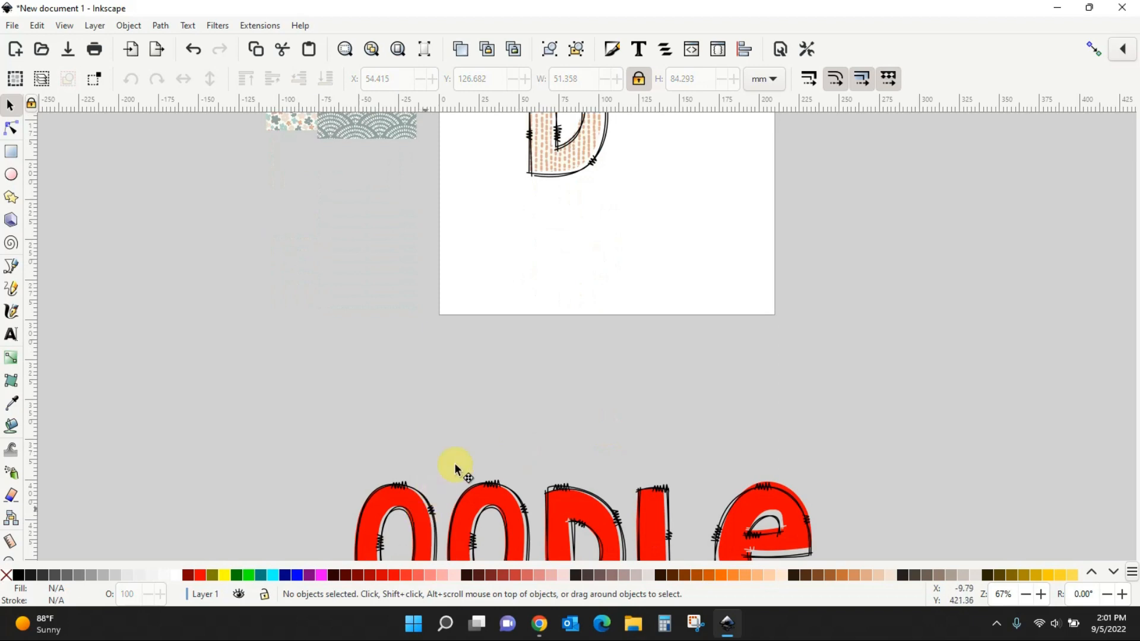
{"action": "left_click_drag", "start_coordinate": [453, 466], "coordinate": [734, 214]}
{"action": "scroll", "coordinate": [755, 422], "scroll_direction": "up", "scroll_amount": 5}
{"action": "left_click_drag", "start_coordinate": [720, 445], "coordinate": [678, 321]}
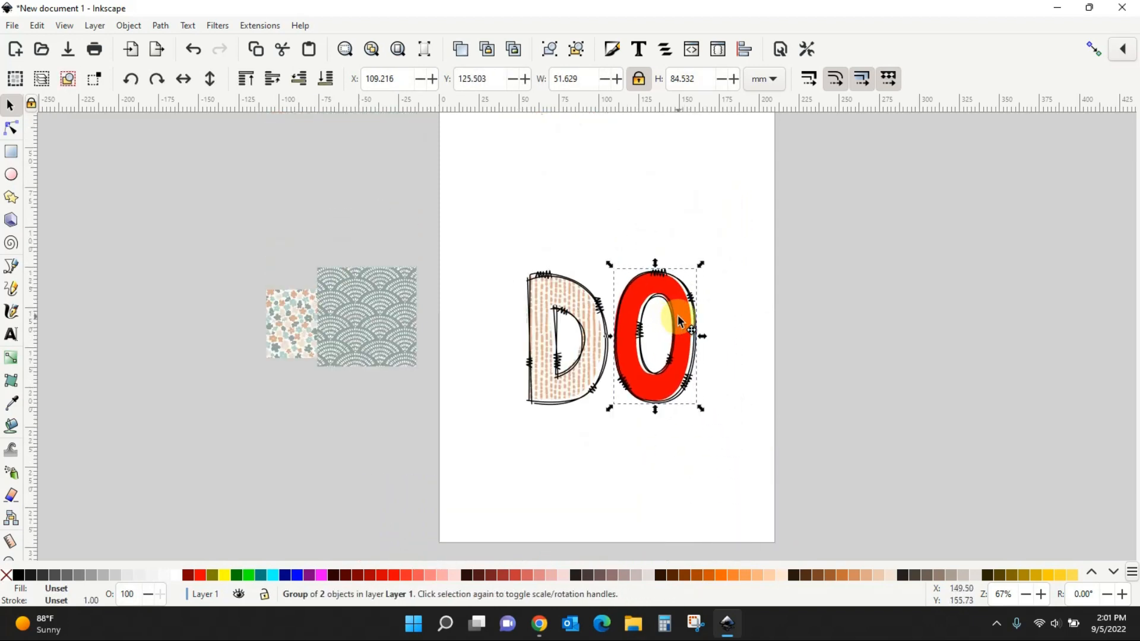
Ungroup the O on the page, recolour its red fill greyish pink and fit the outline back over it
{"action": "key", "text": "ctrl+shift+g"}
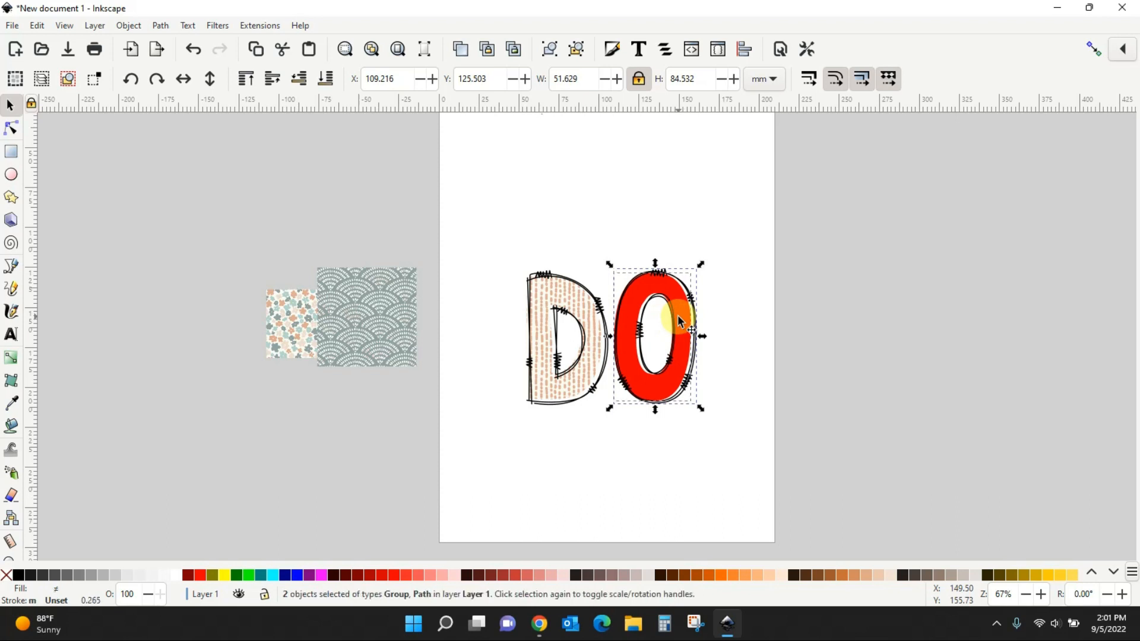
{"action": "left_click", "coordinate": [641, 216]}
{"action": "left_click_drag", "start_coordinate": [672, 305], "coordinate": [694, 359]}
{"action": "left_click", "coordinate": [653, 281]}
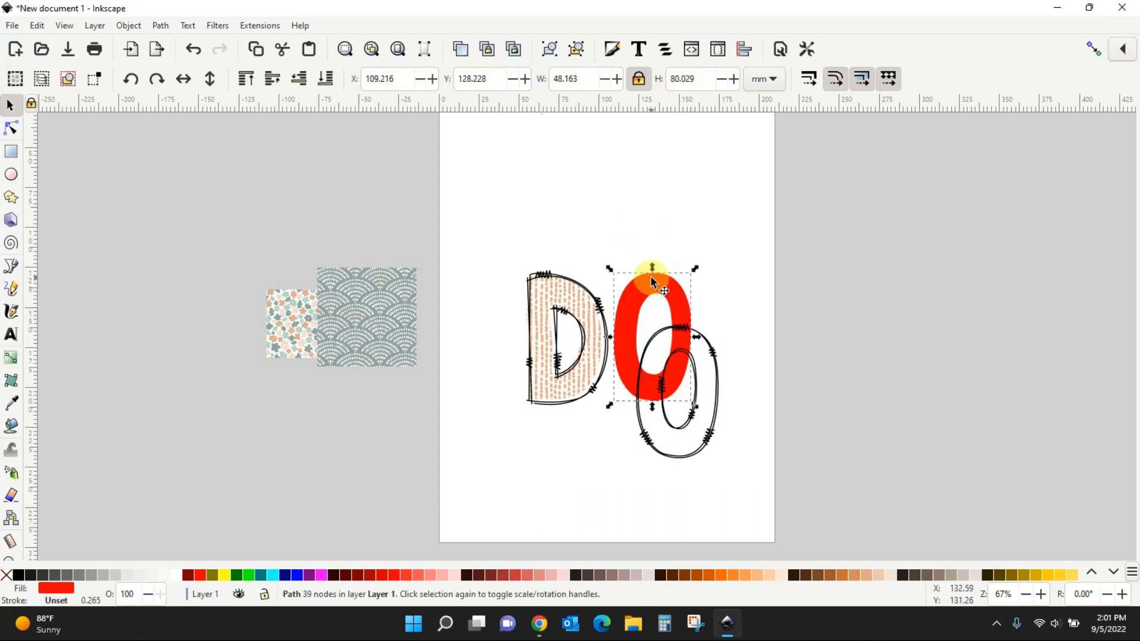
{"action": "left_click", "coordinate": [636, 575]}
{"action": "left_click_drag", "start_coordinate": [711, 438], "coordinate": [686, 375]}
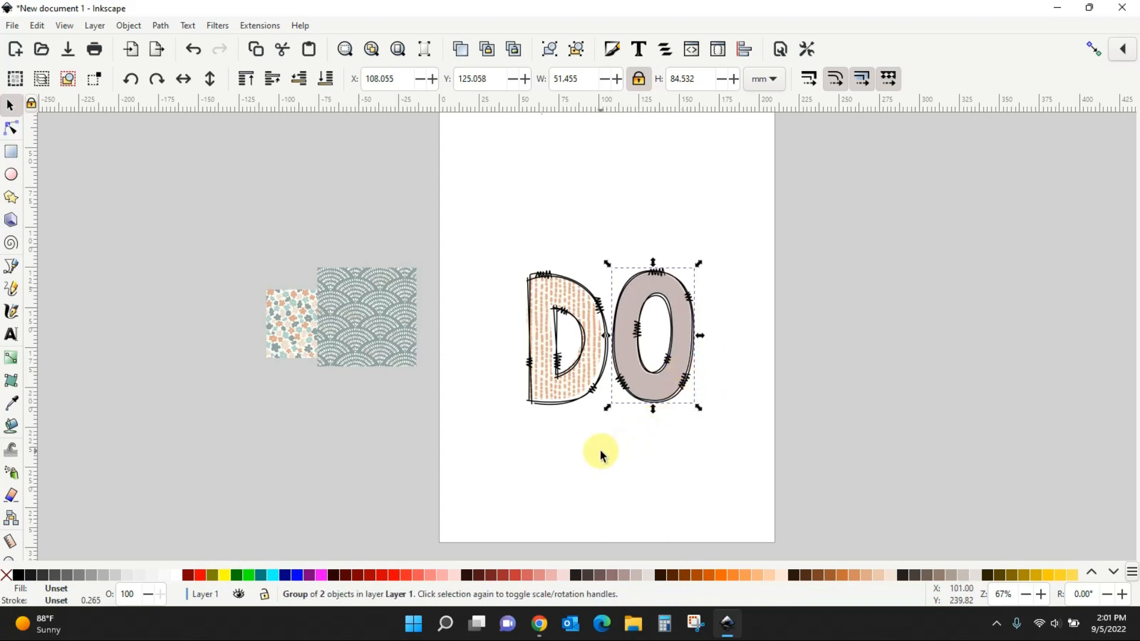
Move the second red O of the remaining letters up onto the page, directly after the greyish pink O
{"action": "scroll", "coordinate": [601, 456], "scroll_direction": "down", "scroll_amount": 5}
{"action": "scroll", "coordinate": [594, 454], "scroll_direction": "down", "scroll_amount": 10}
{"action": "left_click_drag", "start_coordinate": [555, 394], "coordinate": [845, 119]}
{"action": "scroll", "coordinate": [897, 280], "scroll_direction": "up", "scroll_amount": 8}
{"action": "scroll", "coordinate": [896, 279], "scroll_direction": "up", "scroll_amount": 2}
{"action": "left_click_drag", "start_coordinate": [814, 357], "coordinate": [774, 196]}
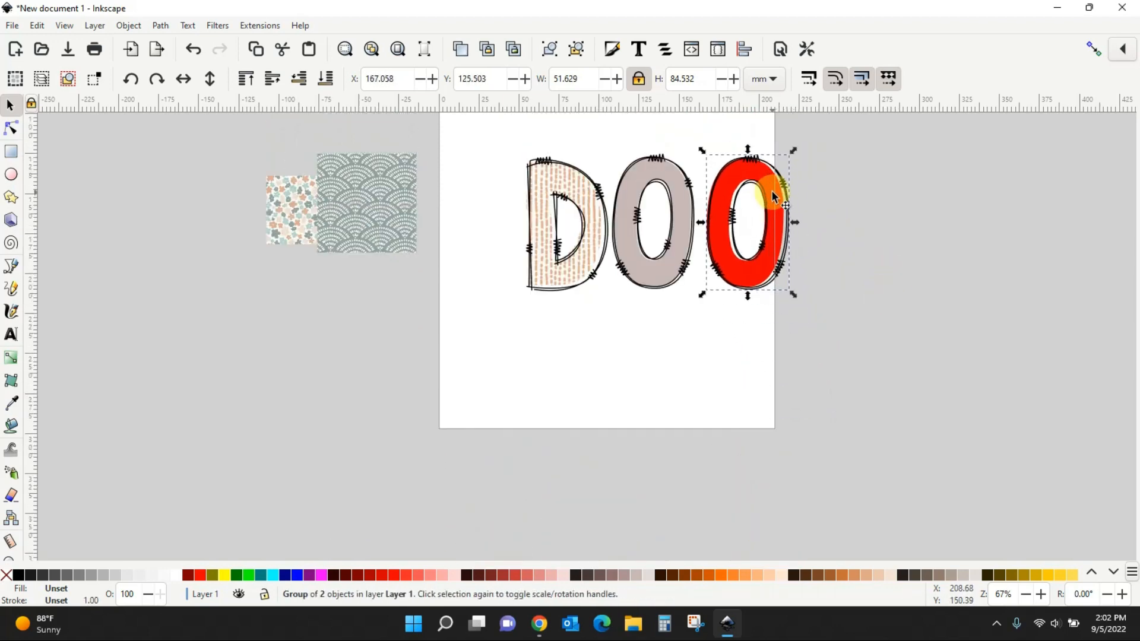
Separate the second O's red fill from its outline and place it over the floral paper, enlarged to about 92 mm square
{"action": "left_click", "coordinate": [724, 322]}
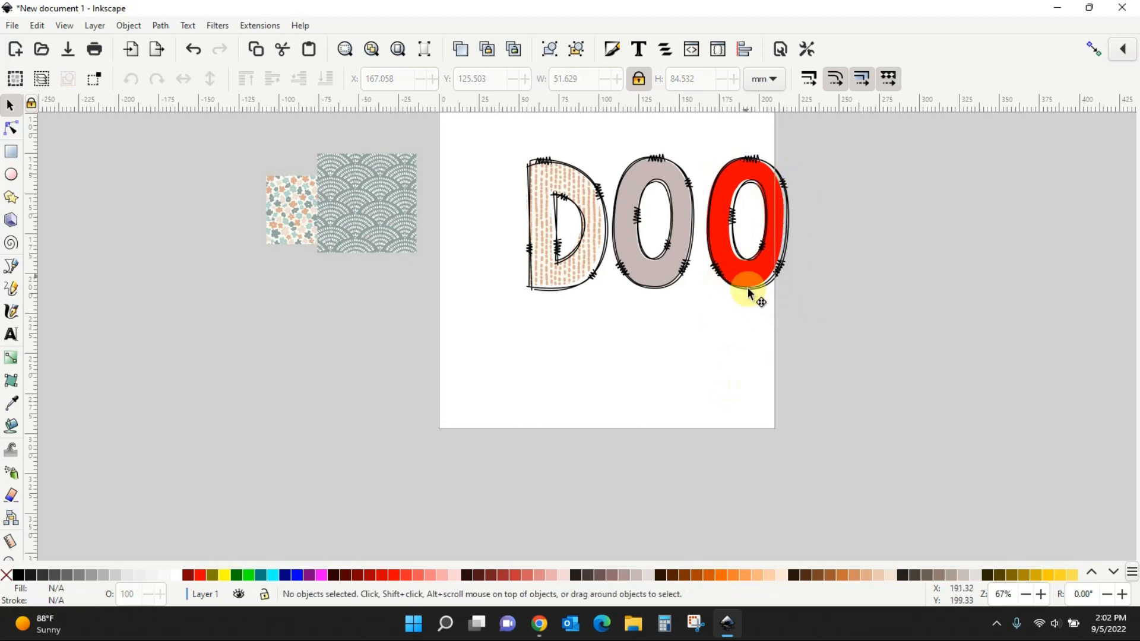
{"action": "left_click_drag", "start_coordinate": [747, 287], "coordinate": [427, 386]}
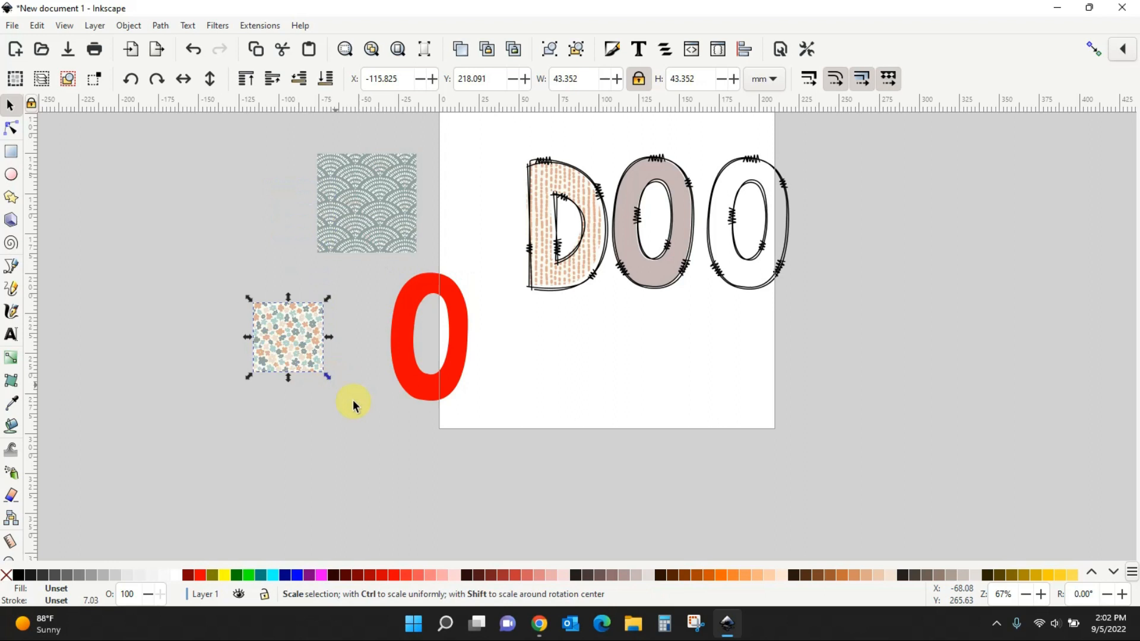
{"action": "left_click_drag", "start_coordinate": [352, 400], "coordinate": [390, 440]}
{"action": "left_click_drag", "start_coordinate": [414, 393], "coordinate": [410, 465]}
{"action": "left_click", "coordinate": [375, 428]}
{"action": "mouse_move", "coordinate": [390, 413]}
{"action": "left_mouse_down"}
{"action": "mouse_move", "coordinate": [390, 386]}
{"action": "mouse_move", "coordinate": [386, 409]}
{"action": "left_mouse_up"}
{"action": "left_click", "coordinate": [196, 256]}
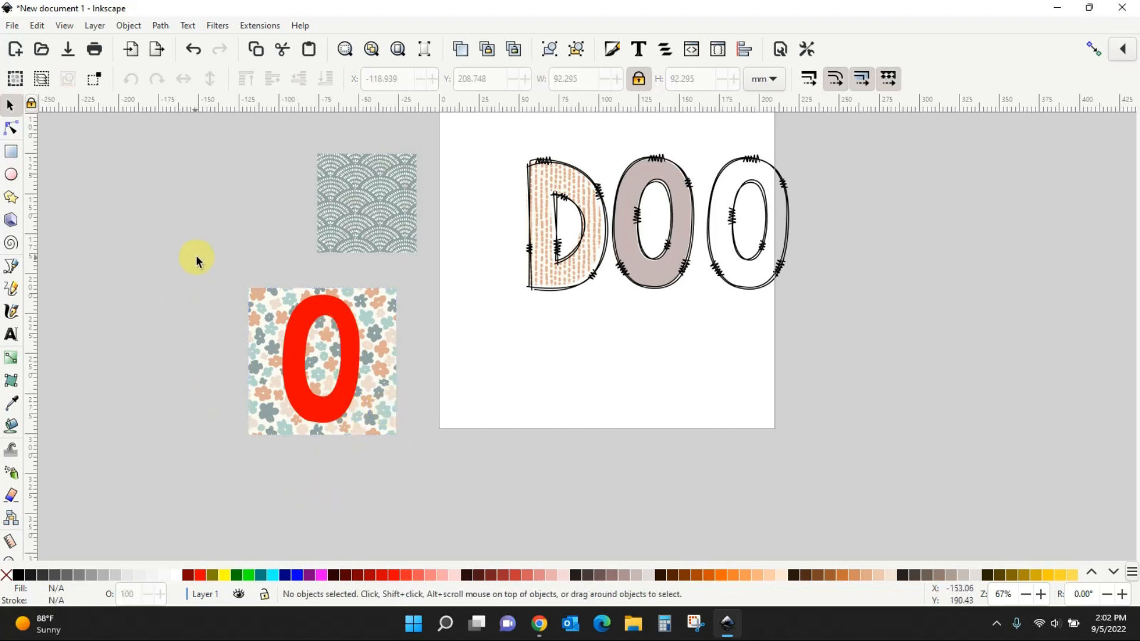
Clip the floral paper to the red O's shape and fit it into the empty O outline
{"action": "left_click_drag", "start_coordinate": [199, 250], "coordinate": [480, 512]}
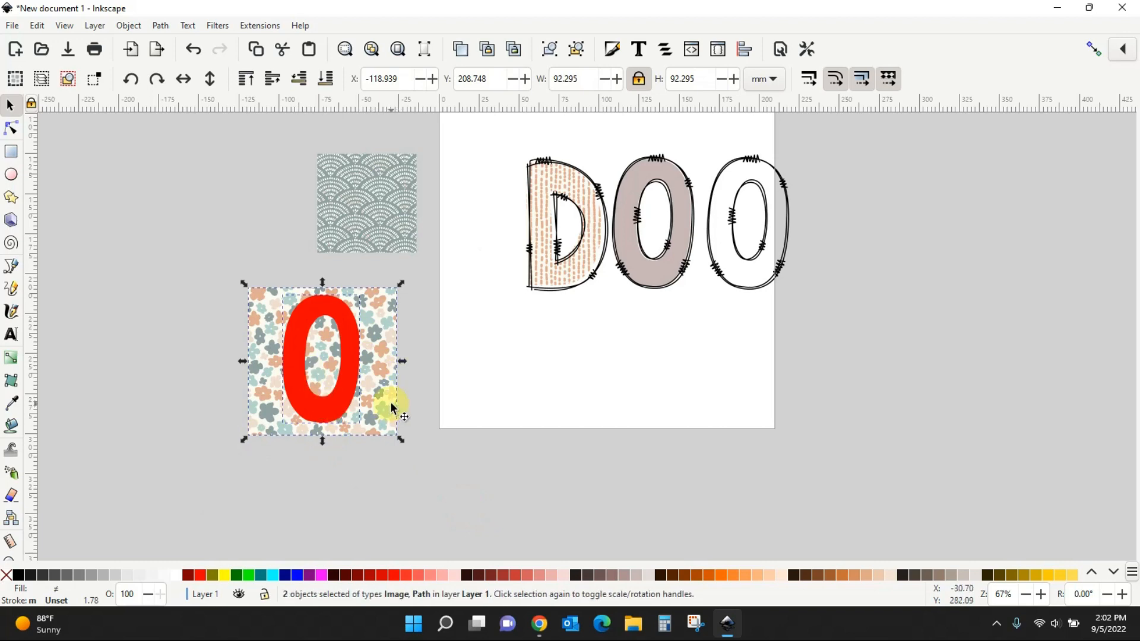
{"action": "left_click", "coordinate": [128, 25]}
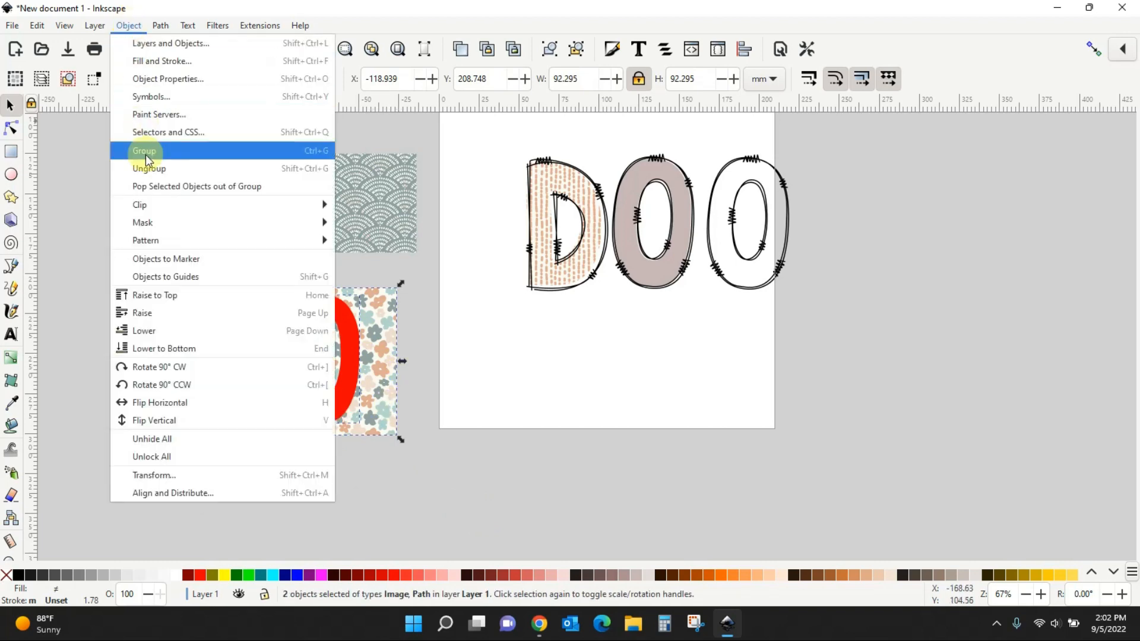
{"action": "left_click", "coordinate": [374, 207]}
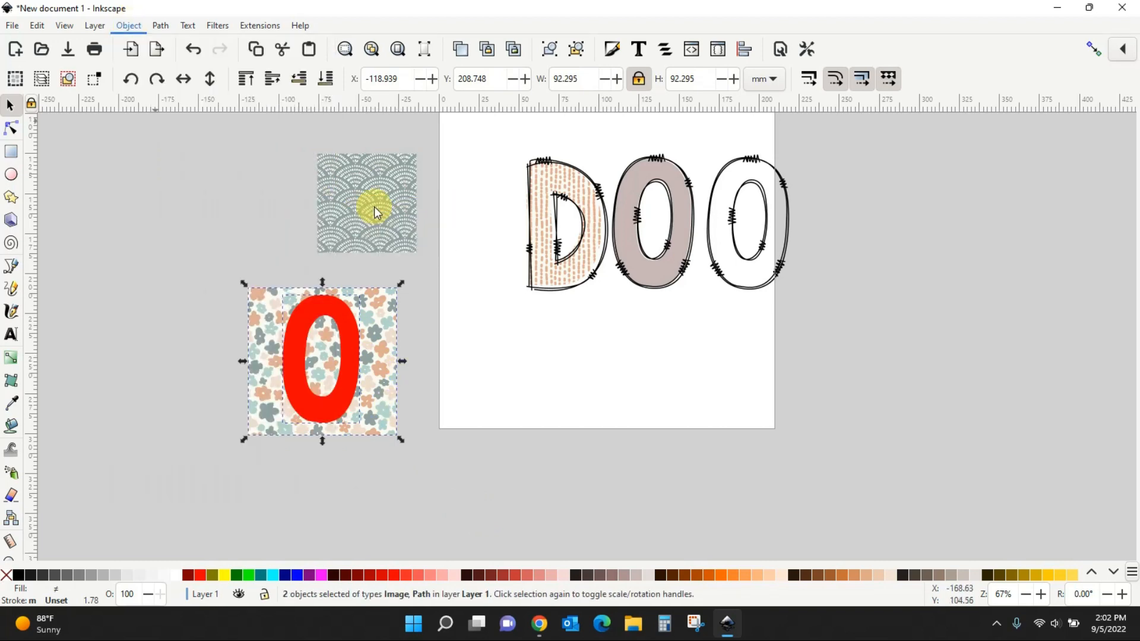
{"action": "left_click_drag", "start_coordinate": [351, 359], "coordinate": [789, 224]}
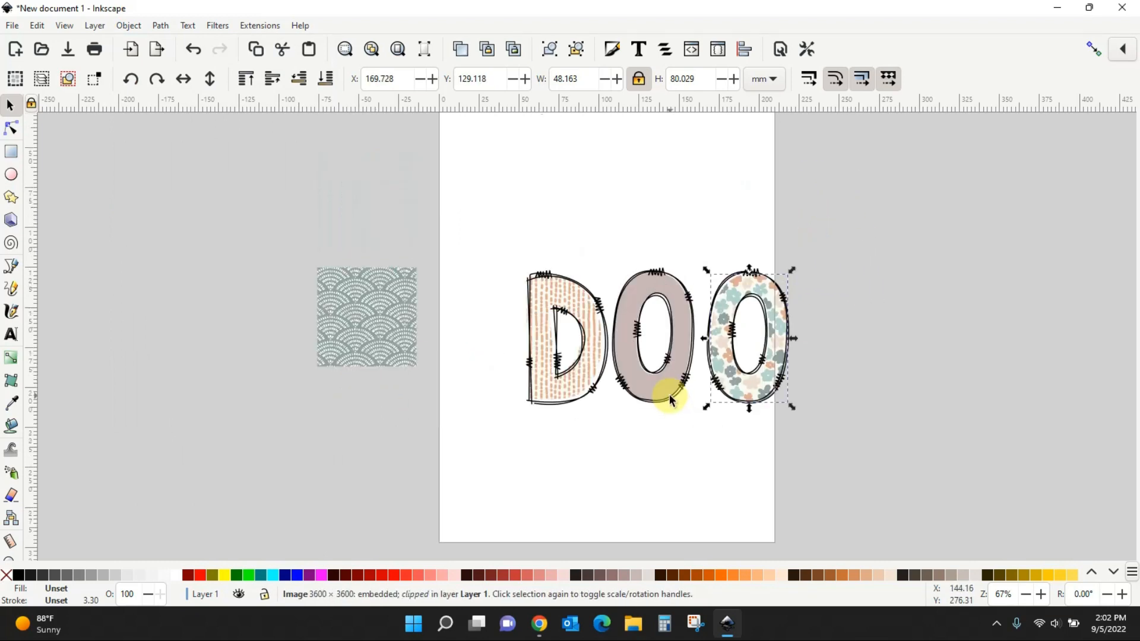
Move the second red D up beside the floral O and nudge it closer to that letter
{"action": "scroll", "coordinate": [665, 406], "scroll_direction": "down", "scroll_amount": 5}
{"action": "left_click_drag", "start_coordinate": [586, 483], "coordinate": [923, 156]}
{"action": "scroll", "coordinate": [999, 358], "scroll_direction": "up", "scroll_amount": 5}
{"action": "left_click_drag", "start_coordinate": [906, 423], "coordinate": [869, 283]}
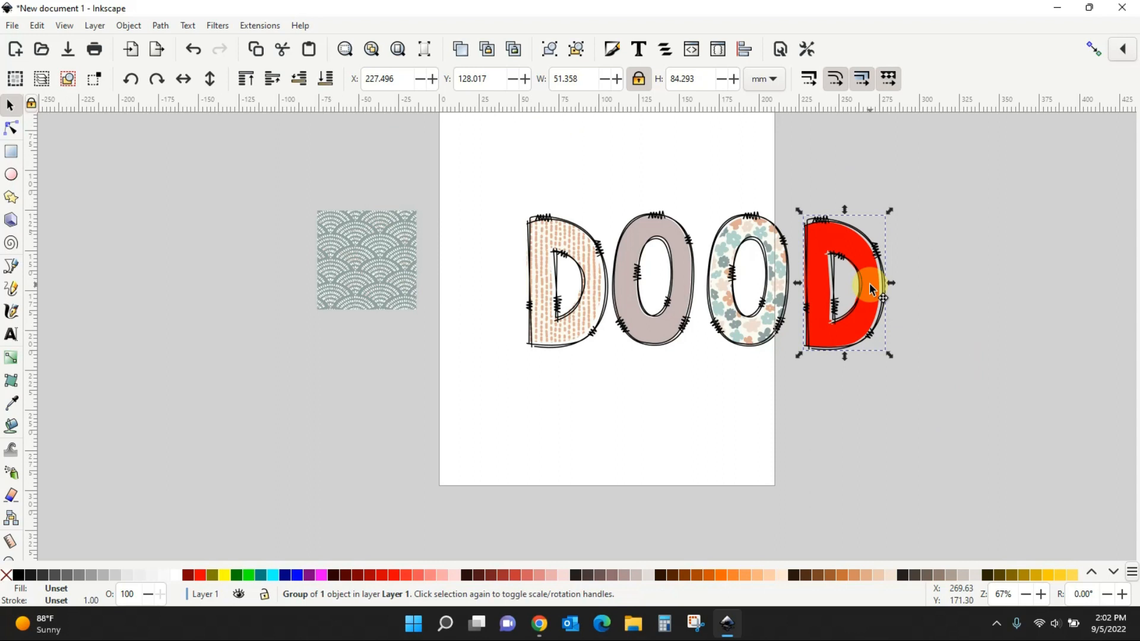
{"action": "key", "text": "ctrl+shift+g"}
{"action": "left_click", "coordinate": [913, 287]}
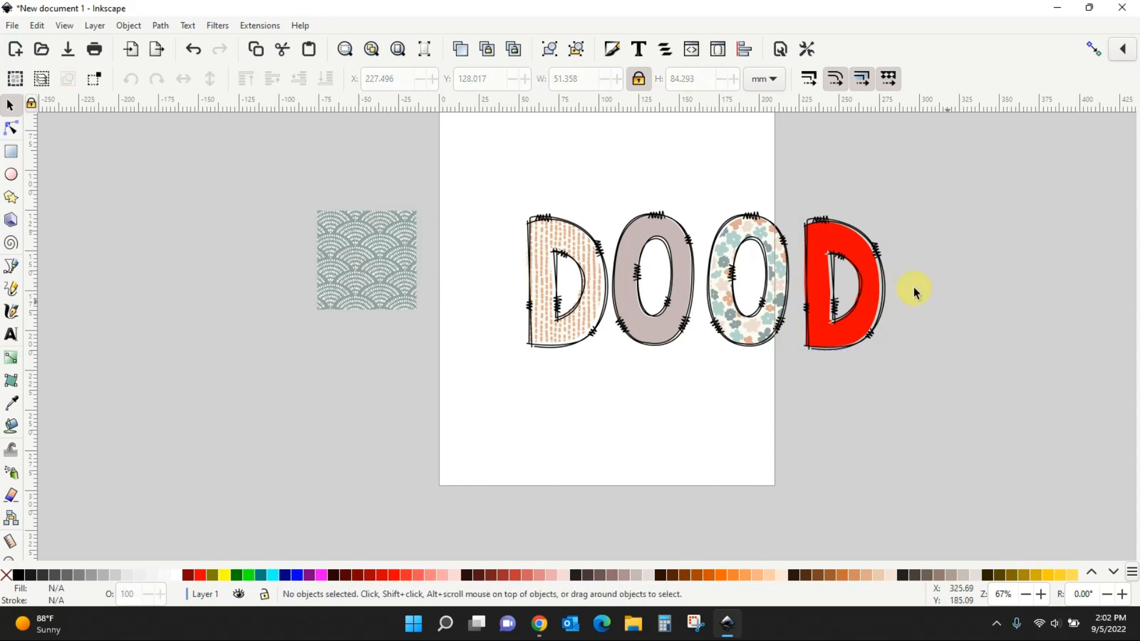
{"action": "mouse_move", "coordinate": [858, 242]}
{"action": "left_mouse_down"}
{"action": "mouse_move", "coordinate": [892, 273]}
{"action": "mouse_move", "coordinate": [862, 248]}
{"action": "left_mouse_up"}
Ungroup the second D and recolour its red fill light pink
{"action": "key", "text": "ctrl+shift+g"}
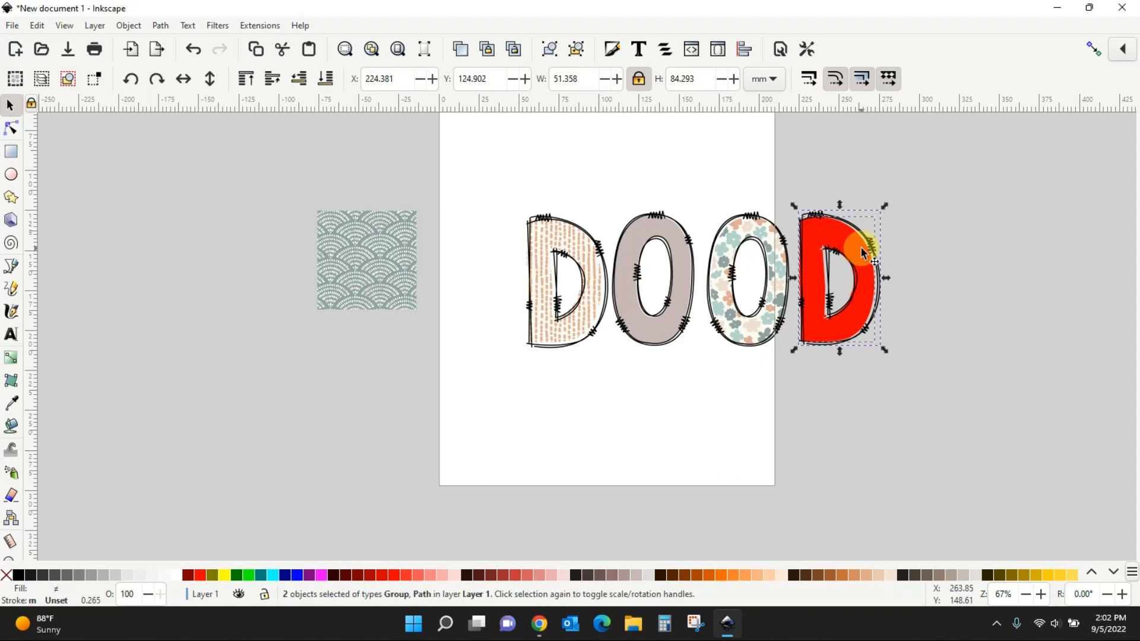
{"action": "left_click", "coordinate": [909, 232]}
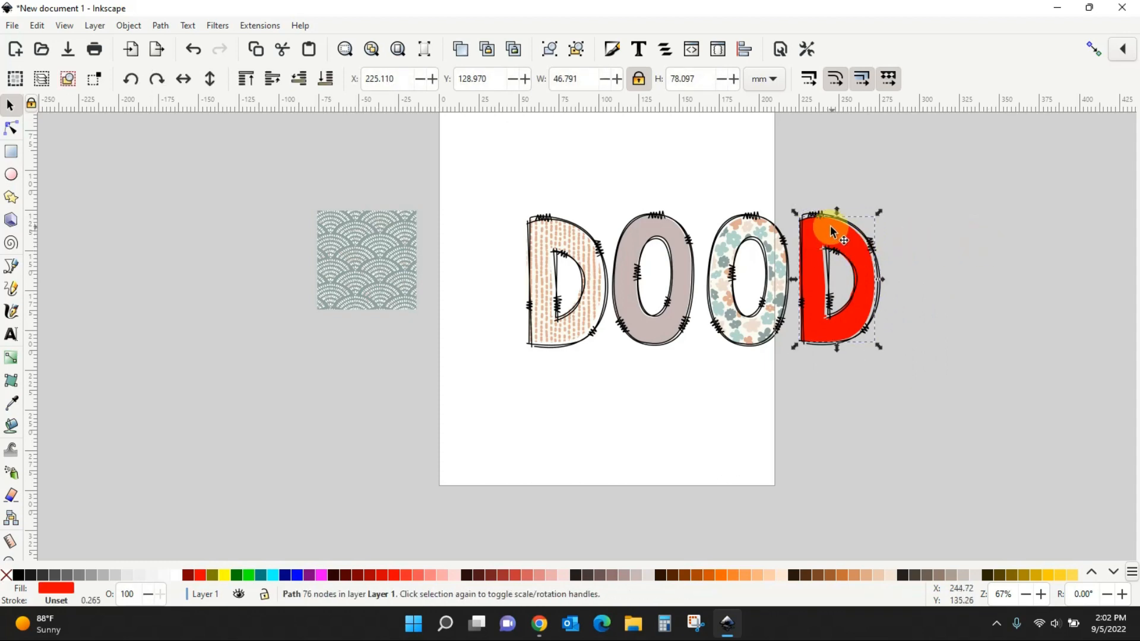
{"action": "left_click", "coordinate": [767, 574]}
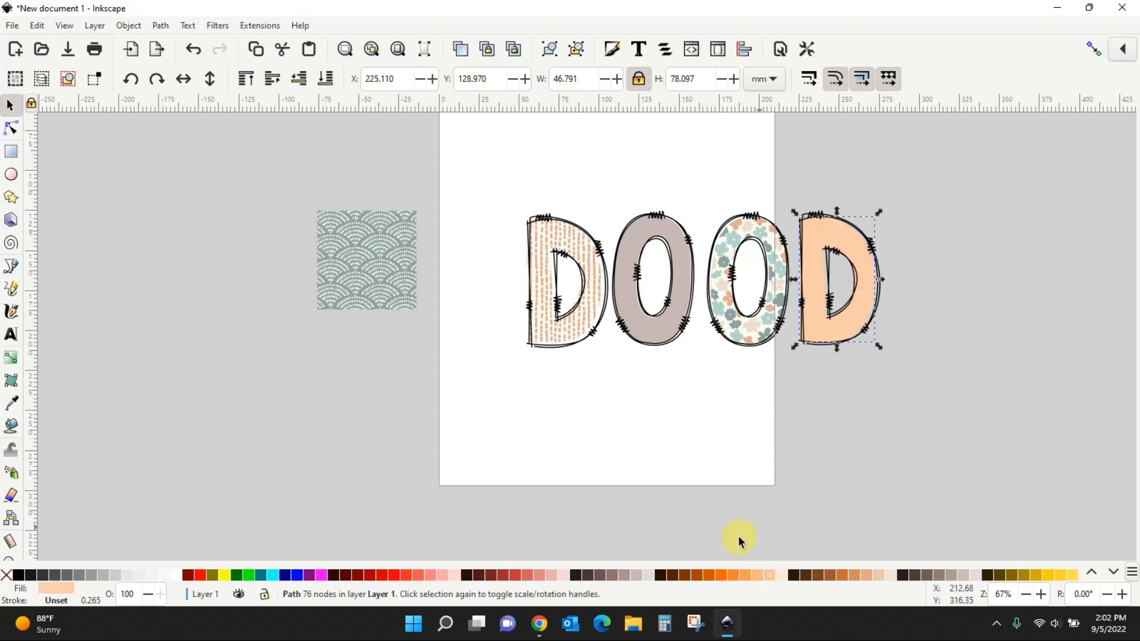
{"action": "left_click", "coordinate": [554, 573]}
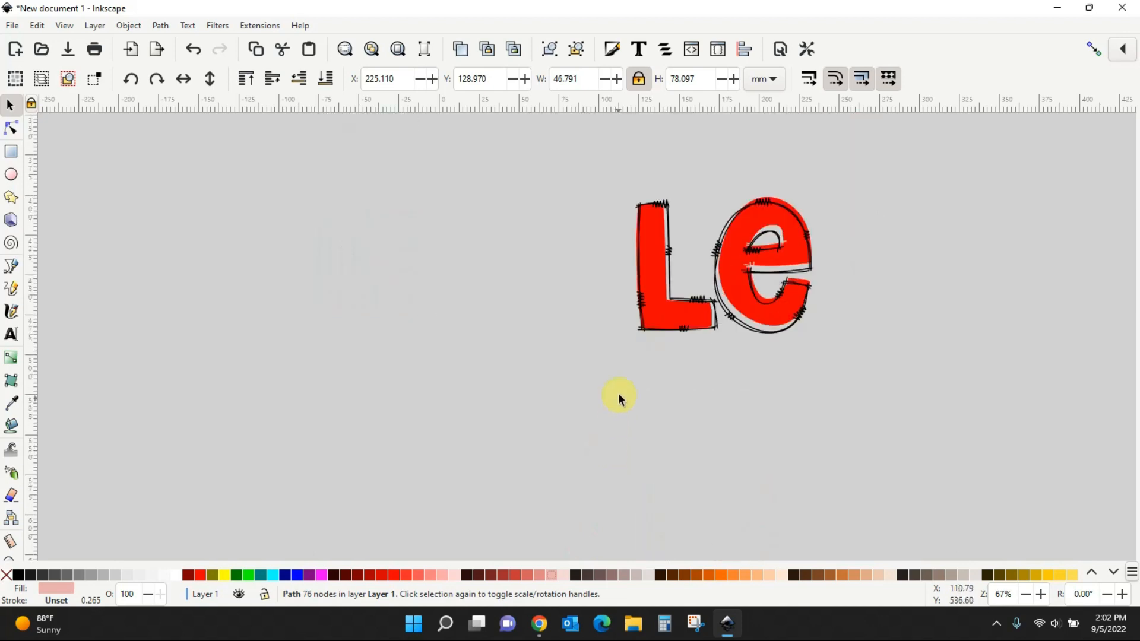
Move the red L up into the word, close after the pink D and aligned with the other letters
{"action": "left_click_drag", "start_coordinate": [655, 300], "coordinate": [997, 176]}
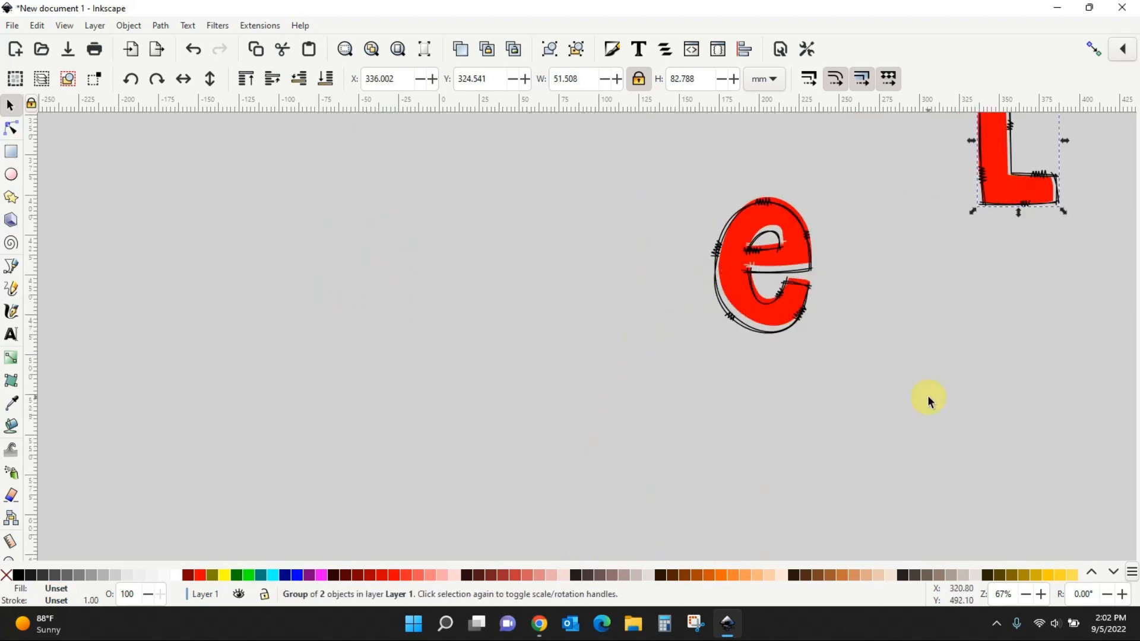
{"action": "scroll", "coordinate": [881, 478], "scroll_direction": "up", "scroll_amount": 6}
{"action": "left_click_drag", "start_coordinate": [1010, 484], "coordinate": [931, 179]}
{"action": "scroll", "coordinate": [926, 356], "scroll_direction": "up", "scroll_amount": 3}
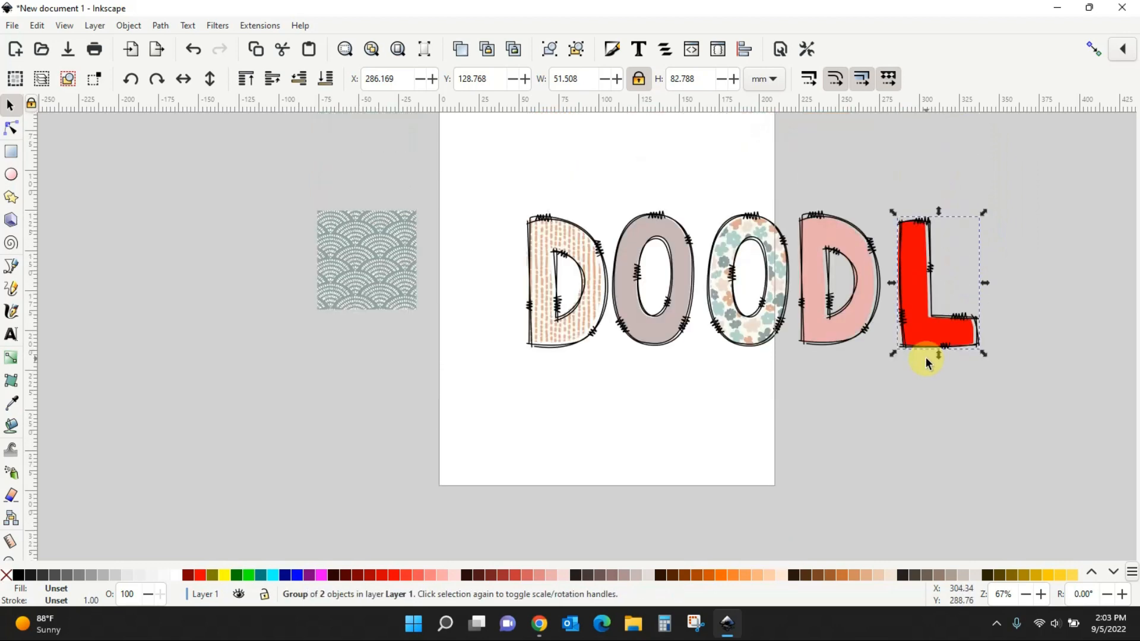
{"action": "left_click_drag", "start_coordinate": [928, 329], "coordinate": [918, 325]}
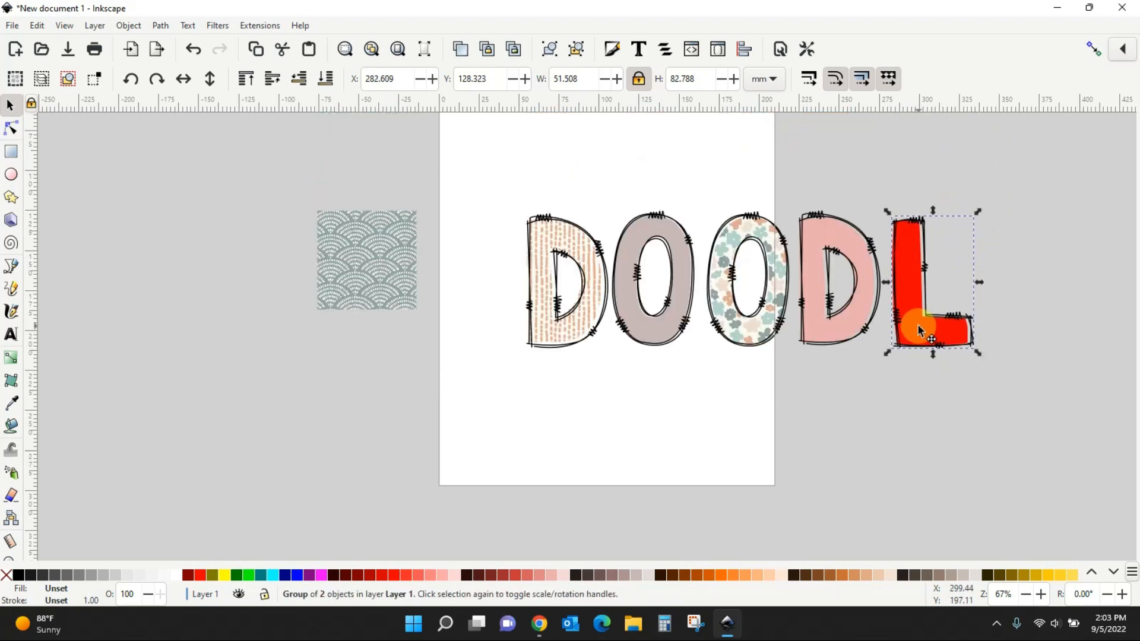
Ungroup the L, enlarge the scalloped paper to about 94 mm square and place the L's red fill over it
{"action": "left_click", "coordinate": [918, 327], "text": "shift"}
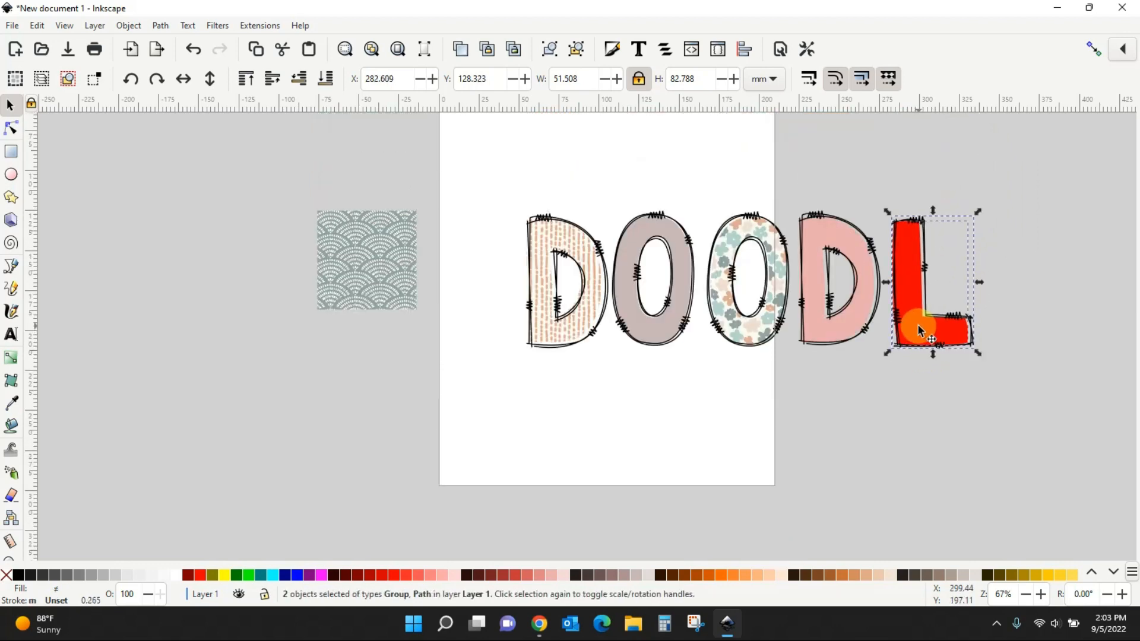
{"action": "left_click", "coordinate": [903, 426]}
{"action": "left_click_drag", "start_coordinate": [916, 283], "coordinate": [569, 336]}
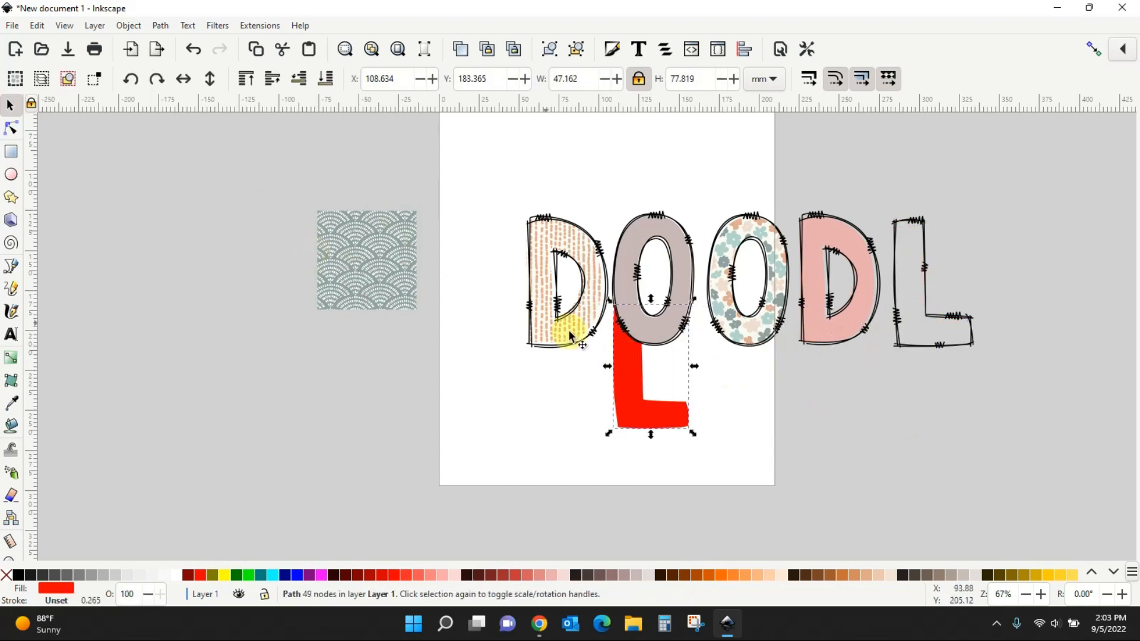
{"action": "left_click", "coordinate": [404, 285]}
{"action": "left_click_drag", "start_coordinate": [427, 316], "coordinate": [471, 374]}
{"action": "left_click_drag", "start_coordinate": [633, 392], "coordinate": [382, 334]}
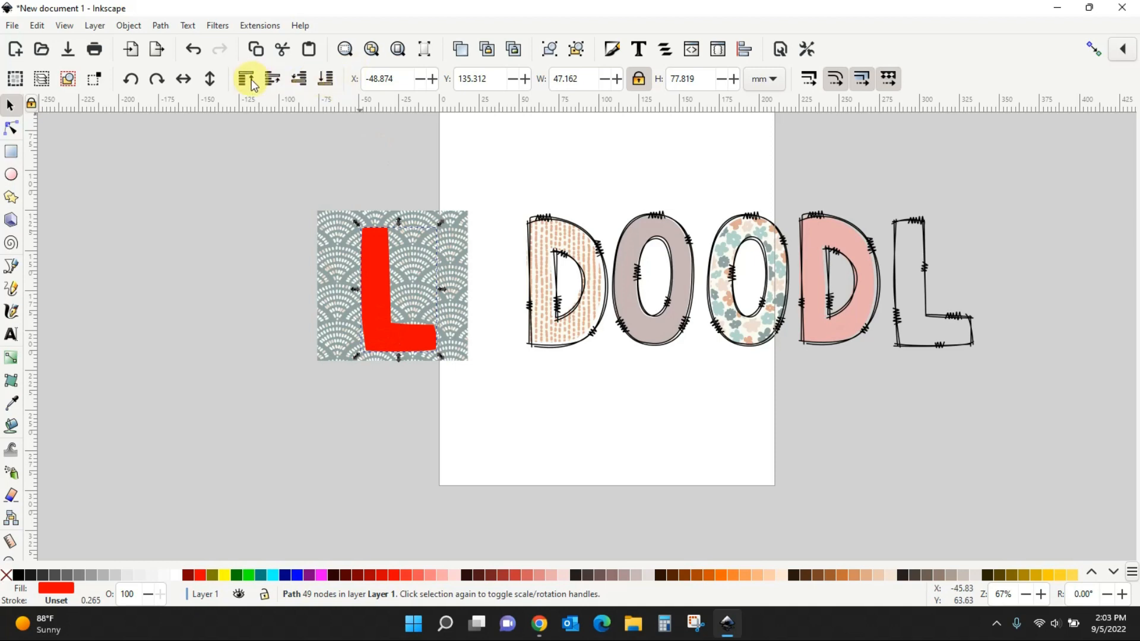
Raise the scalloped paper to the top of the stacking order, and return it to the bottom behind the red L
{"action": "left_click", "coordinate": [334, 238]}
{"action": "left_click", "coordinate": [243, 83]}
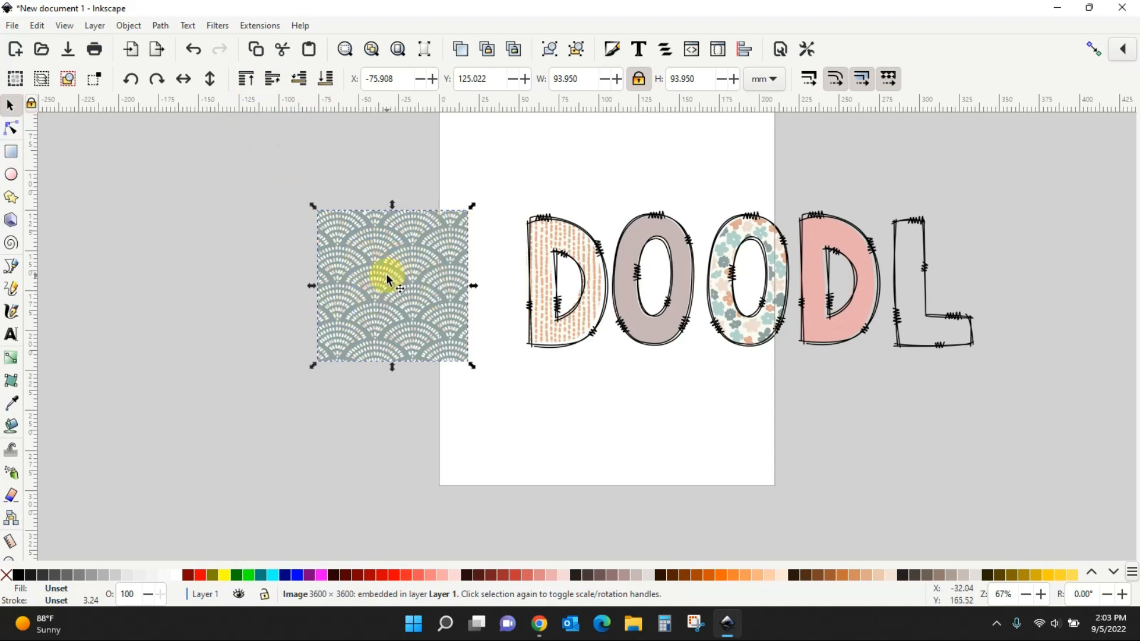
{"action": "left_click", "coordinate": [325, 77]}
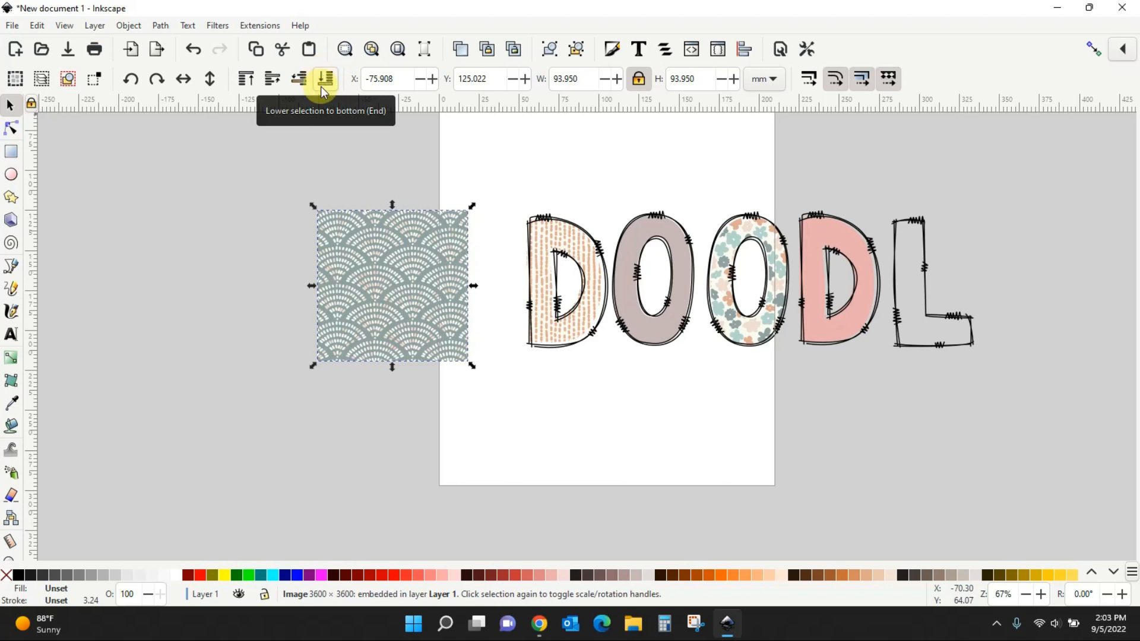
{"action": "left_click", "coordinate": [331, 89]}
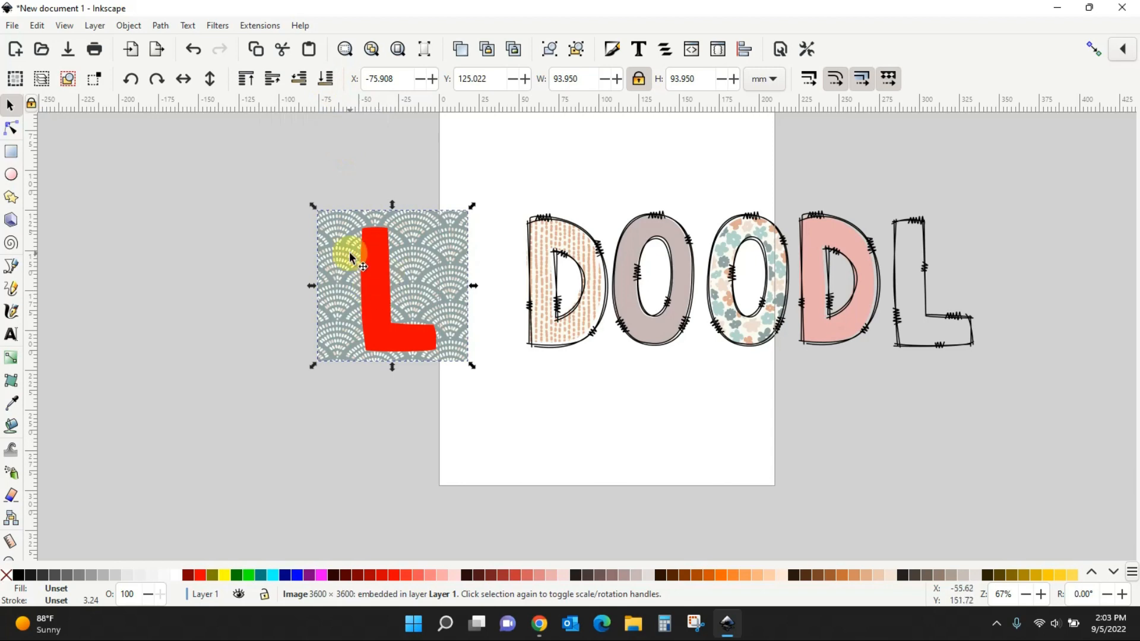
{"action": "left_click", "coordinate": [234, 434]}
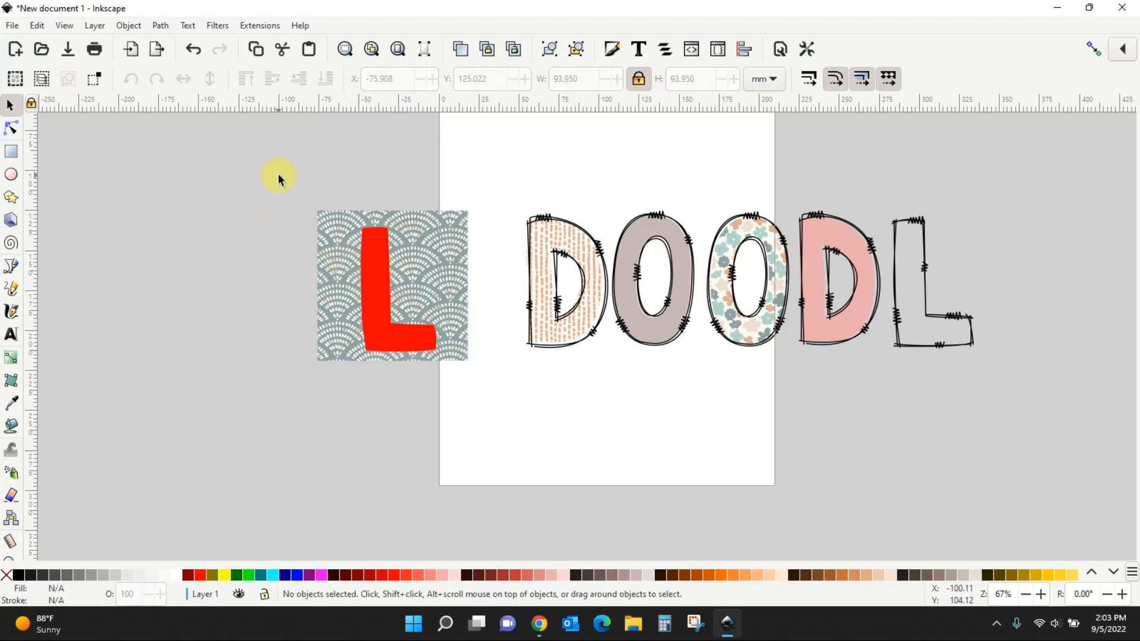
Clip the scalloped paper to the red L's shape and fit it into the empty L outline
{"action": "left_click_drag", "start_coordinate": [279, 174], "coordinate": [495, 418]}
{"action": "left_click", "coordinate": [129, 26]}
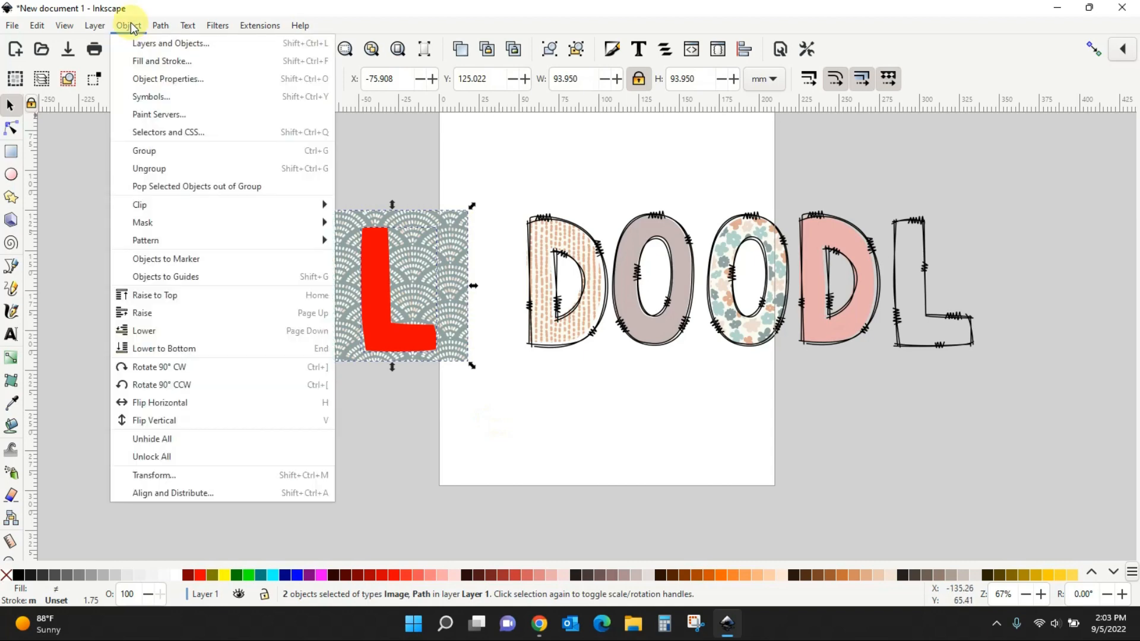
{"action": "mouse_move", "coordinate": [155, 206]}
{"action": "left_click", "coordinate": [361, 205]}
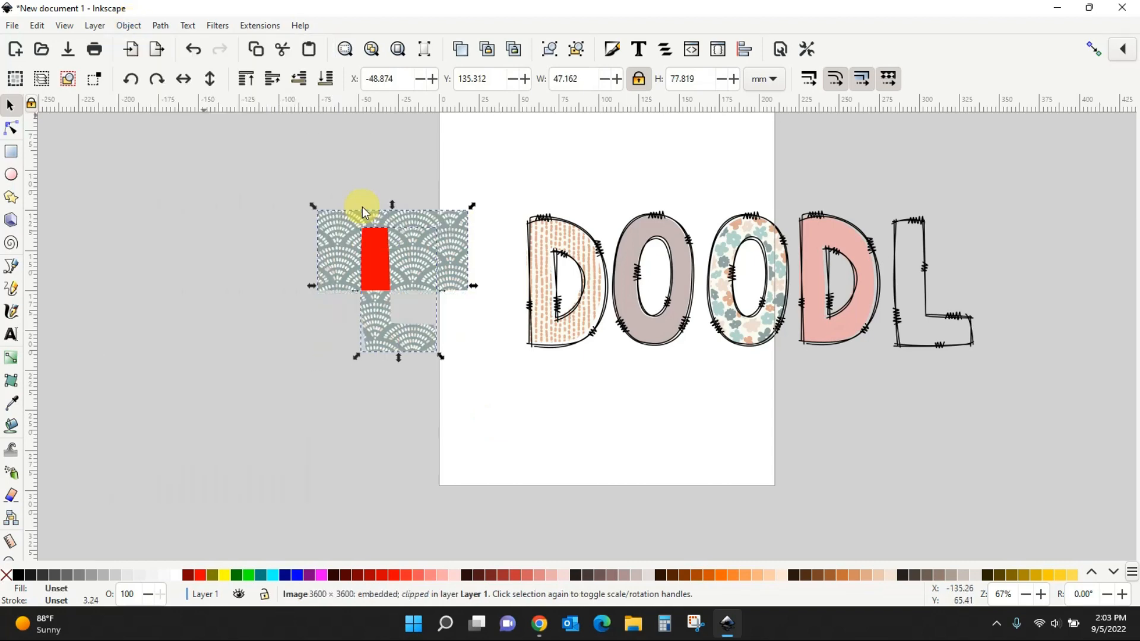
{"action": "left_click_drag", "start_coordinate": [368, 275], "coordinate": [909, 265]}
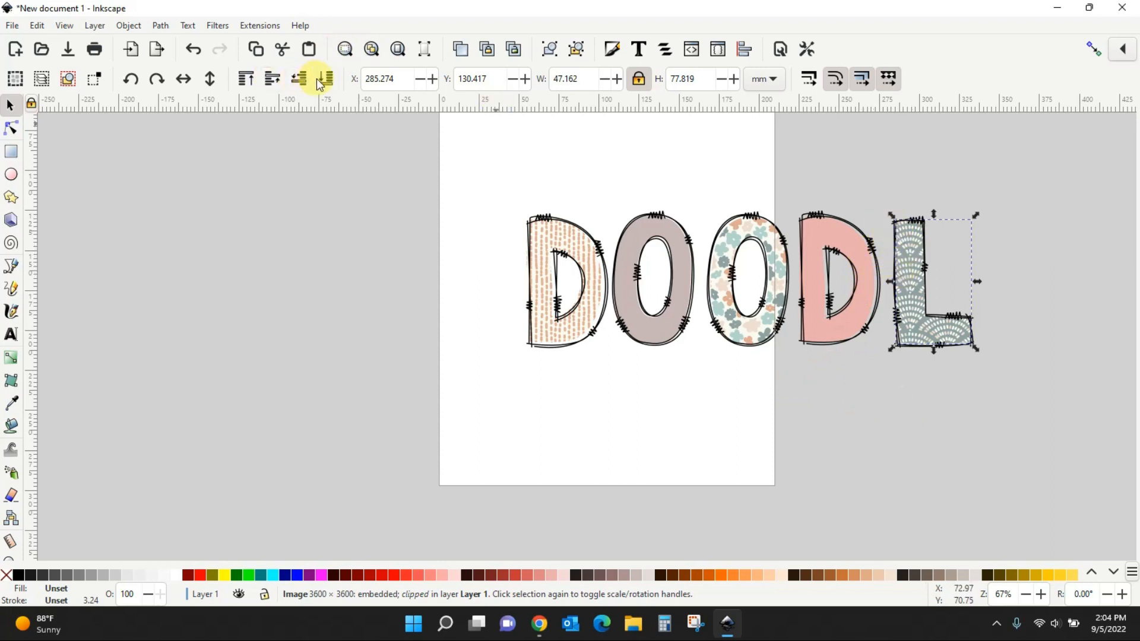
Lower the L outline to the bottom of the stacking order, and the scalloped L fill beneath it
{"action": "left_click", "coordinate": [437, 216]}
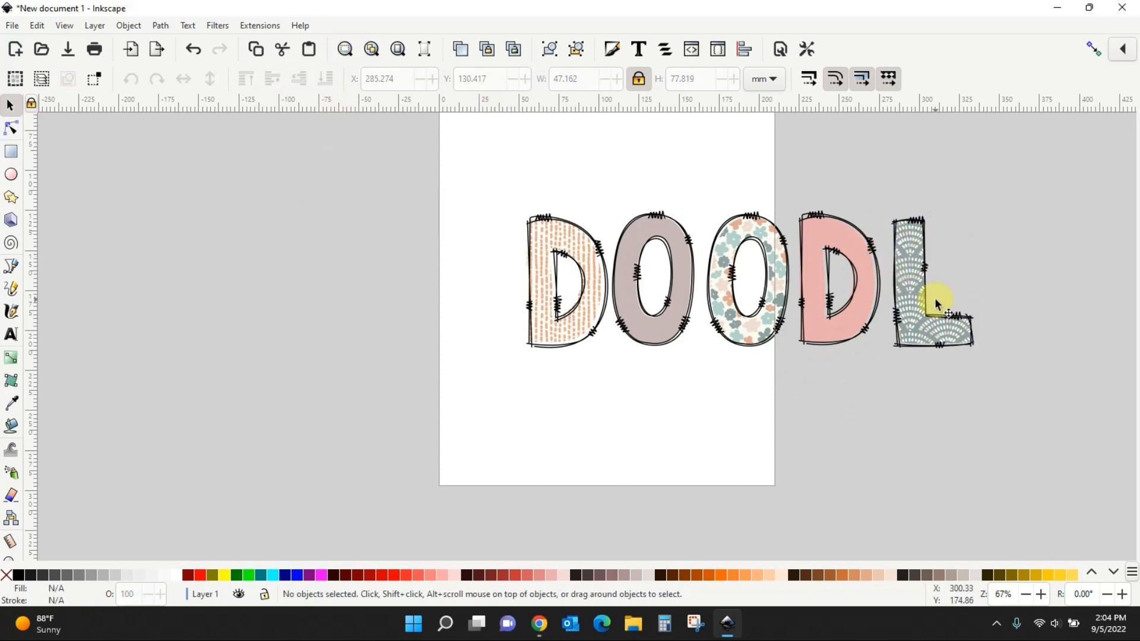
{"action": "left_click", "coordinate": [958, 318]}
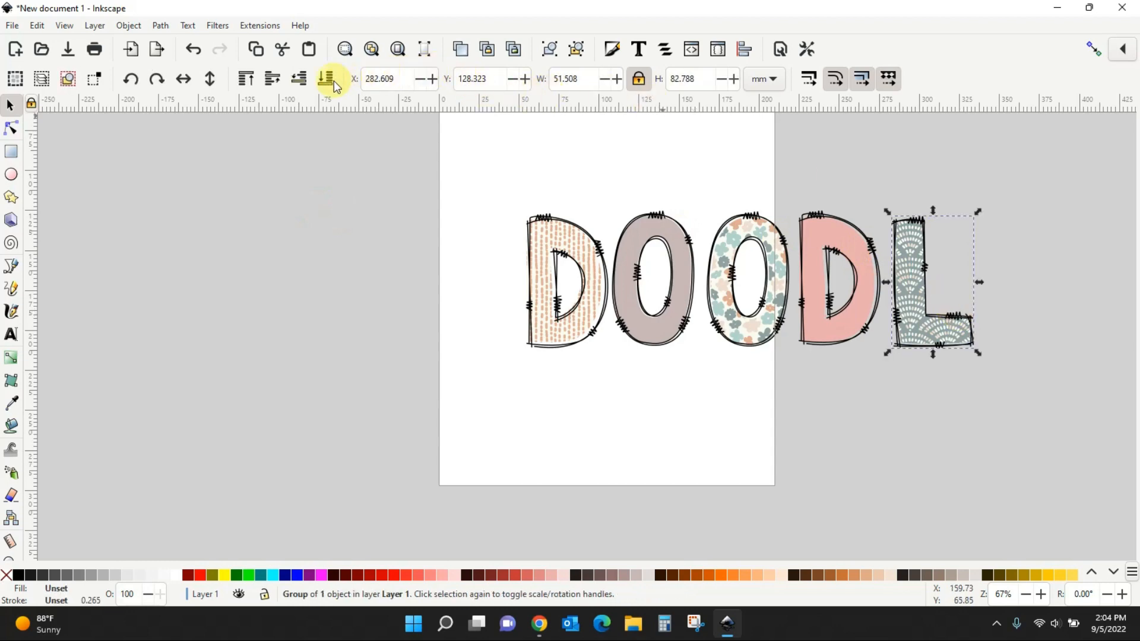
{"action": "left_click", "coordinate": [311, 198]}
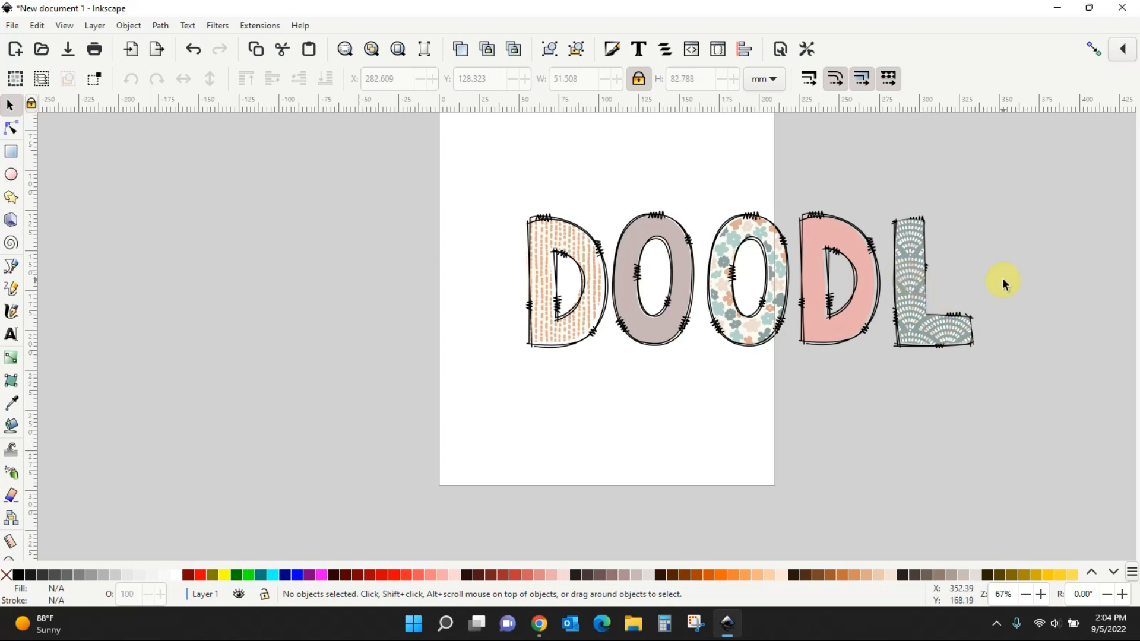
{"action": "left_click", "coordinate": [910, 275]}
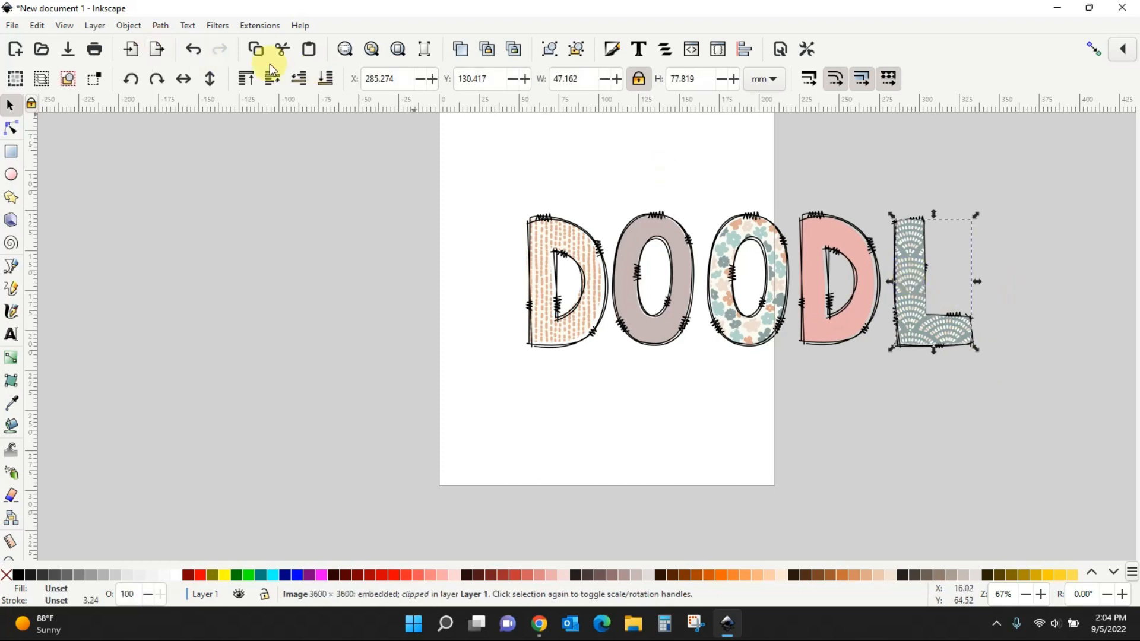
{"action": "left_click", "coordinate": [325, 79]}
{"action": "left_click", "coordinate": [300, 227]}
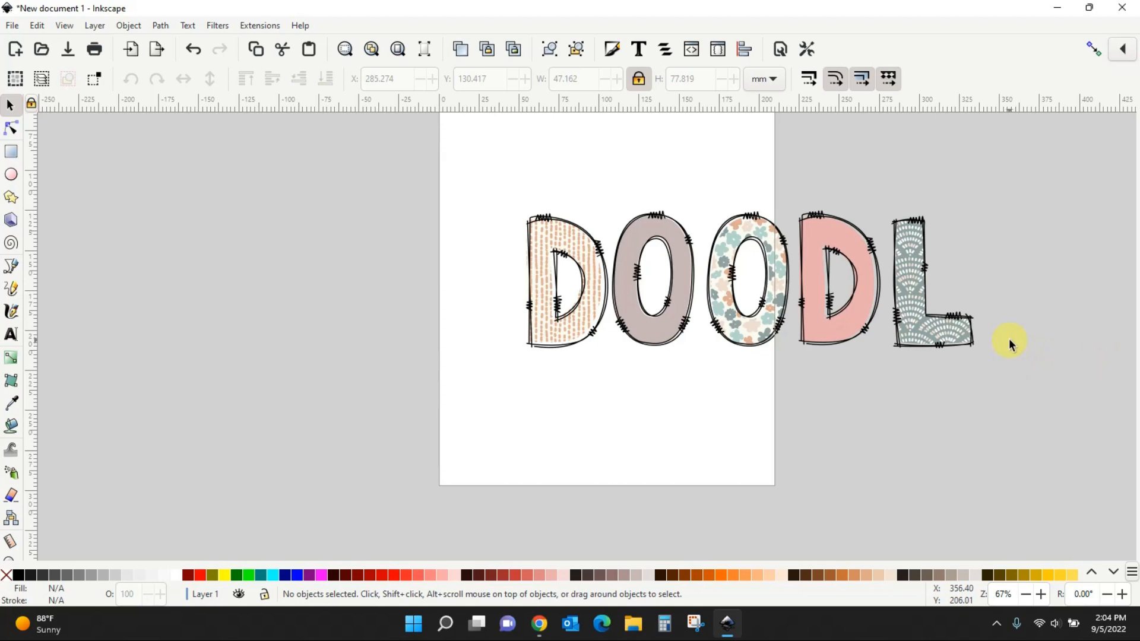
Move the red e up into the word, directly after the scalloped L
{"action": "scroll", "coordinate": [1009, 343], "scroll_direction": "down", "scroll_amount": 4}
{"action": "left_click_drag", "start_coordinate": [820, 530], "coordinate": [1052, 109]}
{"action": "left_click_drag", "start_coordinate": [976, 381], "coordinate": [728, 516]}
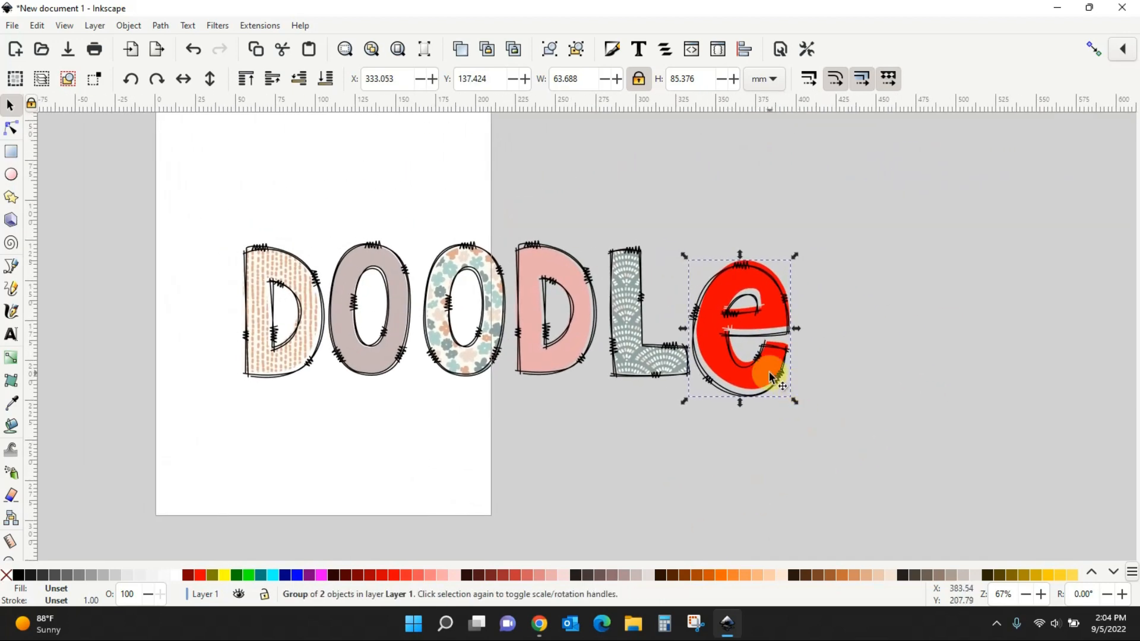
Recolour the red e fill to the grey-blue swatch #6F8A91 and fit it back inside the e outline
{"action": "left_click", "coordinate": [855, 382]}
{"action": "left_click_drag", "start_coordinate": [777, 314], "coordinate": [862, 315]}
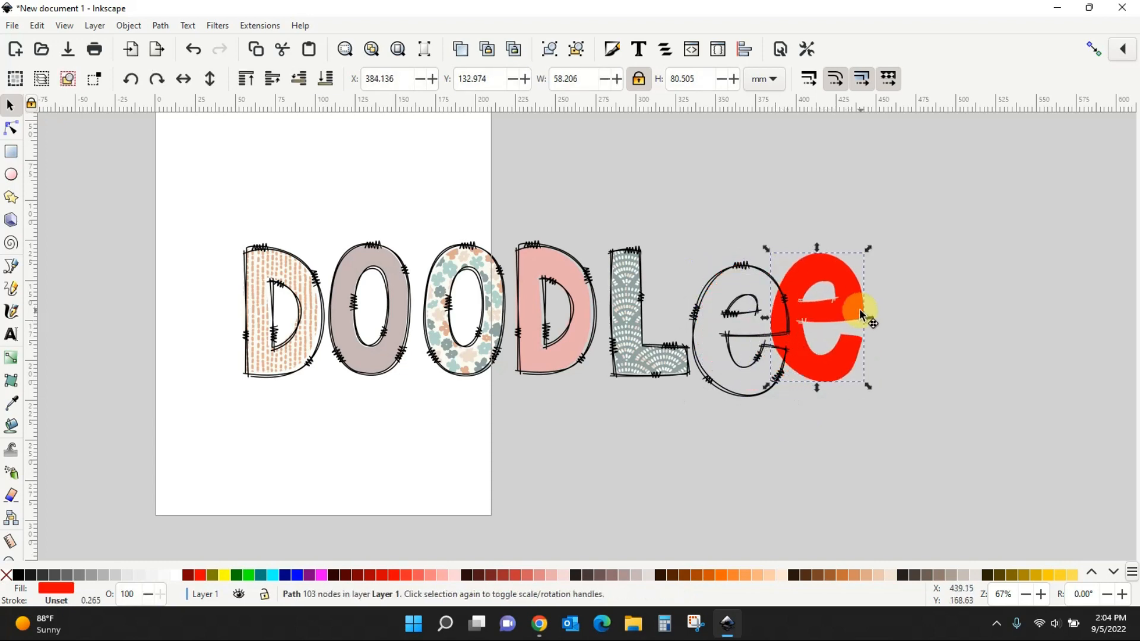
{"action": "left_click", "coordinate": [1114, 573]}
{"action": "left_click", "coordinate": [1114, 573]}
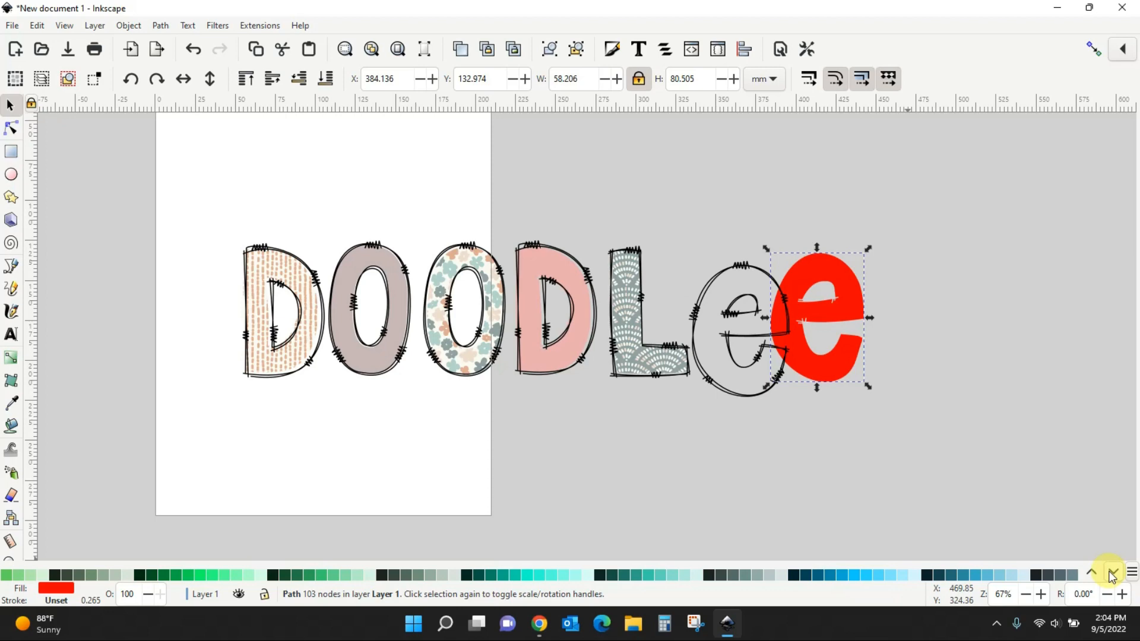
{"action": "left_click", "coordinate": [758, 575]}
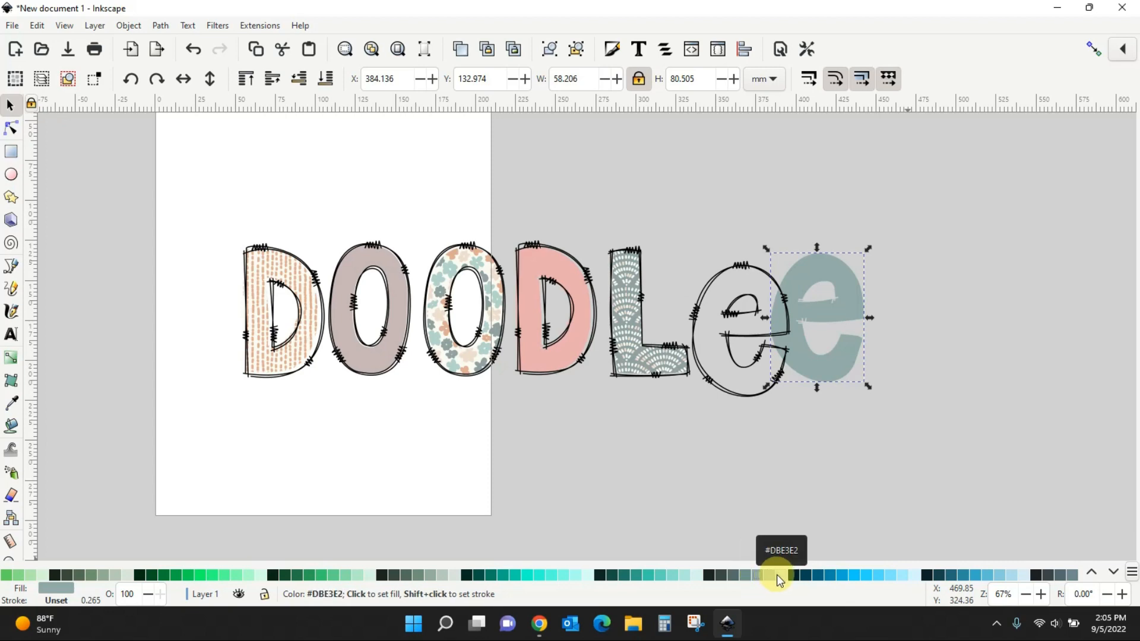
{"action": "left_click", "coordinate": [778, 576]}
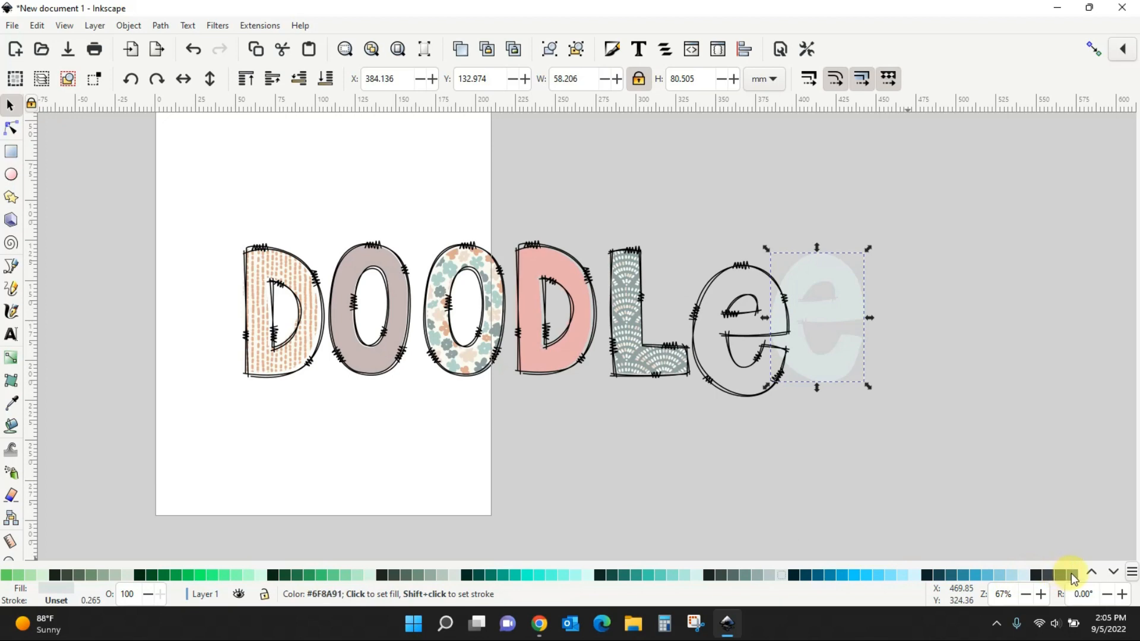
{"action": "left_click", "coordinate": [1071, 575]}
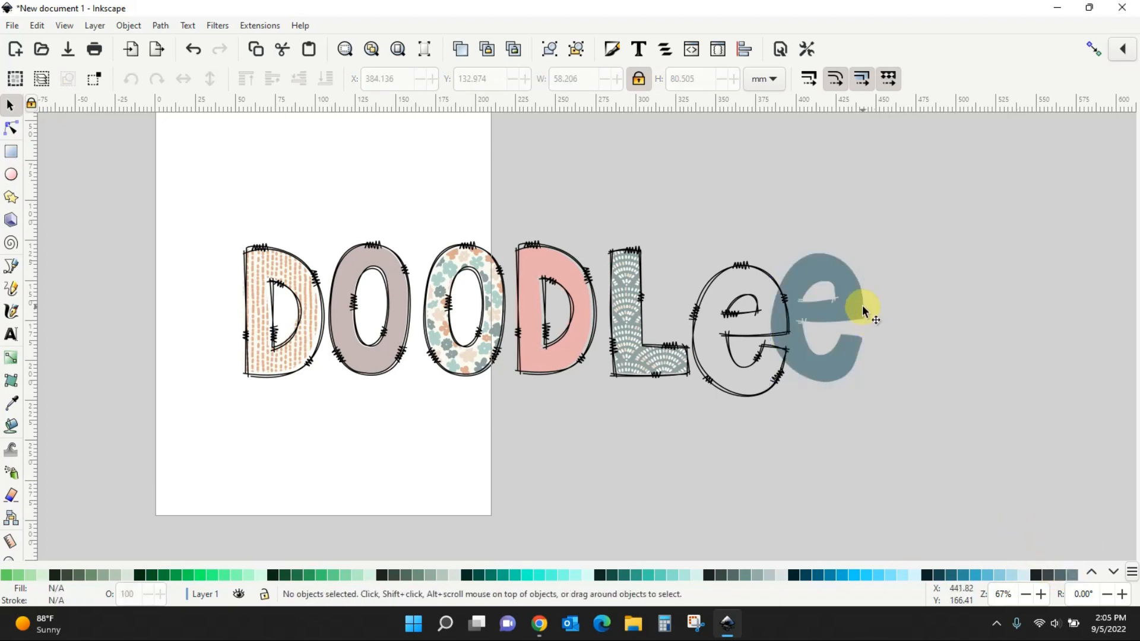
{"action": "left_click_drag", "start_coordinate": [860, 305], "coordinate": [776, 319]}
{"action": "left_click", "coordinate": [853, 352]}
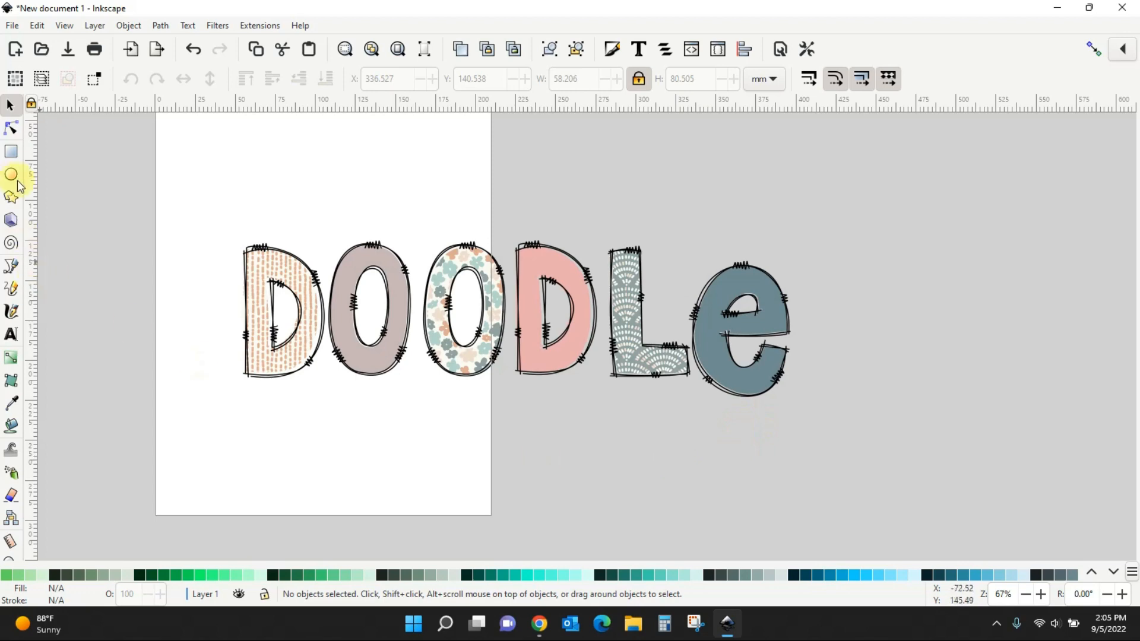
Draw a blue backdrop rectangle about 435 × 151 mm around the whole word and lower it behind all the letters
{"action": "left_click", "coordinate": [11, 152]}
{"action": "left_click_drag", "start_coordinate": [201, 204], "coordinate": [202, 216]}
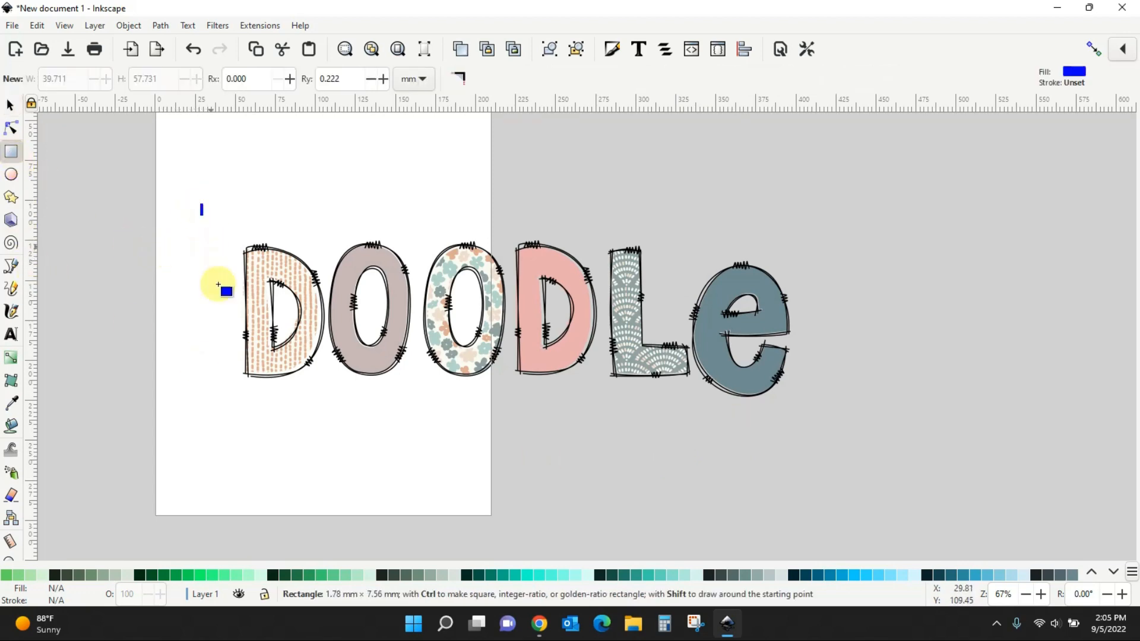
{"action": "mouse_move", "coordinate": [218, 285]}
{"action": "left_mouse_down"}
{"action": "mouse_move", "coordinate": [309, 446]}
{"action": "mouse_move", "coordinate": [897, 444]}
{"action": "left_mouse_up"}
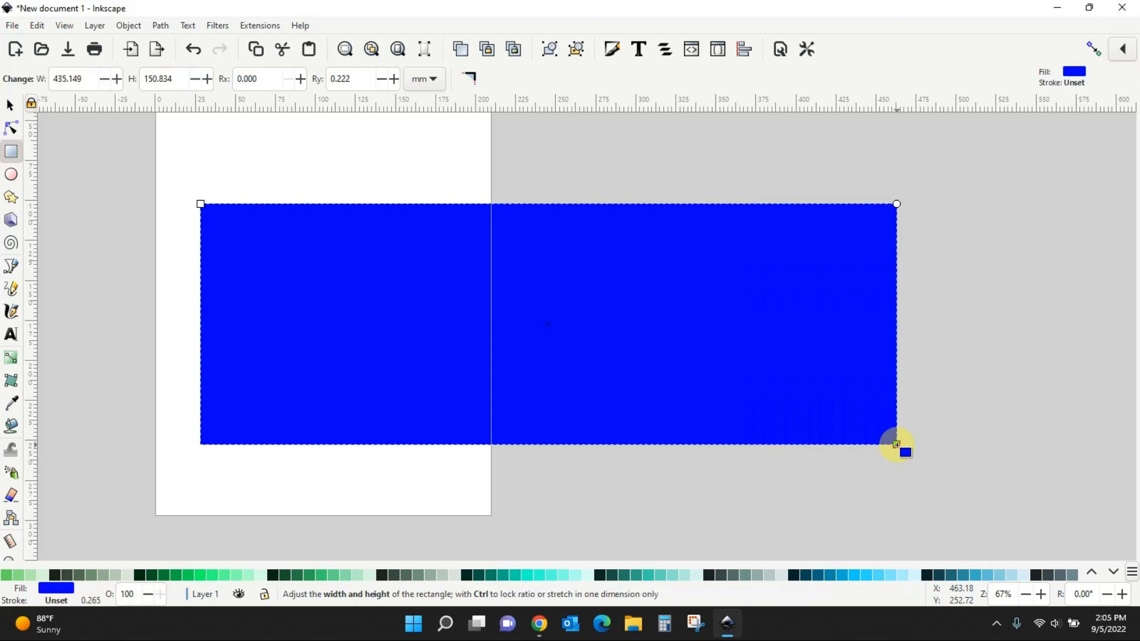
{"action": "left_click", "coordinate": [11, 106]}
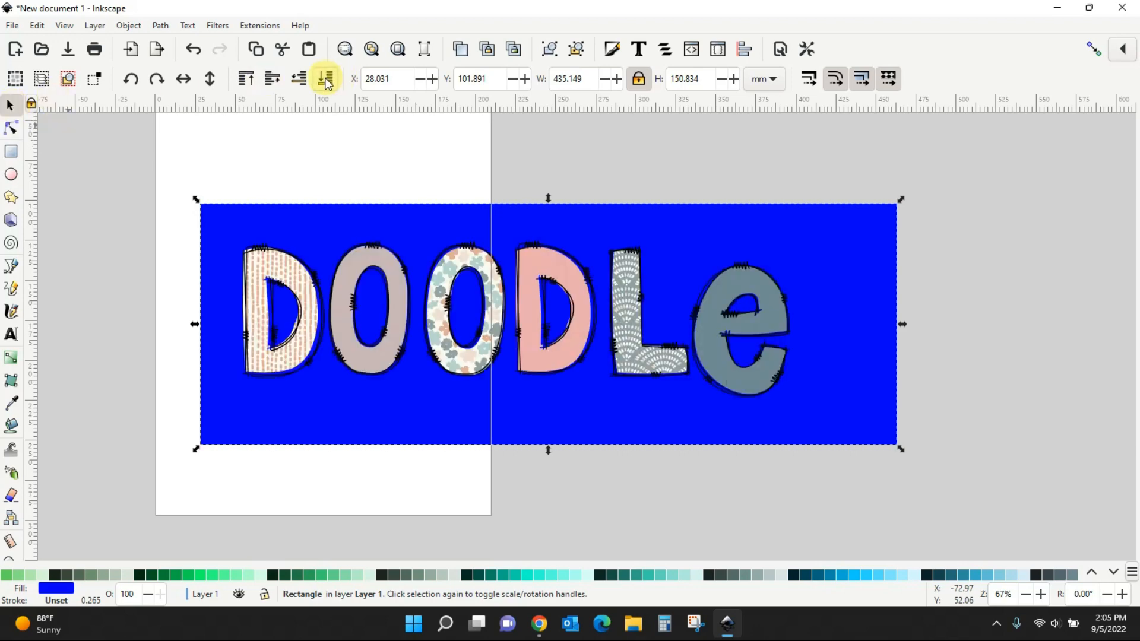
Nudge the pink D fill and the scalloped L fill so they close the blue gaps inside their outlines
{"action": "key", "text": "plus"}
{"action": "key", "text": "plus"}
{"action": "key", "text": "plus"}
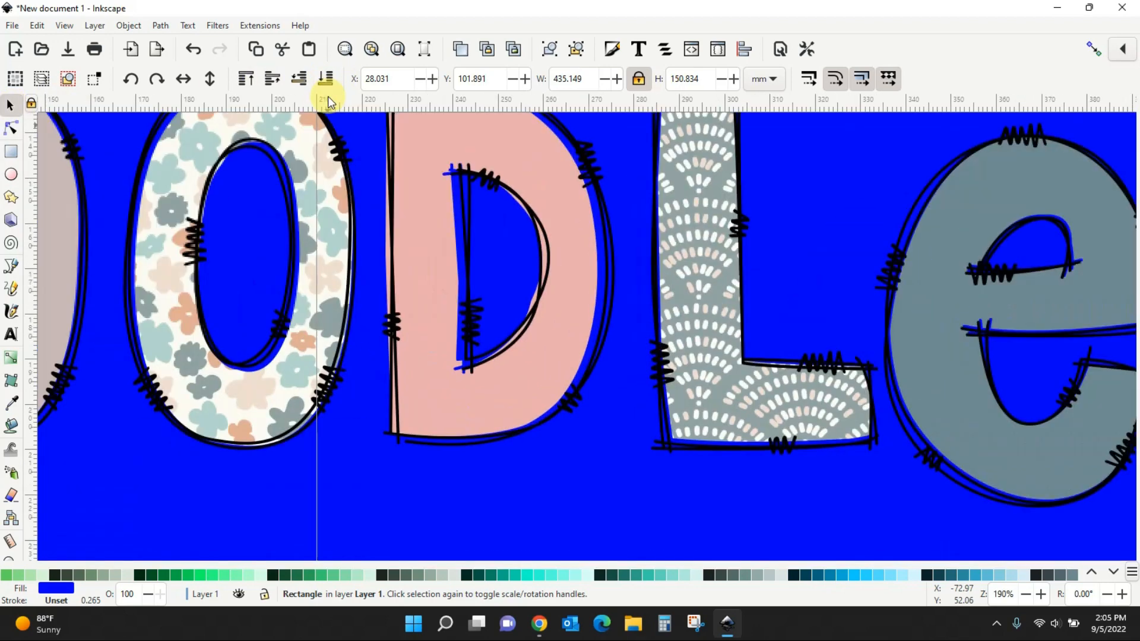
{"action": "left_click", "coordinate": [569, 257]}
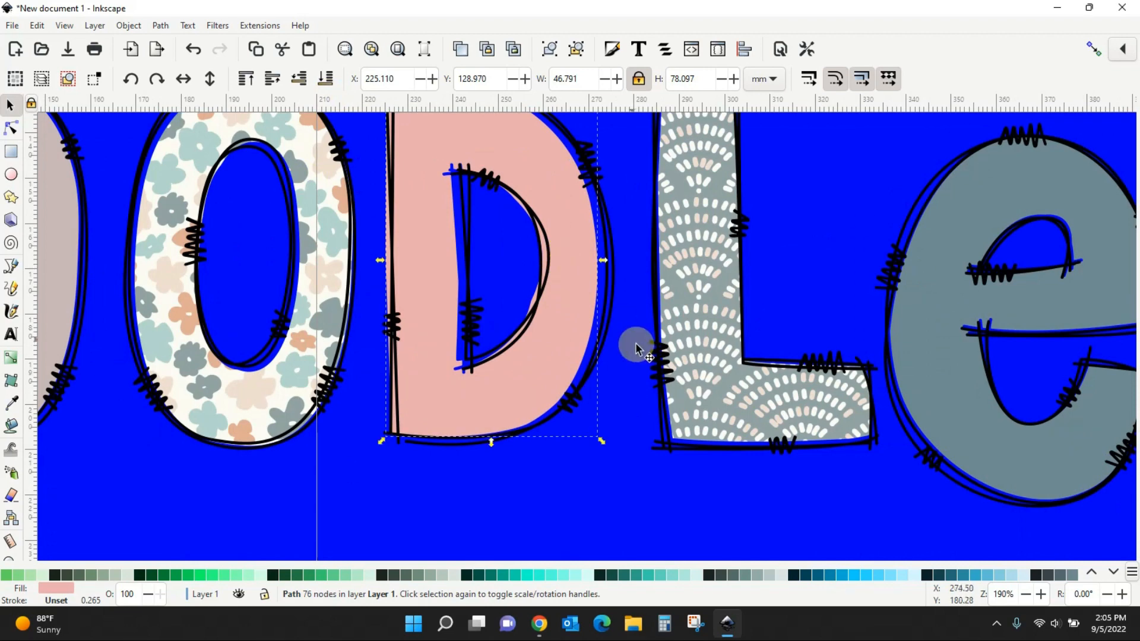
{"action": "scroll", "coordinate": [626, 336], "scroll_direction": "up", "scroll_amount": 2}
{"action": "left_click_drag", "start_coordinate": [579, 331], "coordinate": [588, 328]}
{"action": "left_click", "coordinate": [702, 345]}
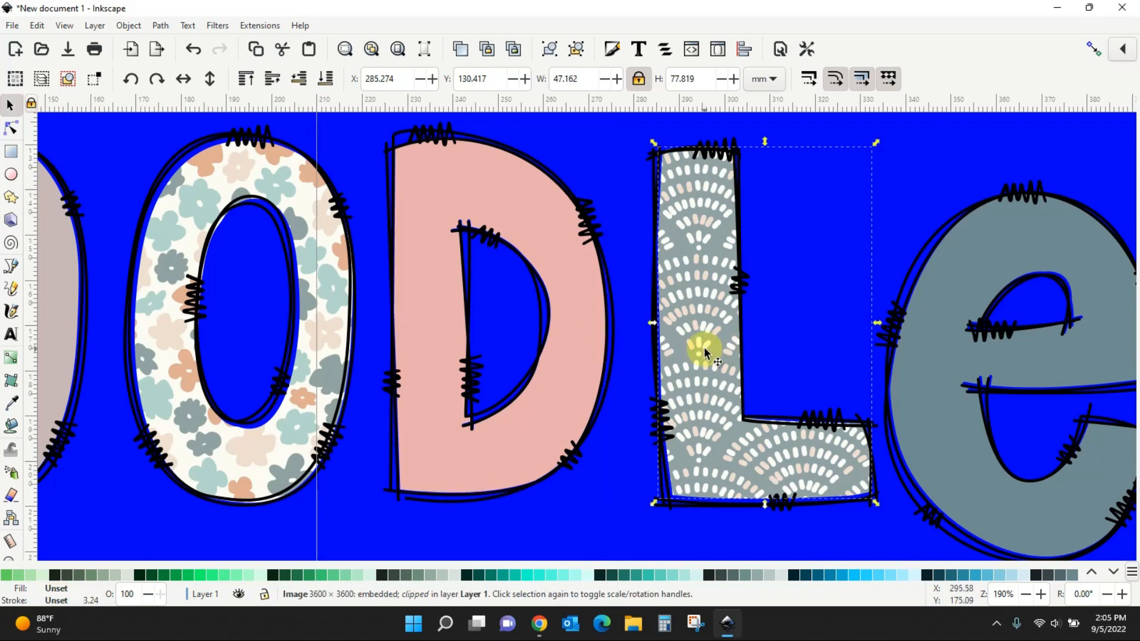
{"action": "left_click_drag", "start_coordinate": [705, 349], "coordinate": [703, 354]}
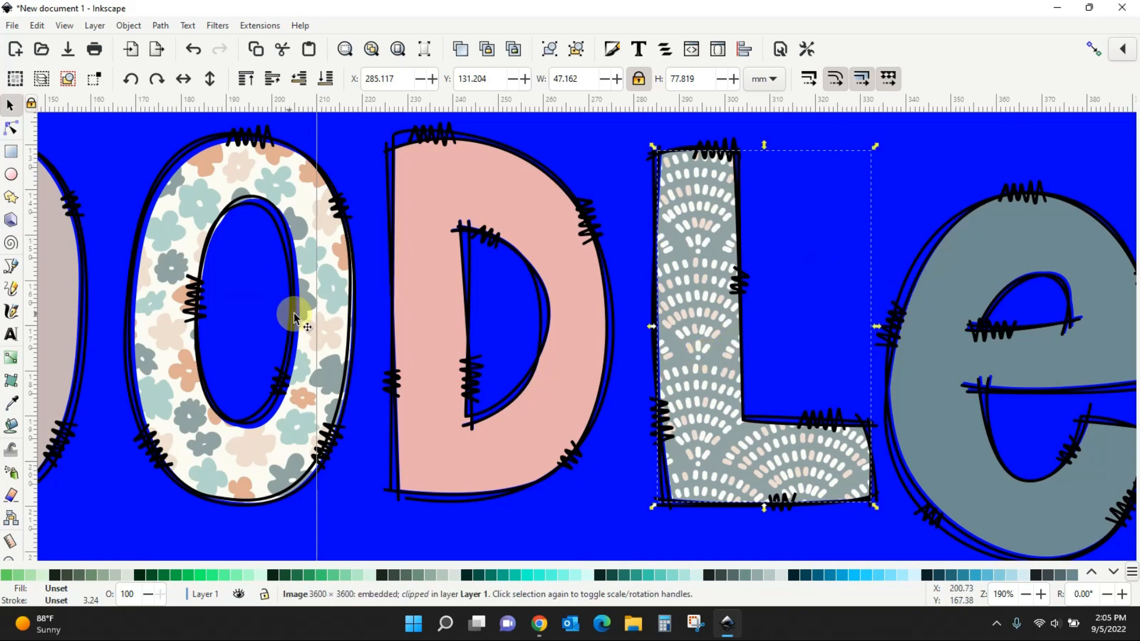
Nudge the floral O fill and the mauve O fill into line with their outlines
{"action": "left_click", "coordinate": [251, 170]}
{"action": "left_click_drag", "start_coordinate": [251, 167], "coordinate": [245, 163]}
{"action": "left_click_drag", "start_coordinate": [115, 515], "coordinate": [560, 506]}
{"action": "left_click", "coordinate": [489, 307]}
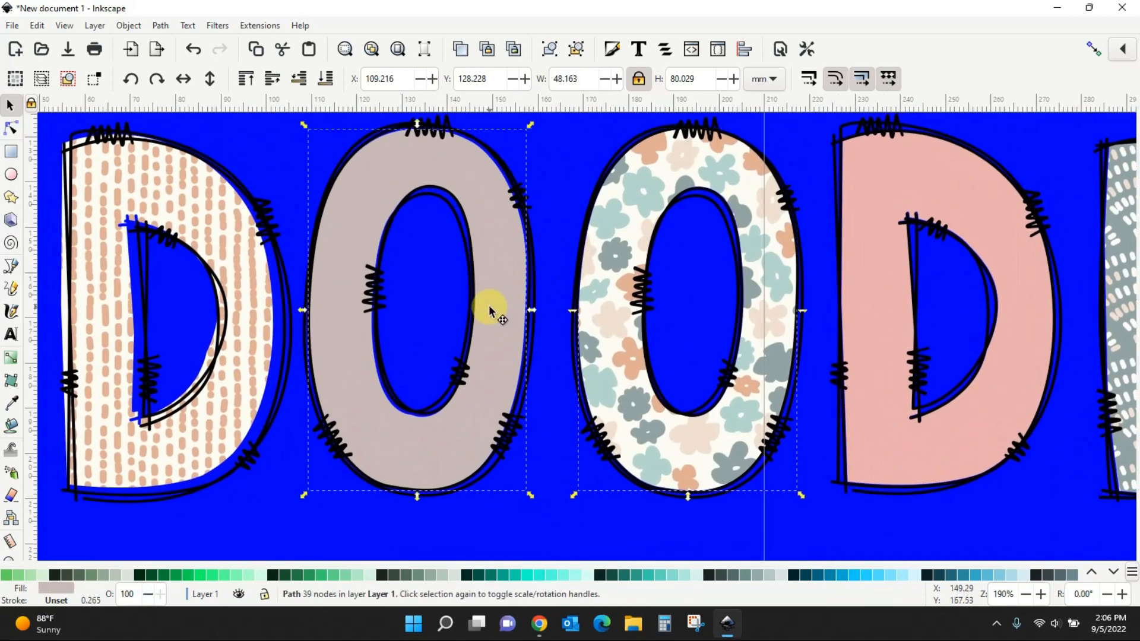
{"action": "left_click_drag", "start_coordinate": [492, 307], "coordinate": [493, 301]}
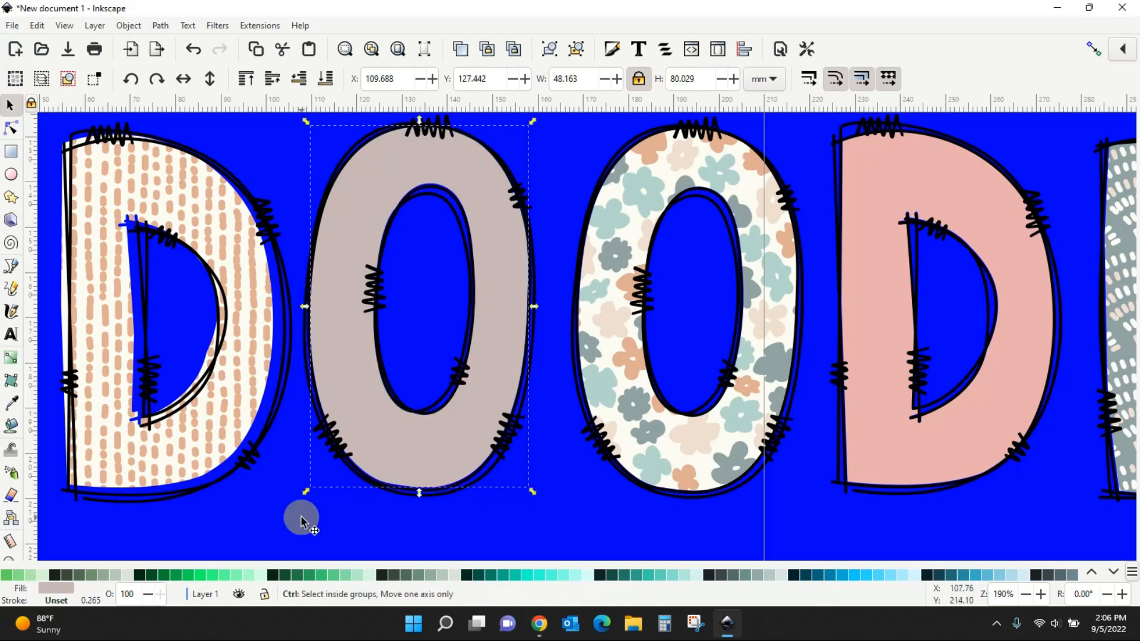
Shift the striped D fill right and slightly down, and the grey-blue e fill slightly down, to match their outlines
{"action": "left_click_drag", "start_coordinate": [300, 519], "coordinate": [492, 527]}
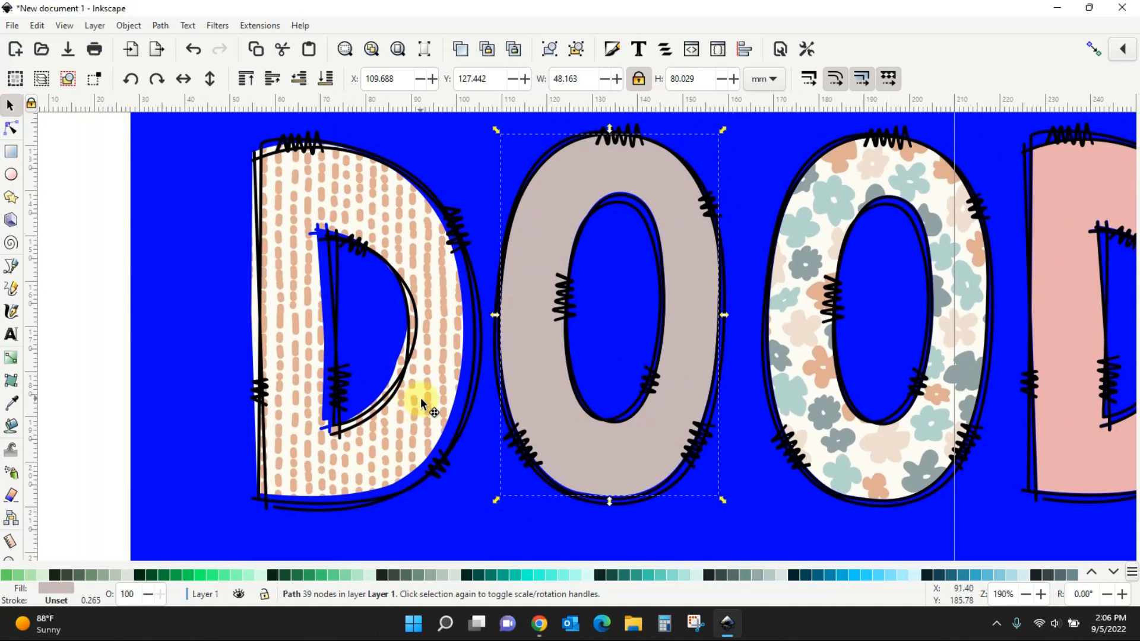
{"action": "left_click_drag", "start_coordinate": [421, 402], "coordinate": [428, 401]}
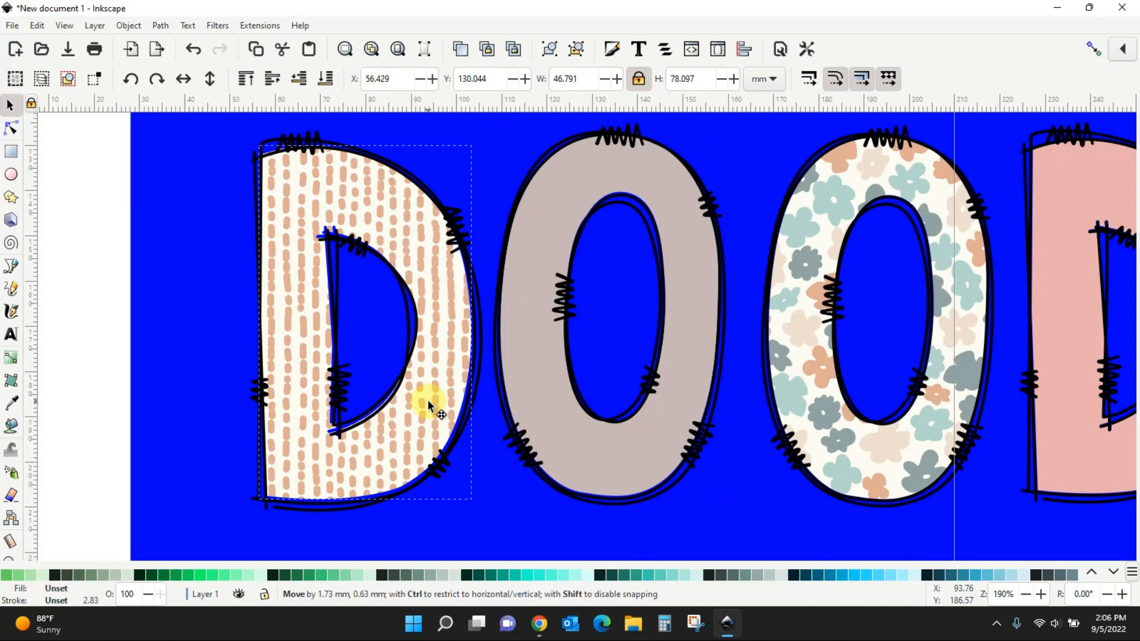
{"action": "left_click_drag", "start_coordinate": [427, 401], "coordinate": [433, 404]}
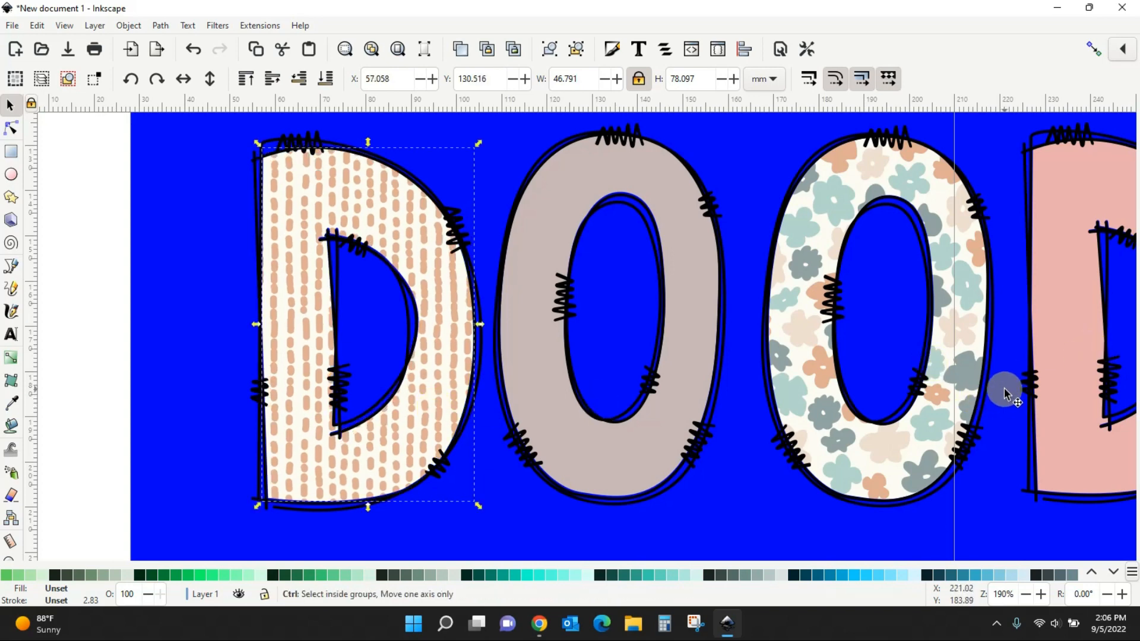
{"action": "left_click_drag", "start_coordinate": [1006, 394], "coordinate": [168, 379]}
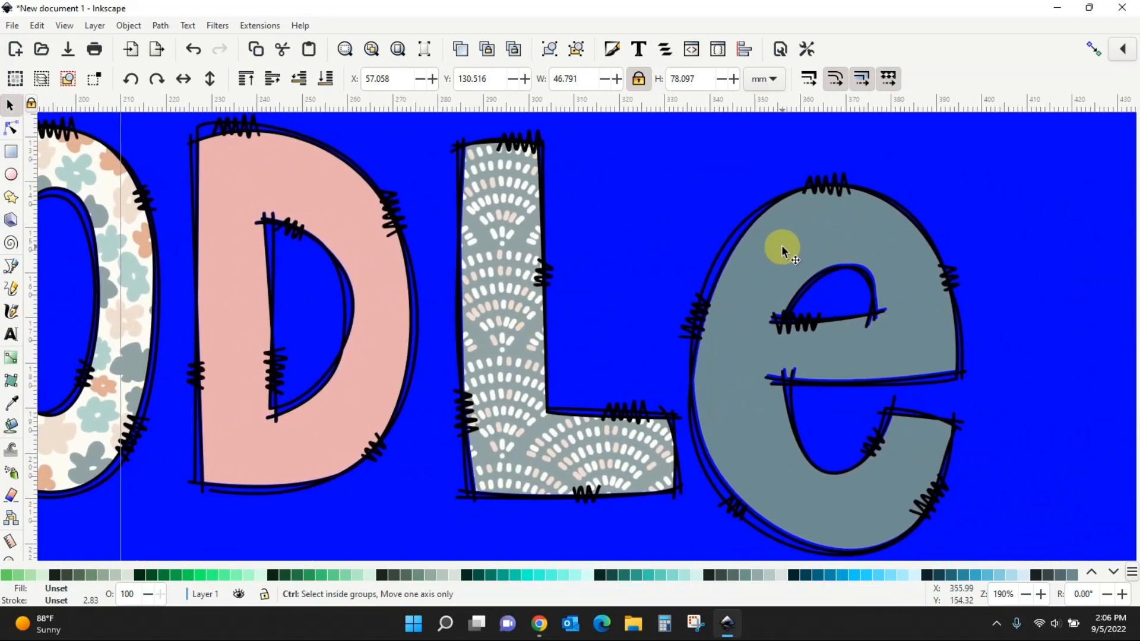
{"action": "left_click", "coordinate": [822, 254]}
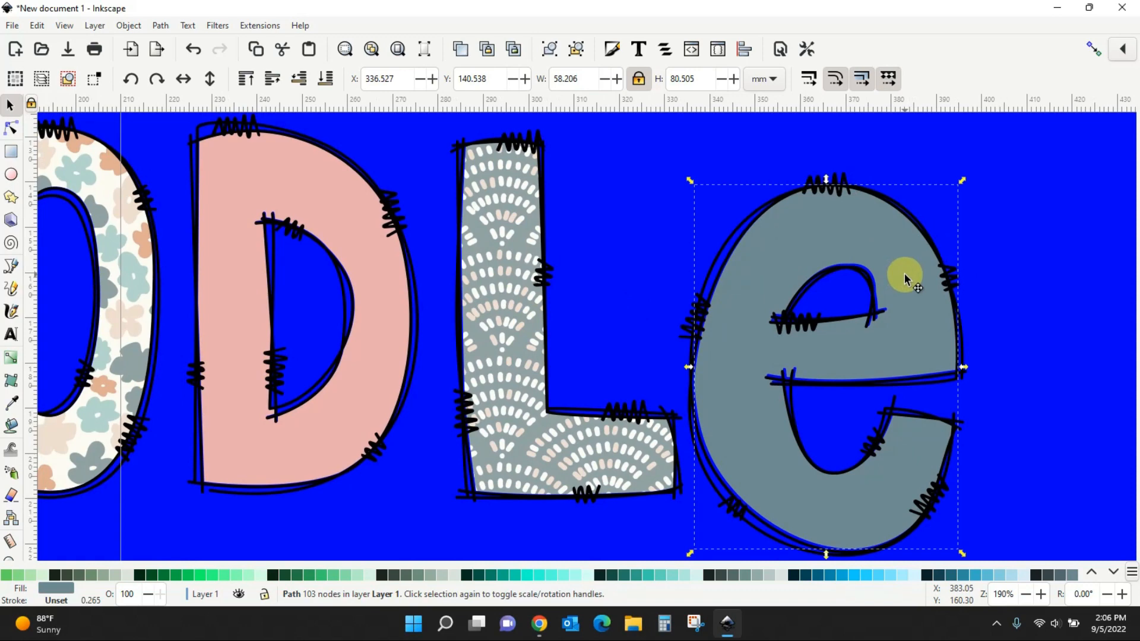
{"action": "left_click_drag", "start_coordinate": [904, 273], "coordinate": [904, 279]}
Delete the blue backdrop rectangle from behind the word
{"action": "left_click", "coordinate": [1035, 297]}
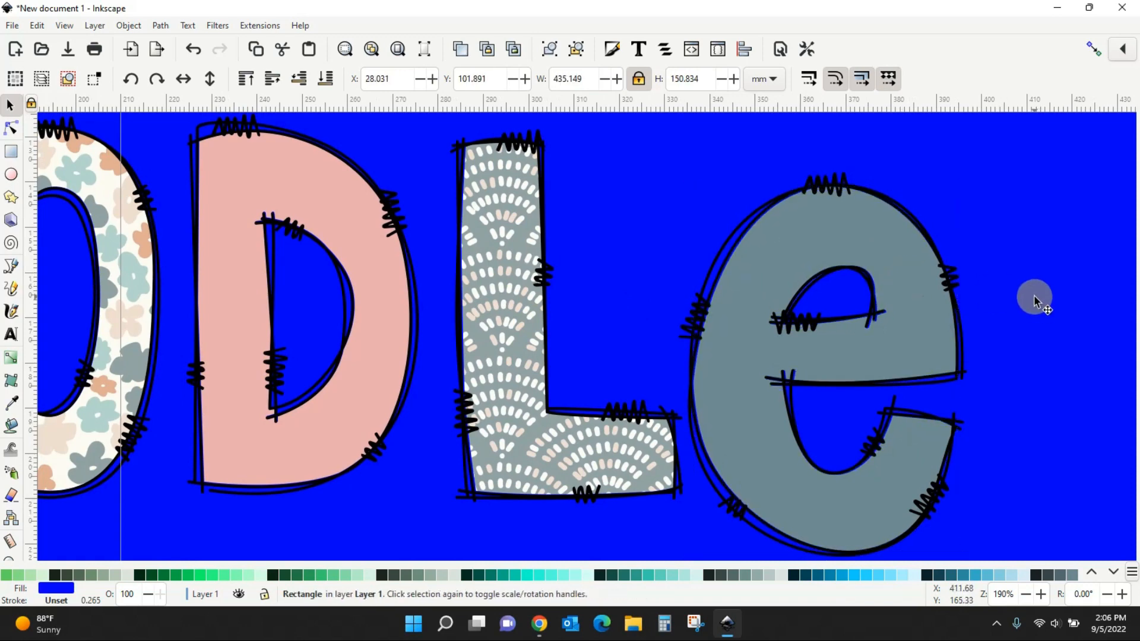
{"action": "key", "text": "minus"}
{"action": "key", "text": "minus"}
{"action": "key", "text": "minus"}
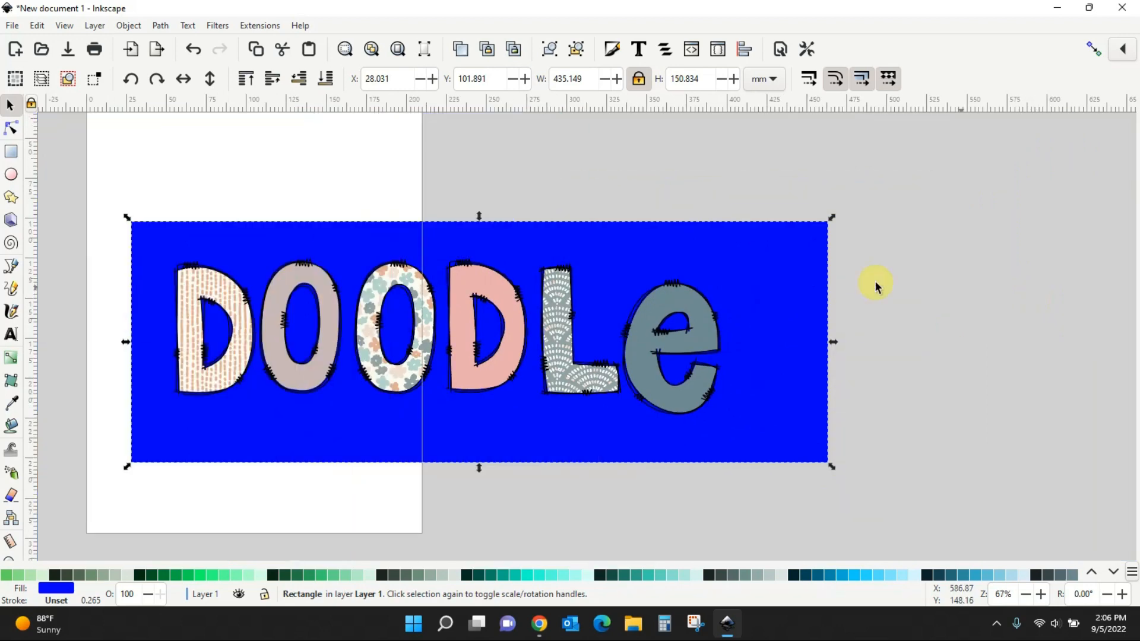
{"action": "left_click", "coordinate": [811, 276]}
{"action": "key", "text": "Delete"}
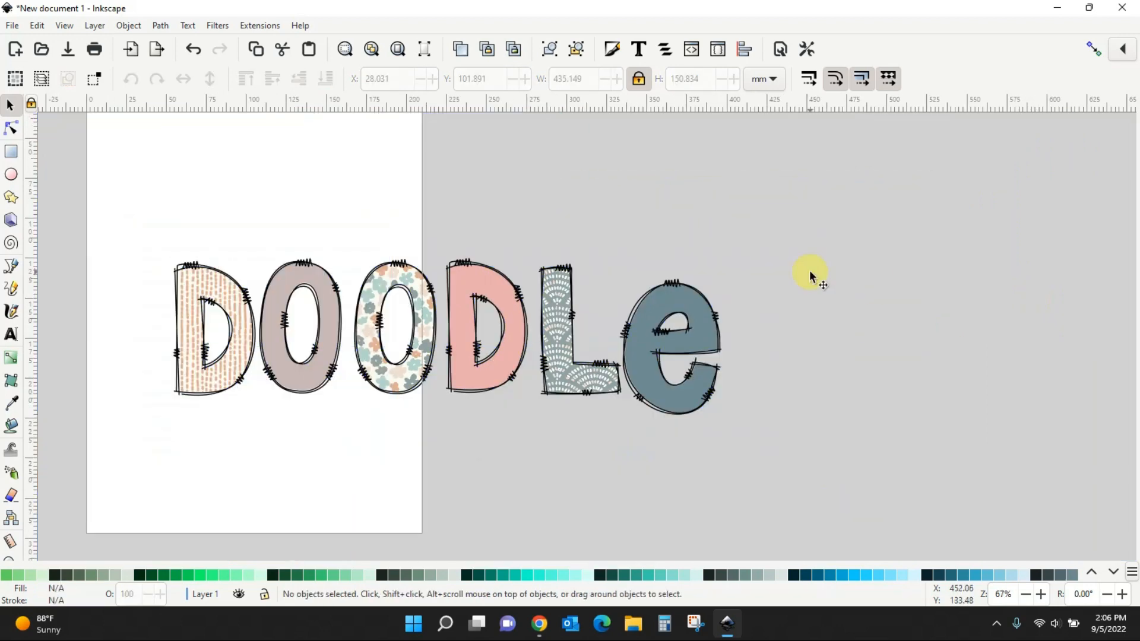
Group the striped D fill together with its outline
{"action": "left_click_drag", "start_coordinate": [139, 216], "coordinate": [276, 432]}
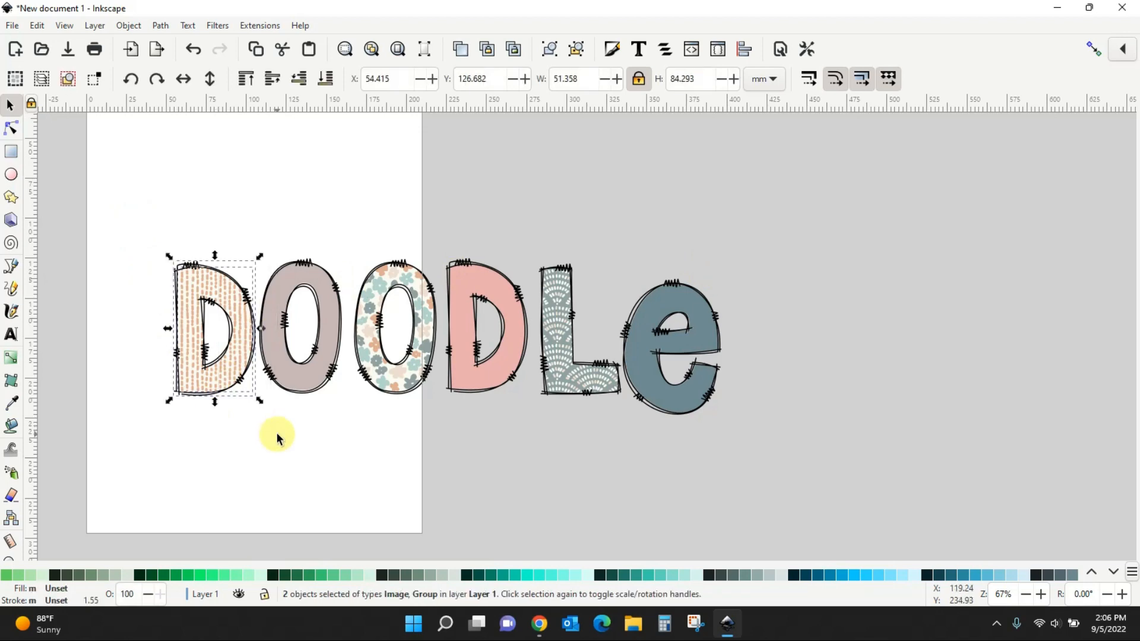
{"action": "key", "text": "ctrl+f"}
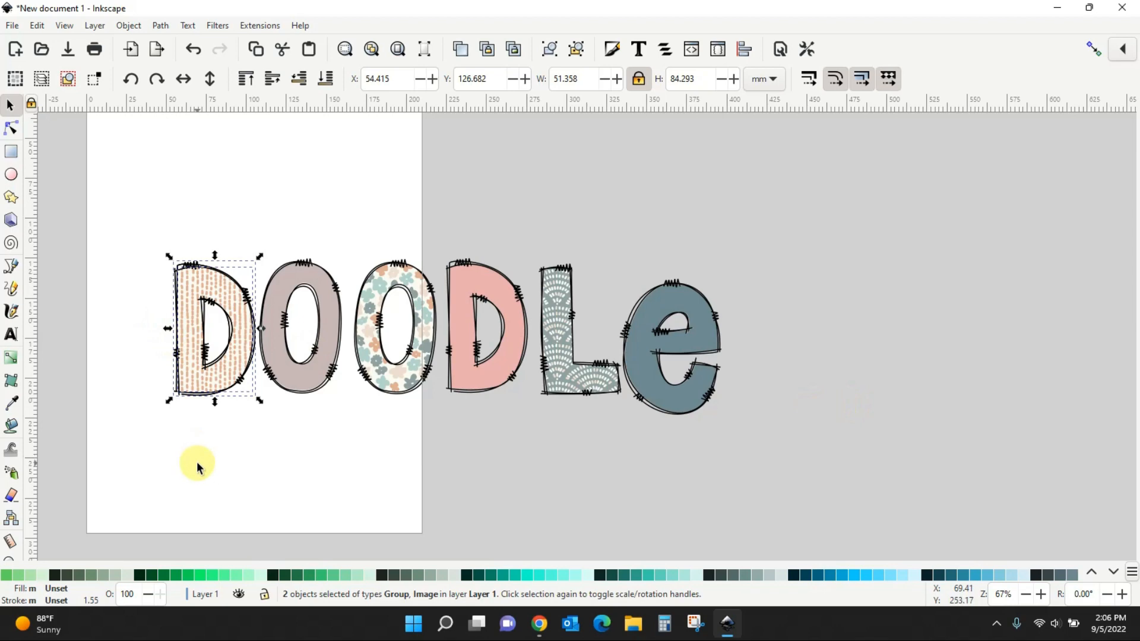
{"action": "key", "text": "ctrl+g"}
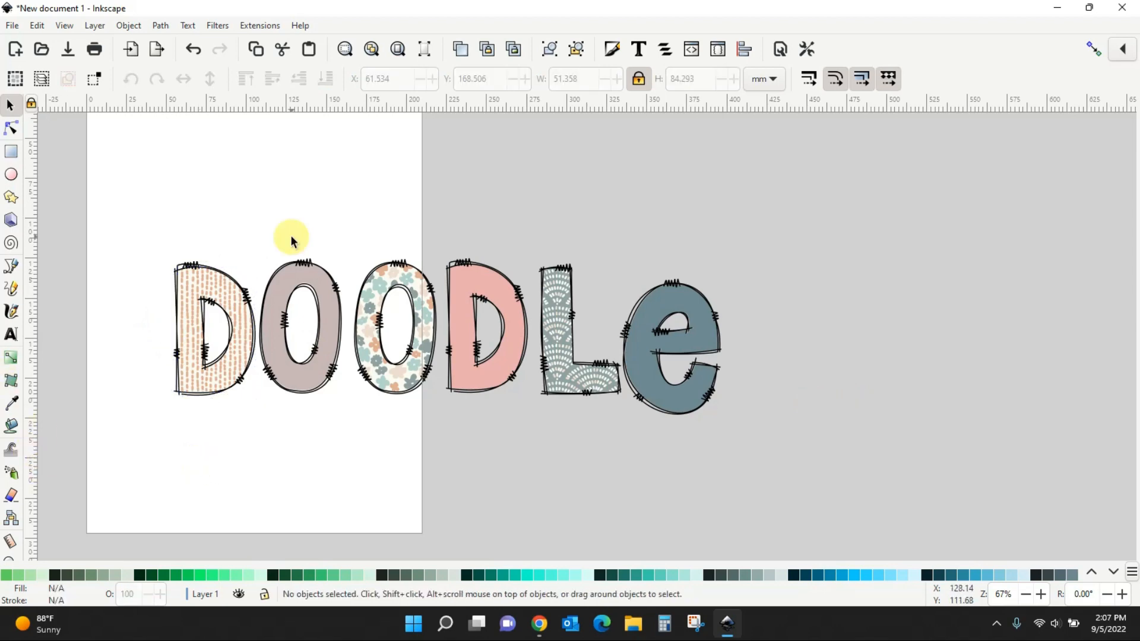
Group the fill and outline of each remaining letter, including the mauve O, the pink D and the grey-blue e
{"action": "left_click", "coordinate": [304, 300]}
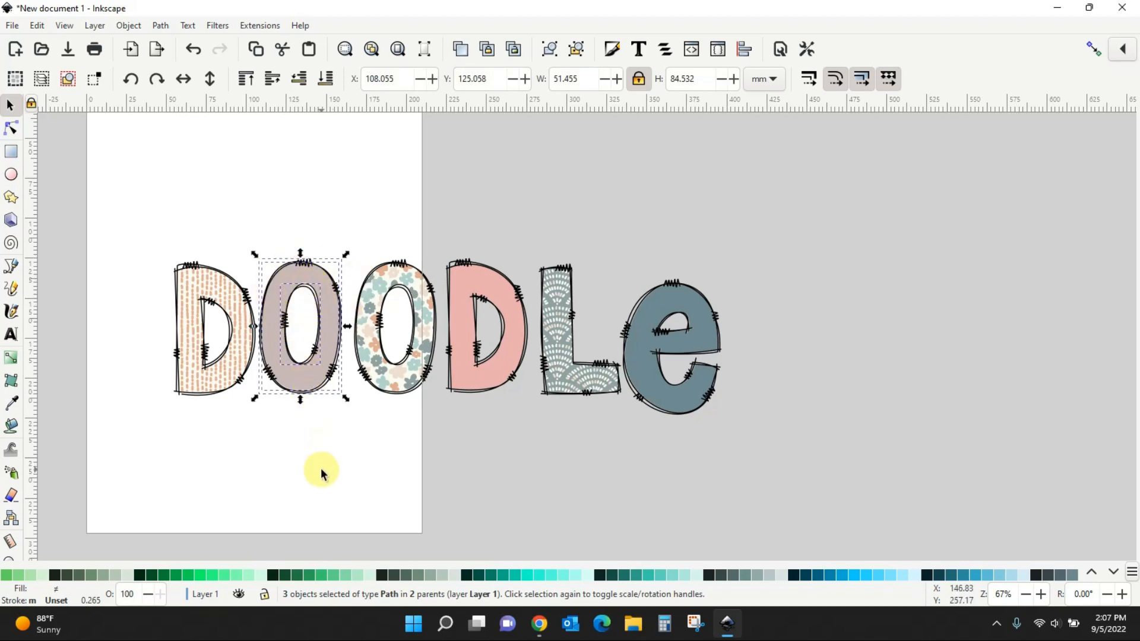
{"action": "key", "text": "ctrl+g"}
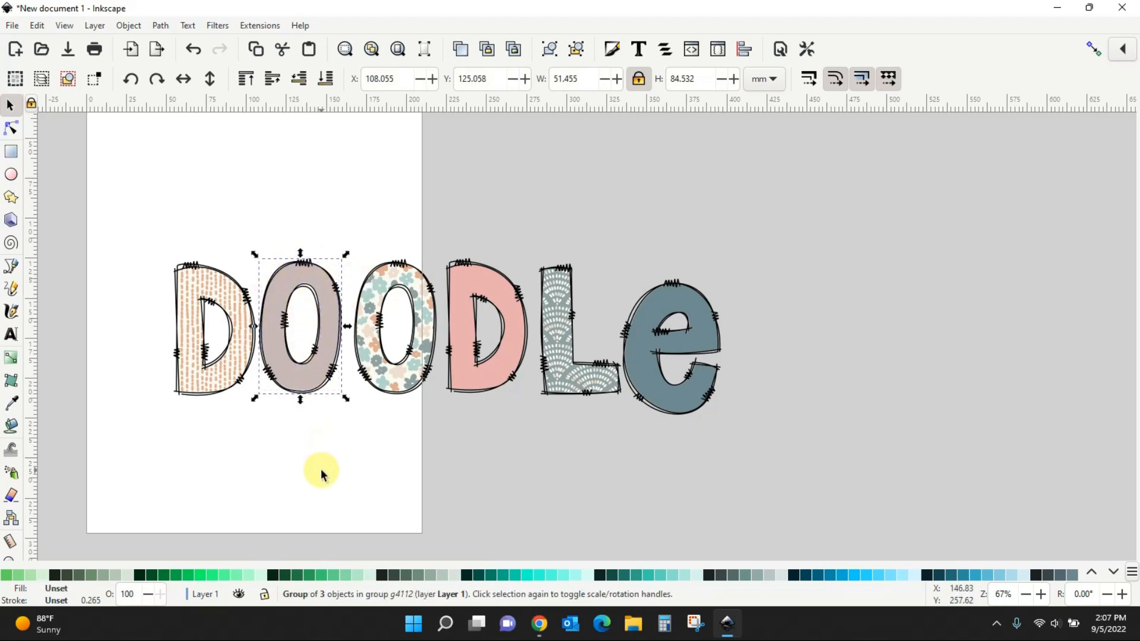
{"action": "left_click_drag", "start_coordinate": [332, 320], "coordinate": [334, 319]}
{"action": "left_click", "coordinate": [347, 440]}
{"action": "left_click", "coordinate": [483, 303]}
{"action": "key", "text": "ctrl+g"}
{"action": "left_click", "coordinate": [647, 356]}
{"action": "key", "text": "ctrl+g"}
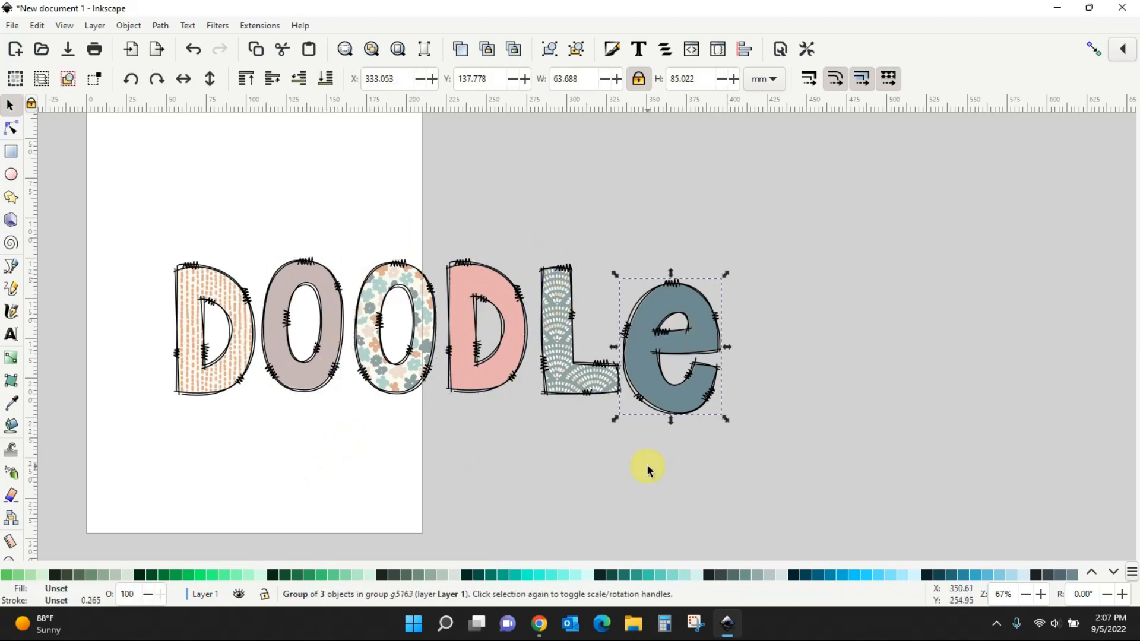
Raise the e level with the L and move the striped D up and to the left
{"action": "left_click_drag", "start_coordinate": [647, 368], "coordinate": [648, 351]}
{"action": "left_click_drag", "start_coordinate": [586, 382], "coordinate": [583, 378]}
{"action": "left_click_drag", "start_coordinate": [238, 335], "coordinate": [225, 316]}
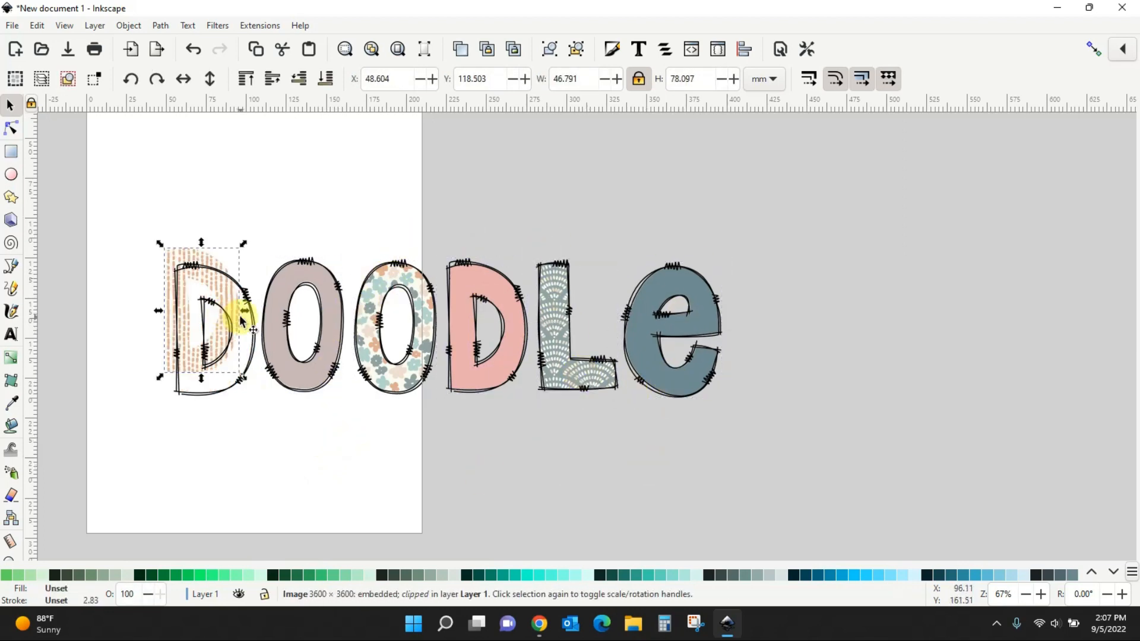
Shrink the mauve O and pack it, the floral O and the pink D tightly after the striped D
{"action": "left_click_drag", "start_coordinate": [301, 327], "coordinate": [279, 329]}
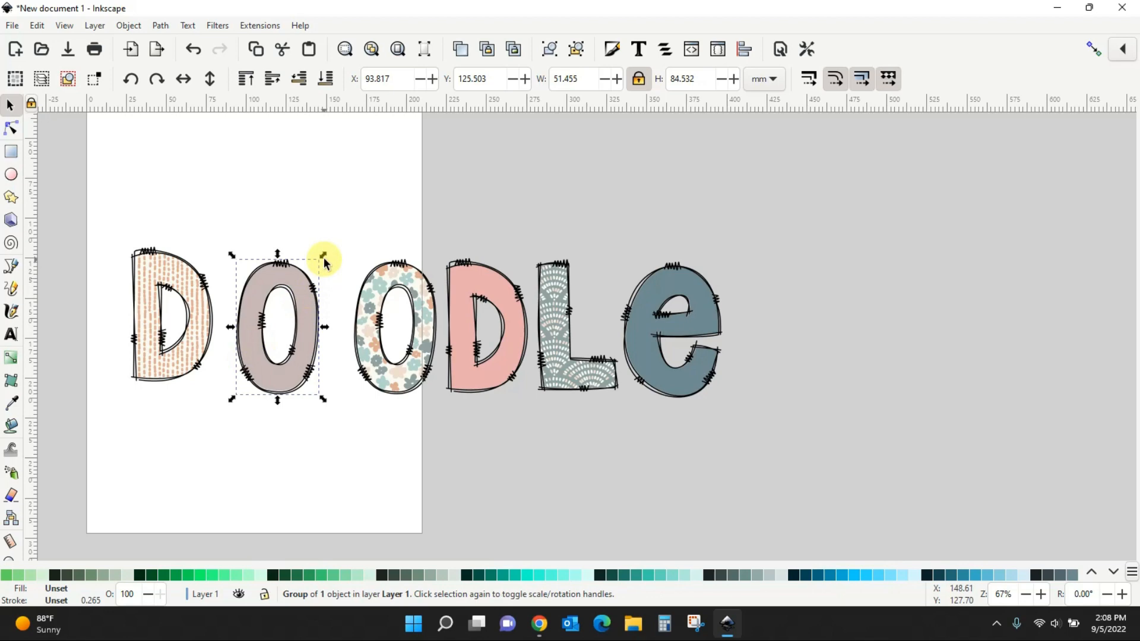
{"action": "left_click_drag", "start_coordinate": [324, 257], "coordinate": [303, 293]}
{"action": "left_click", "coordinate": [282, 344]}
{"action": "left_click_drag", "start_coordinate": [286, 350], "coordinate": [248, 339]}
{"action": "left_click_drag", "start_coordinate": [365, 324], "coordinate": [261, 316]}
{"action": "left_click_drag", "start_coordinate": [514, 333], "coordinate": [395, 326]}
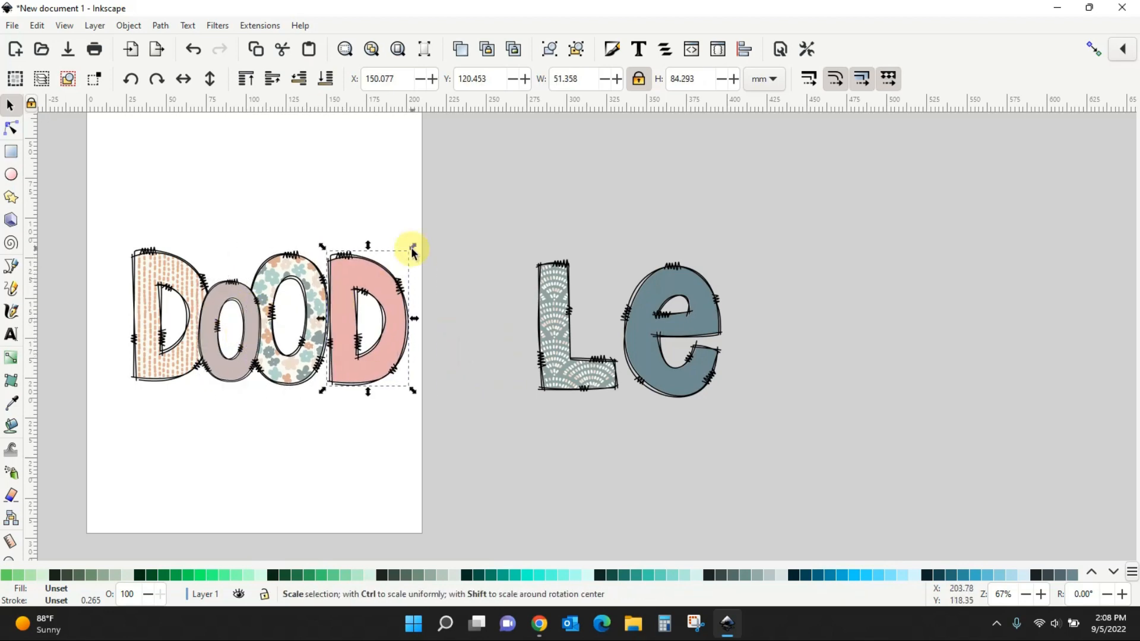
Shrink the pink D and the e, with the L set against the D and the e tucked over the L's foot
{"action": "left_click_drag", "start_coordinate": [413, 251], "coordinate": [397, 278]}
{"action": "left_click_drag", "start_coordinate": [555, 333], "coordinate": [388, 325]}
{"action": "left_click_drag", "start_coordinate": [645, 344], "coordinate": [424, 297]}
{"action": "left_click_drag", "start_coordinate": [507, 210], "coordinate": [465, 285]}
Group all six letters into one object and move the word left across the page
{"action": "left_click_drag", "start_coordinate": [105, 185], "coordinate": [592, 446]}
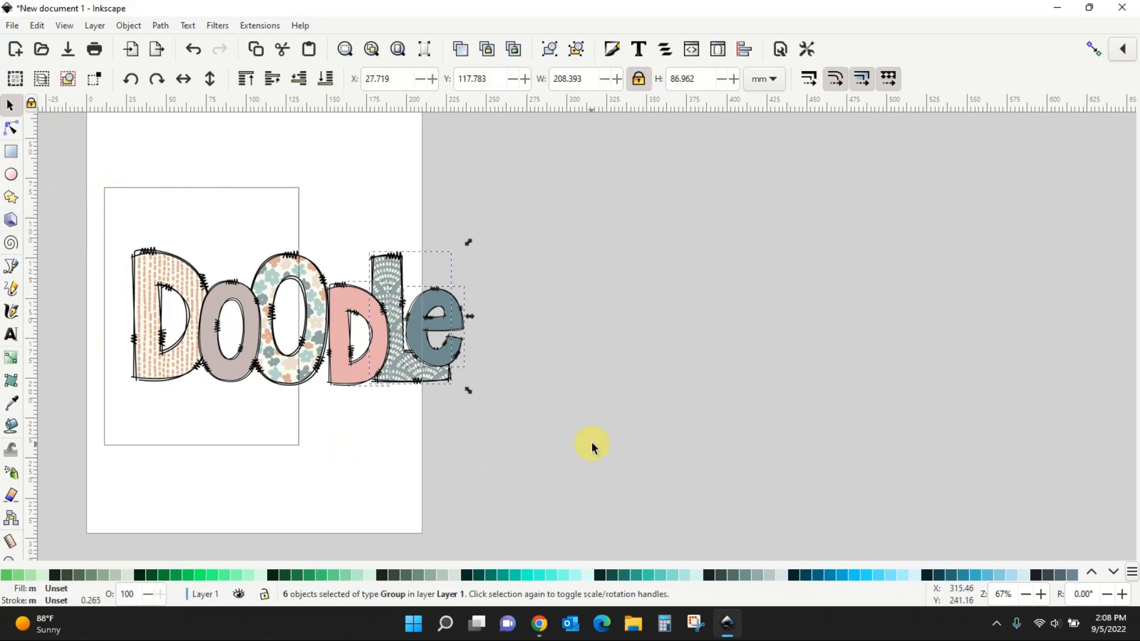
{"action": "key", "text": "ctrl"}
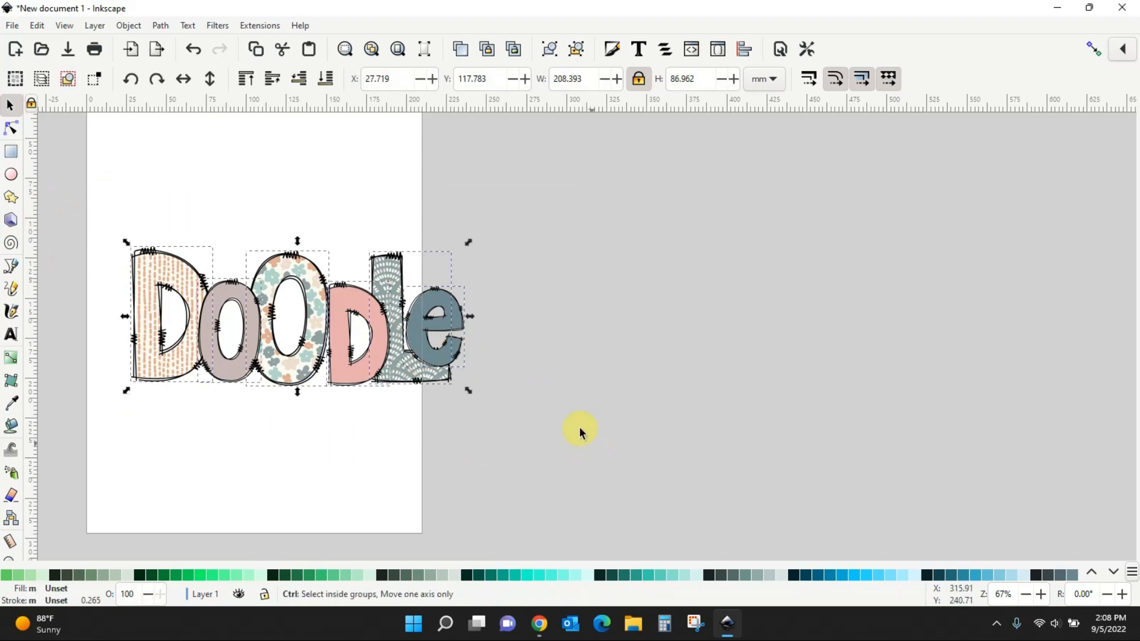
{"action": "key", "text": "ctrl+g"}
{"action": "left_click_drag", "start_coordinate": [375, 354], "coordinate": [382, 362]}
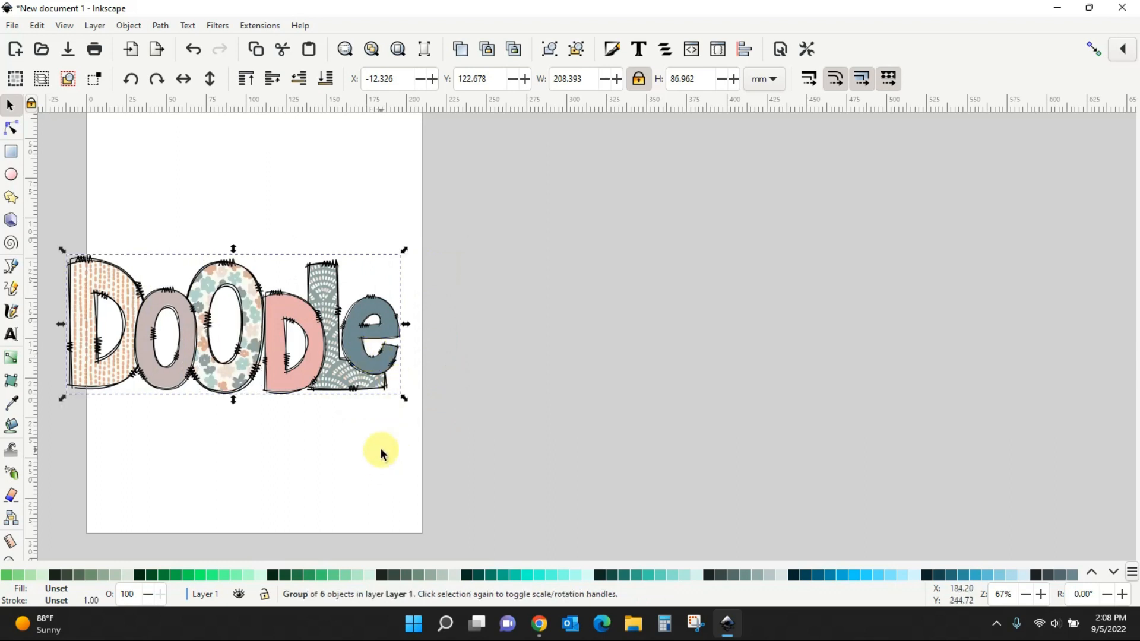
Delete the grouped DOODLE word from the page
{"action": "key", "text": "minus"}
{"action": "key", "text": "minus"}
{"action": "key", "text": "minus"}
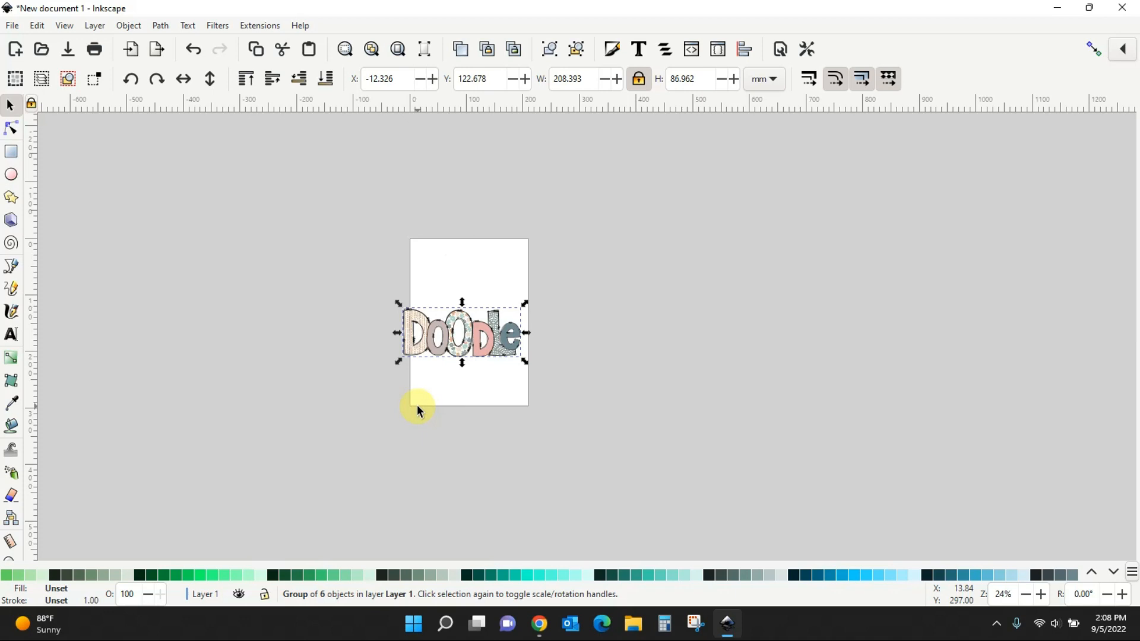
{"action": "key", "text": "Delete"}
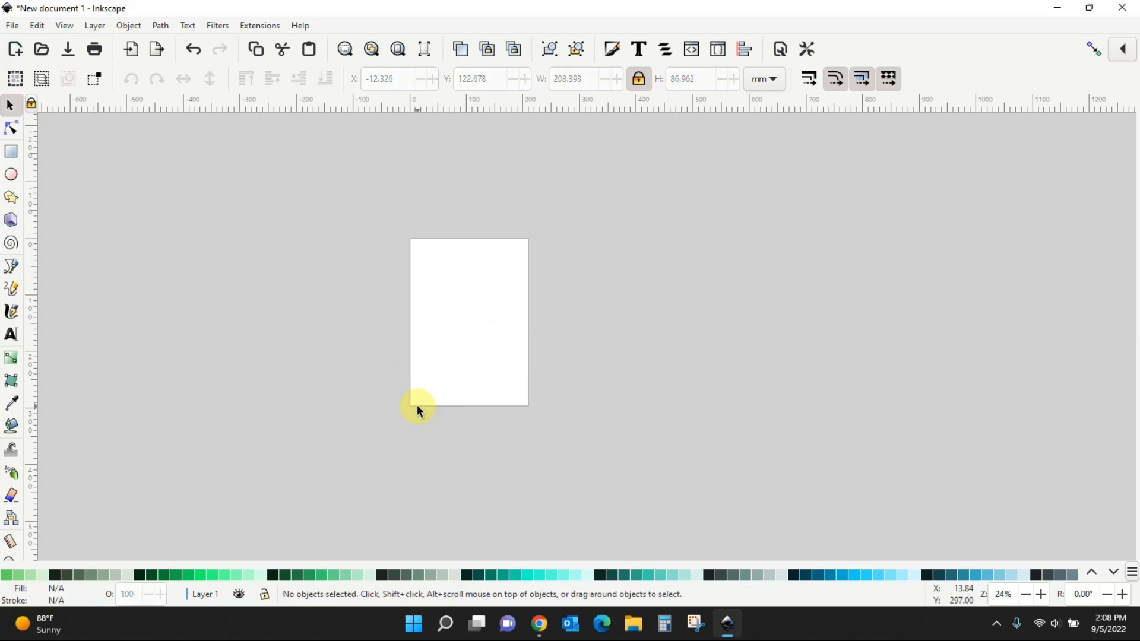
{"action": "left_click", "coordinate": [14, 27]}
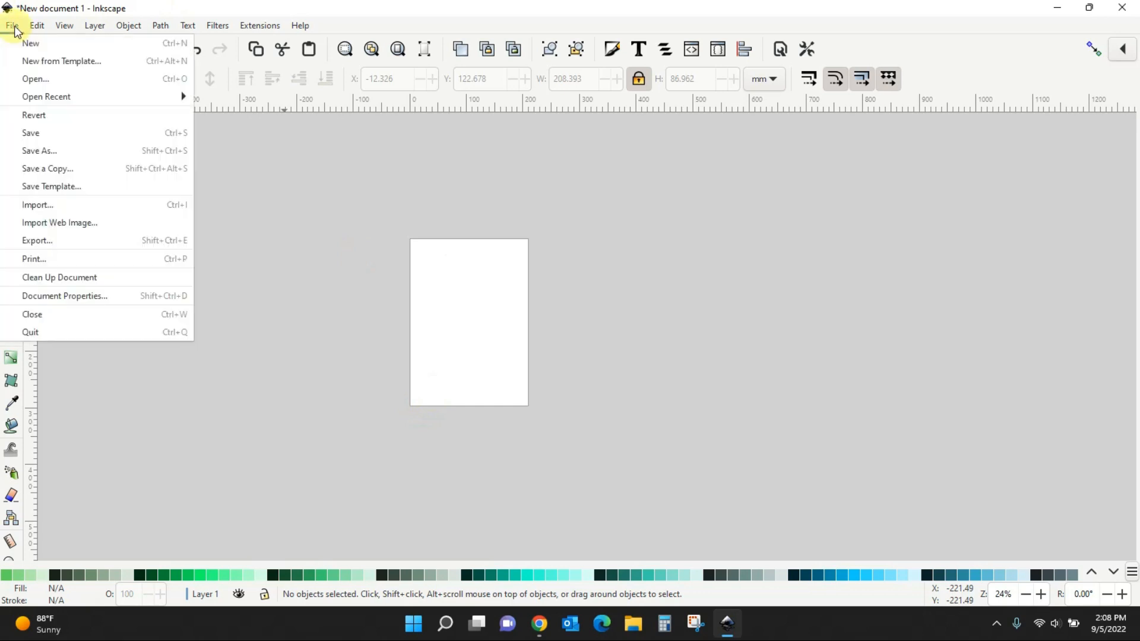
{"action": "left_click", "coordinate": [27, 200]}
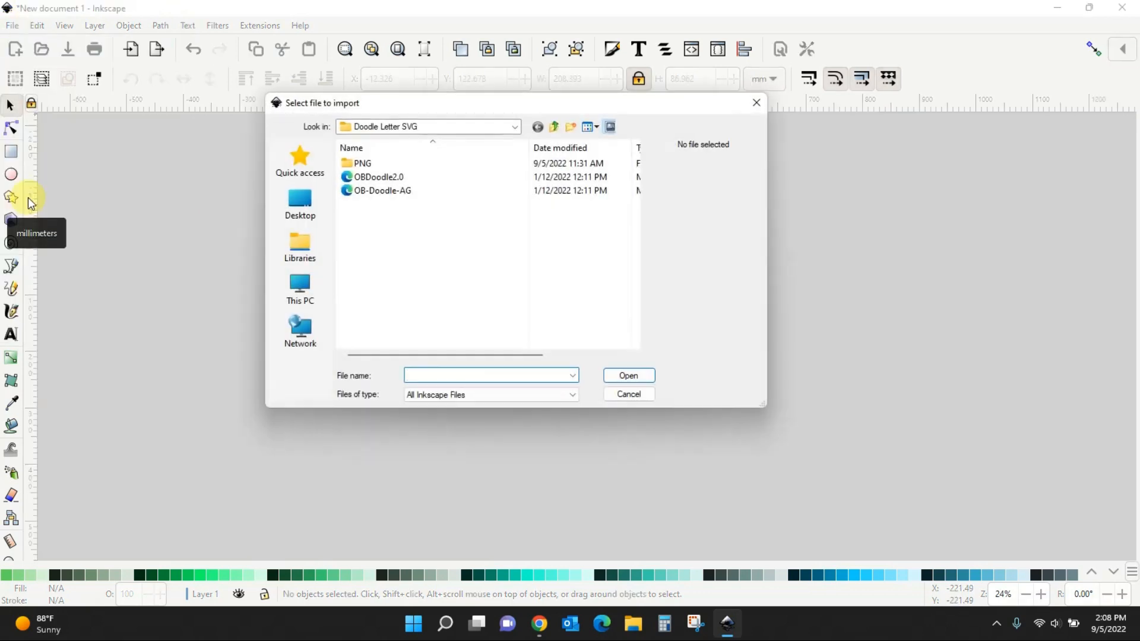
{"action": "left_click", "coordinate": [300, 202]}
{"action": "left_click_drag", "start_coordinate": [640, 170], "coordinate": [640, 220]}
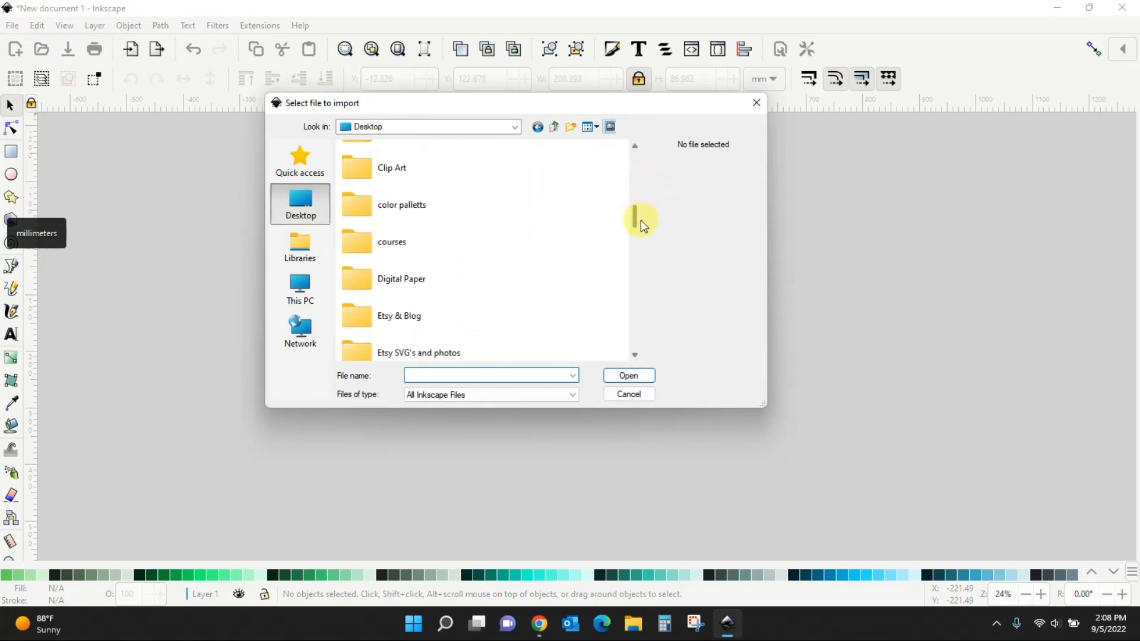
{"action": "double_click", "coordinate": [418, 282]}
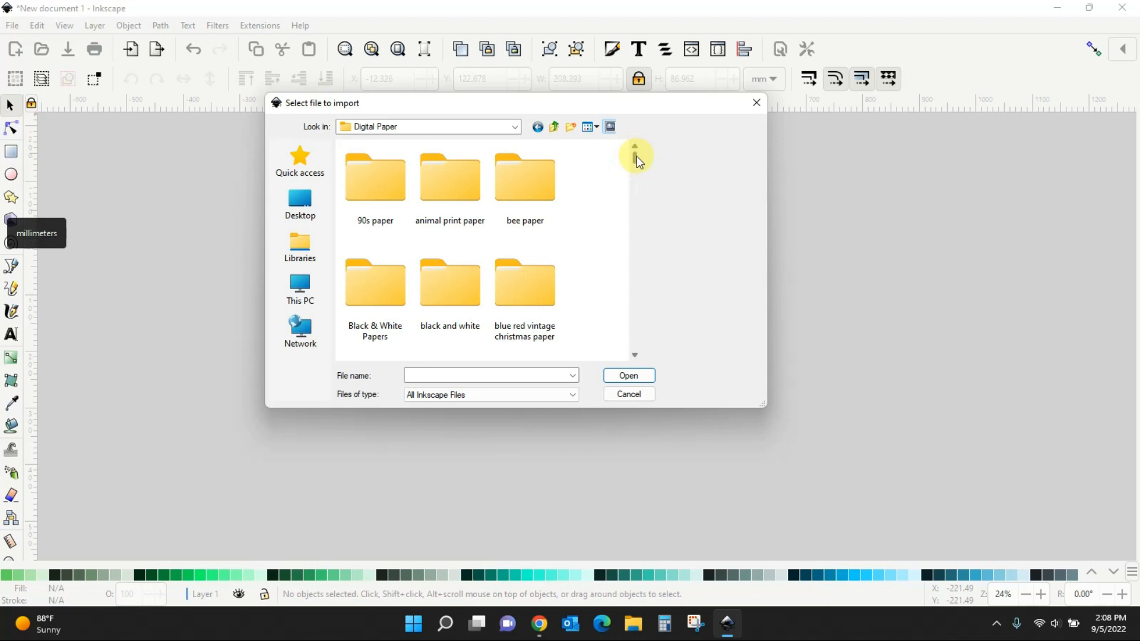
{"action": "left_click", "coordinate": [757, 102]}
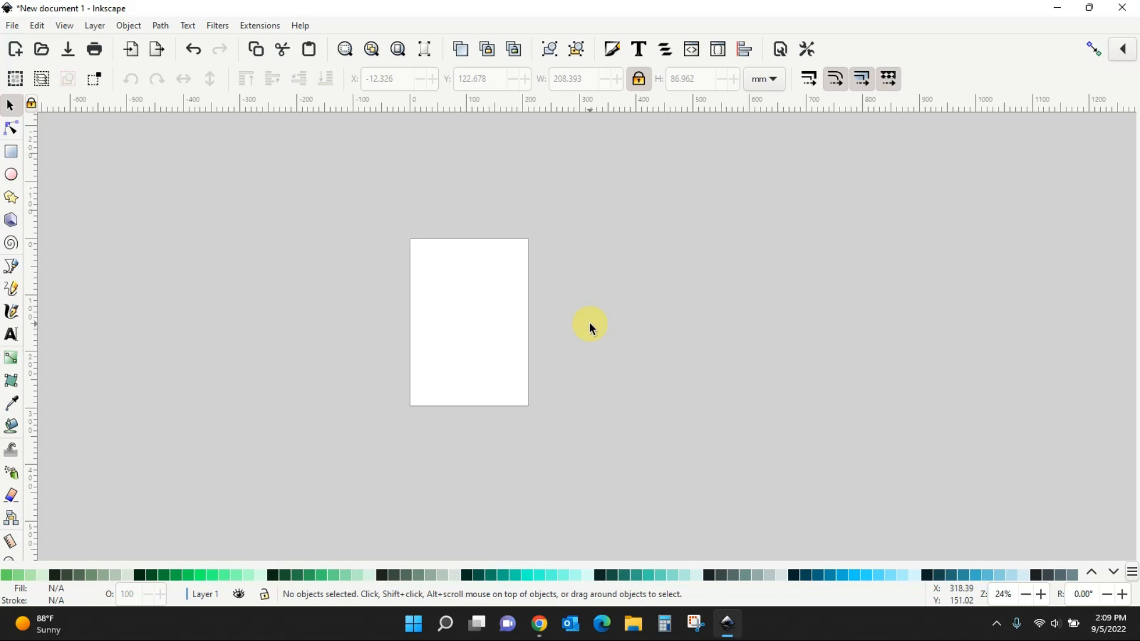
Import the peach striped paper LJPCo Vintage Summer Seamless Set-2 from the boho paper folder inside Digital Paper on the Desktop
{"action": "left_click", "coordinate": [12, 27]}
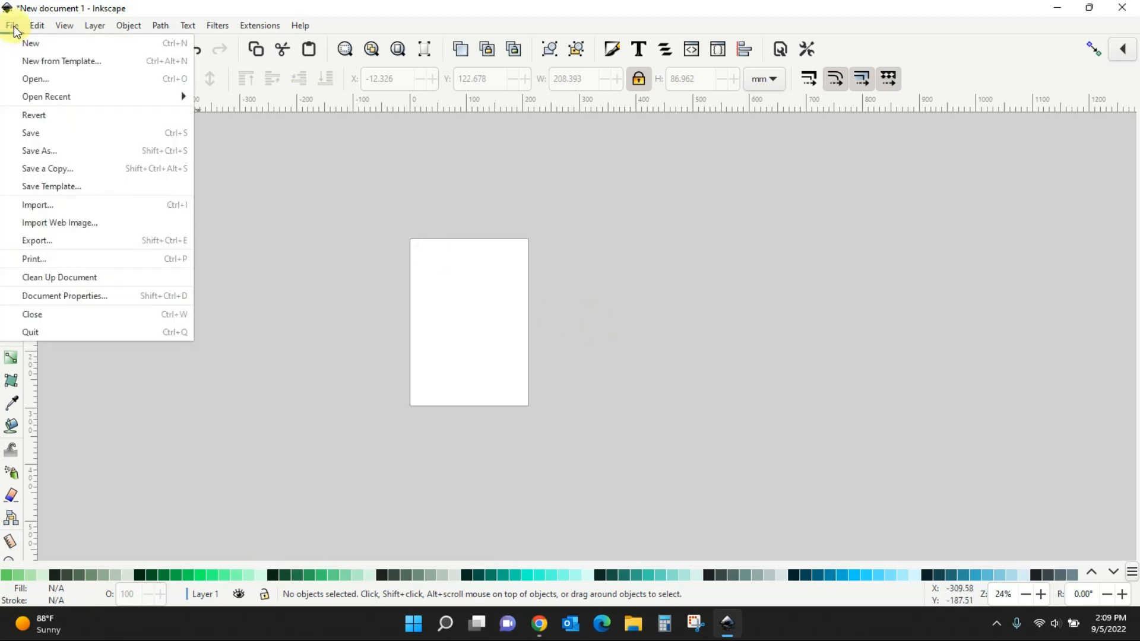
{"action": "left_click", "coordinate": [30, 210]}
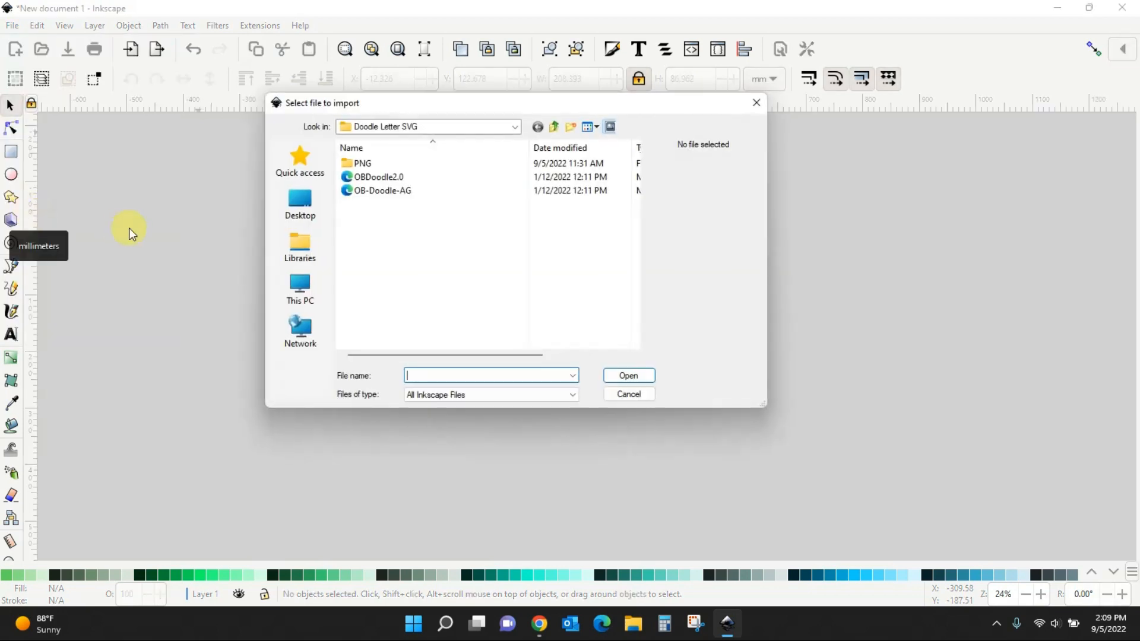
{"action": "left_click", "coordinate": [285, 200]}
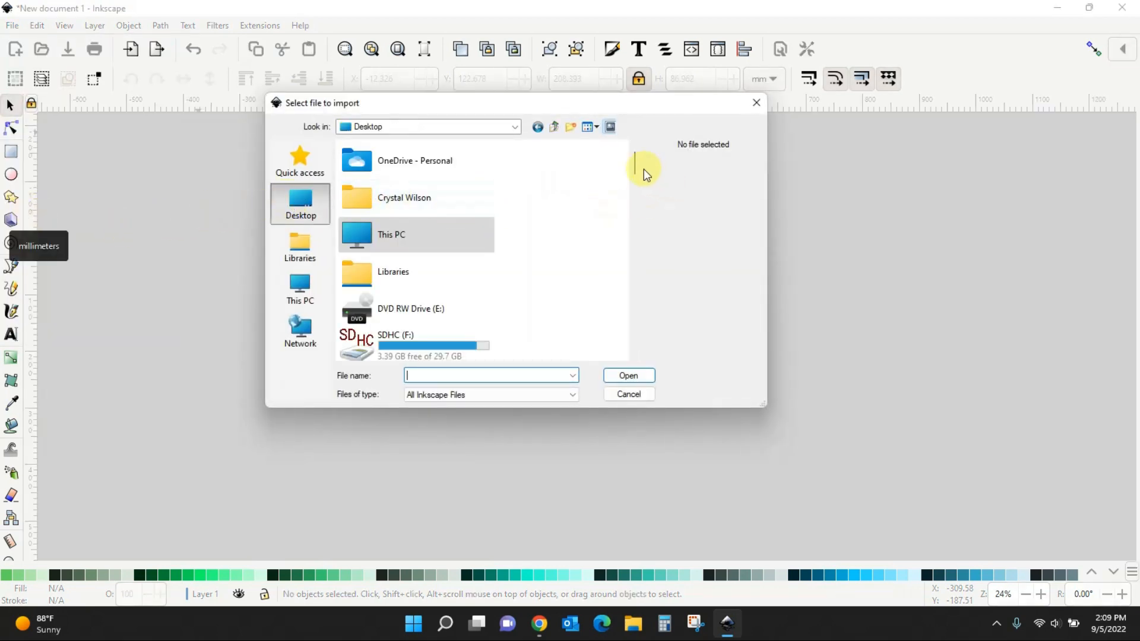
{"action": "left_click_drag", "start_coordinate": [634, 160], "coordinate": [641, 215]}
{"action": "double_click", "coordinate": [361, 274]}
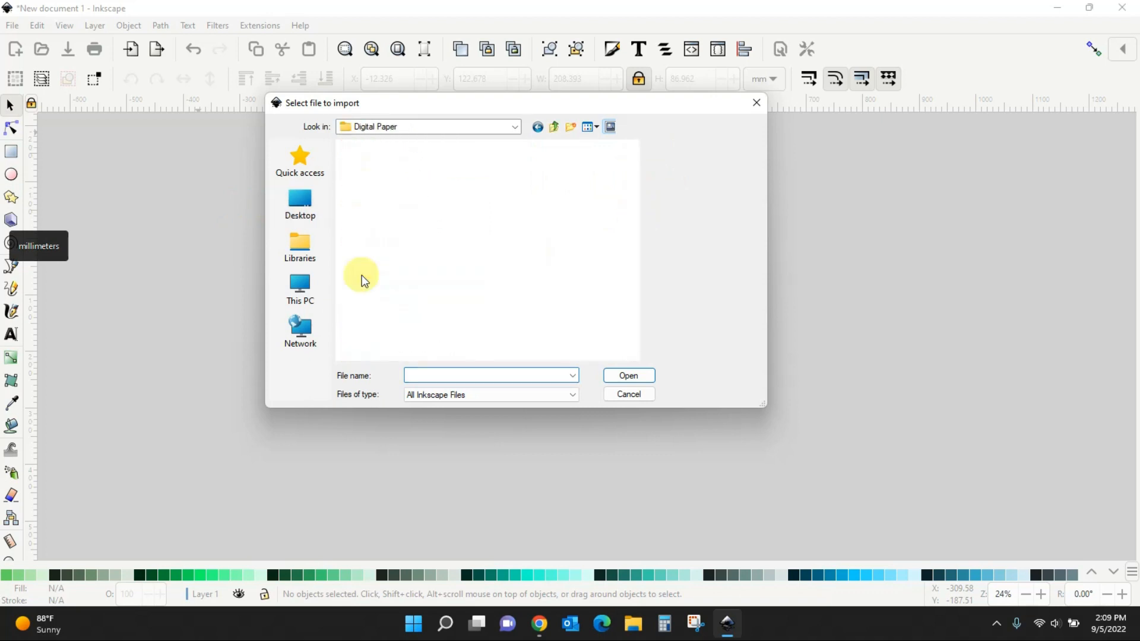
{"action": "left_click_drag", "start_coordinate": [638, 162], "coordinate": [636, 173]}
{"action": "double_click", "coordinate": [357, 204]}
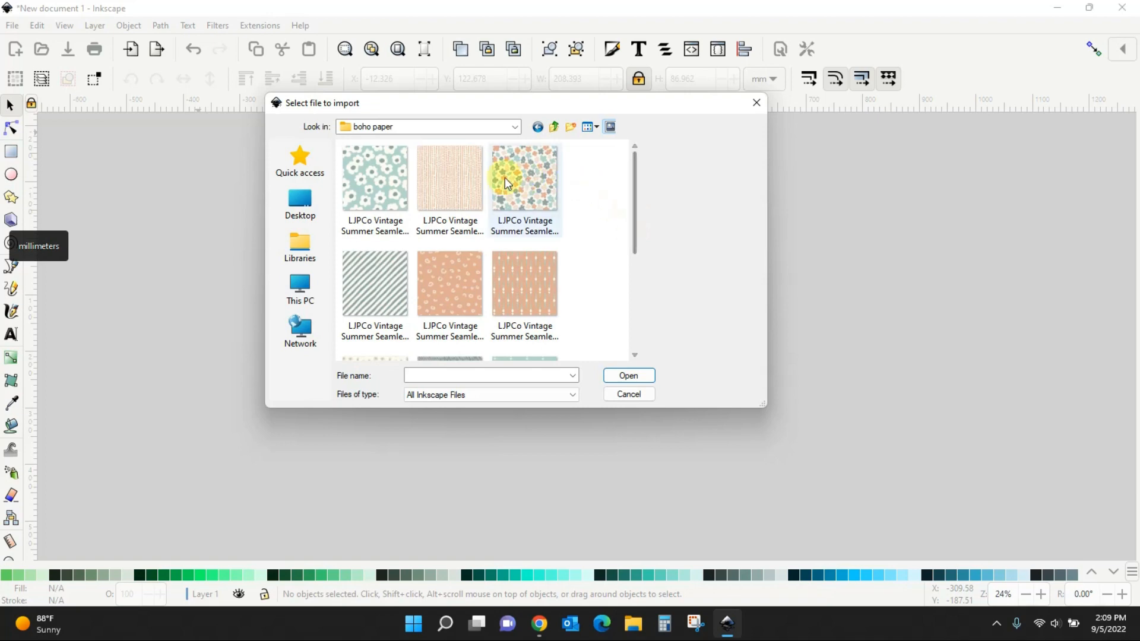
{"action": "left_click", "coordinate": [452, 191]}
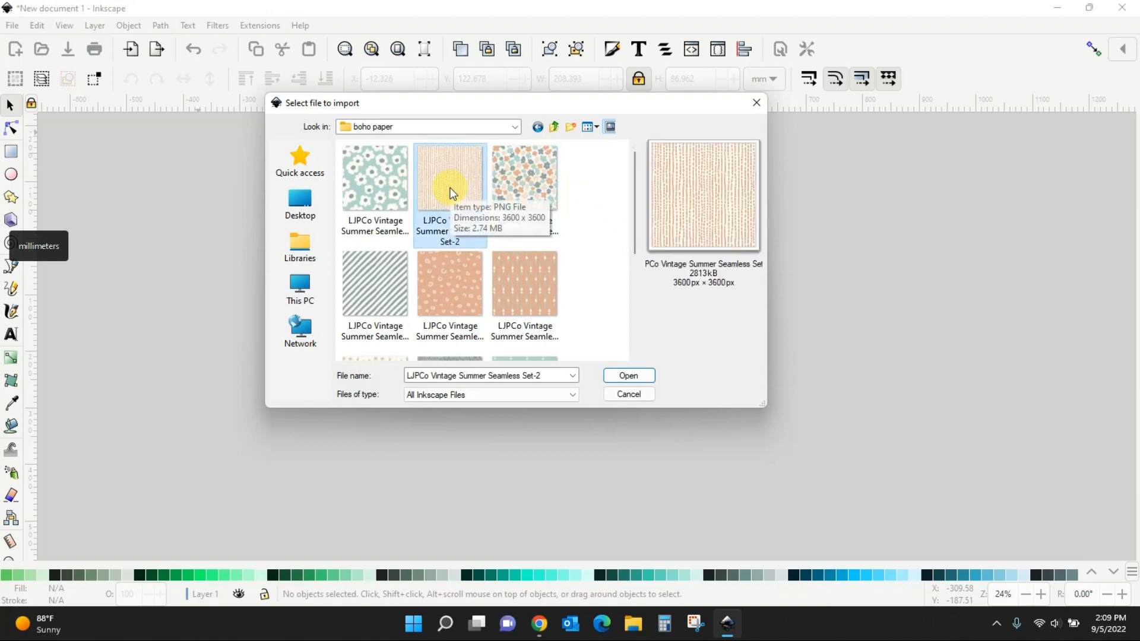
{"action": "left_click", "coordinate": [623, 376]}
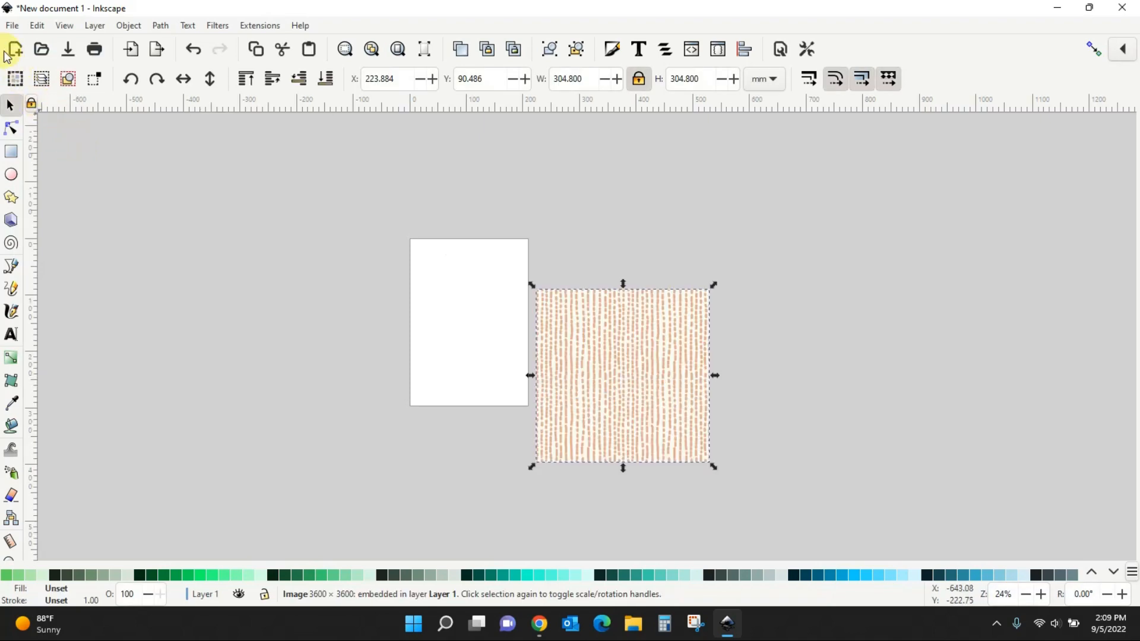
Import the multicoloured floral paper from the boho paper folder
{"action": "left_click", "coordinate": [11, 26]}
{"action": "left_click", "coordinate": [37, 207]}
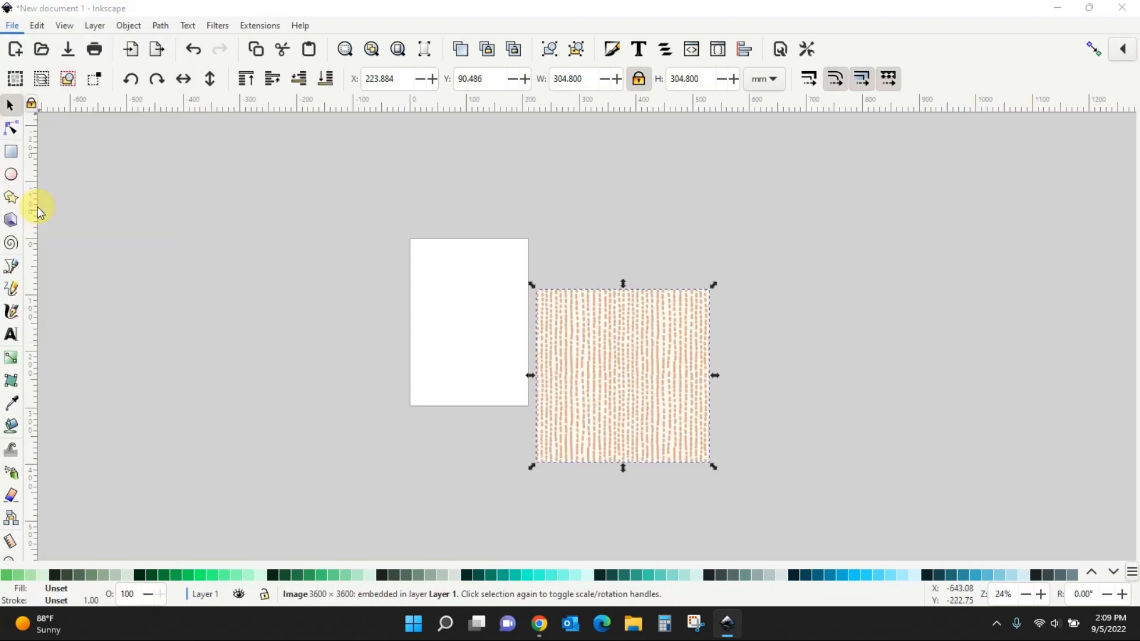
{"action": "double_click", "coordinate": [532, 190]}
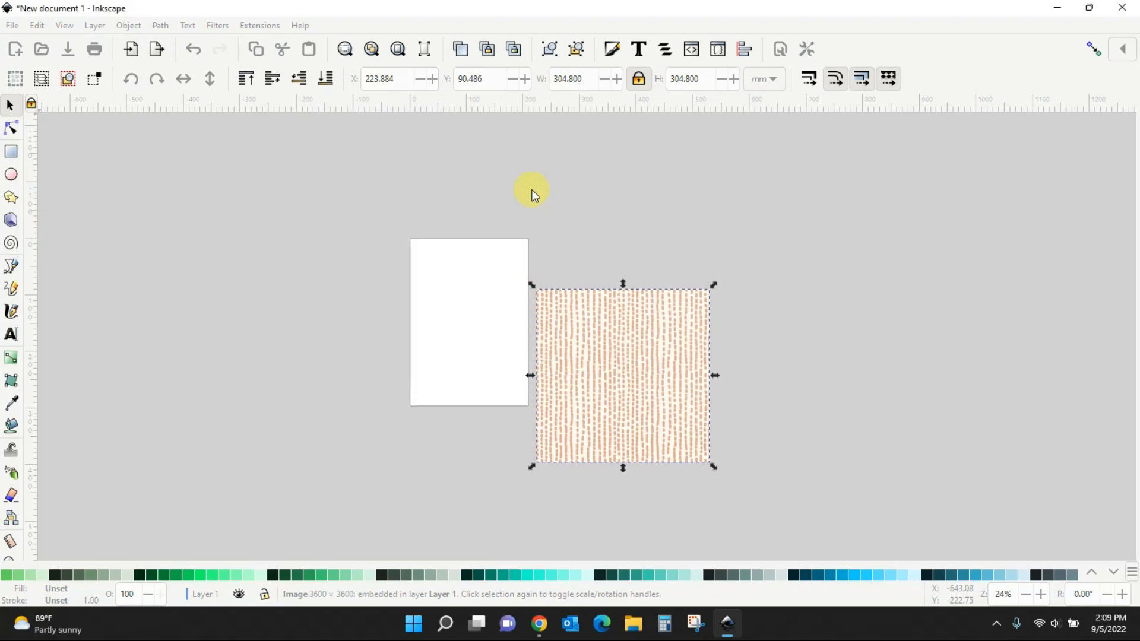
Import the grey-green scalloped paper, the last one in the boho paper folder
{"action": "left_click", "coordinate": [12, 25]}
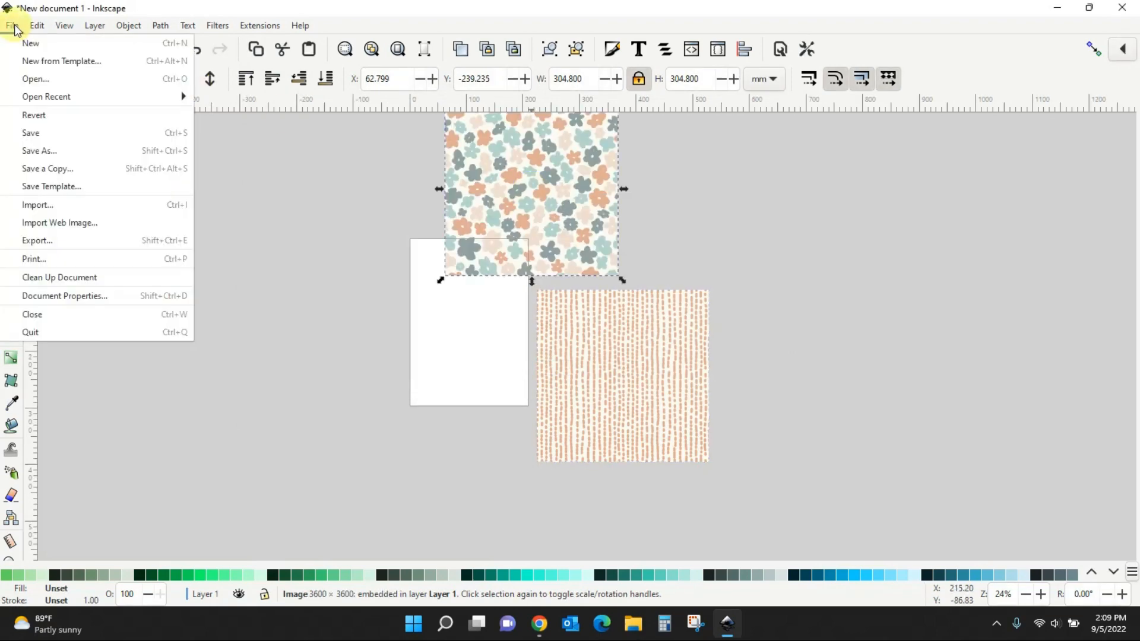
{"action": "left_click", "coordinate": [36, 204]}
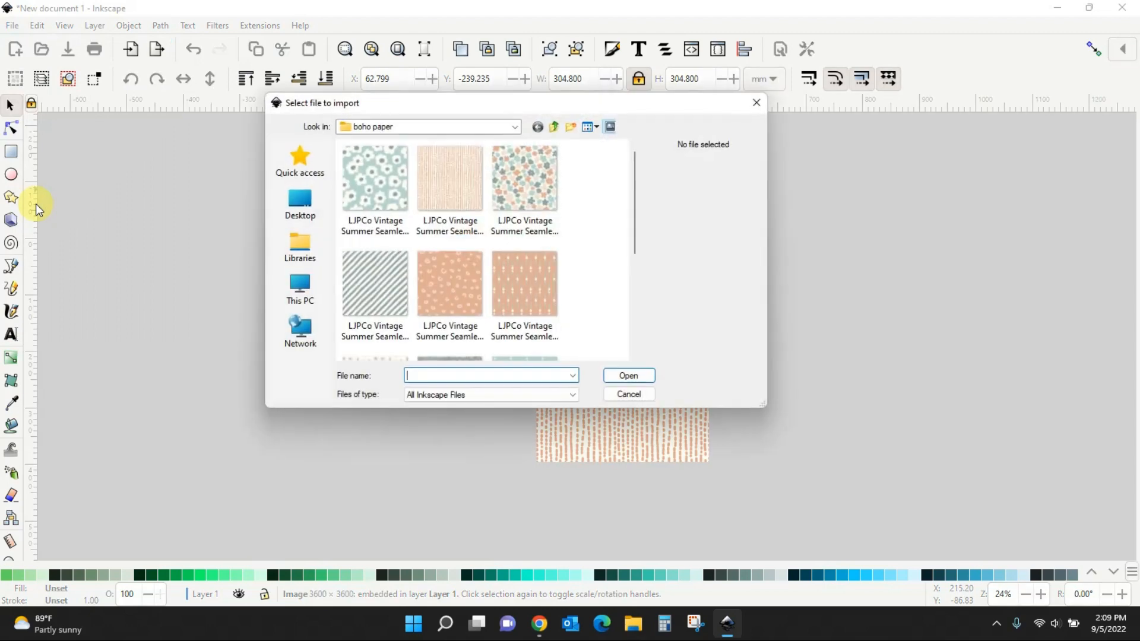
{"action": "left_click_drag", "start_coordinate": [633, 165], "coordinate": [637, 262]}
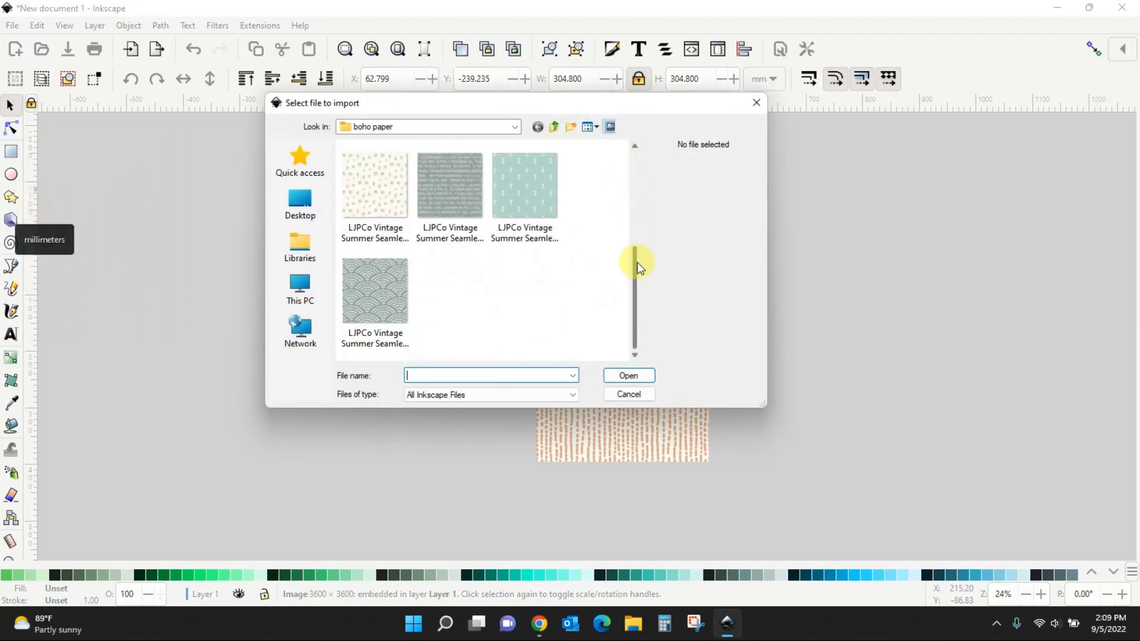
{"action": "left_click", "coordinate": [367, 291]}
{"action": "left_click", "coordinate": [368, 291]}
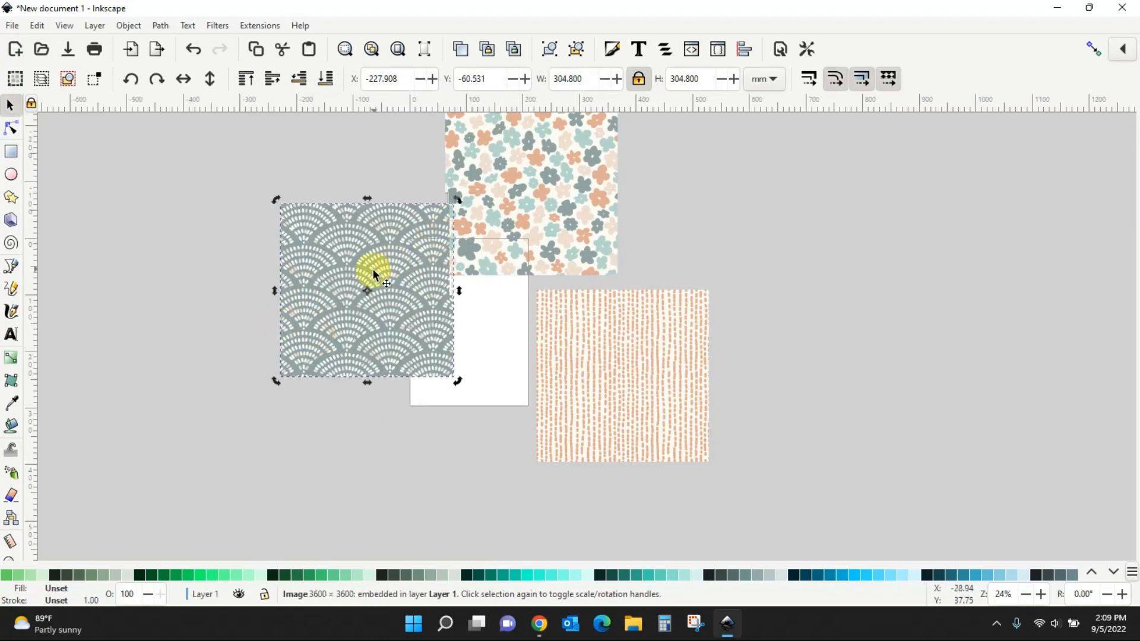
Shrink the scalloped paper to about 98 mm, the striped to about 90 mm and the floral to about 80 mm, clustered left of the page
{"action": "left_click_drag", "start_coordinate": [461, 199], "coordinate": [341, 324]}
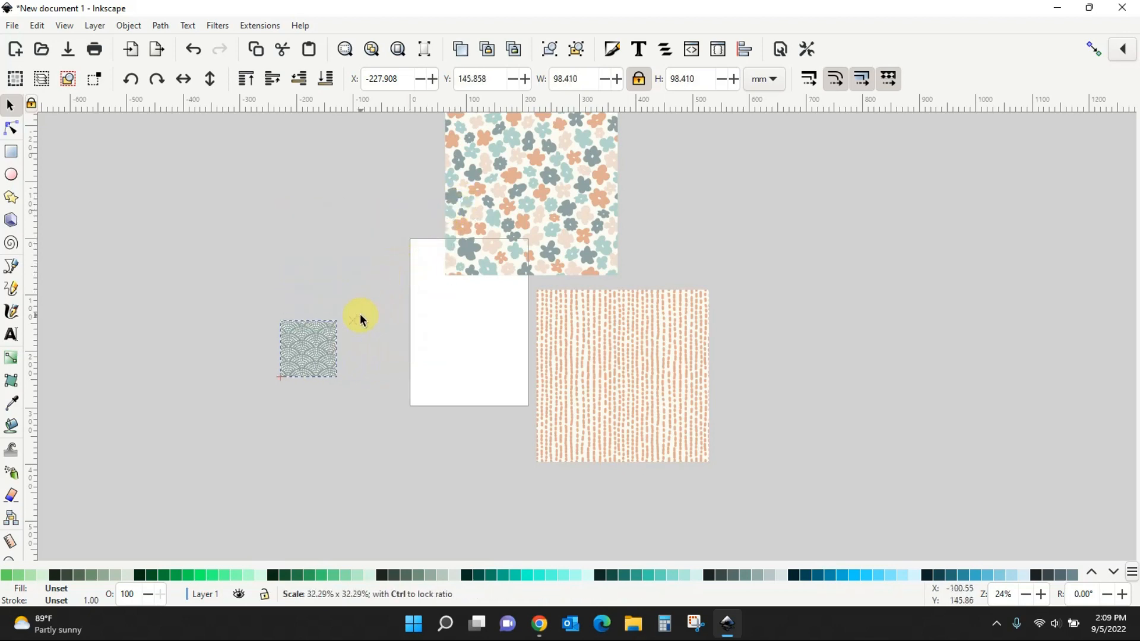
{"action": "left_click", "coordinate": [705, 314]}
{"action": "left_click_drag", "start_coordinate": [714, 286], "coordinate": [299, 301]}
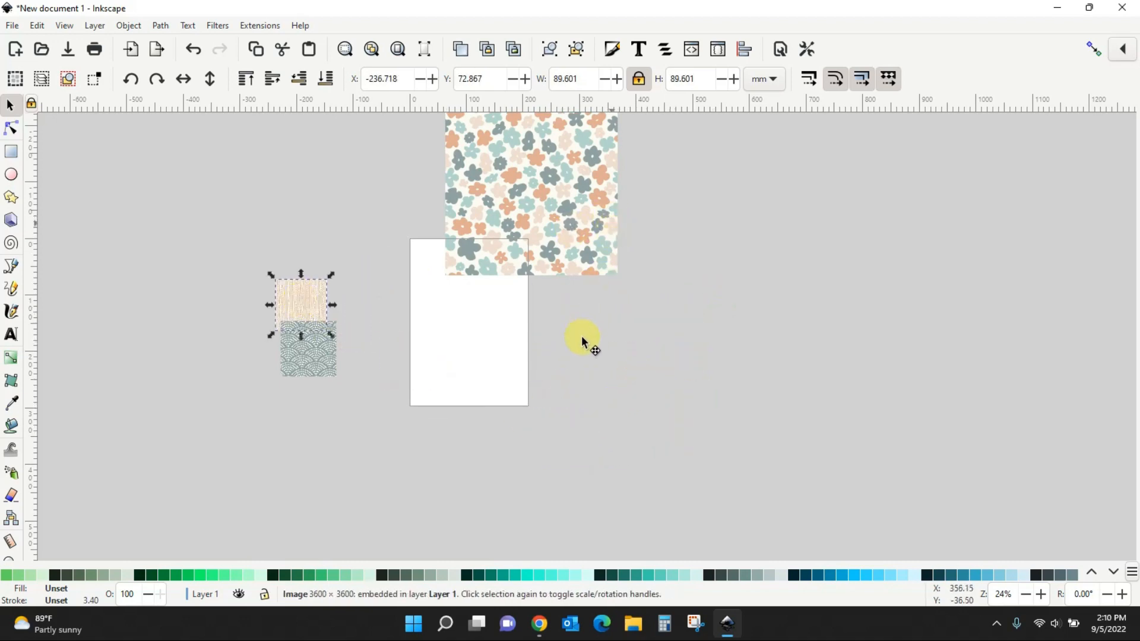
{"action": "left_click_drag", "start_coordinate": [582, 336], "coordinate": [581, 339]}
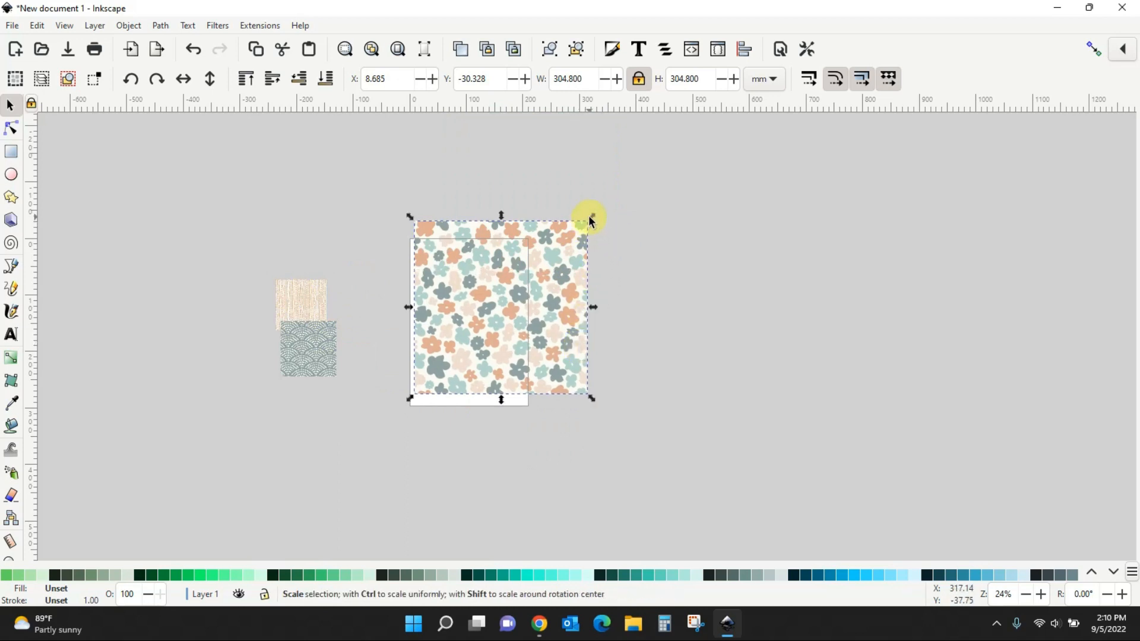
{"action": "left_click_drag", "start_coordinate": [569, 246], "coordinate": [332, 307]}
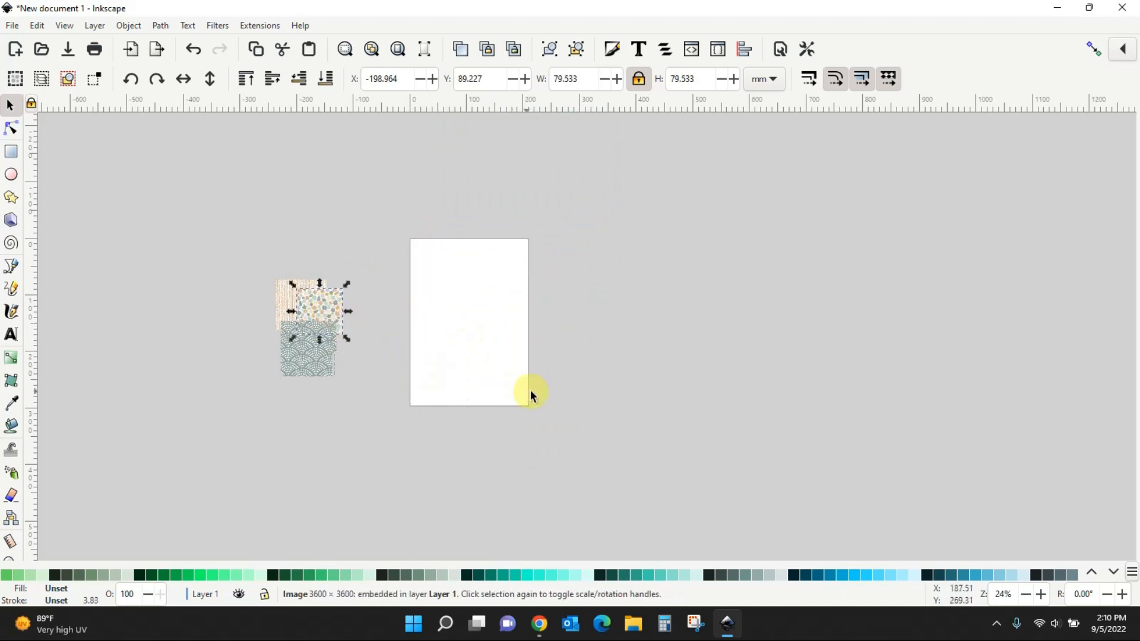
{"action": "left_click", "coordinate": [563, 393]}
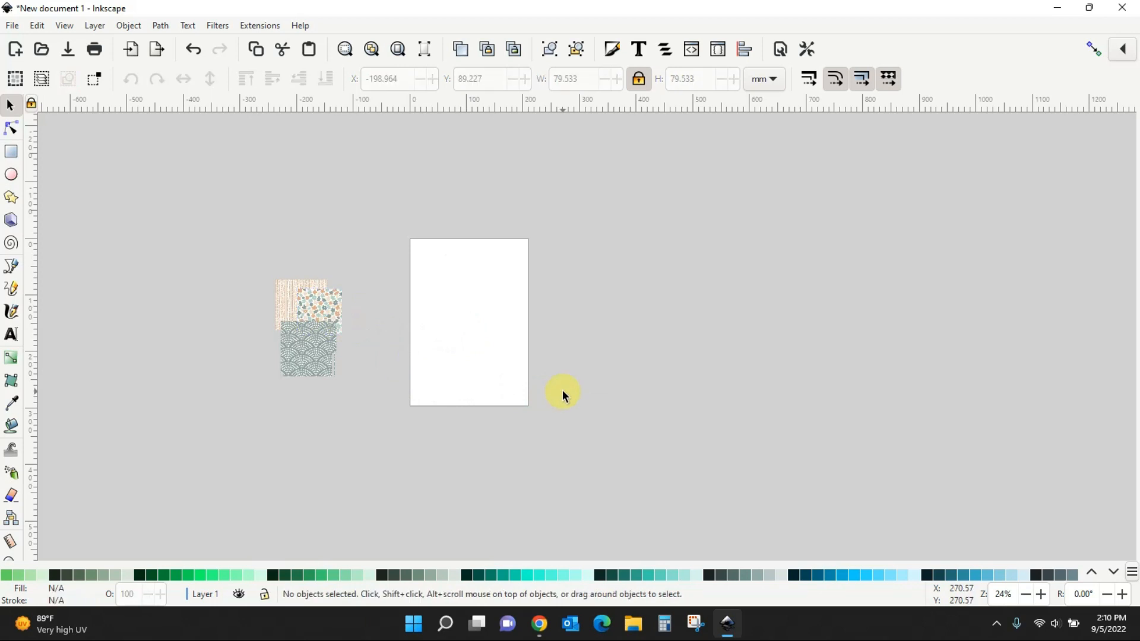
Import the outlined letter dood-d from the PNG subfolder of Doodle Letter SVG, inside the Desktop folder SVG and Files
{"action": "left_click", "coordinate": [11, 25]}
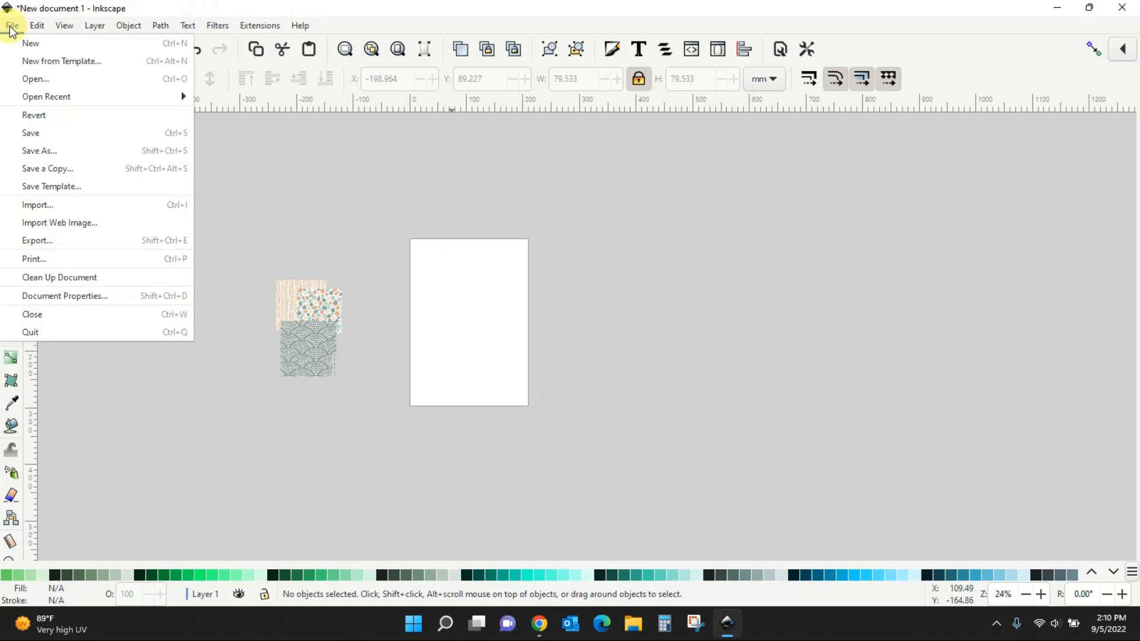
{"action": "left_click", "coordinate": [31, 205]}
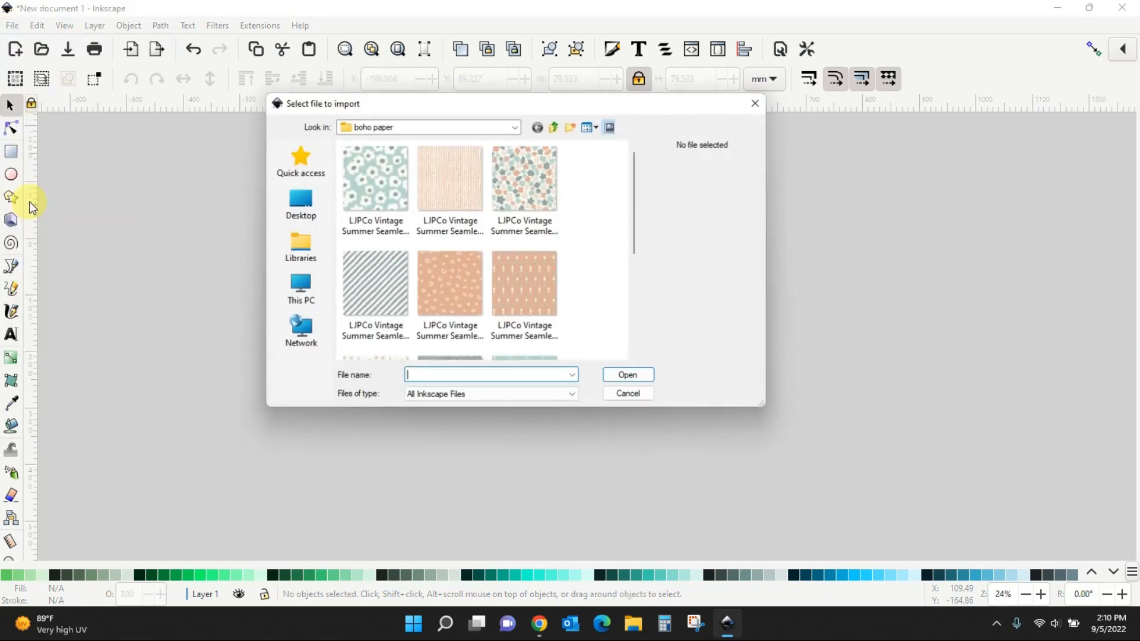
{"action": "left_click", "coordinate": [300, 208]}
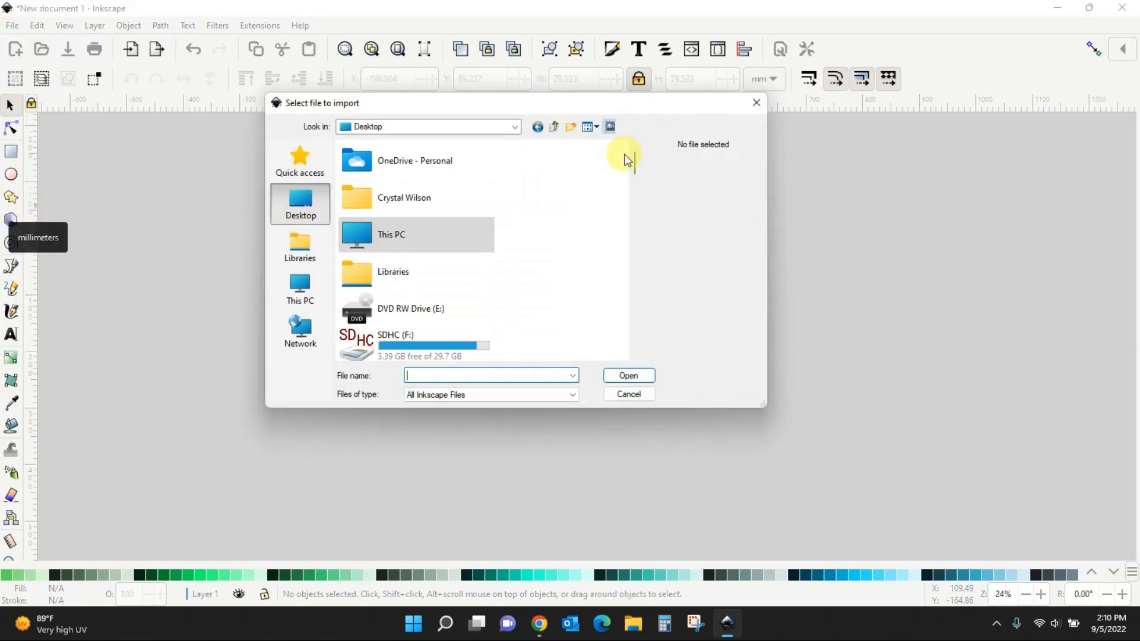
{"action": "left_click_drag", "start_coordinate": [633, 153], "coordinate": [636, 283]}
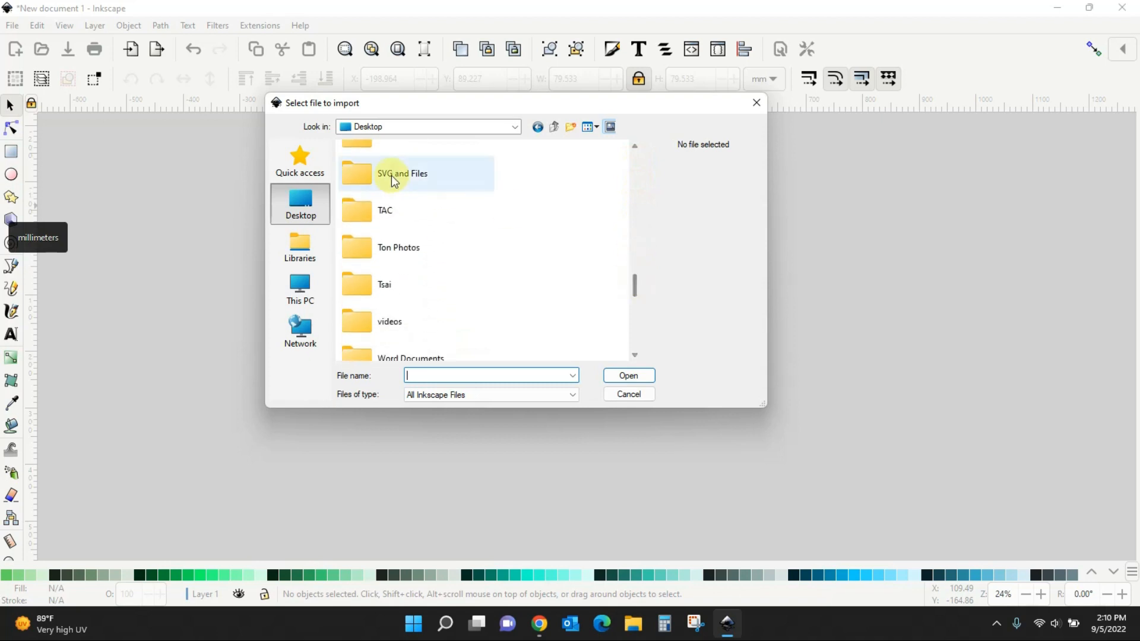
{"action": "double_click", "coordinate": [351, 176]}
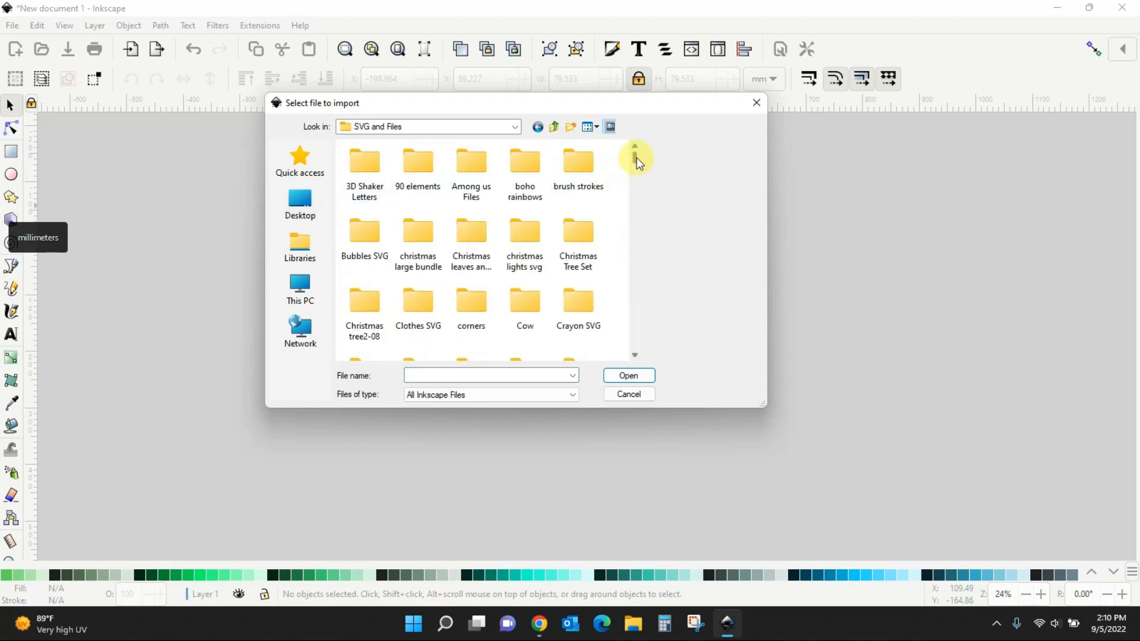
{"action": "left_click_drag", "start_coordinate": [636, 158], "coordinate": [637, 169]}
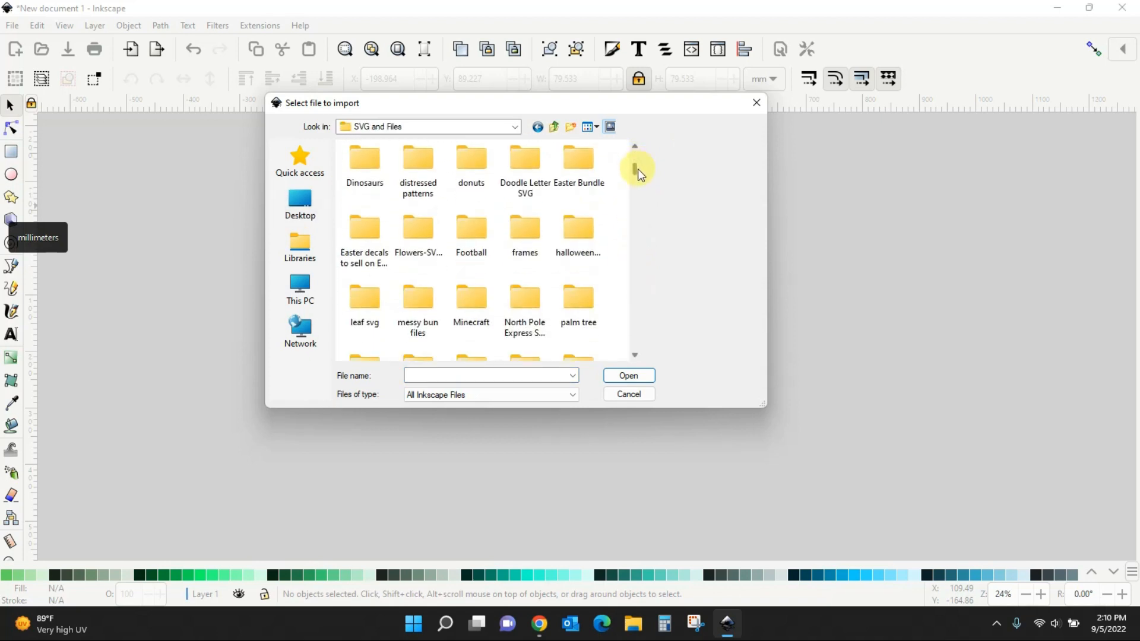
{"action": "double_click", "coordinate": [522, 155]}
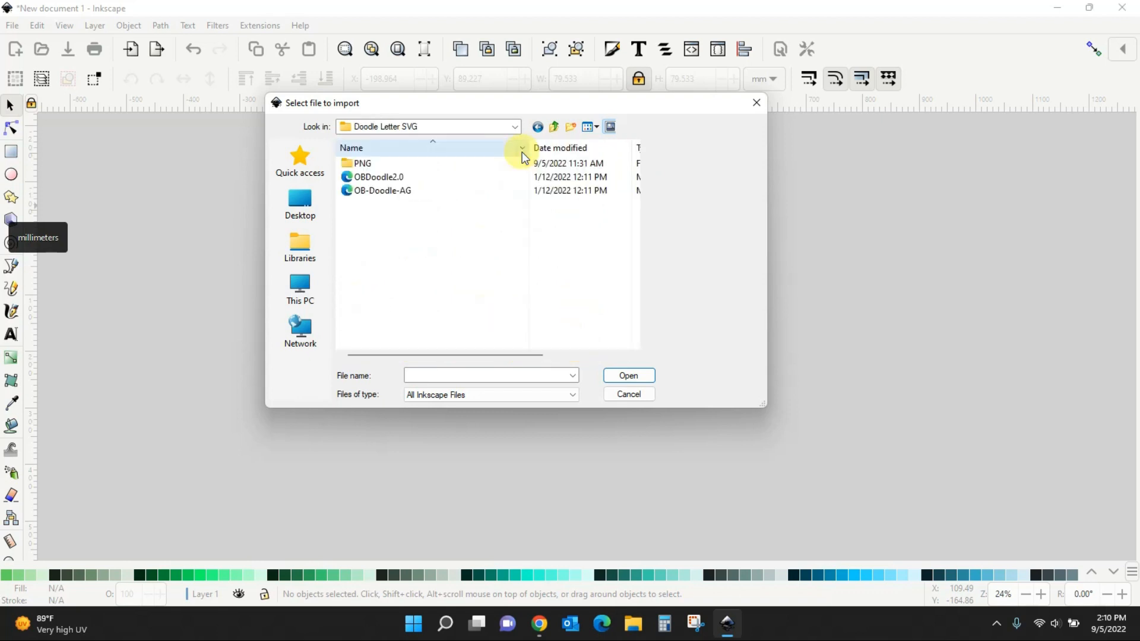
{"action": "double_click", "coordinate": [392, 168]}
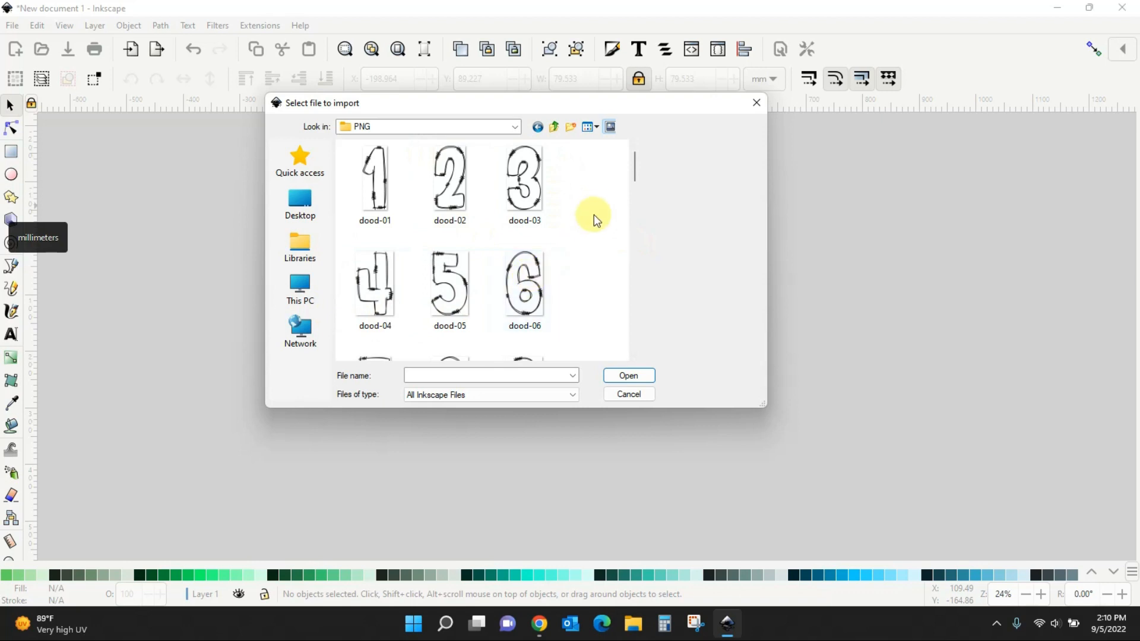
{"action": "left_click_drag", "start_coordinate": [633, 170], "coordinate": [639, 241]}
{"action": "left_click", "coordinate": [373, 278]}
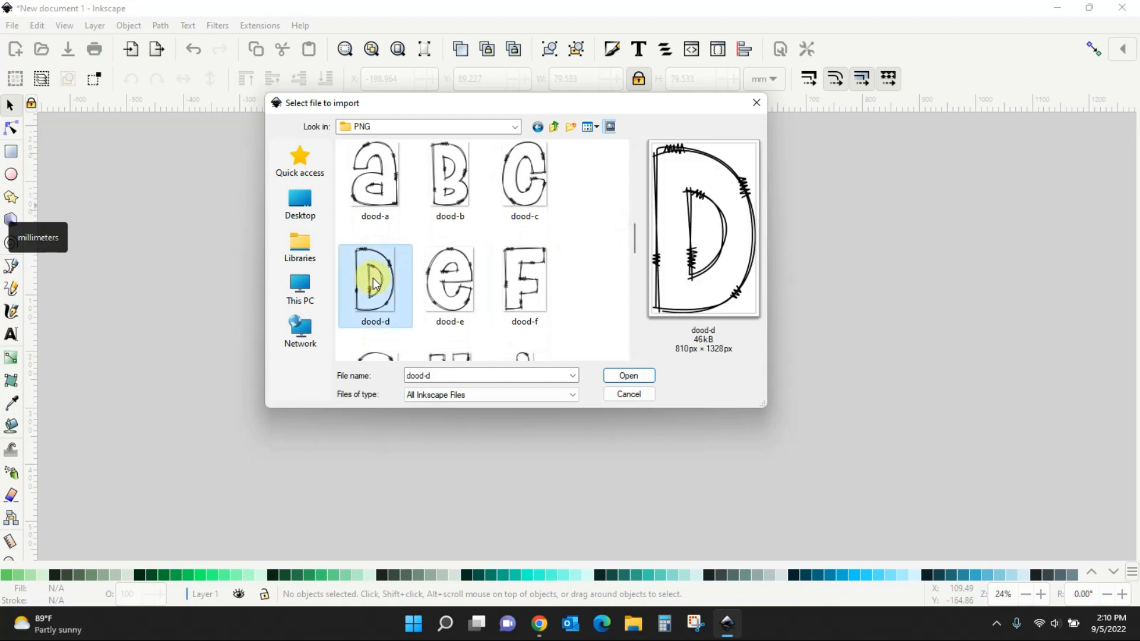
{"action": "left_click", "coordinate": [628, 376]}
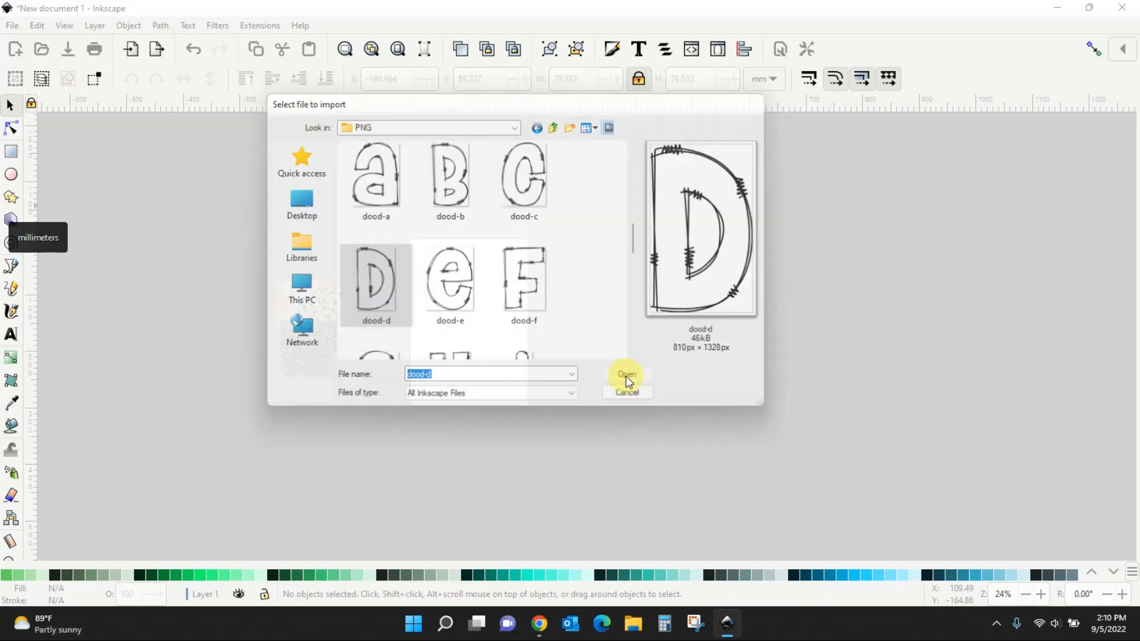
Import the outlined letter dood-o from the PNG folder
{"action": "left_click", "coordinate": [12, 25]}
{"action": "left_click", "coordinate": [38, 206]}
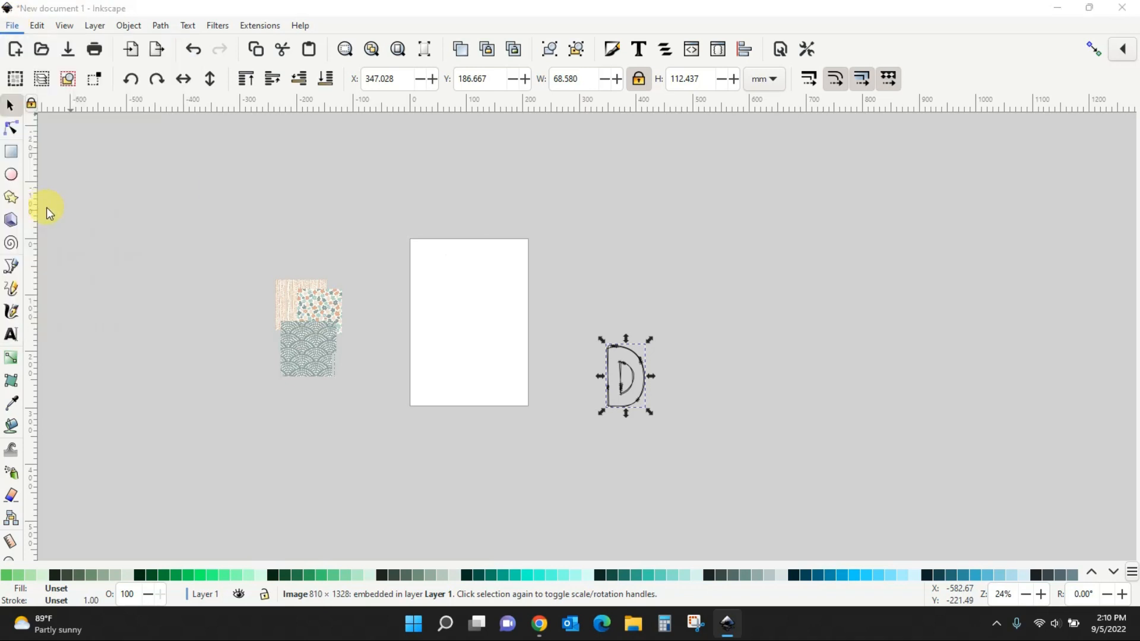
{"action": "left_click_drag", "start_coordinate": [633, 173], "coordinate": [640, 284]}
{"action": "left_click", "coordinate": [552, 285]}
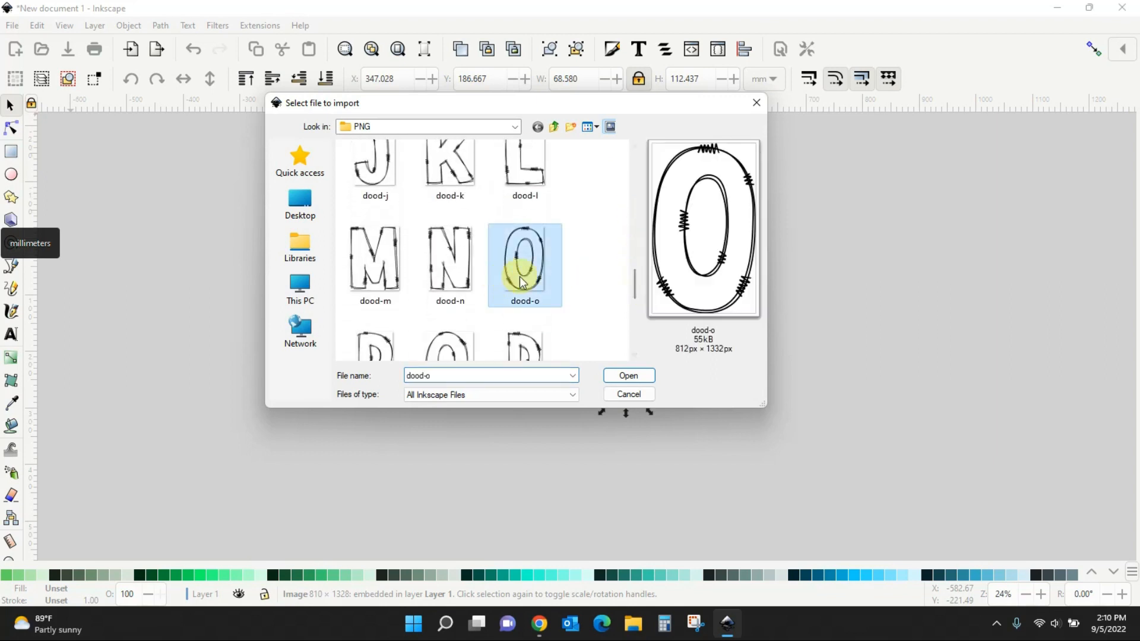
{"action": "left_click", "coordinate": [628, 377]}
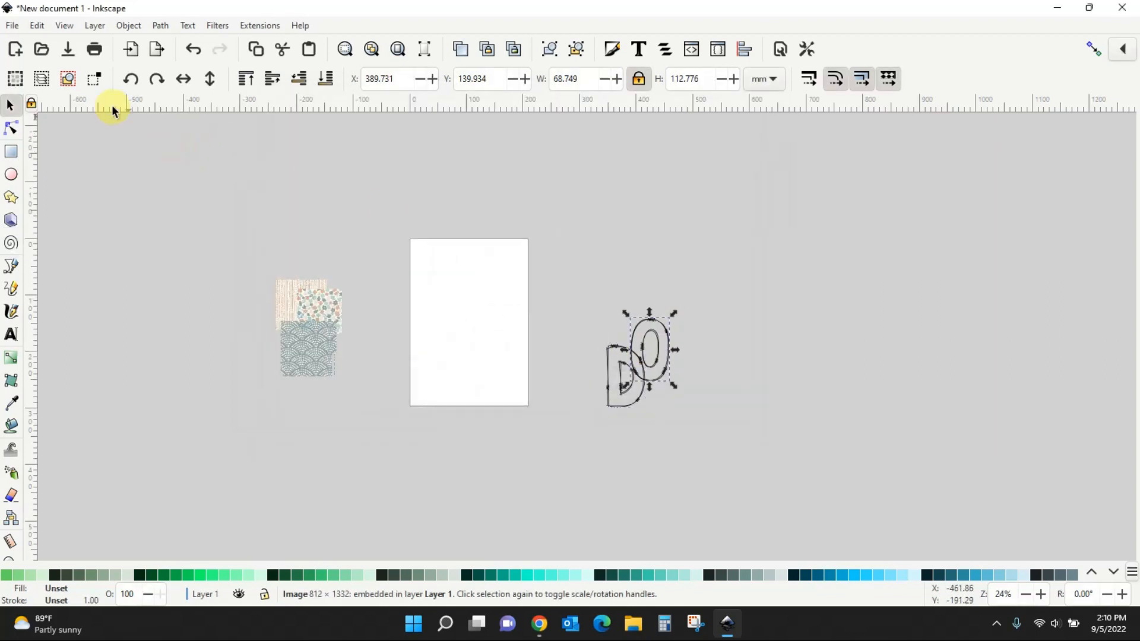
Import the outlined letter dood-l from the PNG folder
{"action": "left_click", "coordinate": [12, 25]}
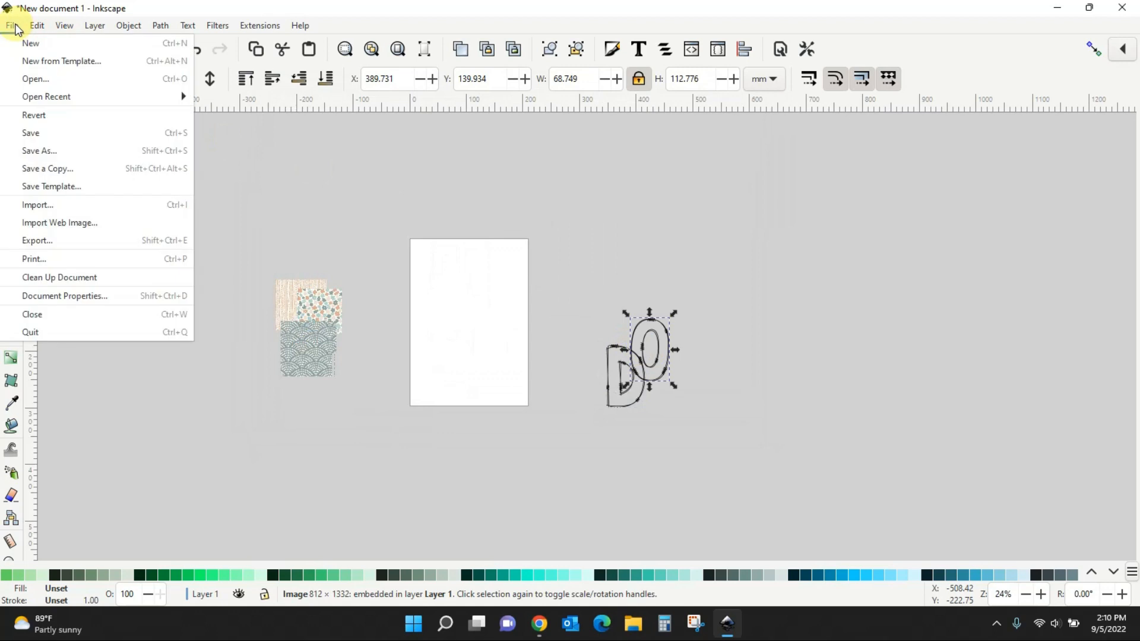
{"action": "left_click", "coordinate": [31, 204]}
{"action": "left_click_drag", "start_coordinate": [635, 169], "coordinate": [634, 275]}
{"action": "left_click", "coordinate": [515, 191]}
{"action": "left_click", "coordinate": [636, 384]}
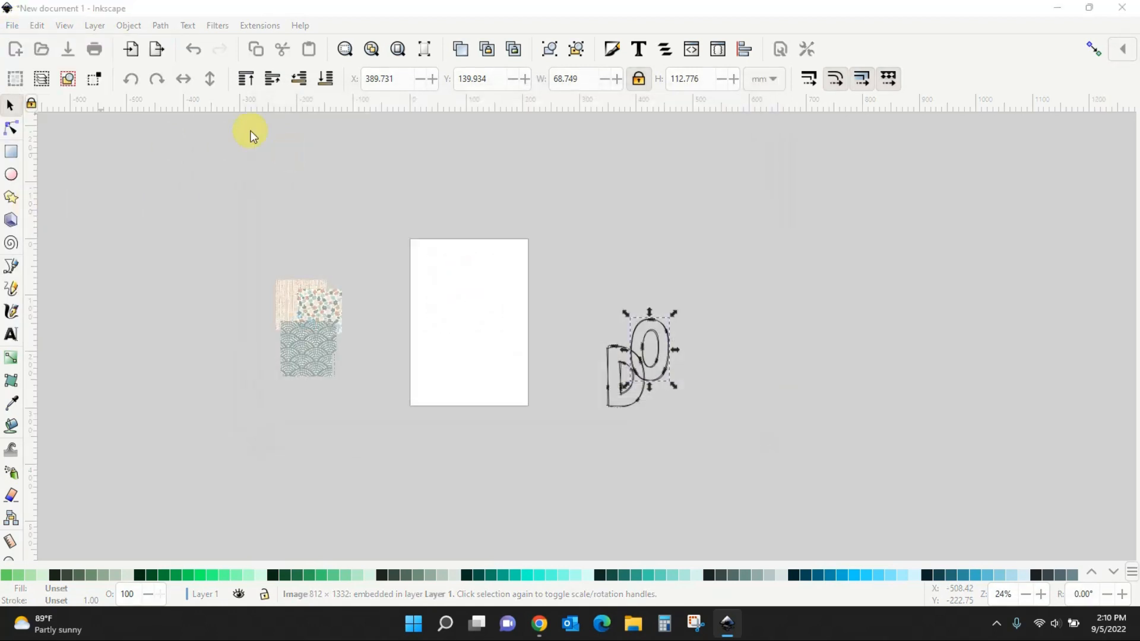
Import the outlined letter dood-e from the PNG folder and place it on the page, against its right edge
{"action": "left_click", "coordinate": [10, 27]}
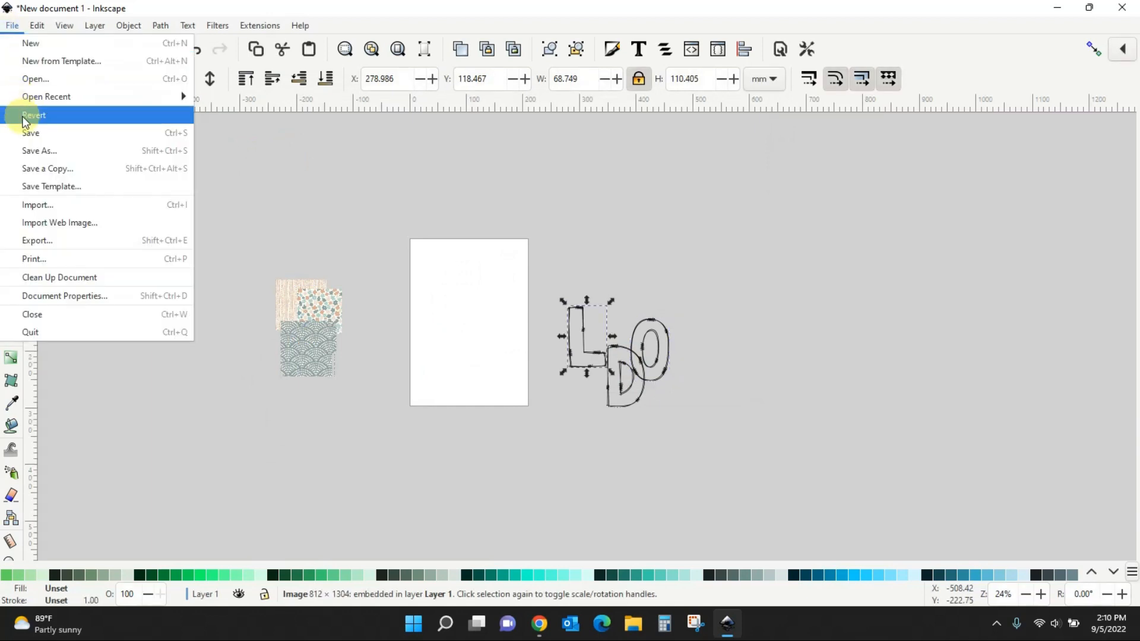
{"action": "left_click", "coordinate": [31, 204]}
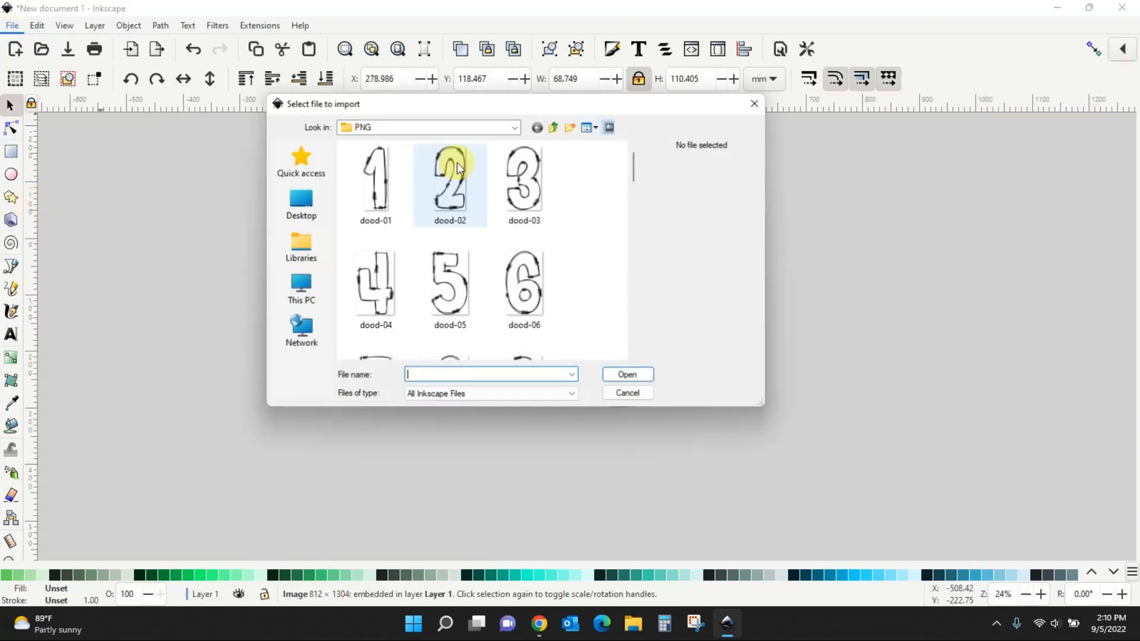
{"action": "left_click_drag", "start_coordinate": [634, 166], "coordinate": [644, 236]}
{"action": "left_click", "coordinate": [456, 254]}
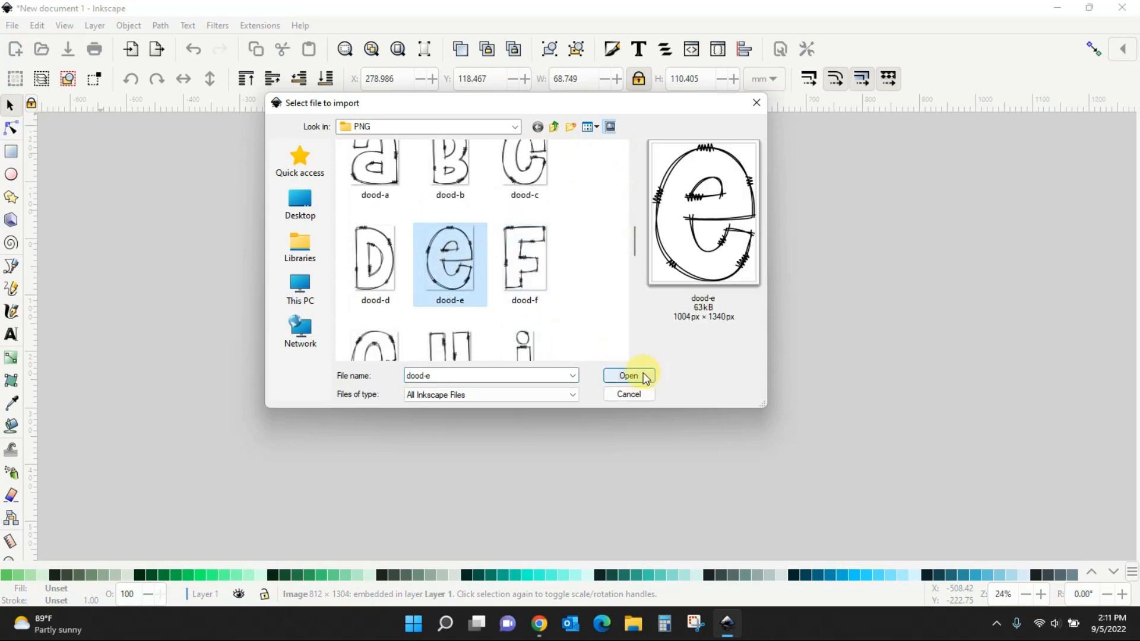
{"action": "left_click", "coordinate": [636, 380]}
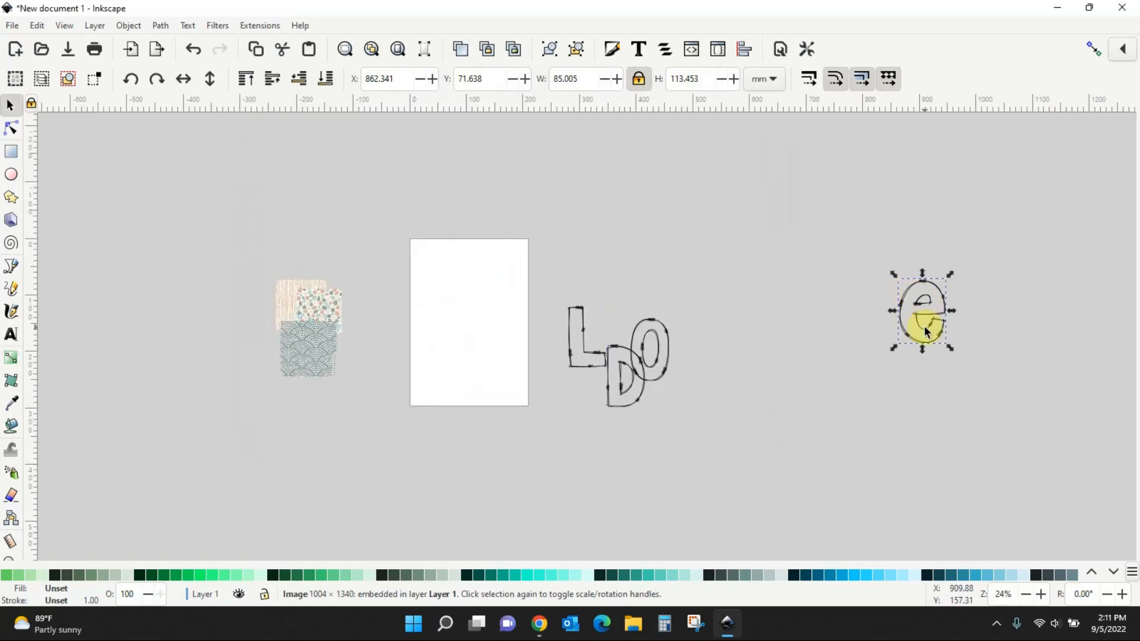
{"action": "left_click_drag", "start_coordinate": [925, 327], "coordinate": [565, 395]}
{"action": "left_click_drag", "start_coordinate": [914, 306], "coordinate": [500, 308]}
Duplicate the letter D and move the copy to the upper part of the page, above and left of the e
{"action": "left_click", "coordinate": [616, 351]}
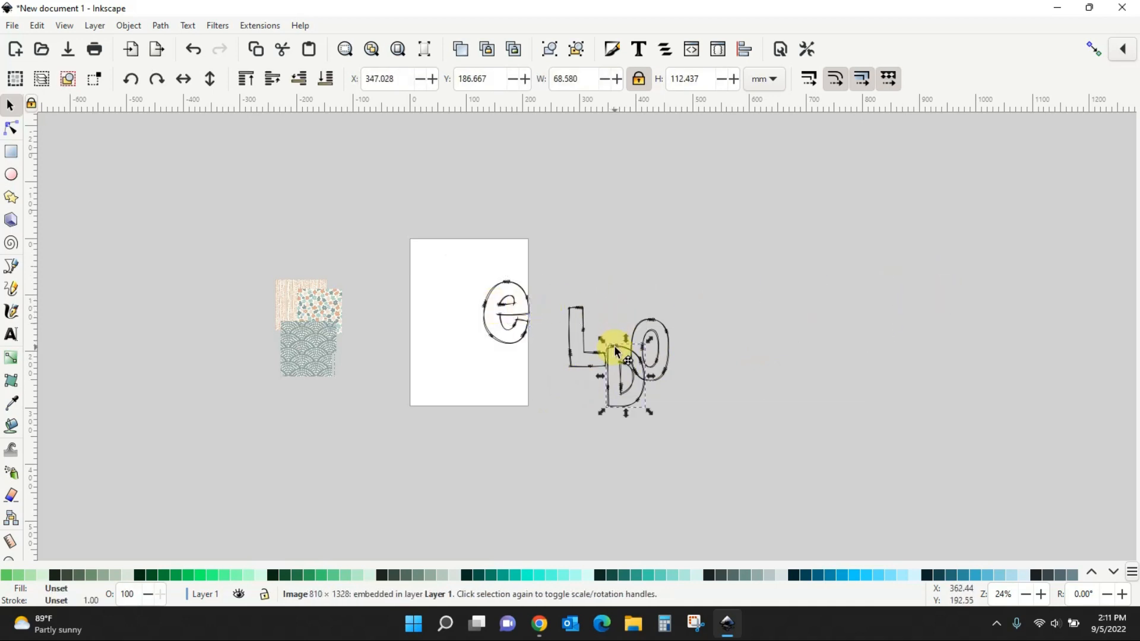
{"action": "right_click", "coordinate": [614, 347]}
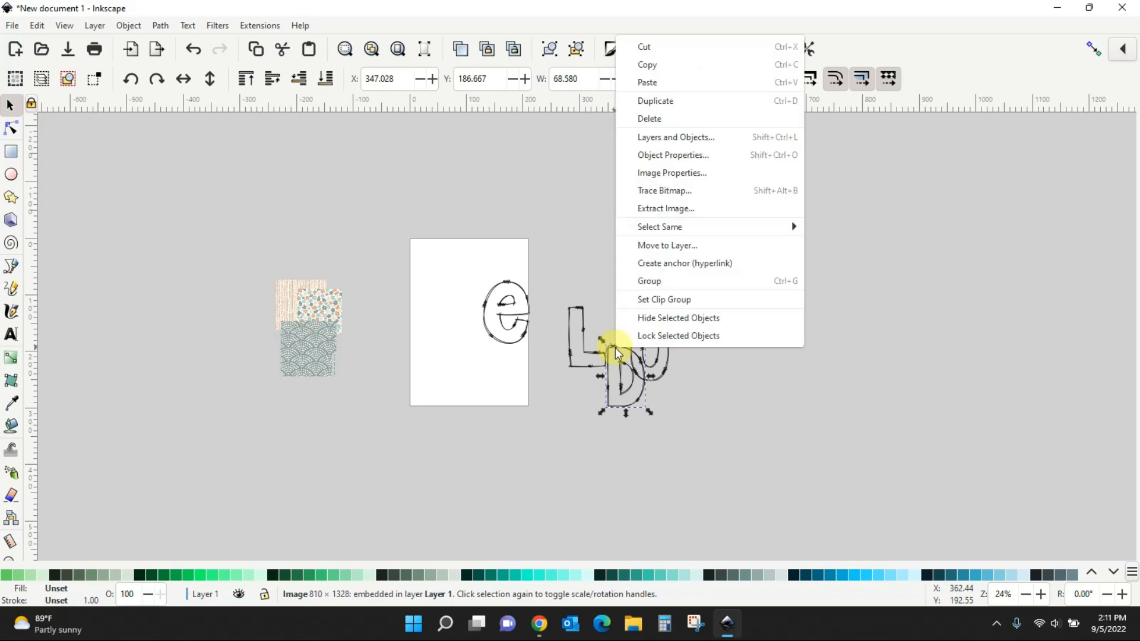
{"action": "left_click", "coordinate": [656, 101]}
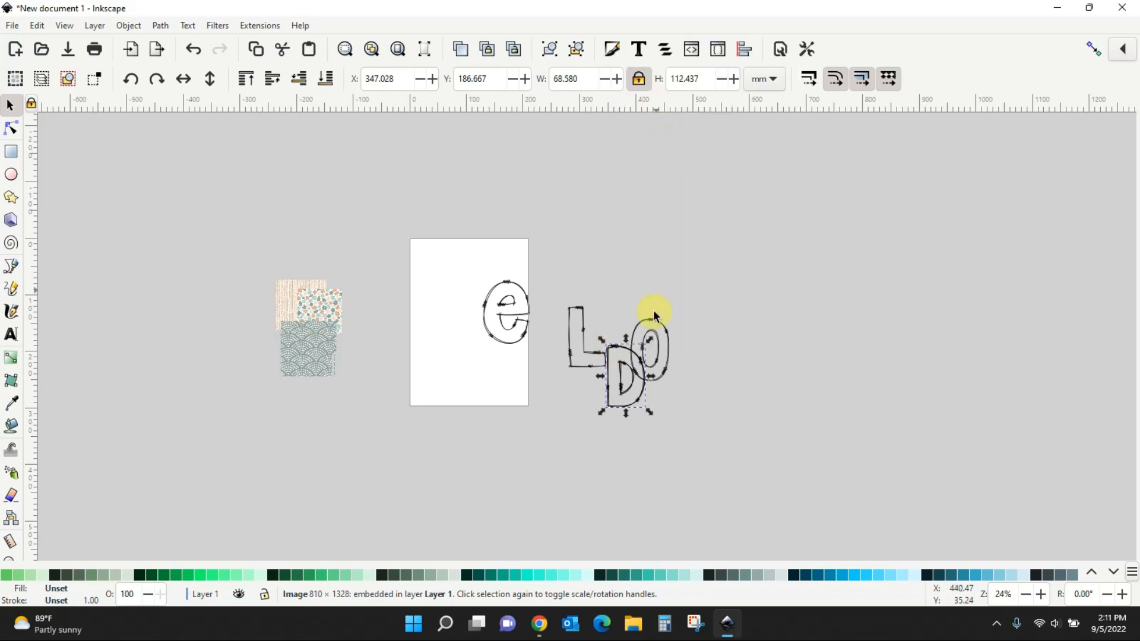
{"action": "left_click_drag", "start_coordinate": [619, 339], "coordinate": [438, 244]}
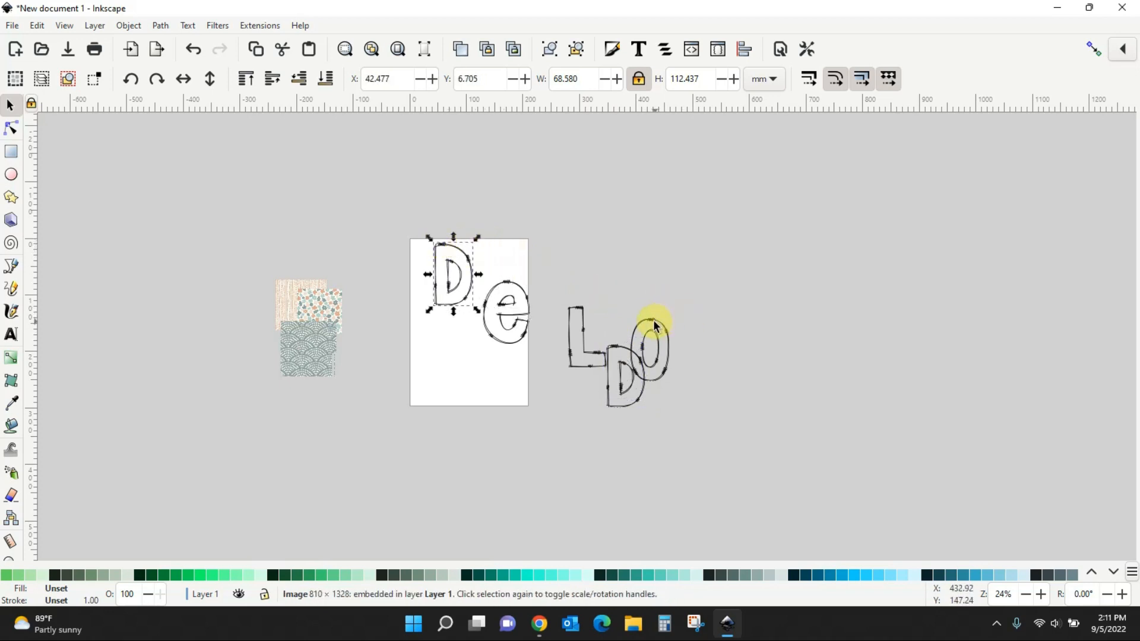
Move the O image beside the D on the page and place a duplicate O immediately after it
{"action": "left_click_drag", "start_coordinate": [653, 324], "coordinate": [485, 241]}
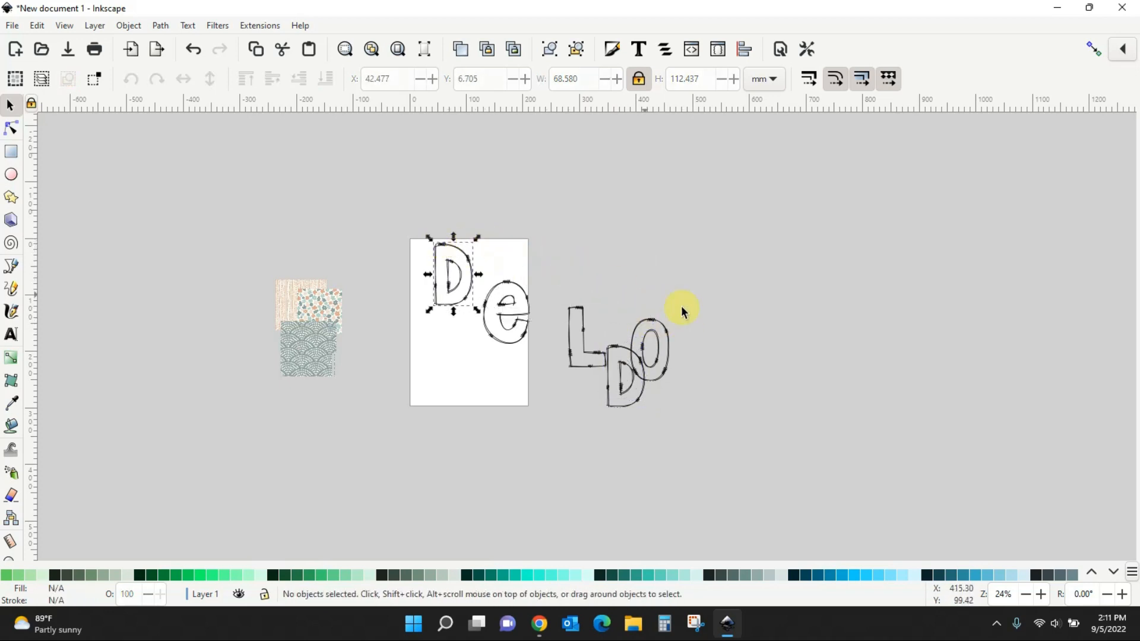
{"action": "left_click", "coordinate": [654, 321]}
{"action": "left_click_drag", "start_coordinate": [653, 321], "coordinate": [534, 260]}
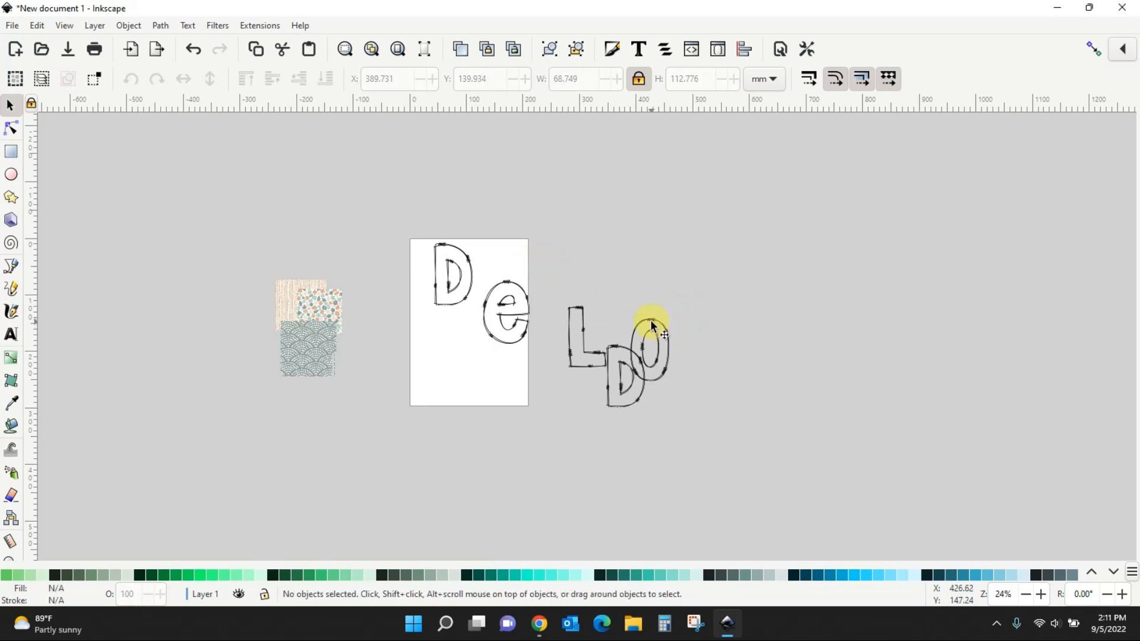
{"action": "left_click_drag", "start_coordinate": [652, 325], "coordinate": [552, 306]}
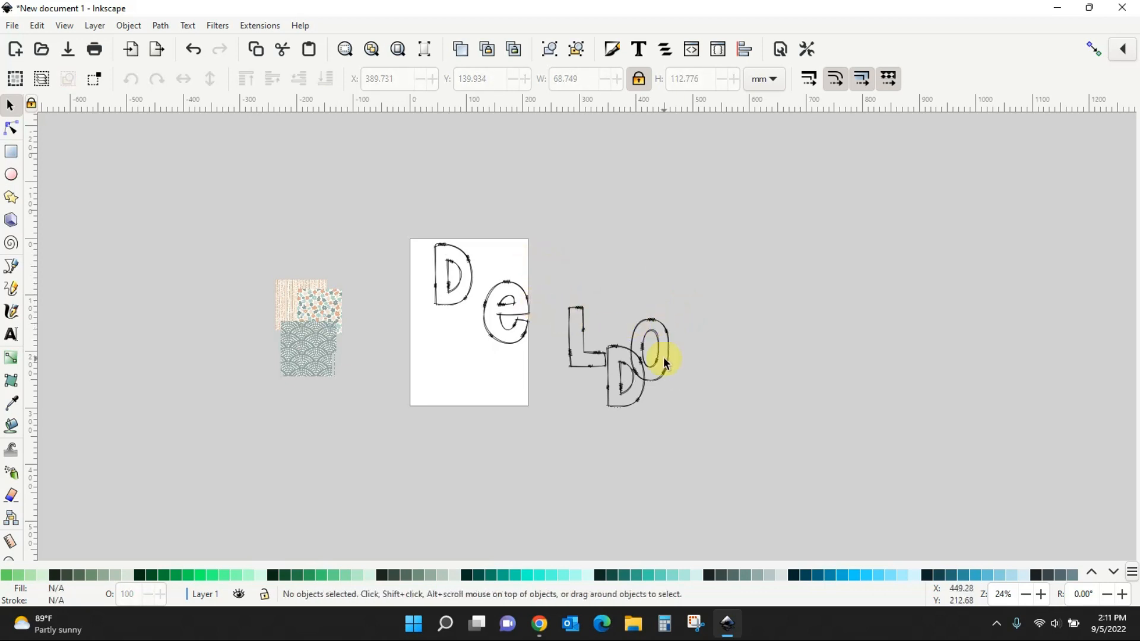
{"action": "scroll", "coordinate": [659, 356], "scroll_direction": "up", "scroll_amount": 1}
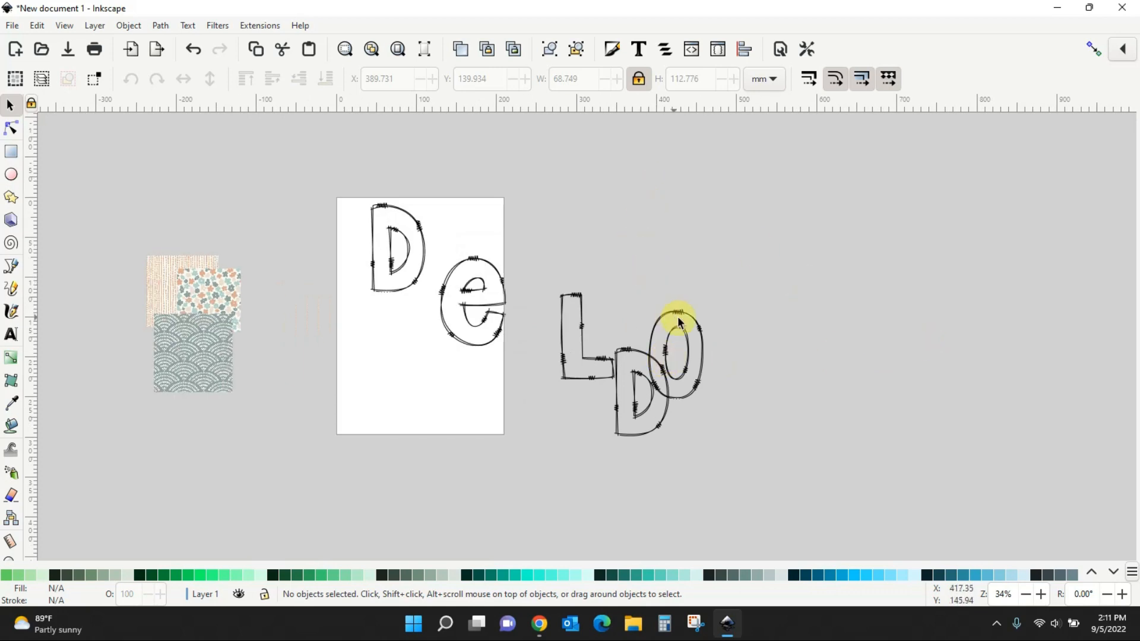
{"action": "left_click_drag", "start_coordinate": [677, 317], "coordinate": [449, 211]}
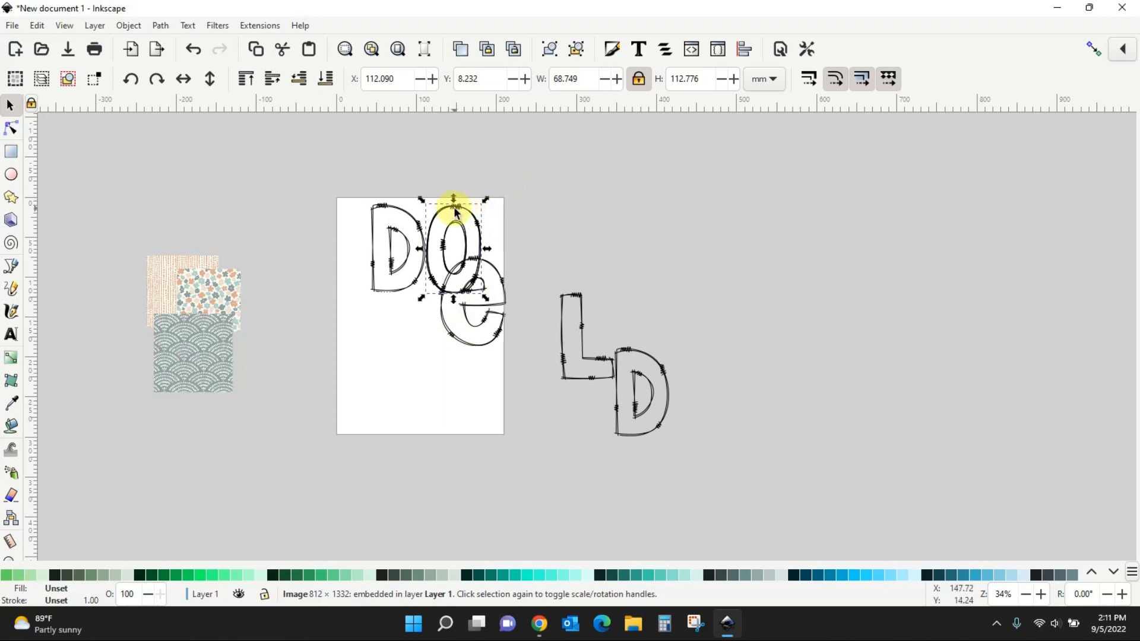
{"action": "left_click_drag", "start_coordinate": [455, 212], "coordinate": [517, 214]}
Line up the second D, the L and the e images after the two Os to spell DOODLE
{"action": "left_click", "coordinate": [628, 355]}
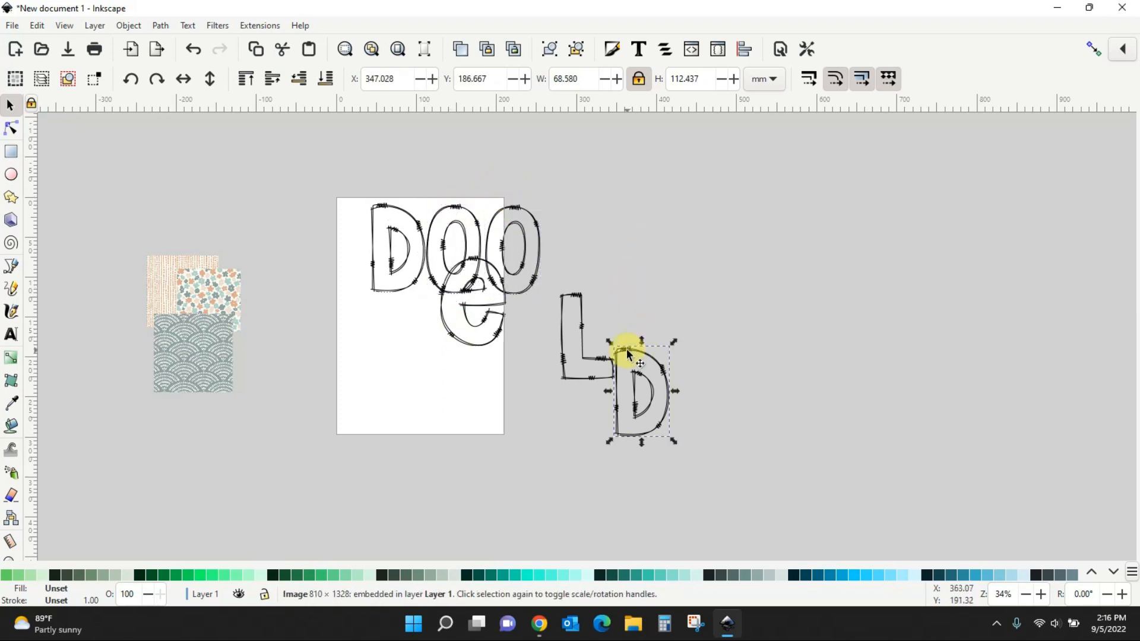
{"action": "left_click_drag", "start_coordinate": [628, 354], "coordinate": [568, 214]}
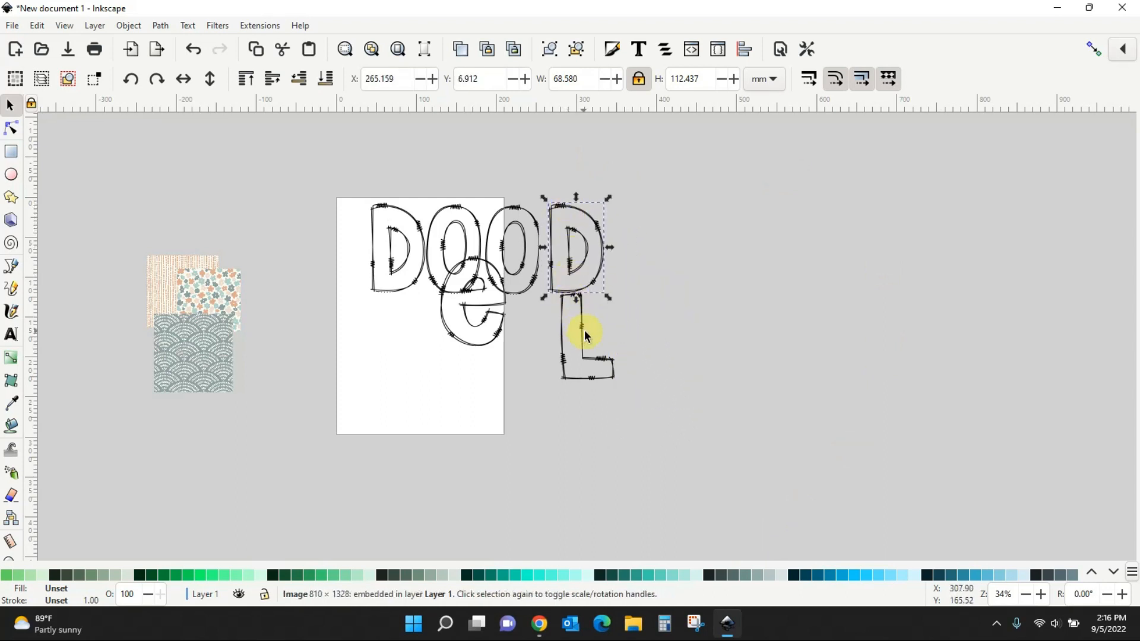
{"action": "left_click", "coordinate": [582, 330]}
{"action": "left_click_drag", "start_coordinate": [580, 326], "coordinate": [644, 239]}
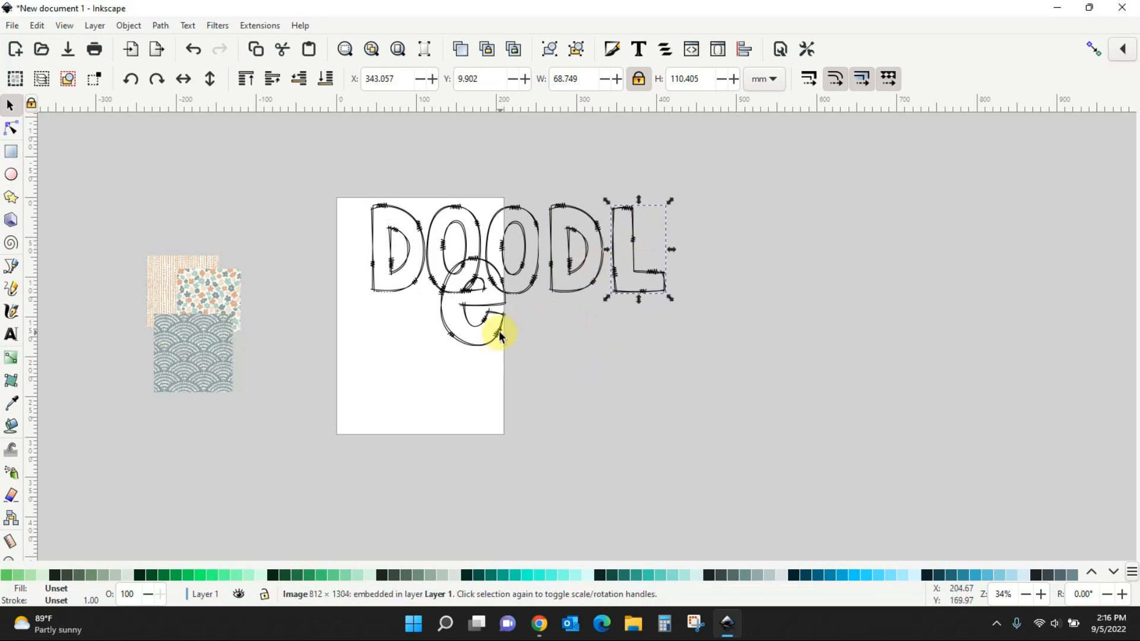
{"action": "key", "text": "Escape"}
{"action": "left_click_drag", "start_coordinate": [498, 336], "coordinate": [731, 291]}
{"action": "key", "text": "Escape"}
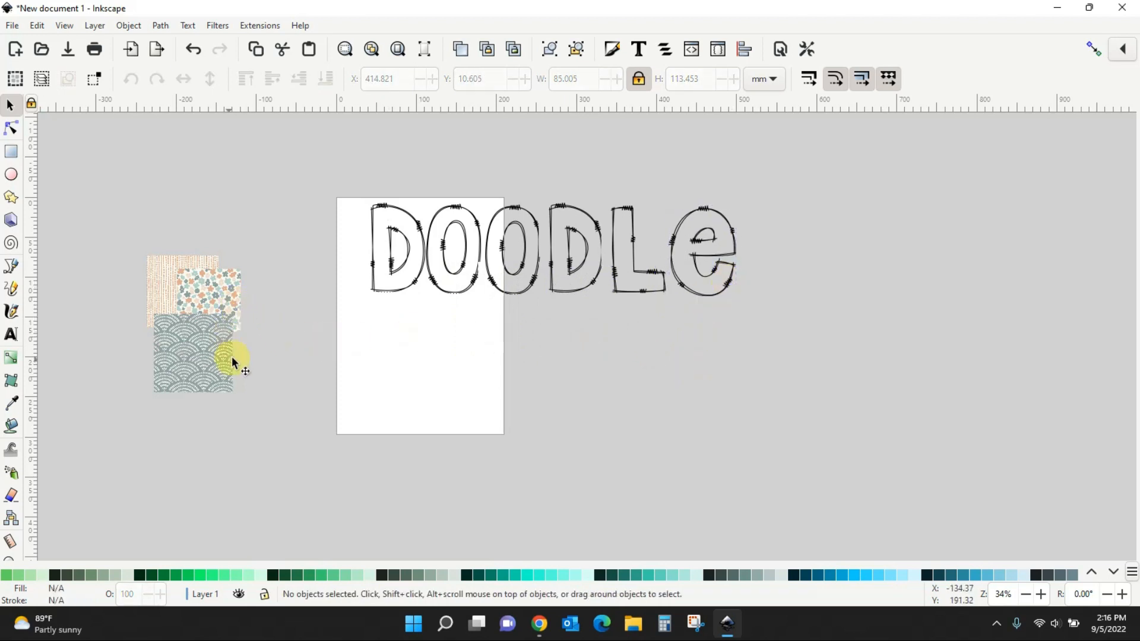
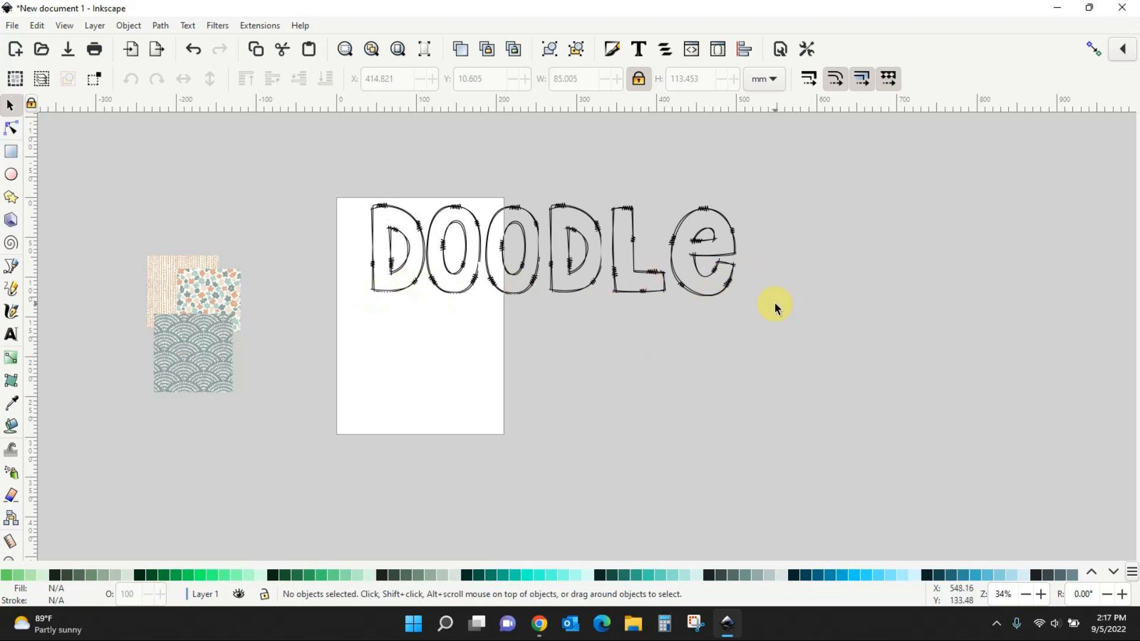
Open Trace Bitmap for the first D image and widen the settings area
{"action": "left_click", "coordinate": [392, 269]}
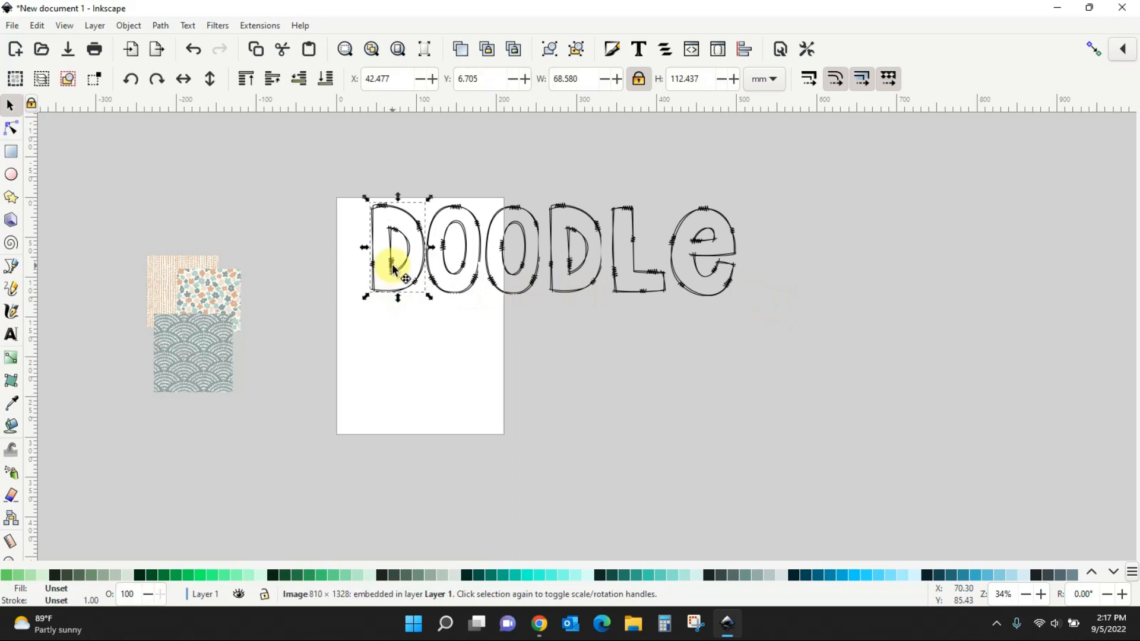
{"action": "left_click", "coordinate": [160, 26]}
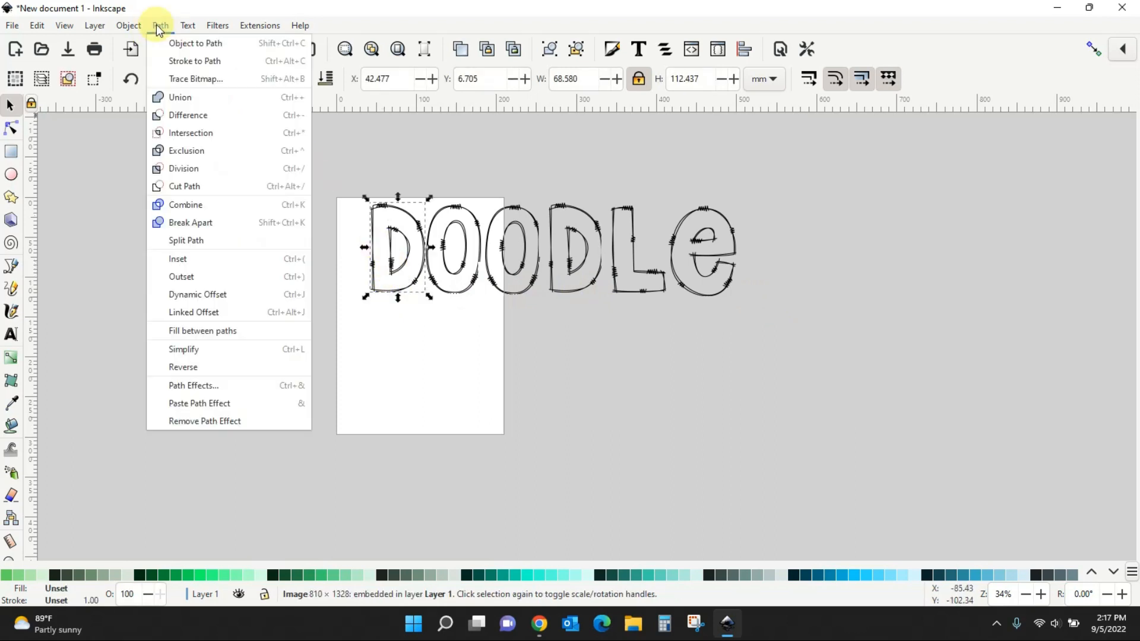
{"action": "left_click", "coordinate": [189, 78]}
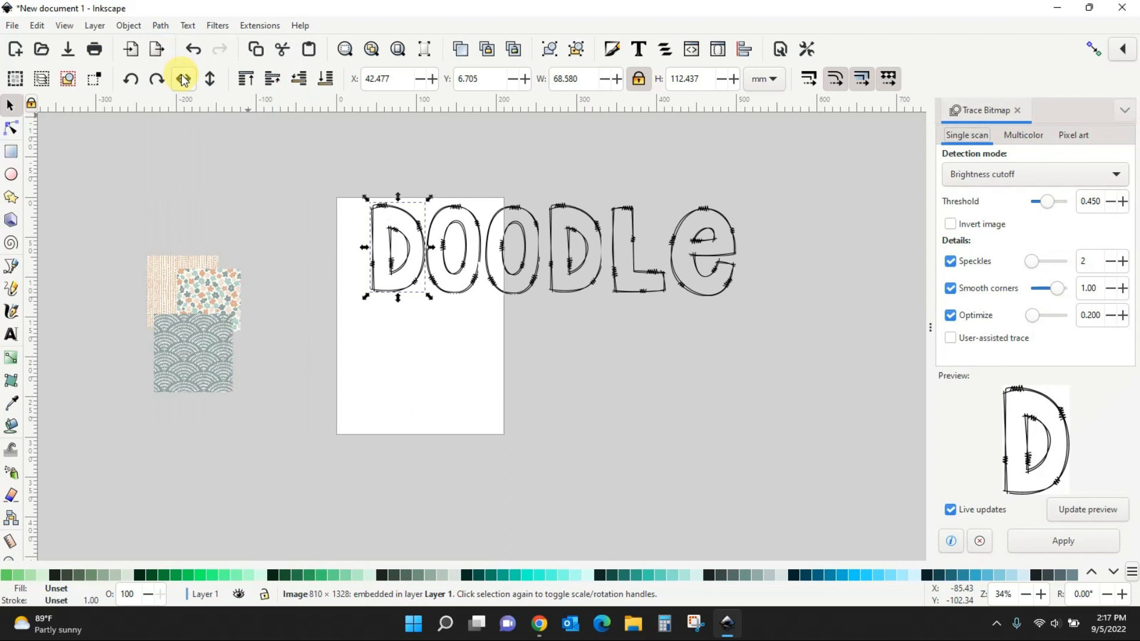
{"action": "left_click", "coordinate": [929, 328]}
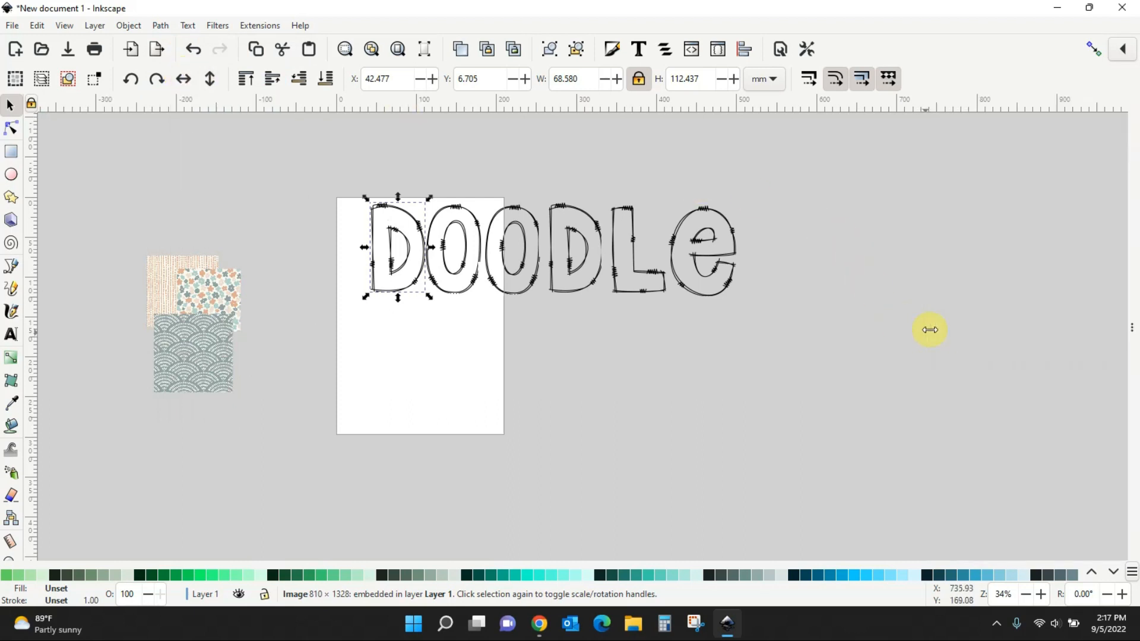
{"action": "left_click", "coordinate": [159, 26]}
{"action": "left_click", "coordinate": [174, 79]}
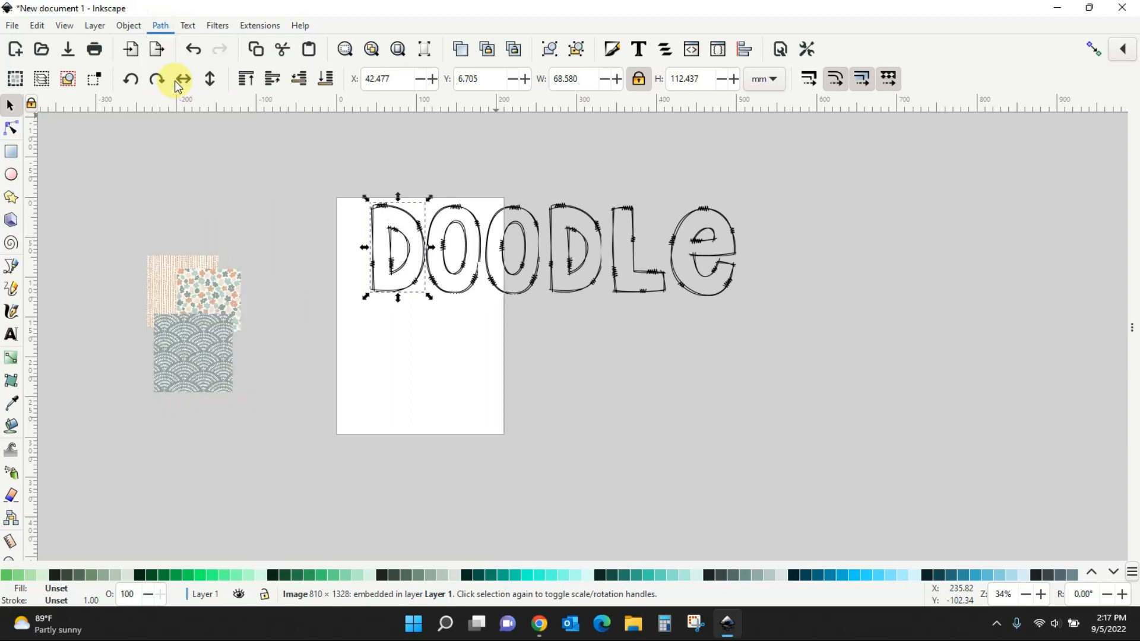
{"action": "left_click_drag", "start_coordinate": [930, 326], "coordinate": [791, 336]}
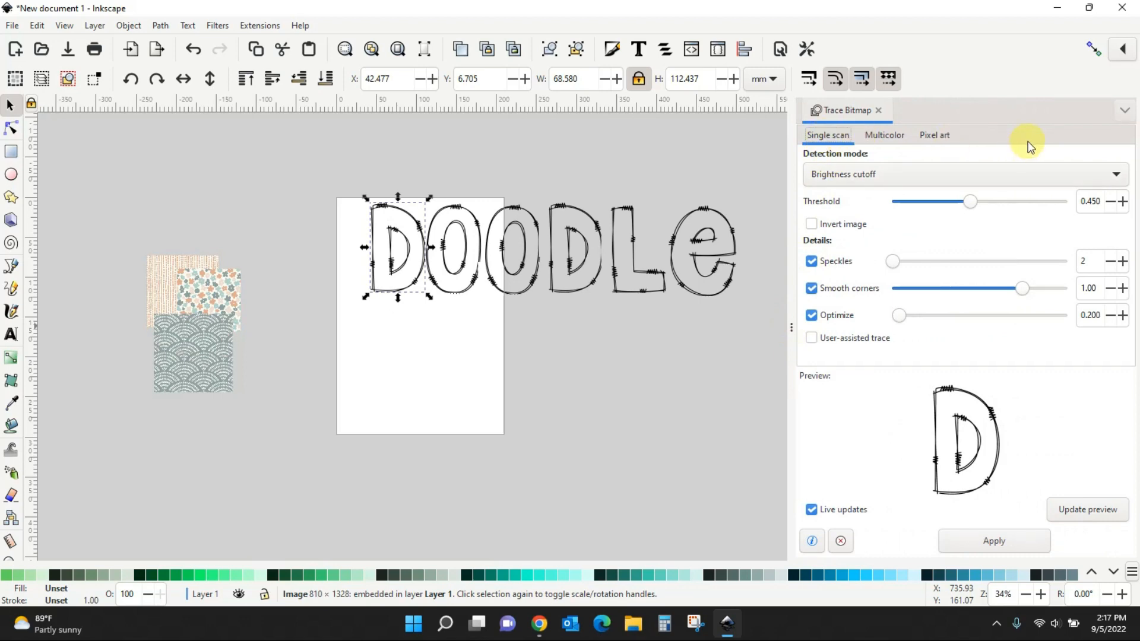
Trace the first D as a single scan with Autotrace detection and move the traced path below the original
{"action": "left_click", "coordinate": [873, 177]}
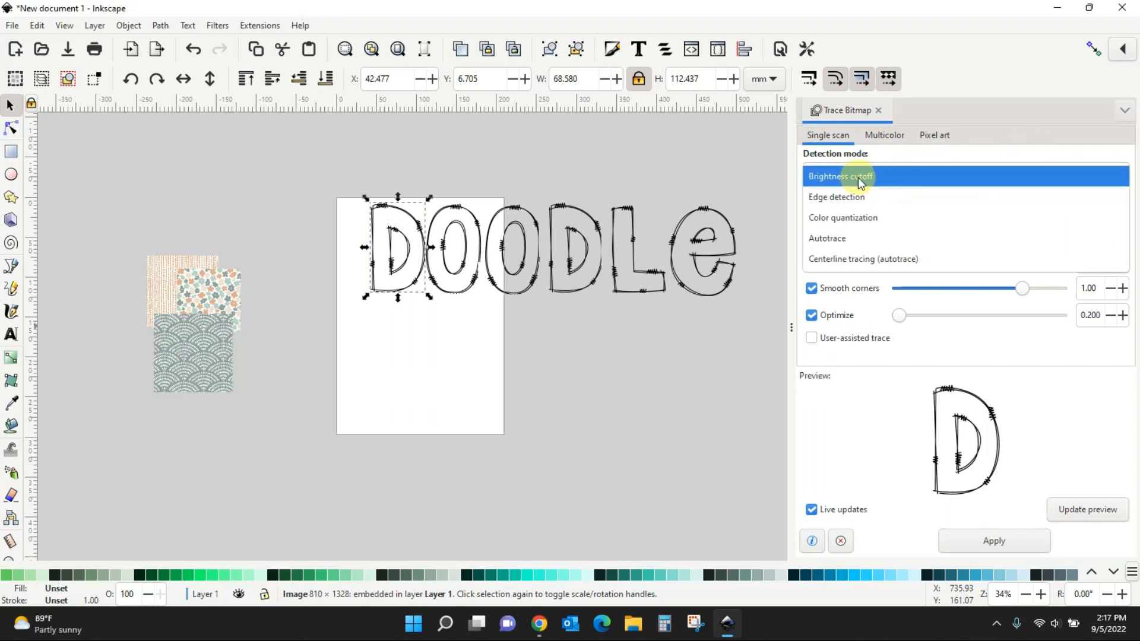
{"action": "left_click", "coordinate": [839, 243]}
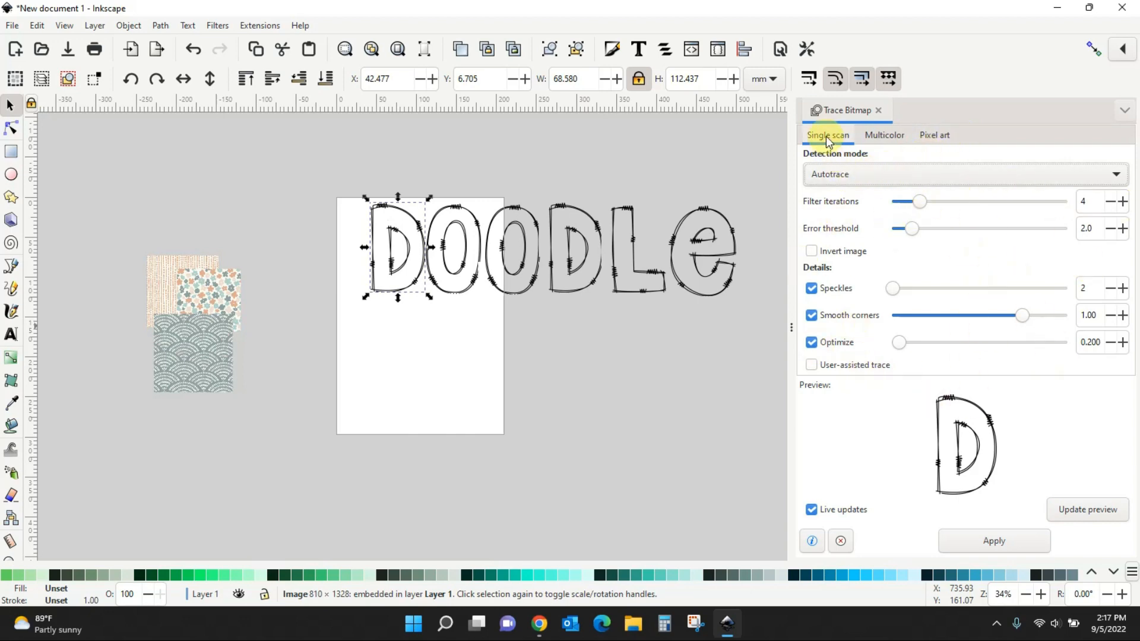
{"action": "left_click", "coordinate": [827, 176]}
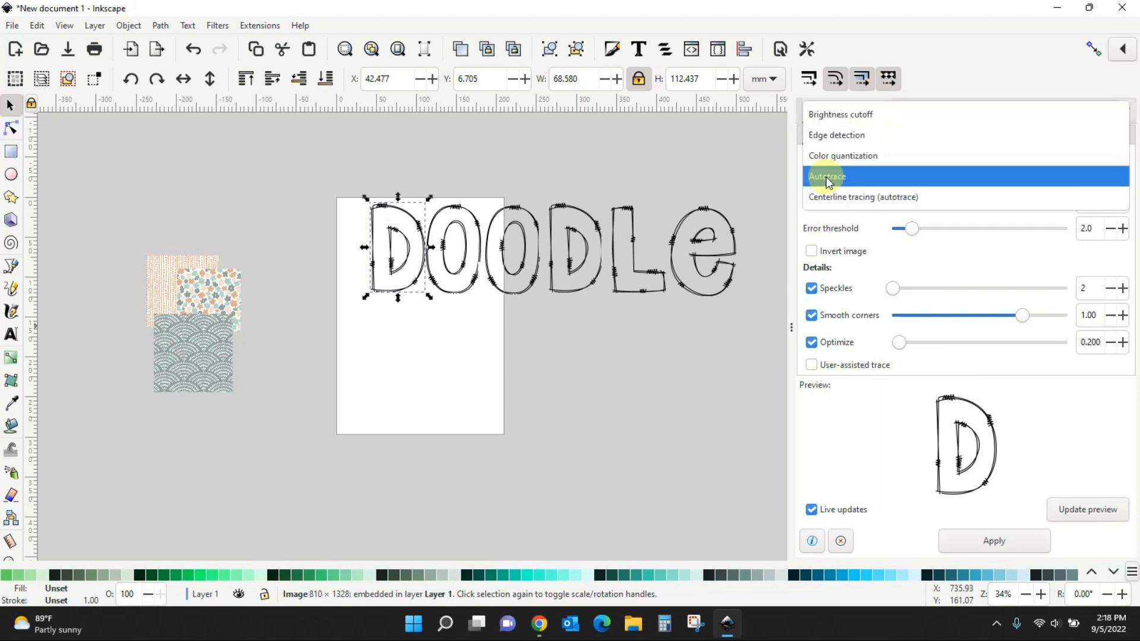
{"action": "left_click", "coordinate": [977, 540]}
{"action": "left_click", "coordinate": [978, 541]}
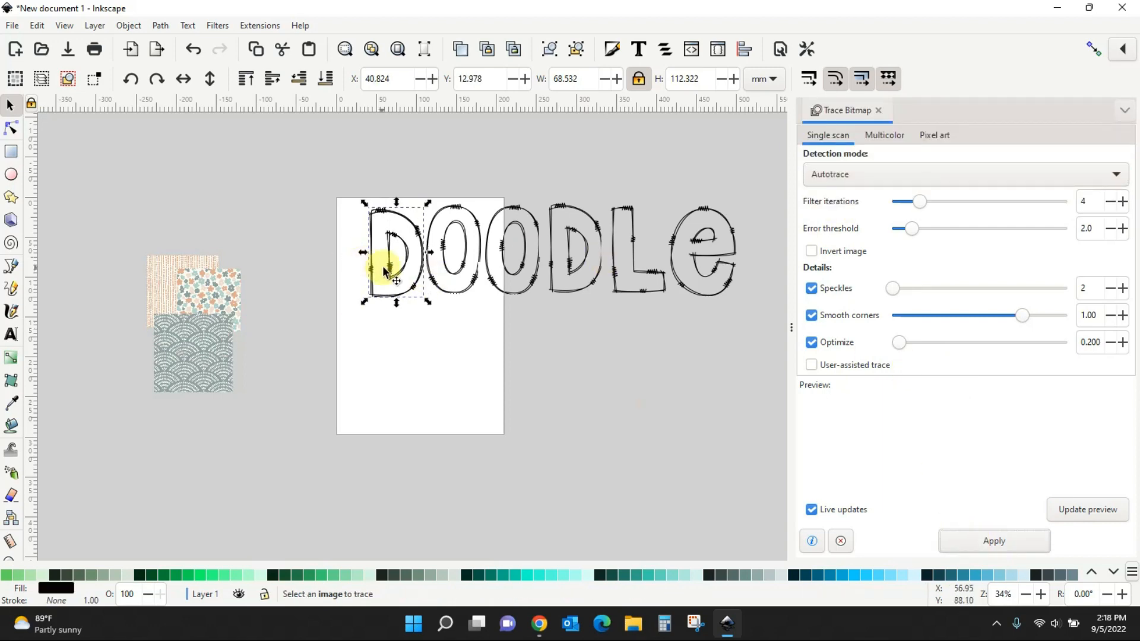
{"action": "left_click_drag", "start_coordinate": [390, 270], "coordinate": [388, 385]}
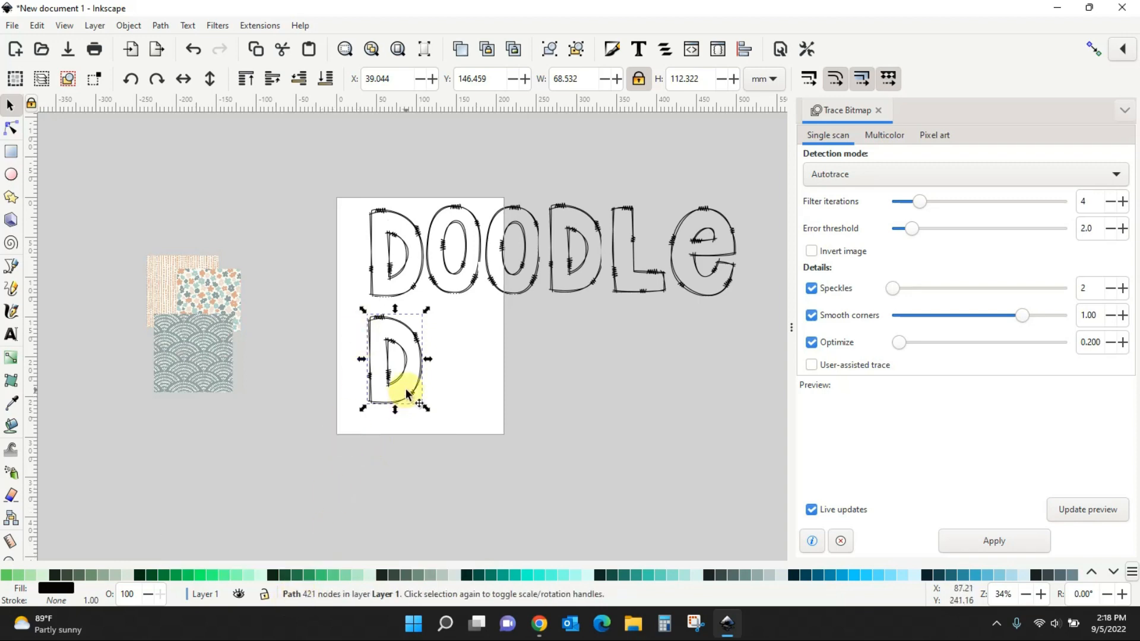
Trace the first O image with Autotrace and place its path beside the traced D in the lower row
{"action": "left_click", "coordinate": [372, 274]}
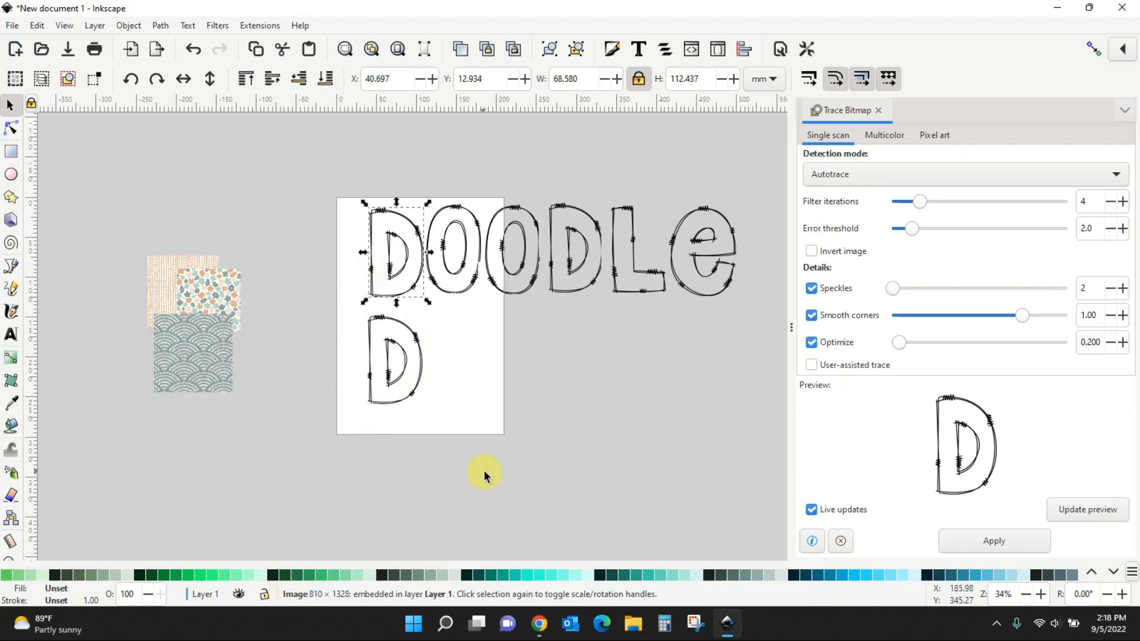
{"action": "left_click", "coordinate": [475, 281]}
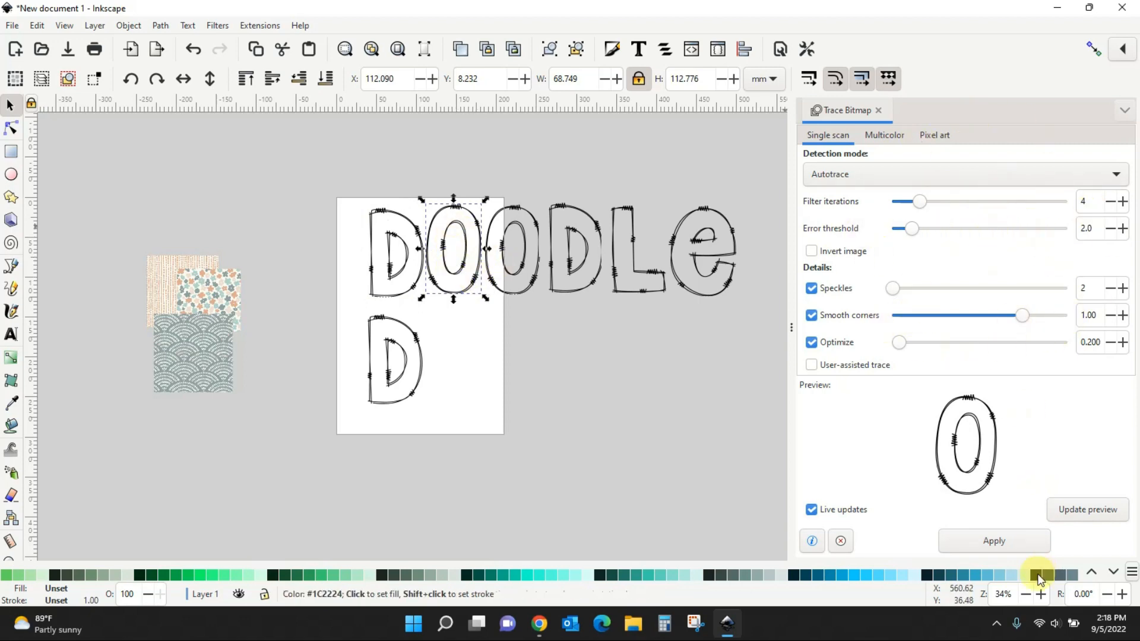
{"action": "left_click", "coordinate": [995, 541]}
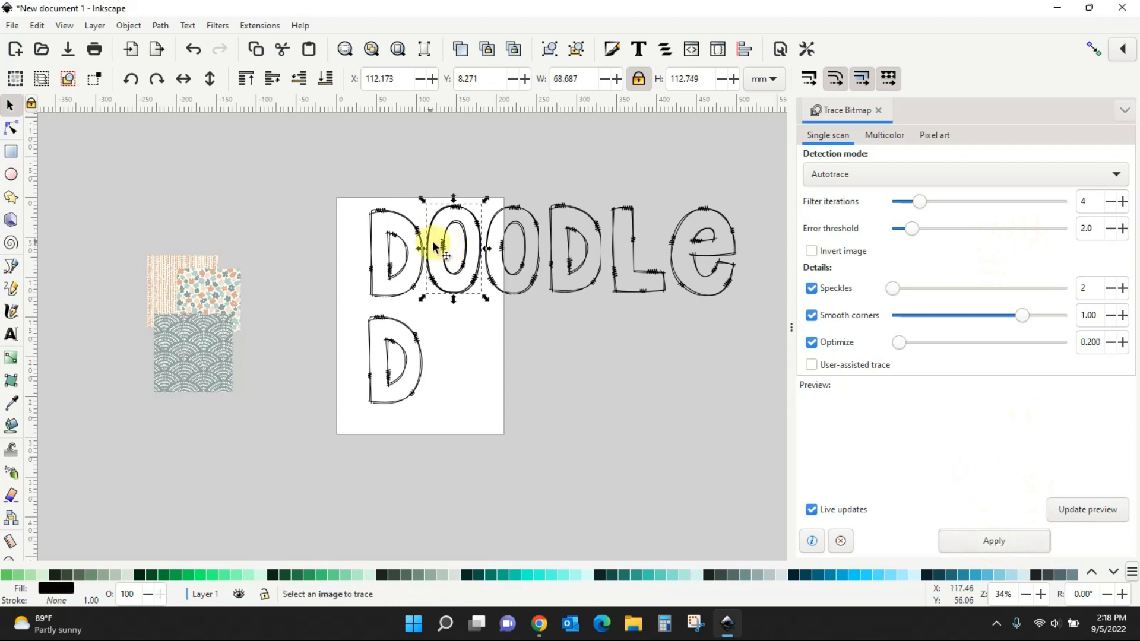
{"action": "left_click_drag", "start_coordinate": [441, 242], "coordinate": [441, 364]}
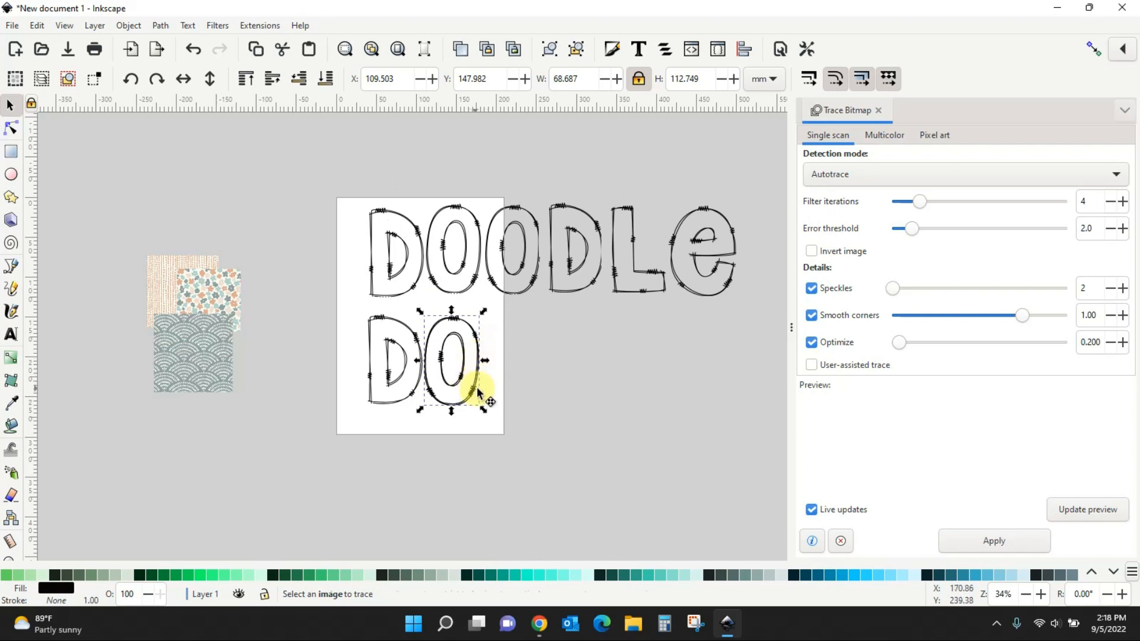
Duplicate the traced O and the traced D, and arrange the copies so the lower row spells DOOD
{"action": "key", "text": "ctrl+d"}
{"action": "left_click_drag", "start_coordinate": [478, 392], "coordinate": [538, 387]}
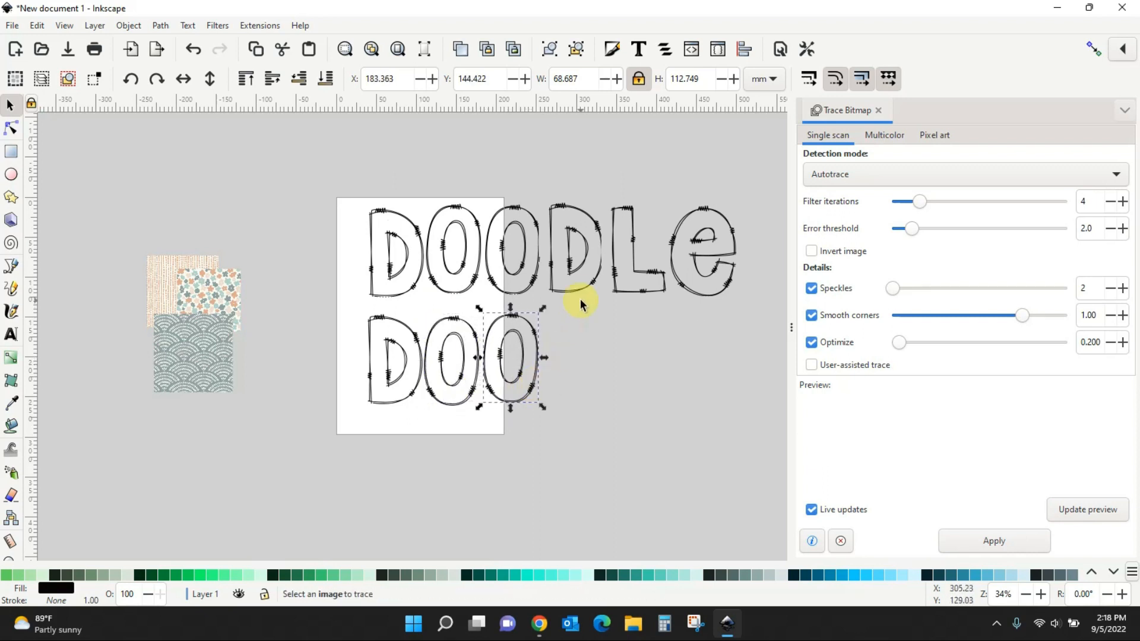
{"action": "left_click", "coordinate": [387, 380]}
{"action": "key", "text": "ctrl+d"}
{"action": "left_click_drag", "start_coordinate": [387, 380], "coordinate": [571, 381]}
Trace the L and e images with Autotrace and move their paths down to complete DOODLE in the lower row
{"action": "left_click", "coordinate": [642, 294]}
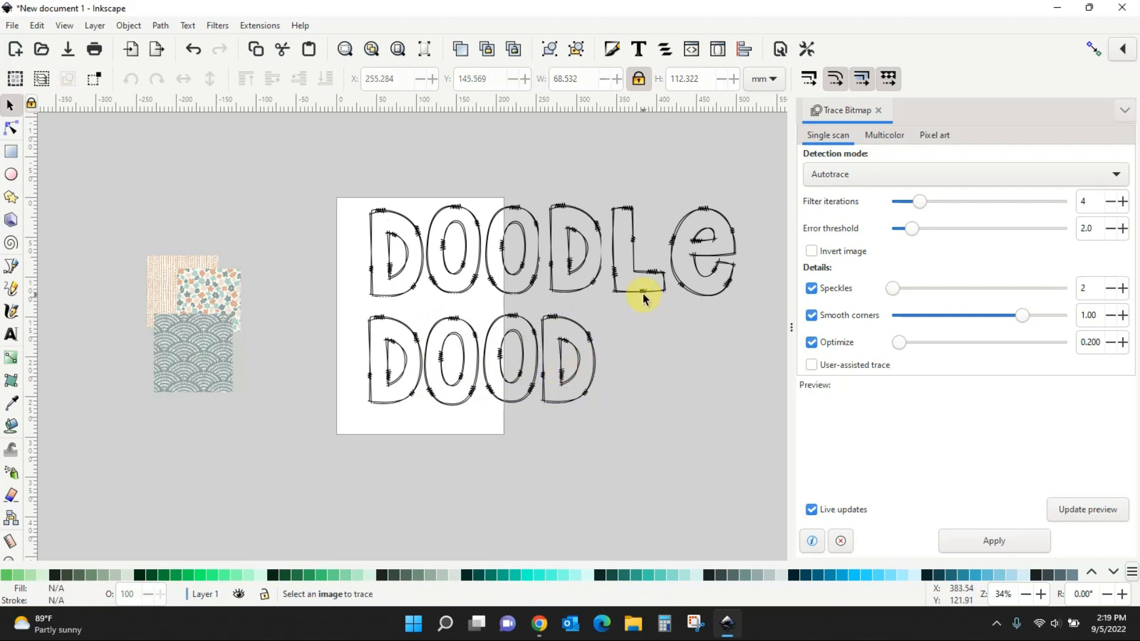
{"action": "left_click", "coordinate": [1005, 541]}
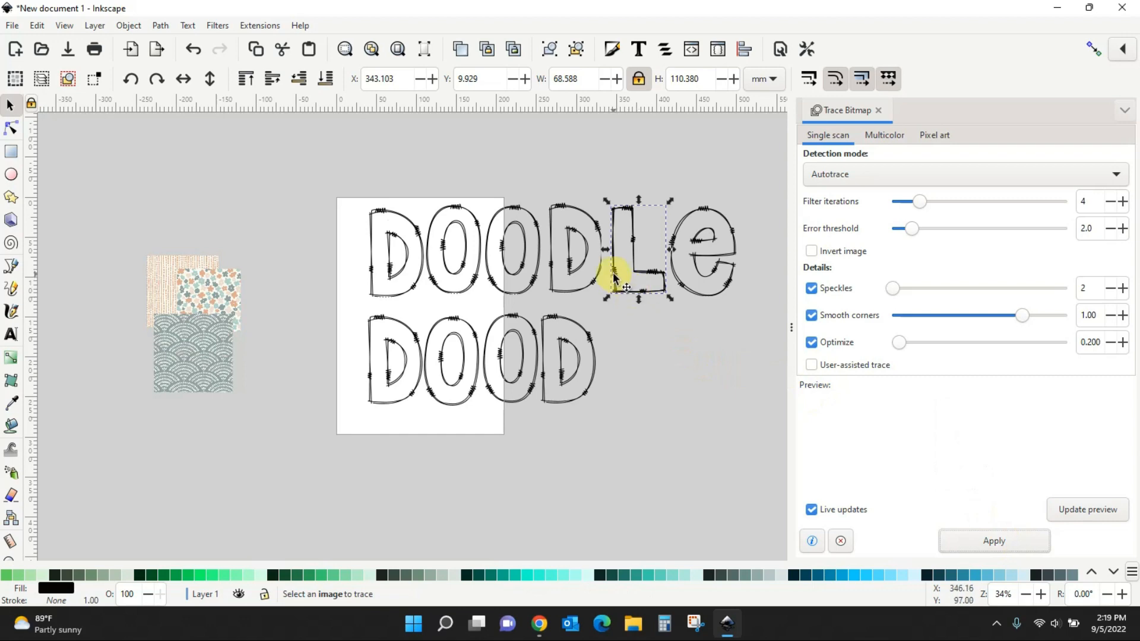
{"action": "left_click_drag", "start_coordinate": [618, 270], "coordinate": [610, 385]}
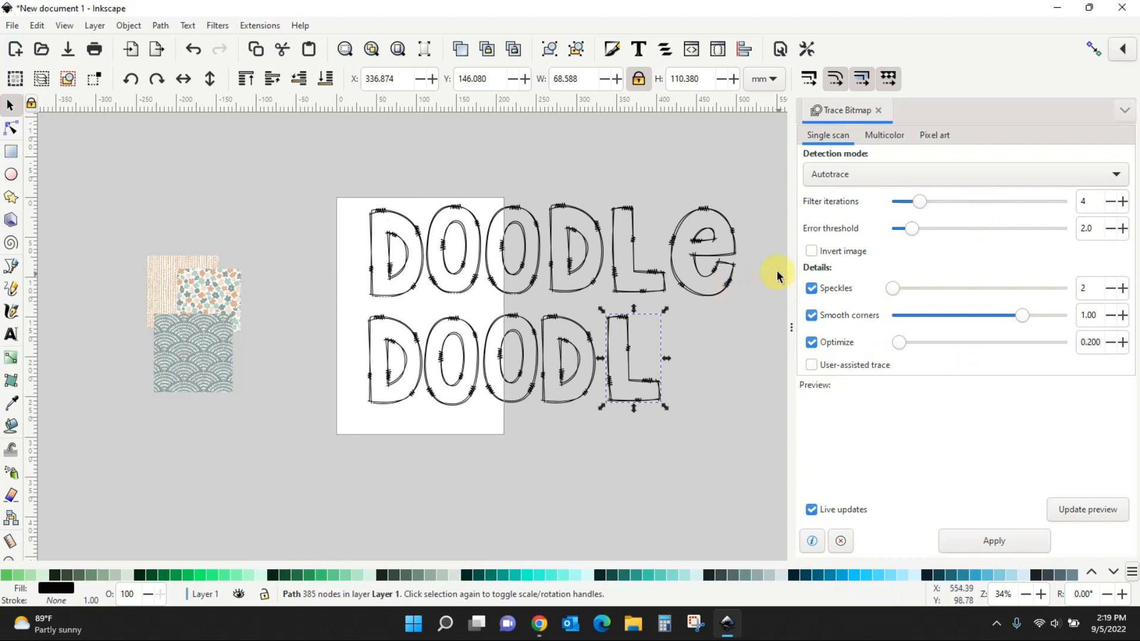
{"action": "left_click", "coordinate": [726, 281]}
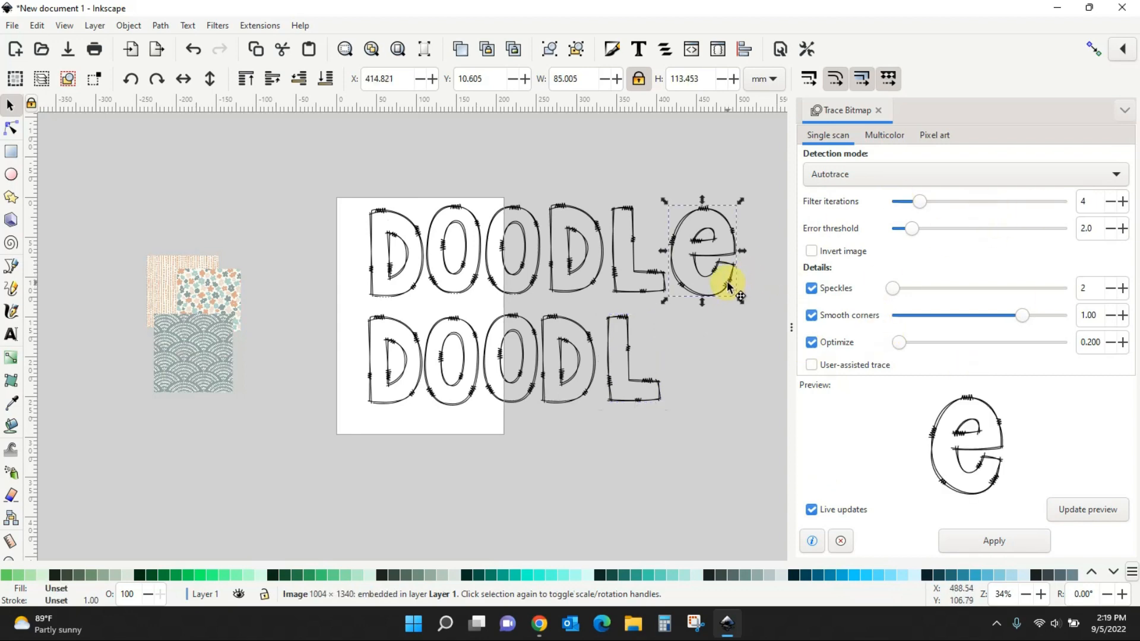
{"action": "left_click", "coordinate": [1006, 544]}
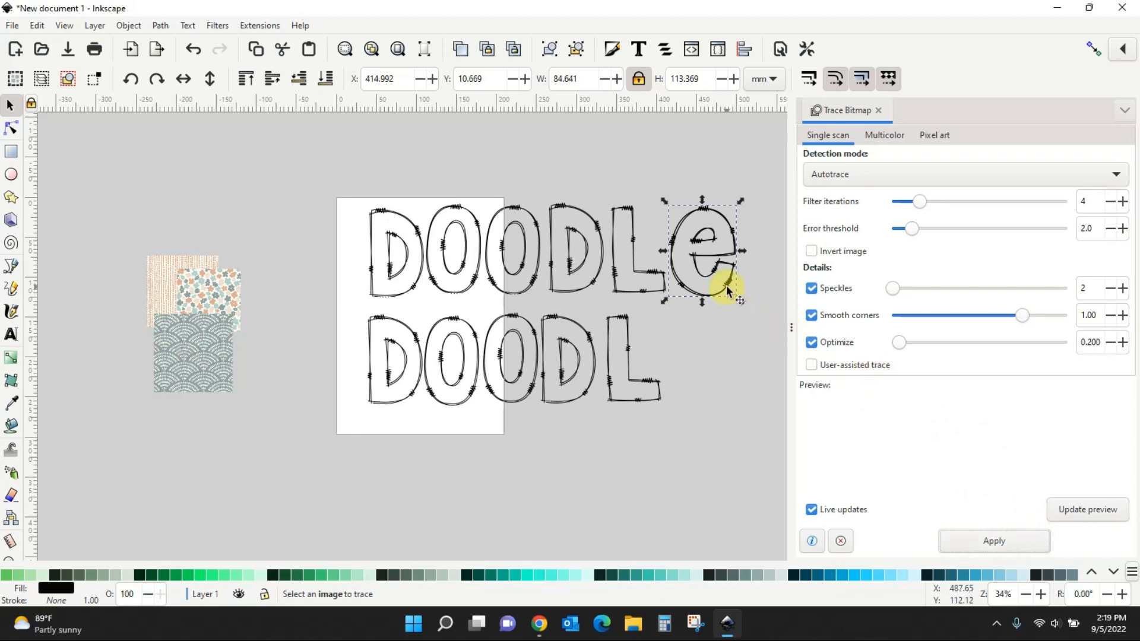
{"action": "left_click_drag", "start_coordinate": [729, 294], "coordinate": [735, 395]}
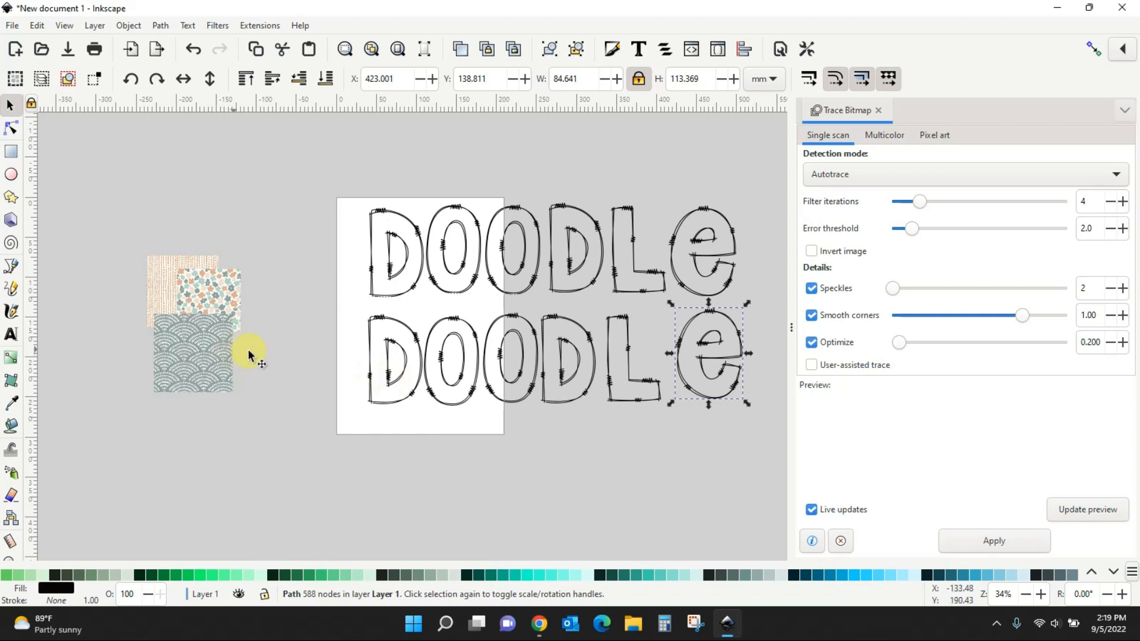
Scale the teal scallop pattern image up to about 133 mm square and place a duplicate slightly offset over it
{"action": "left_click", "coordinate": [229, 383]}
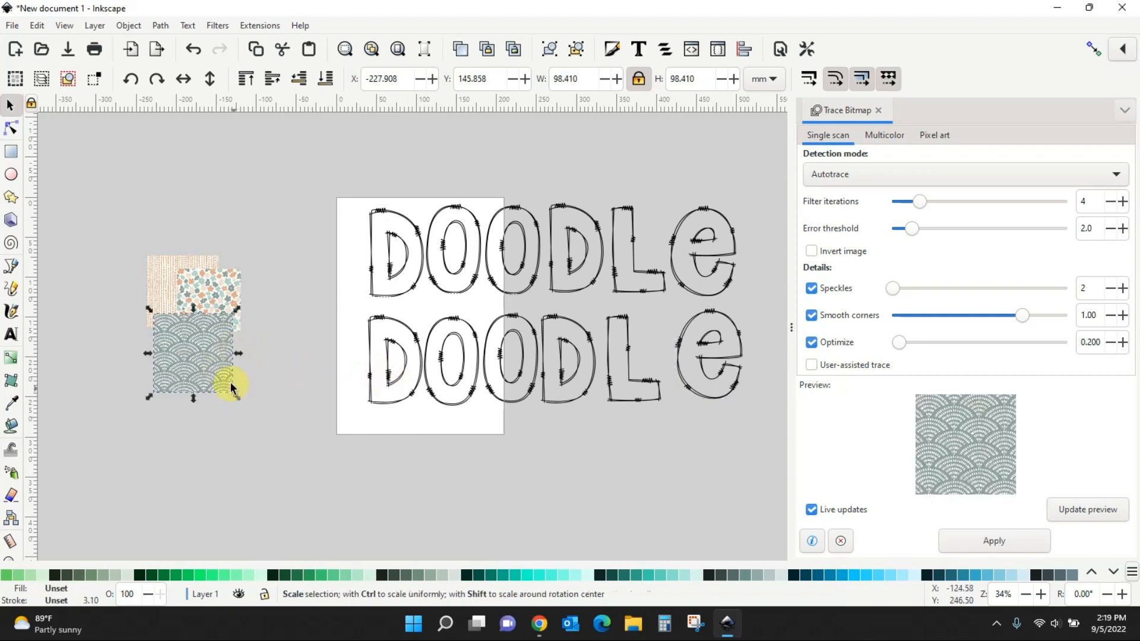
{"action": "left_click_drag", "start_coordinate": [237, 397], "coordinate": [270, 427]}
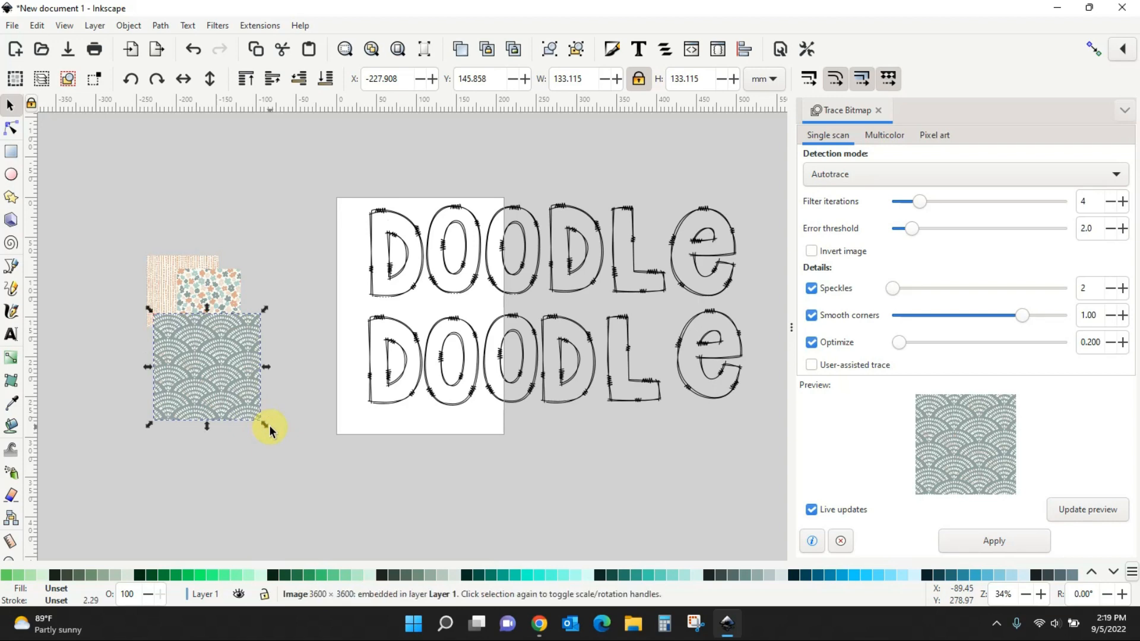
{"action": "left_click_drag", "start_coordinate": [160, 226], "coordinate": [154, 210]}
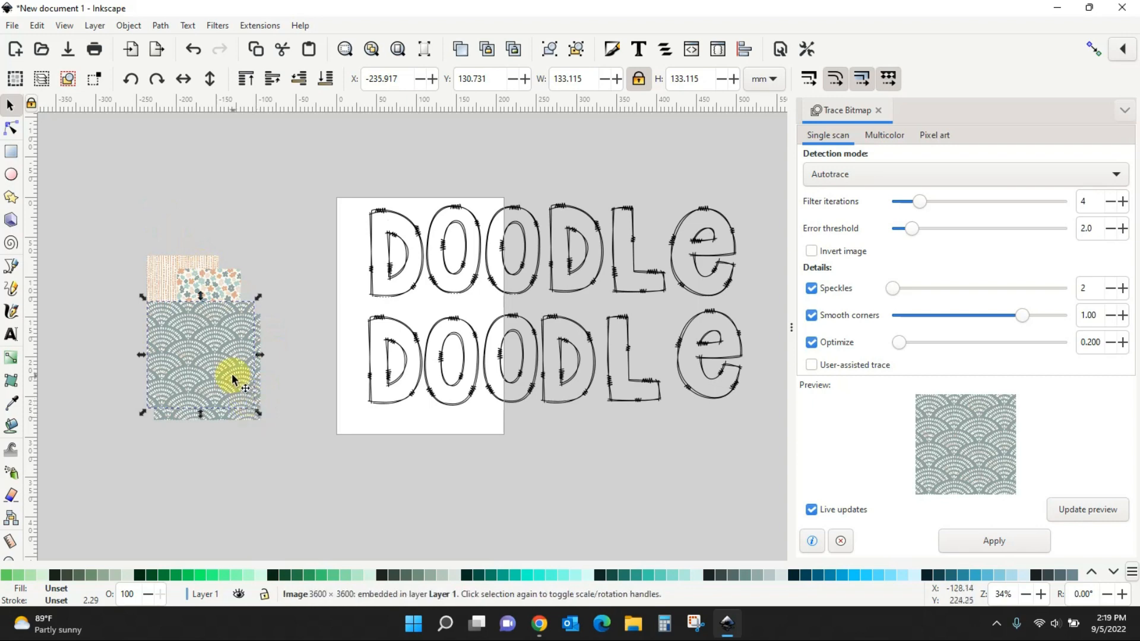
Move one teal scallop image up and away from its duplicate, and lay the lower row's first traced D over the duplicate
{"action": "left_click_drag", "start_coordinate": [226, 365], "coordinate": [148, 199]}
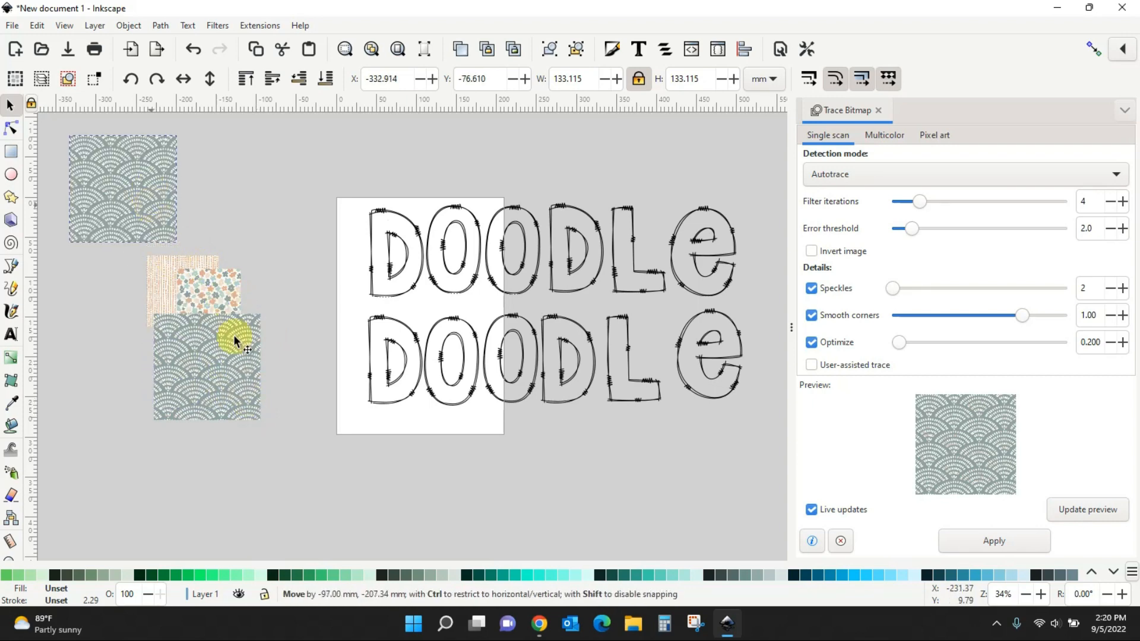
{"action": "mouse_move", "coordinate": [268, 390]}
{"action": "left_mouse_down"}
{"action": "mouse_move", "coordinate": [390, 410]}
{"action": "mouse_move", "coordinate": [358, 411]}
{"action": "mouse_move", "coordinate": [351, 424]}
{"action": "left_mouse_up"}
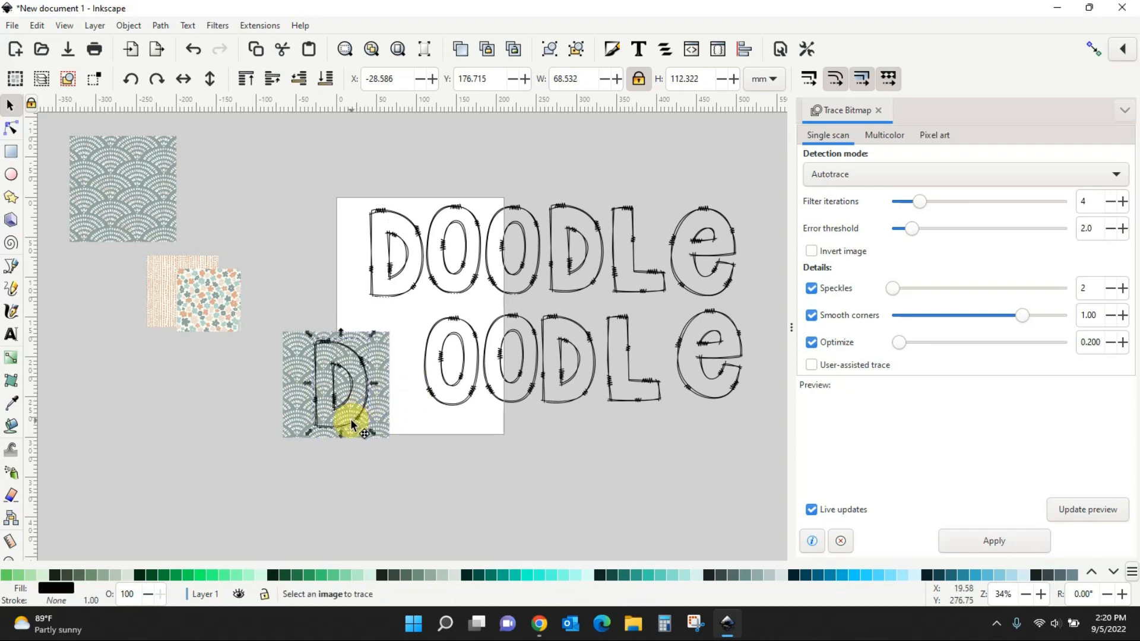
Try to clip the teal scallop image with the traced D lying on it, selecting both objects
{"action": "left_click", "coordinate": [130, 27]}
{"action": "mouse_move", "coordinate": [155, 205]}
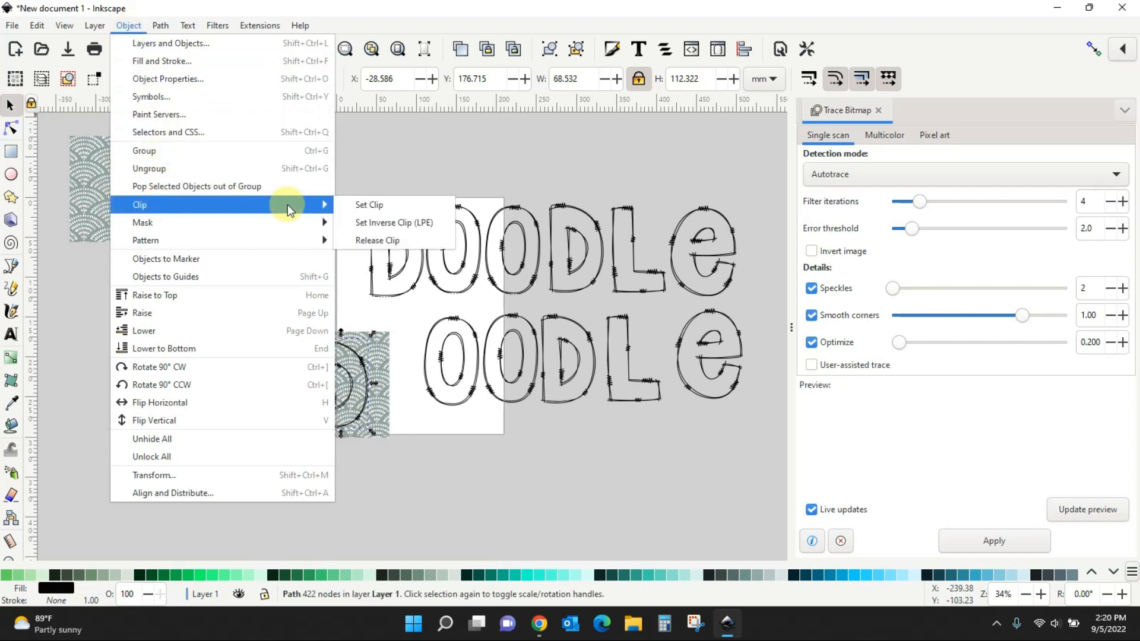
{"action": "left_click", "coordinate": [377, 204]}
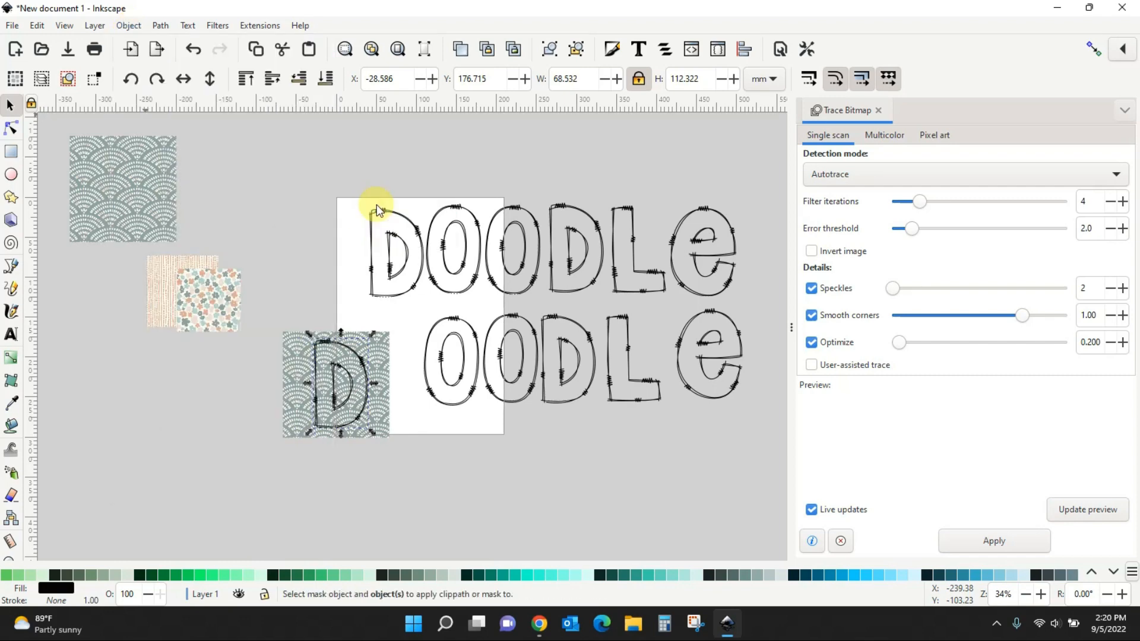
{"action": "key", "text": "plus"}
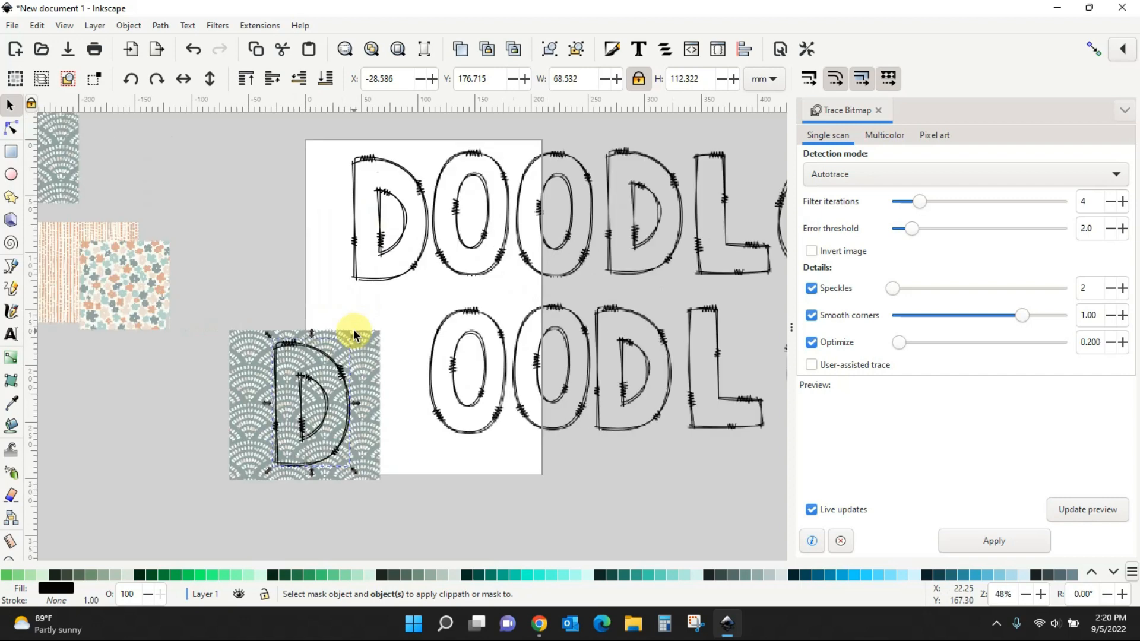
{"action": "key", "text": "plus"}
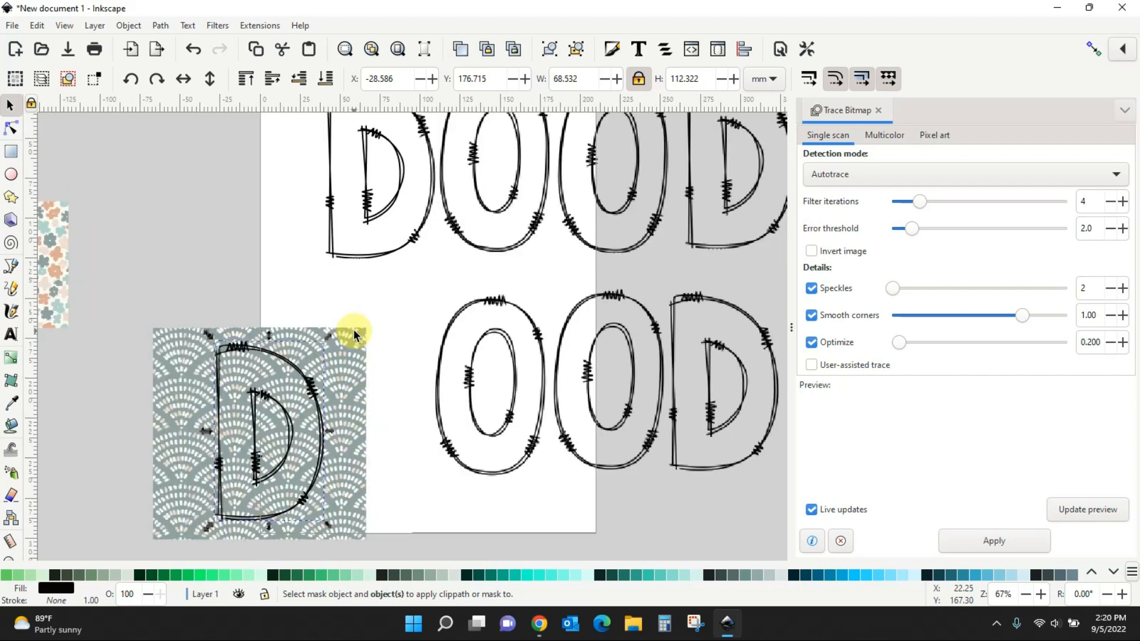
{"action": "left_click", "coordinate": [186, 396], "text": "shift"}
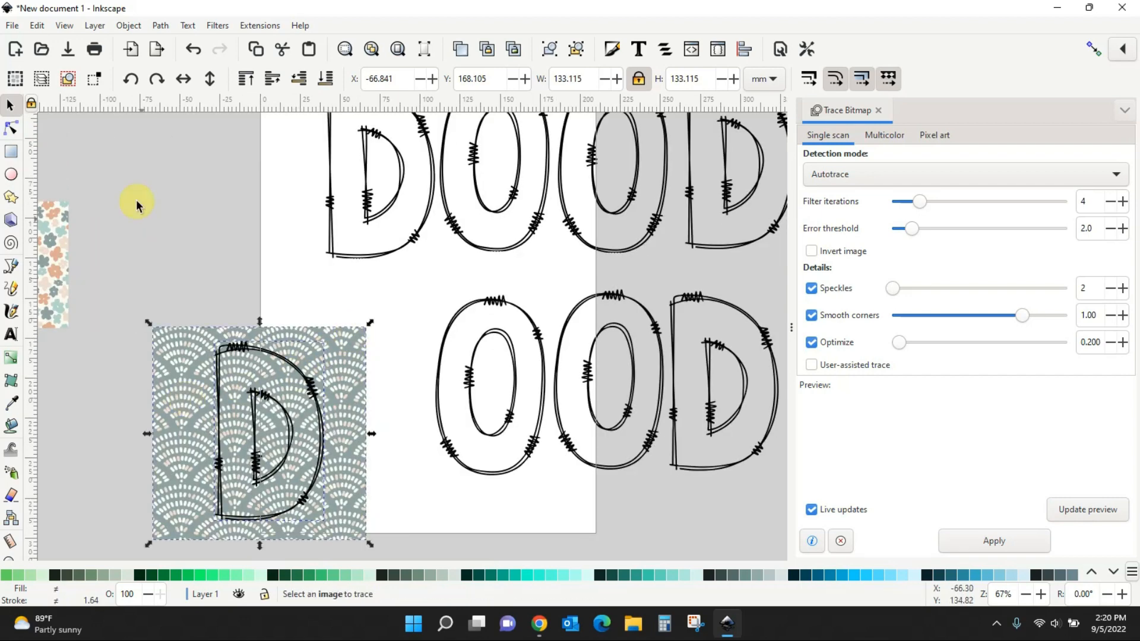
{"action": "left_click", "coordinate": [129, 26]}
{"action": "mouse_move", "coordinate": [326, 204]}
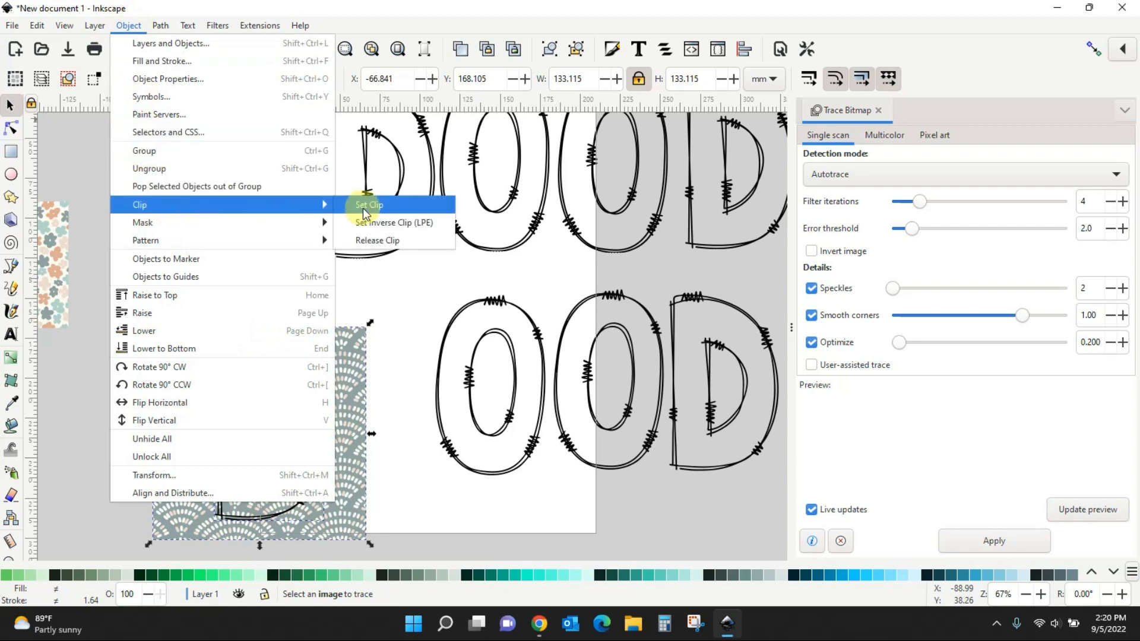
{"action": "left_click", "coordinate": [362, 208]}
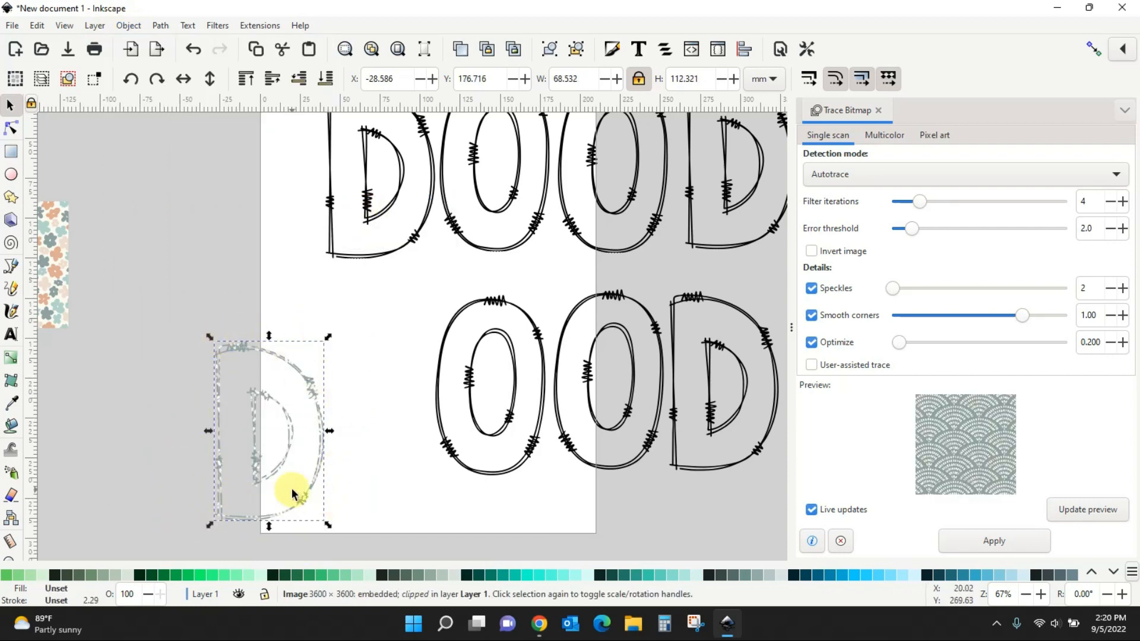
Undo the clip, then separate the scallop image from the traced D and return the D to the start of the lower row
{"action": "key", "text": "ctrl+z"}
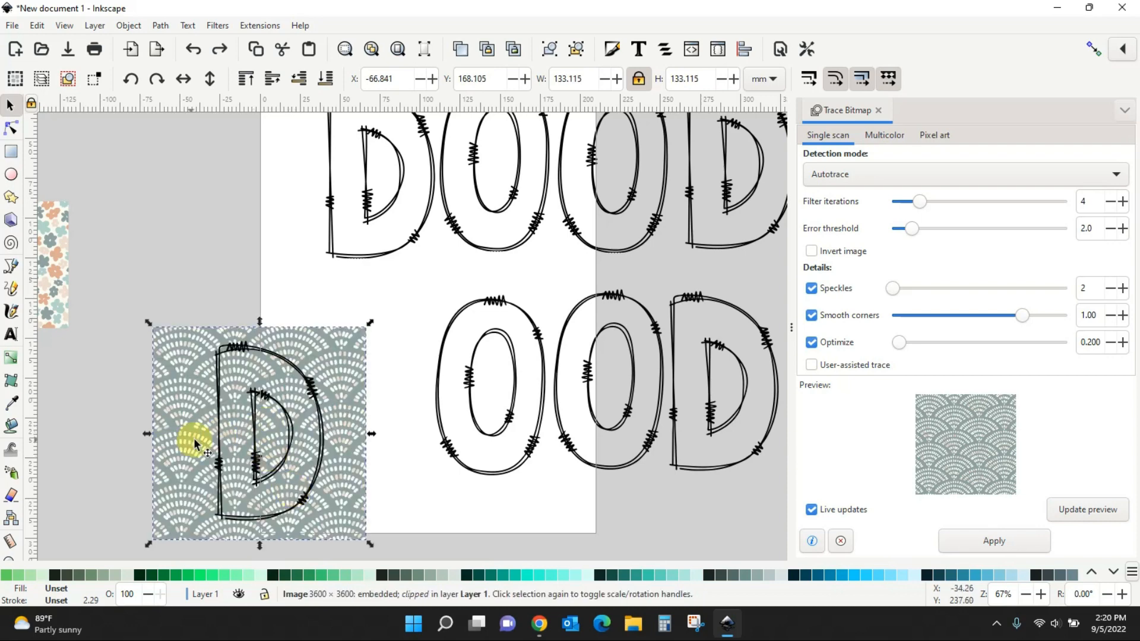
{"action": "left_click_drag", "start_coordinate": [172, 414], "coordinate": [31, 238]}
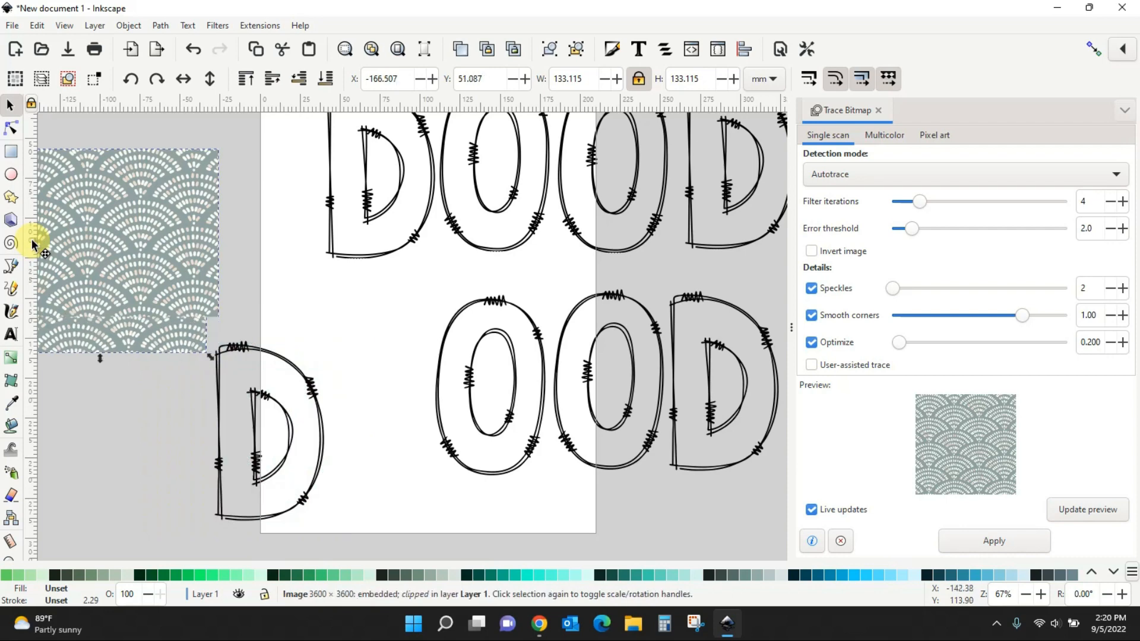
{"action": "mouse_move", "coordinate": [313, 386]}
{"action": "left_mouse_down"}
{"action": "mouse_move", "coordinate": [421, 357]}
{"action": "mouse_move", "coordinate": [395, 344]}
{"action": "mouse_move", "coordinate": [414, 347]}
{"action": "left_mouse_up"}
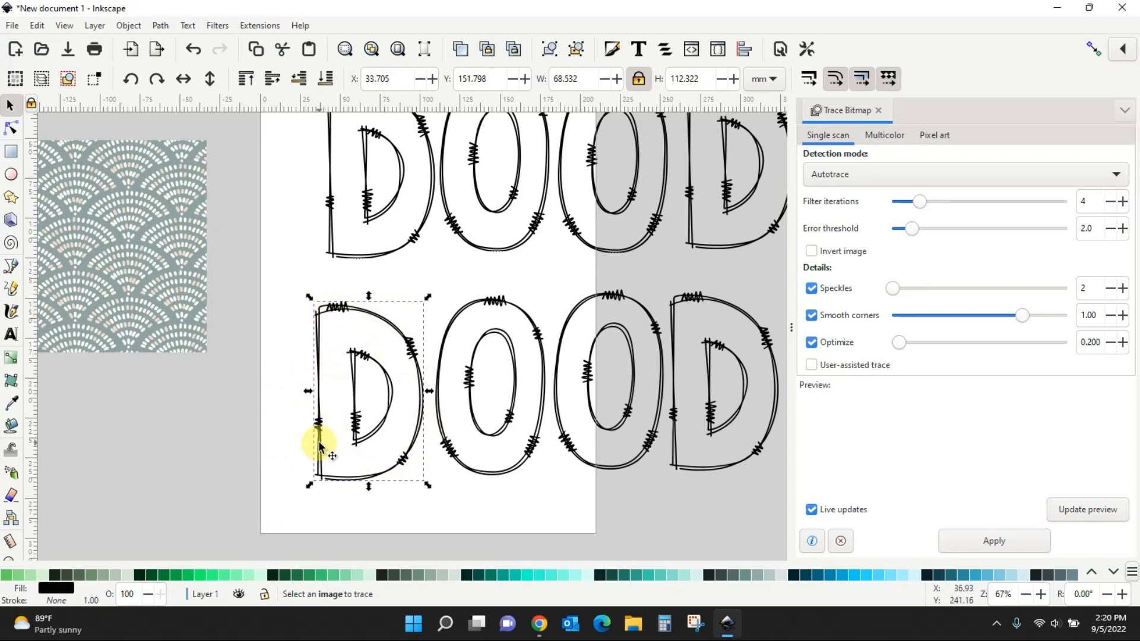
Close the Trace Bitmap dialog and break the lower row's first traced D apart into separate paths
{"action": "left_click", "coordinate": [878, 110]}
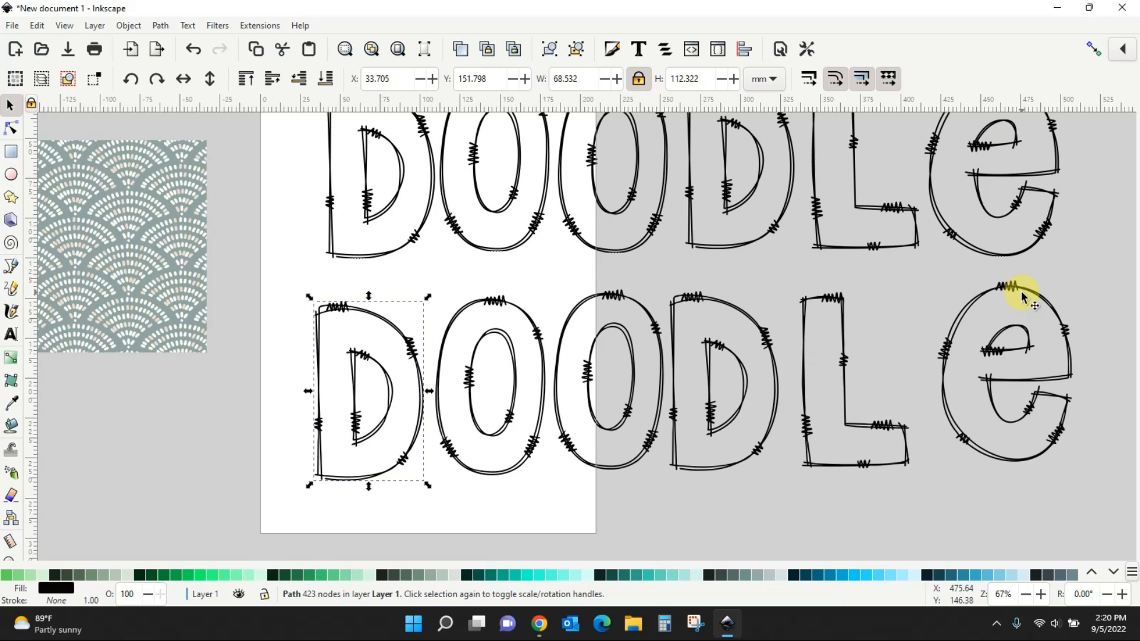
{"action": "key", "text": "minus"}
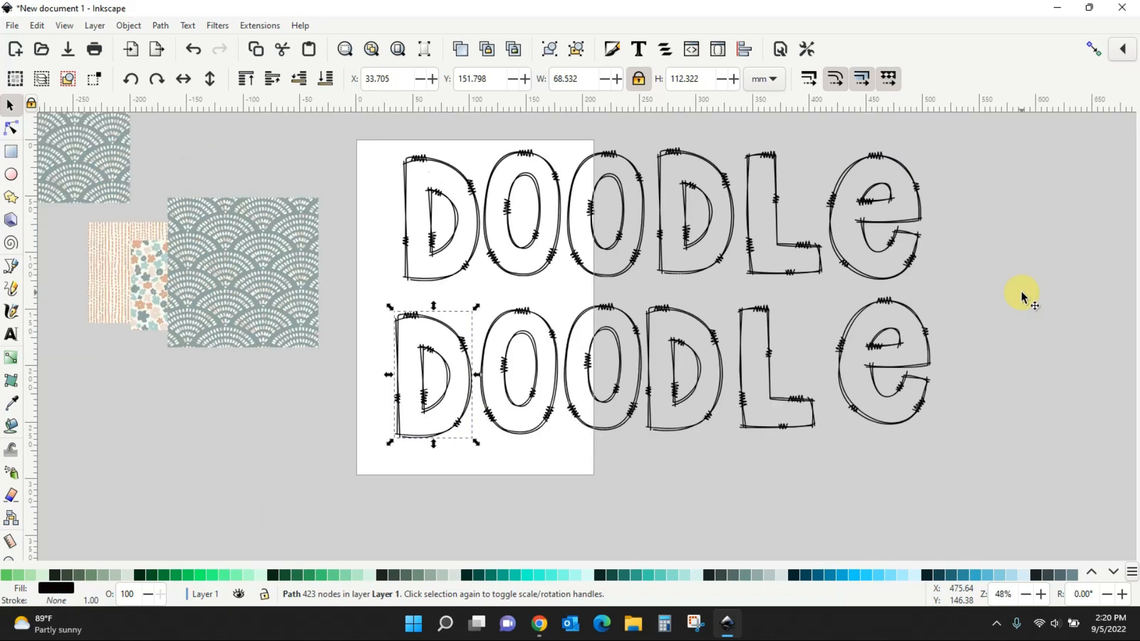
{"action": "key", "text": "plus"}
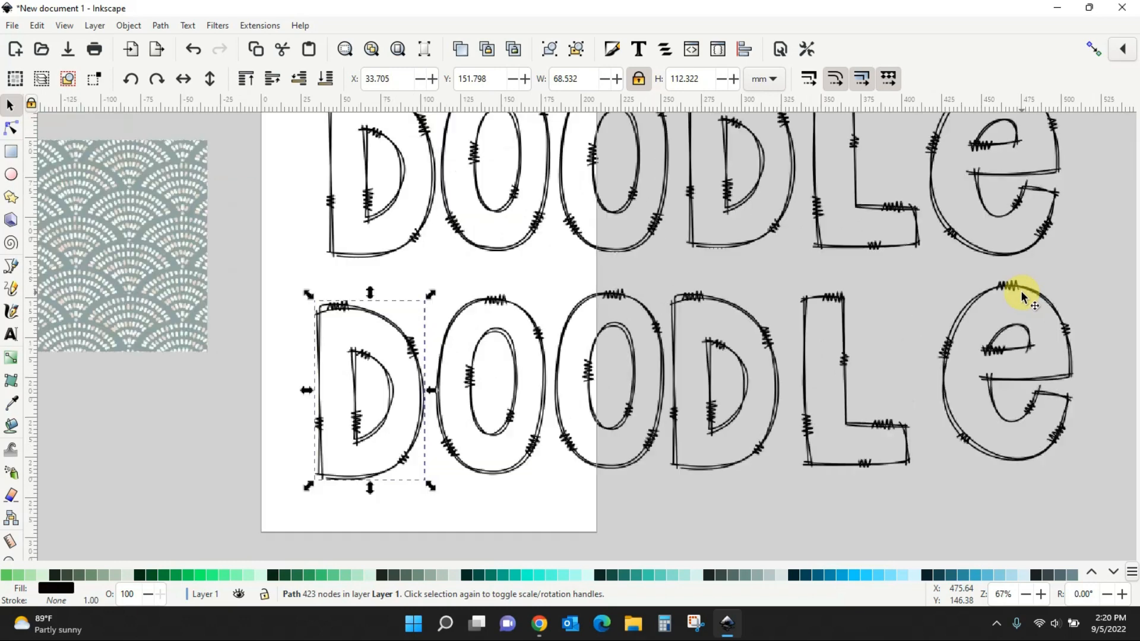
{"action": "key", "text": "plus"}
{"action": "key", "text": "minus"}
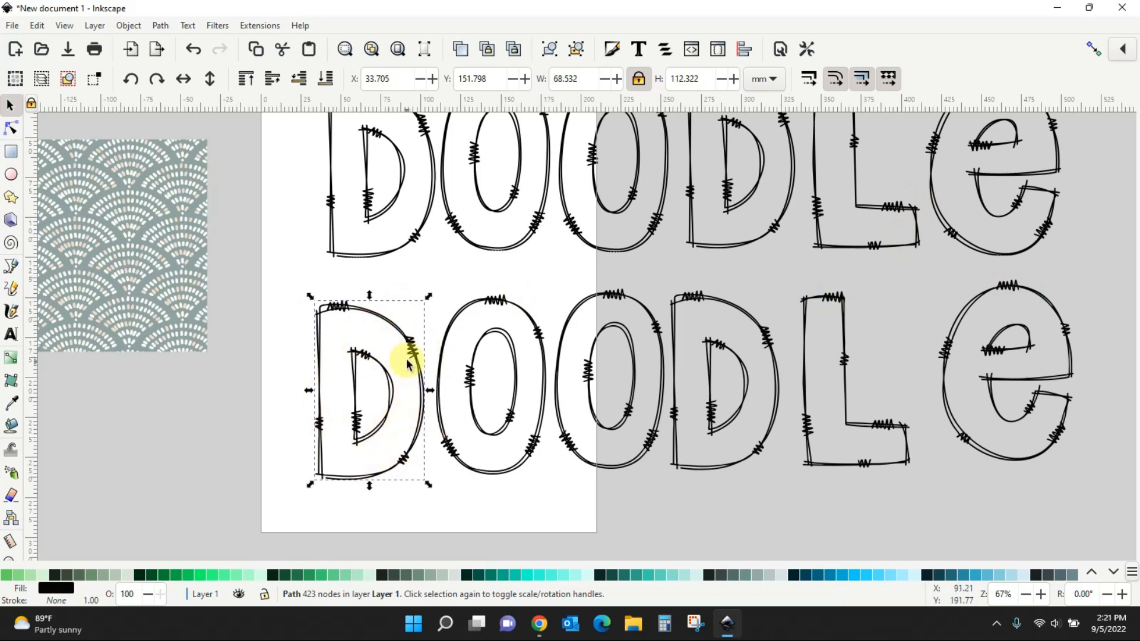
{"action": "left_click", "coordinate": [159, 26]}
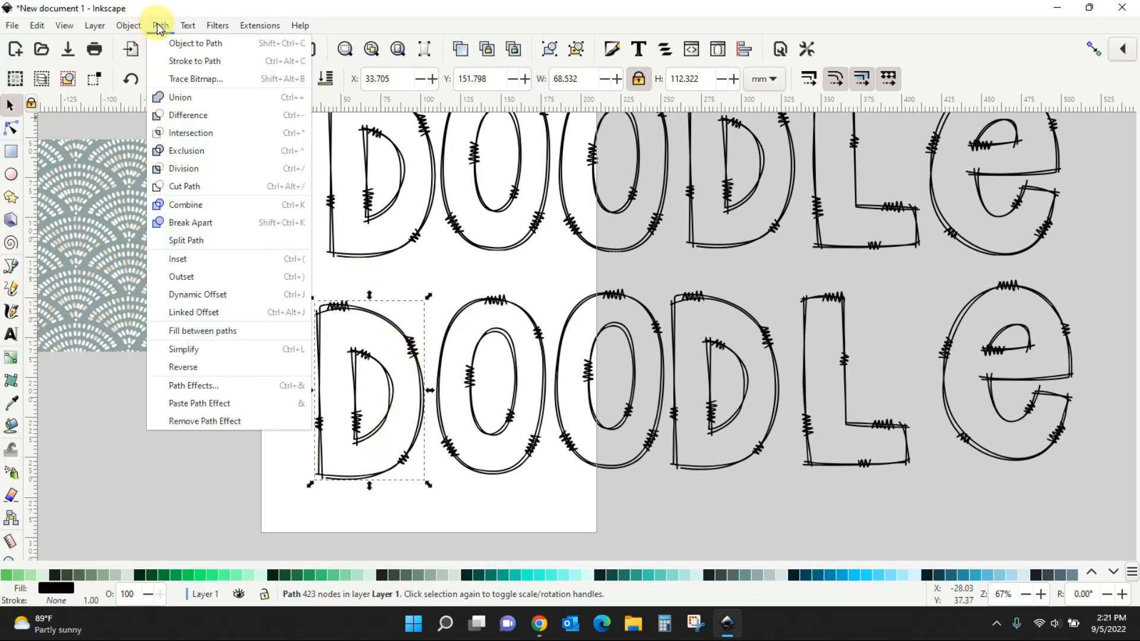
{"action": "left_click", "coordinate": [182, 224]}
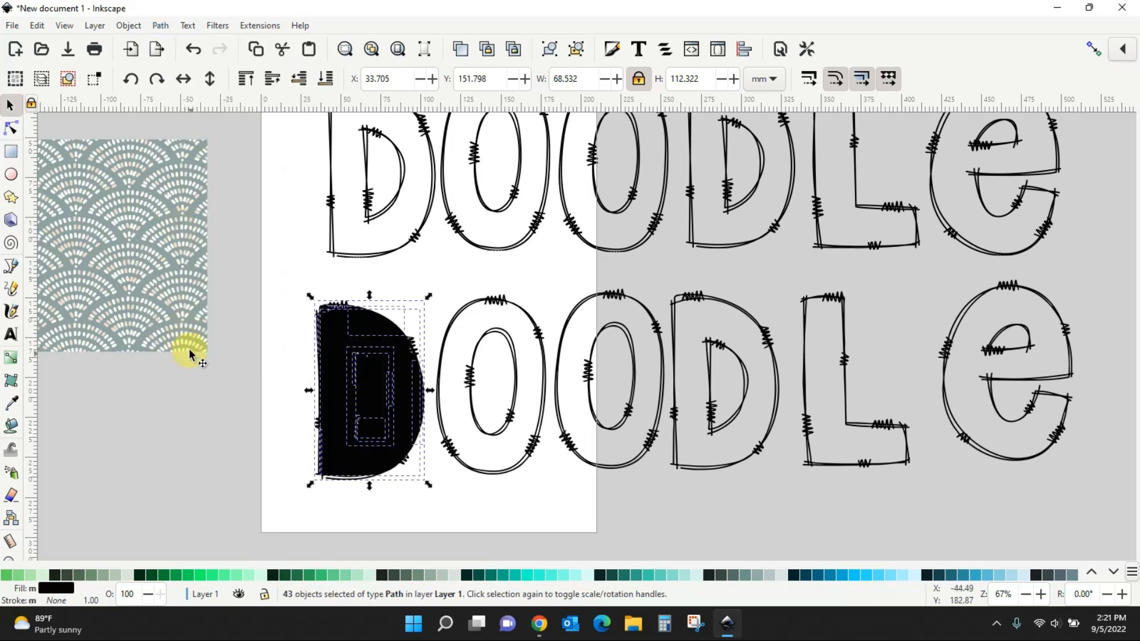
Pull the outermost black D shape away from the broken-apart pieces and delete it
{"action": "key", "text": "Escape"}
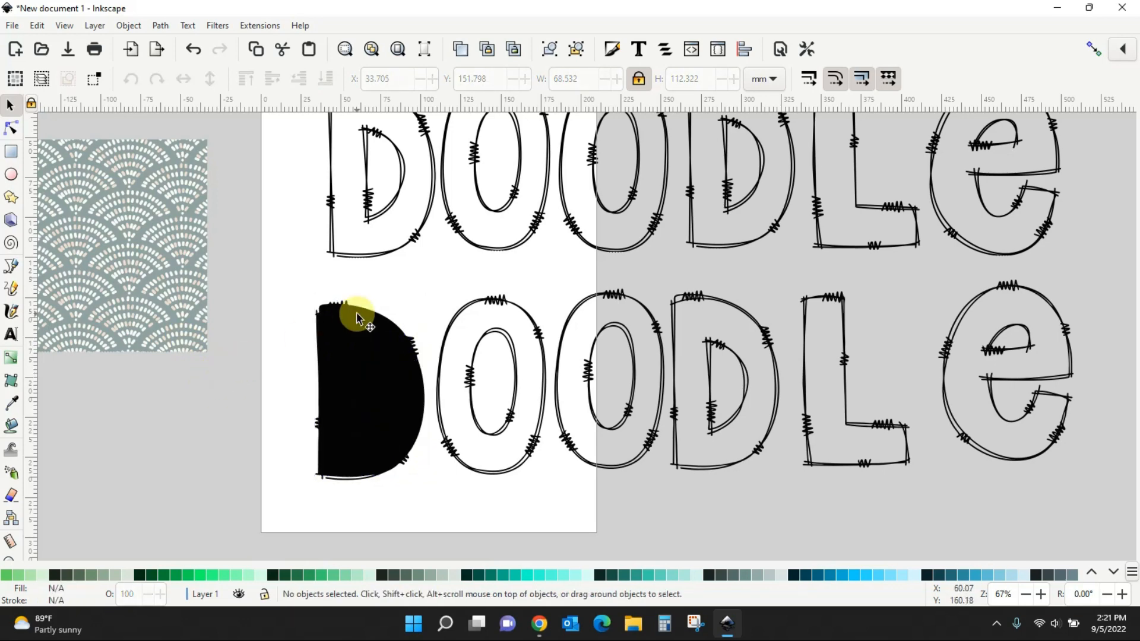
{"action": "left_click_drag", "start_coordinate": [357, 315], "coordinate": [158, 398]}
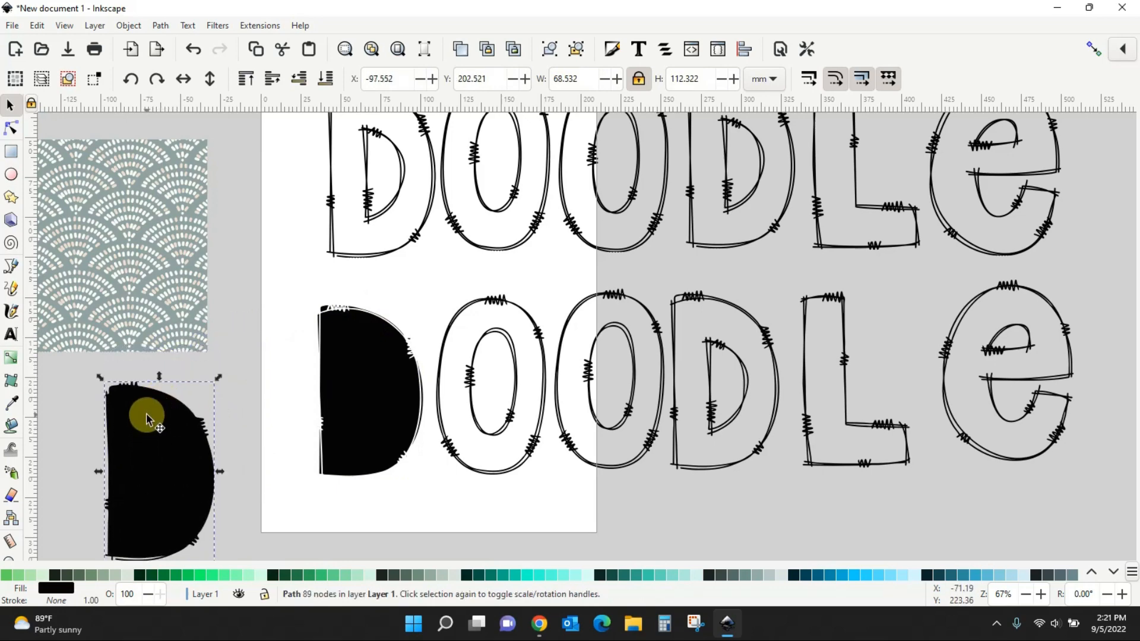
{"action": "key", "text": "Delete"}
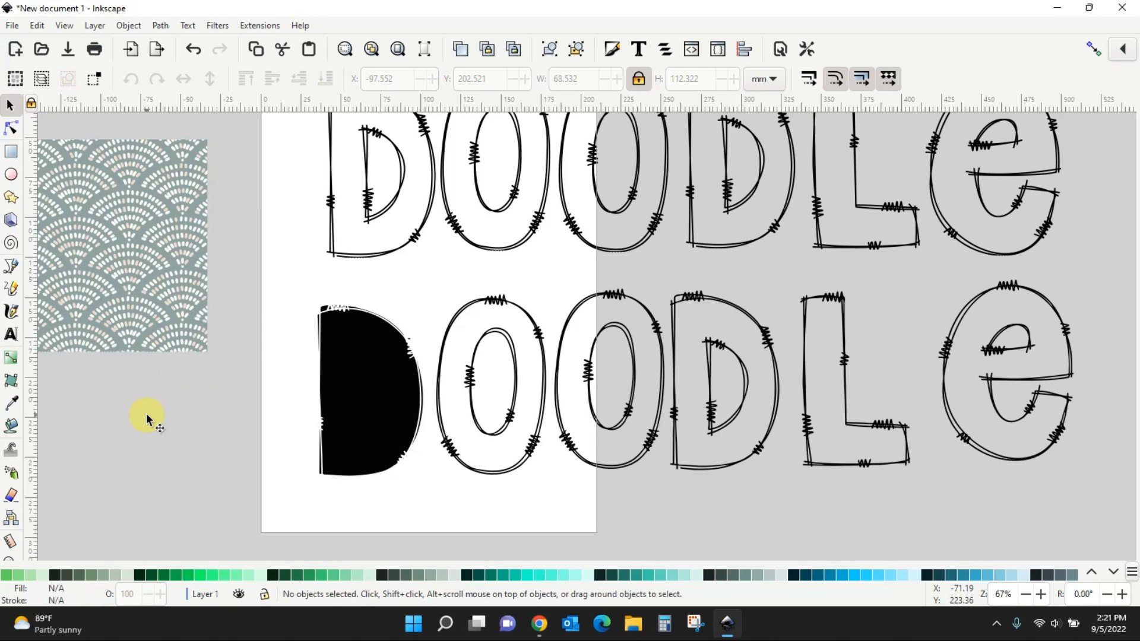
Fill the large inner D shape with teal and lower it in the stacking order until it lies beneath the counter shape
{"action": "left_click", "coordinate": [356, 325]}
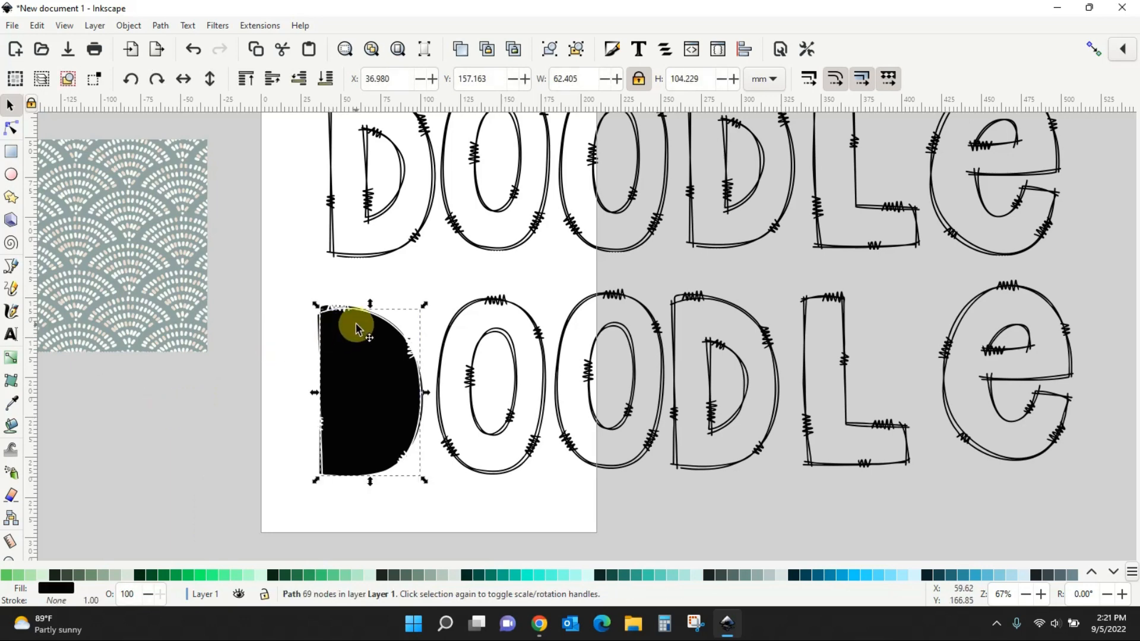
{"action": "left_click", "coordinate": [640, 576]}
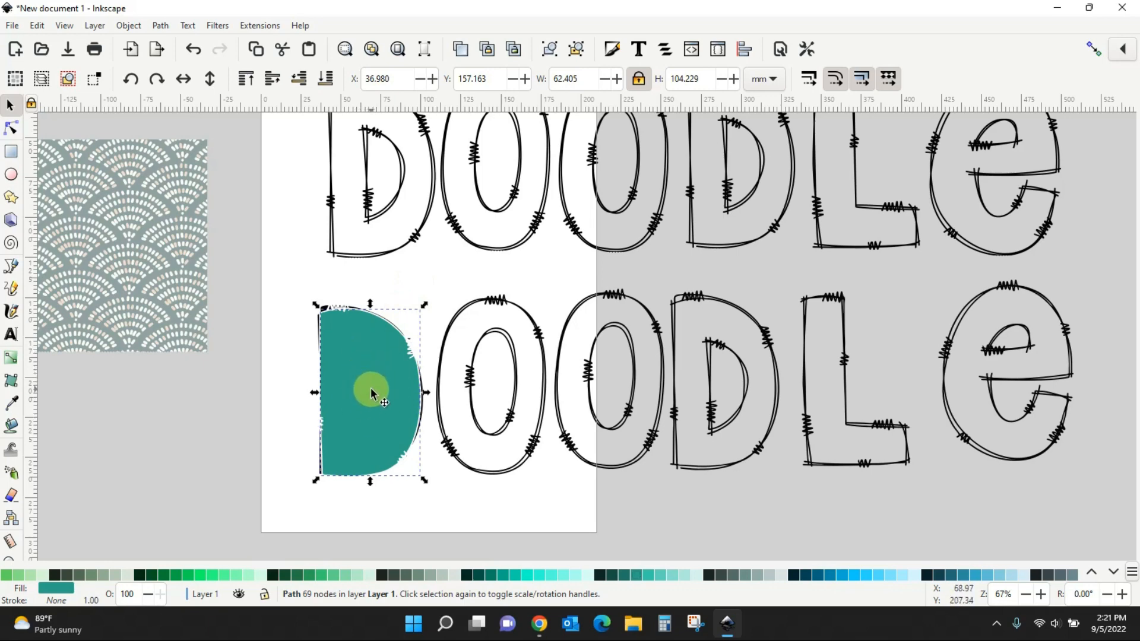
{"action": "left_click", "coordinate": [300, 79]}
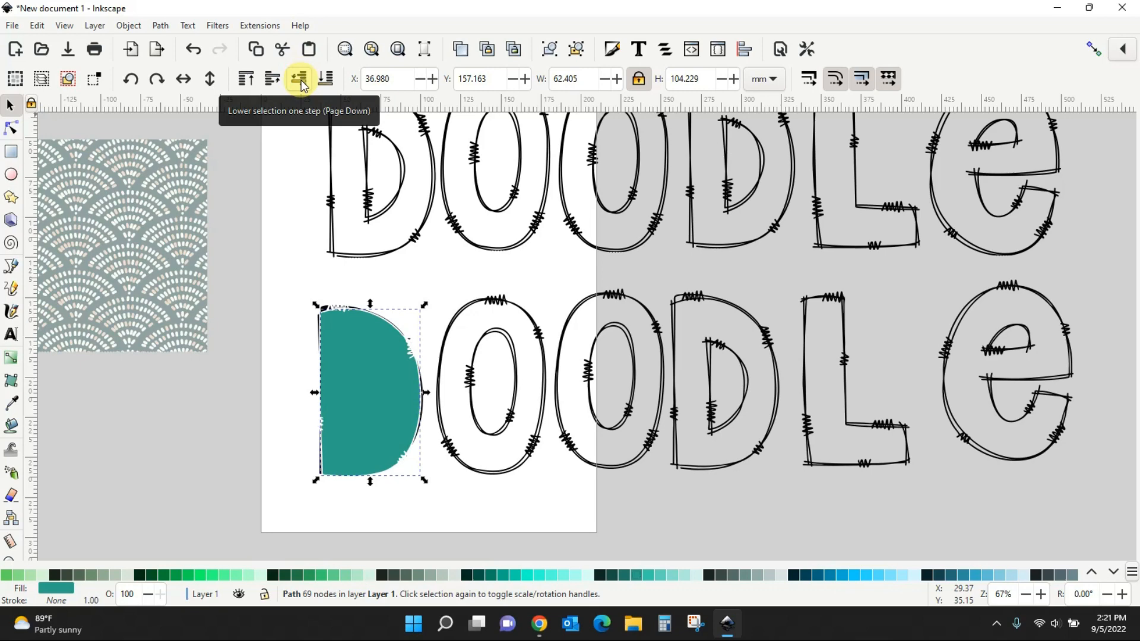
{"action": "left_click", "coordinate": [301, 82]}
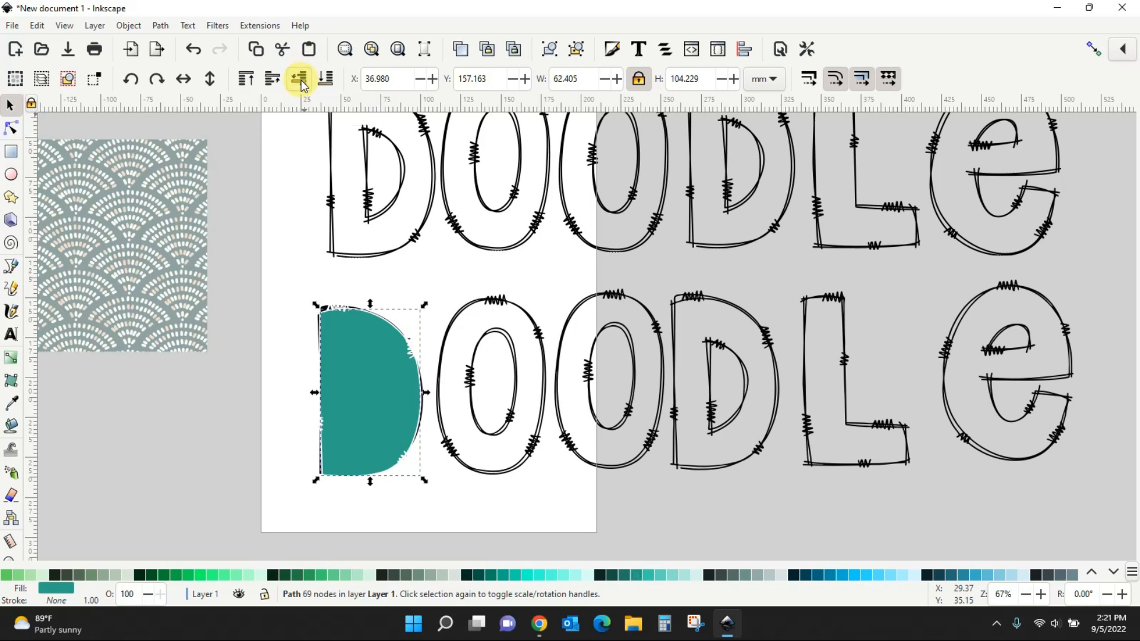
{"action": "left_click", "coordinate": [300, 80]}
{"action": "left_click", "coordinate": [301, 81]}
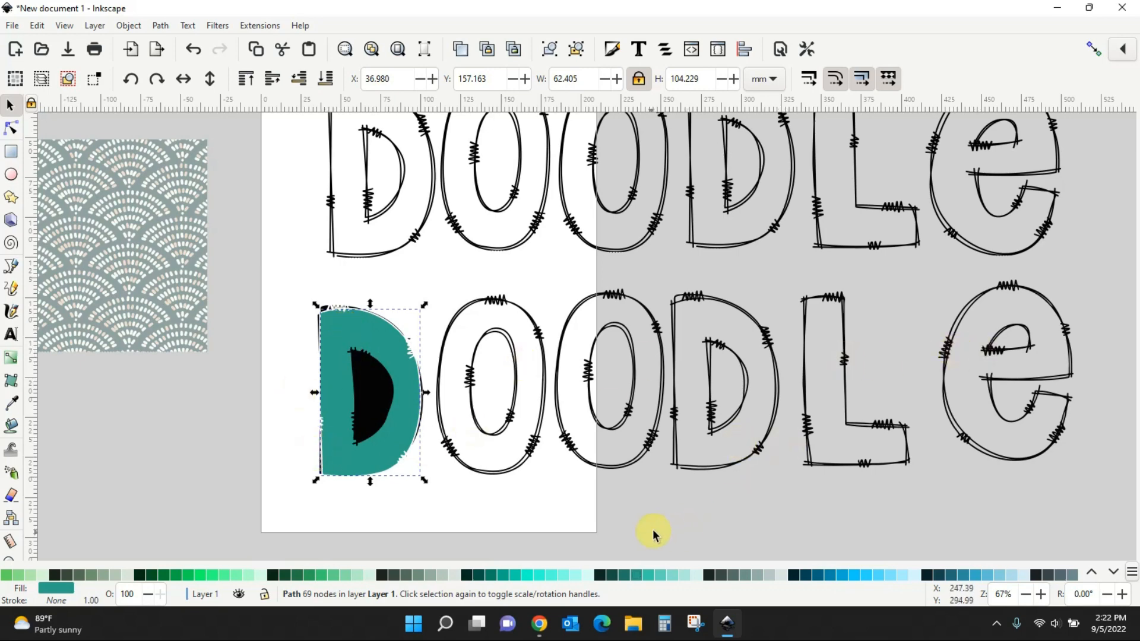
Cut the black counter shape out of the teal D with the Difference operation
{"action": "left_click", "coordinate": [368, 395]}
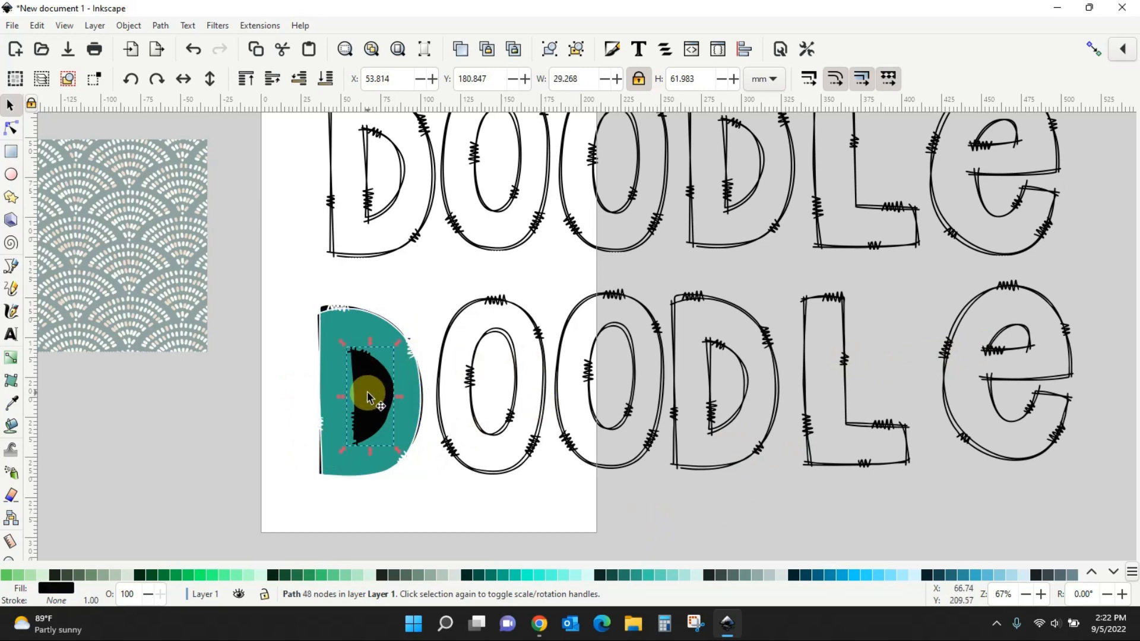
{"action": "left_click", "coordinate": [361, 325], "text": "shift"}
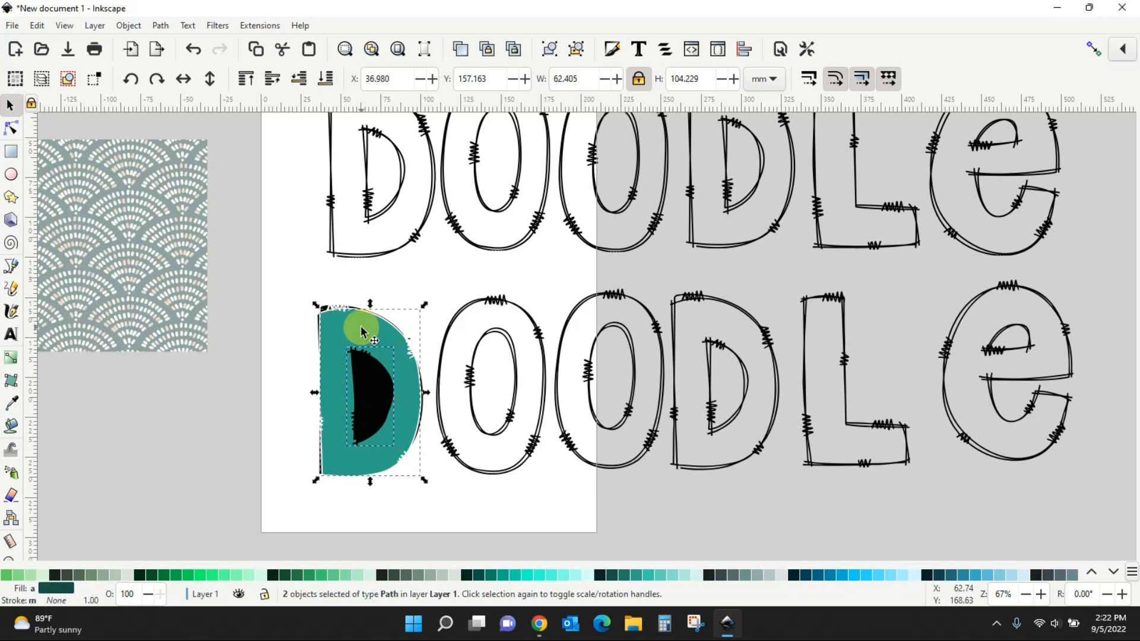
{"action": "left_click", "coordinate": [159, 25]}
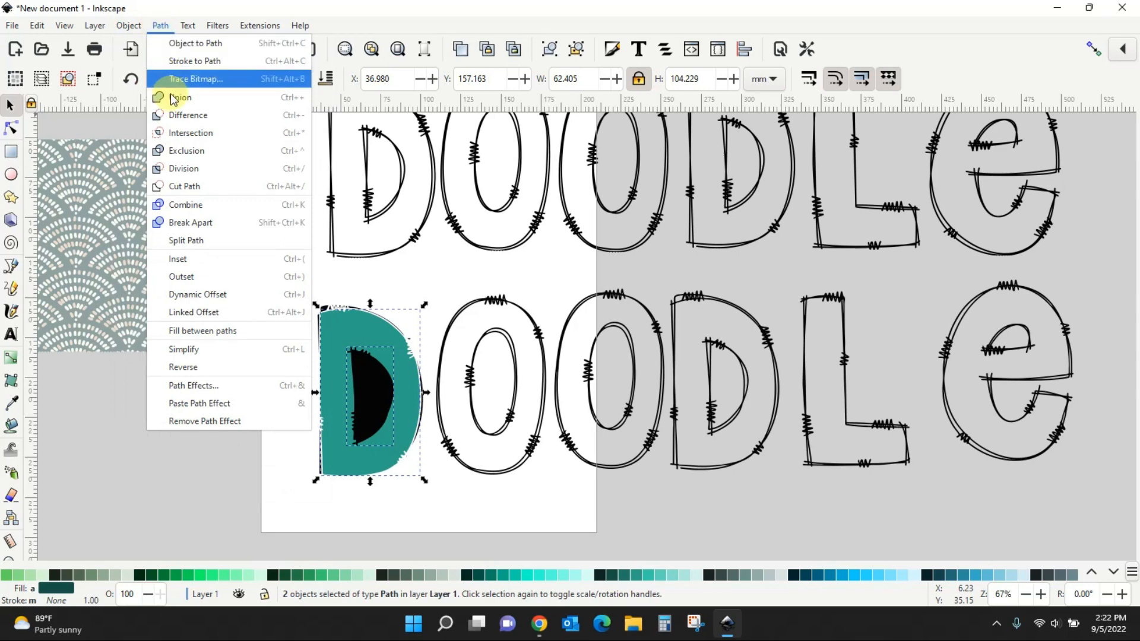
{"action": "left_click", "coordinate": [172, 114]}
Fit the teal D inside the upper row's first D outline, and delete the leftover black fragments in the lower row
{"action": "left_click_drag", "start_coordinate": [350, 324], "coordinate": [380, 107]}
{"action": "scroll", "coordinate": [408, 201], "scroll_direction": "up", "scroll_amount": 2}
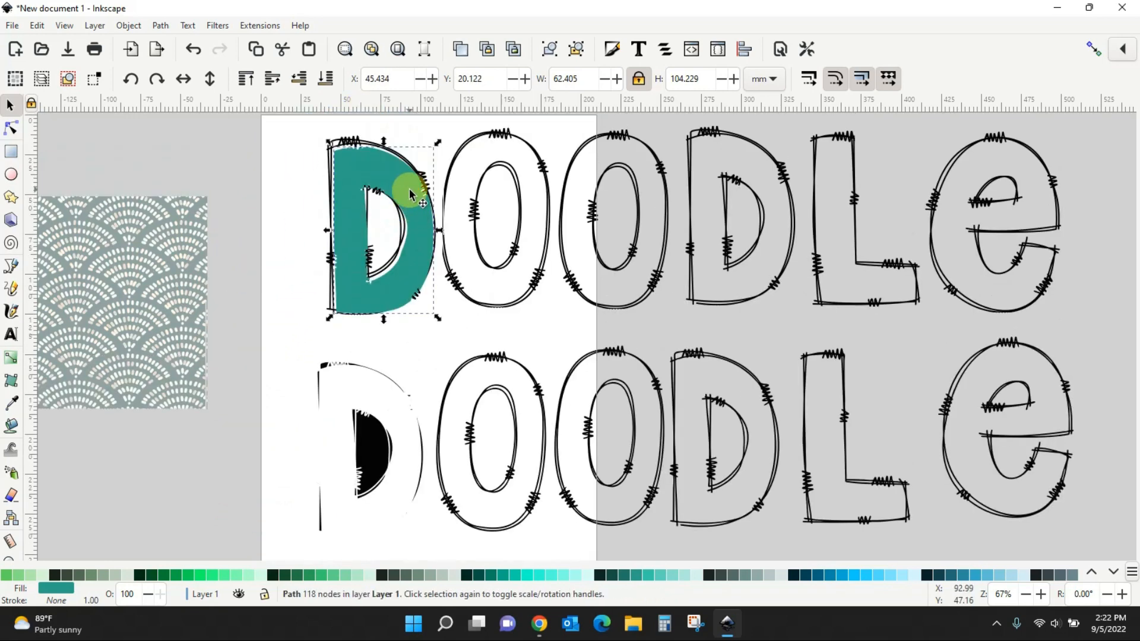
{"action": "left_click_drag", "start_coordinate": [409, 205], "coordinate": [401, 178]}
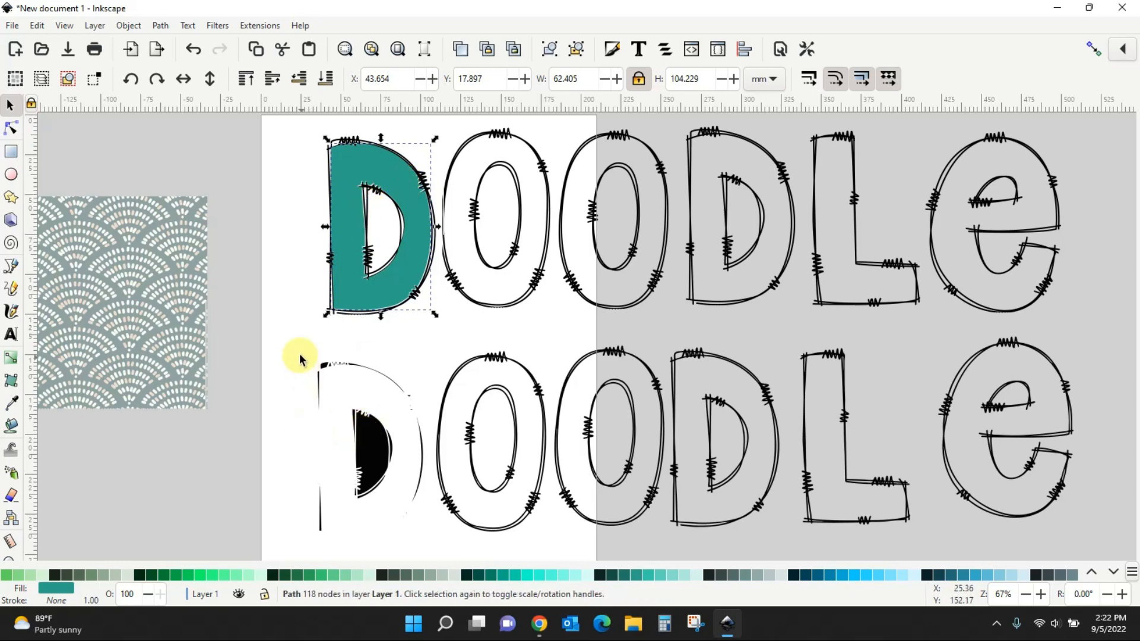
{"action": "left_click_drag", "start_coordinate": [292, 335], "coordinate": [426, 552]}
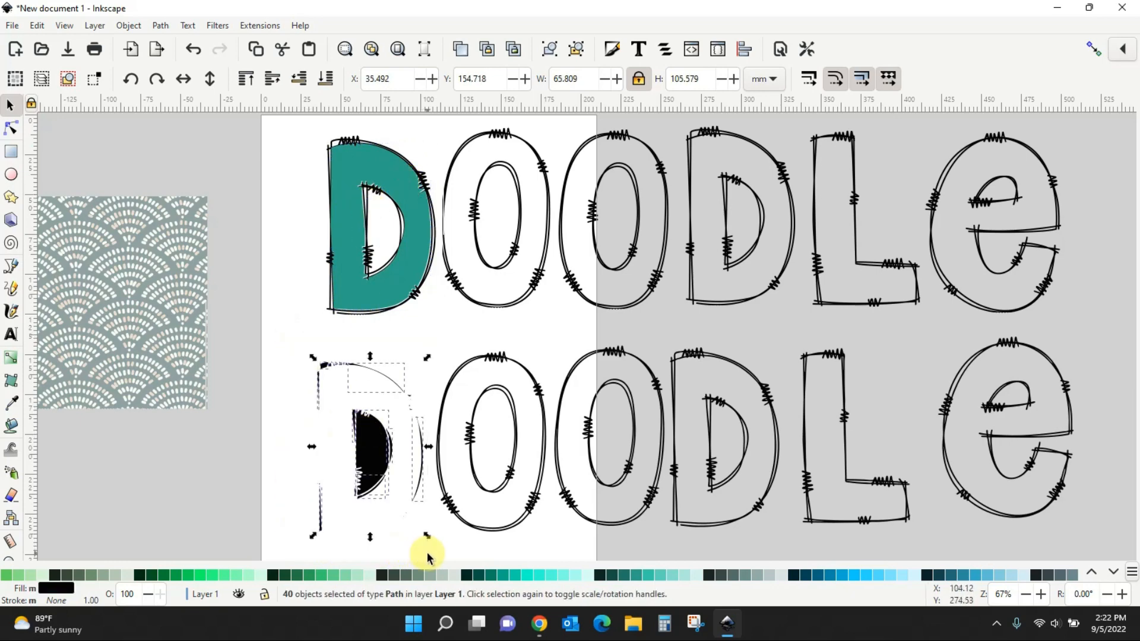
{"action": "key", "text": "Delete"}
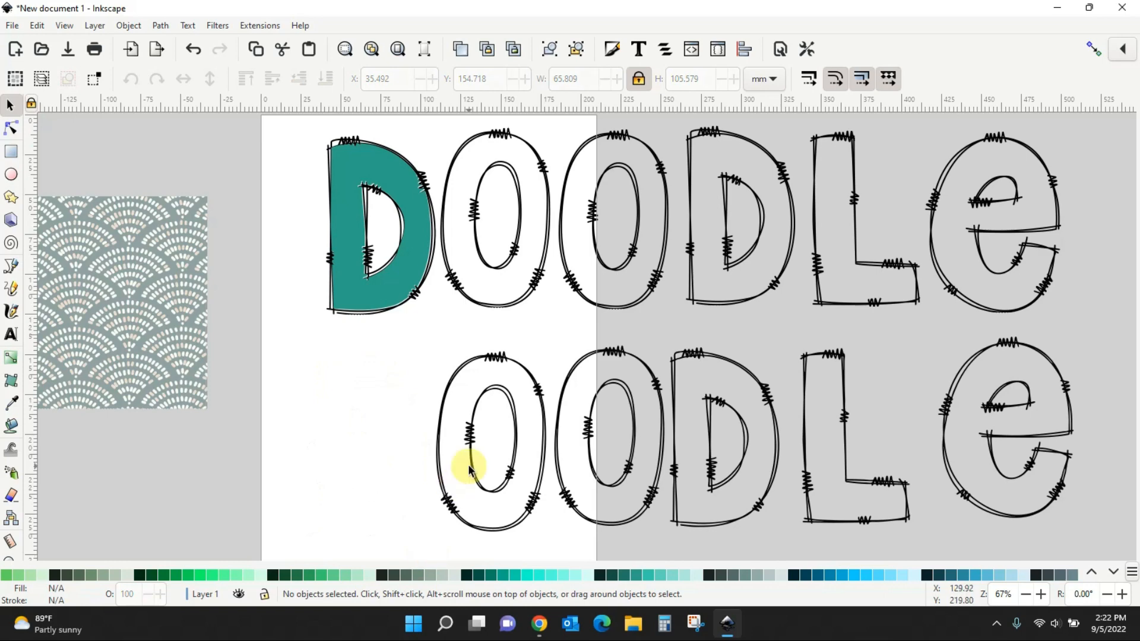
Break apart the lower row's first O, then pull its outermost black shape away and delete it
{"action": "left_click", "coordinate": [470, 430]}
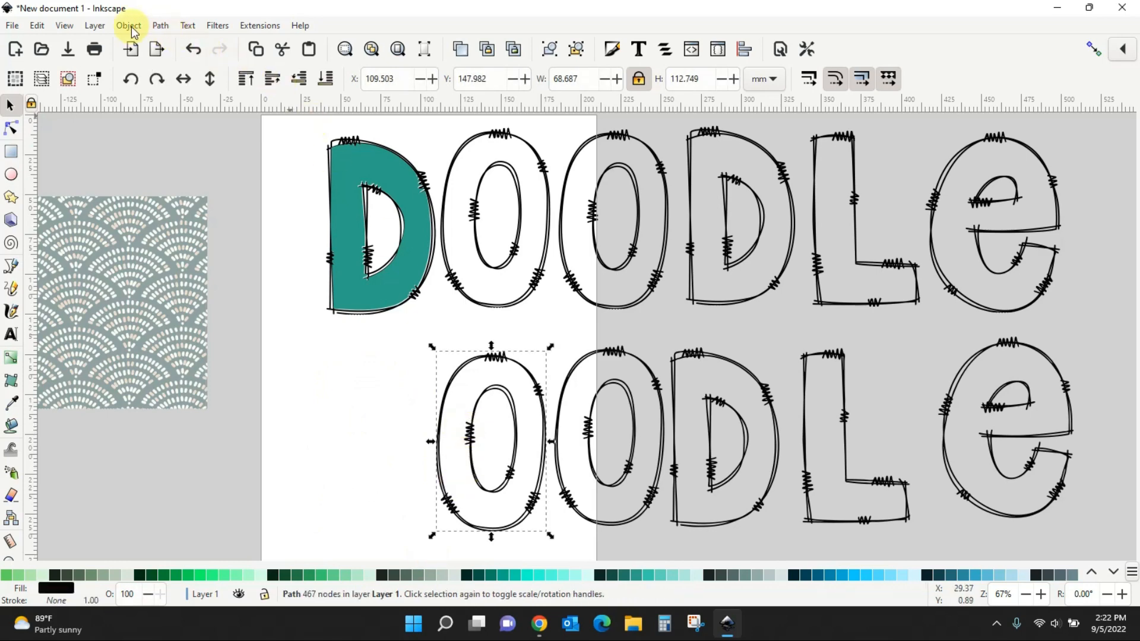
{"action": "left_click", "coordinate": [159, 26]}
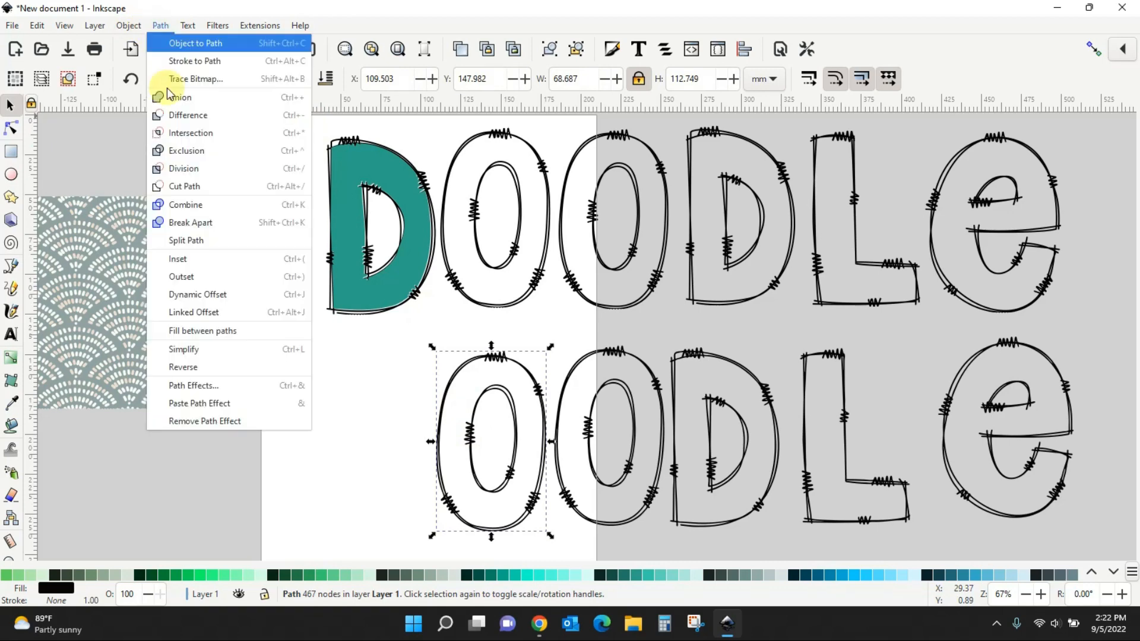
{"action": "left_click", "coordinate": [185, 223]}
{"action": "left_click", "coordinate": [324, 383]}
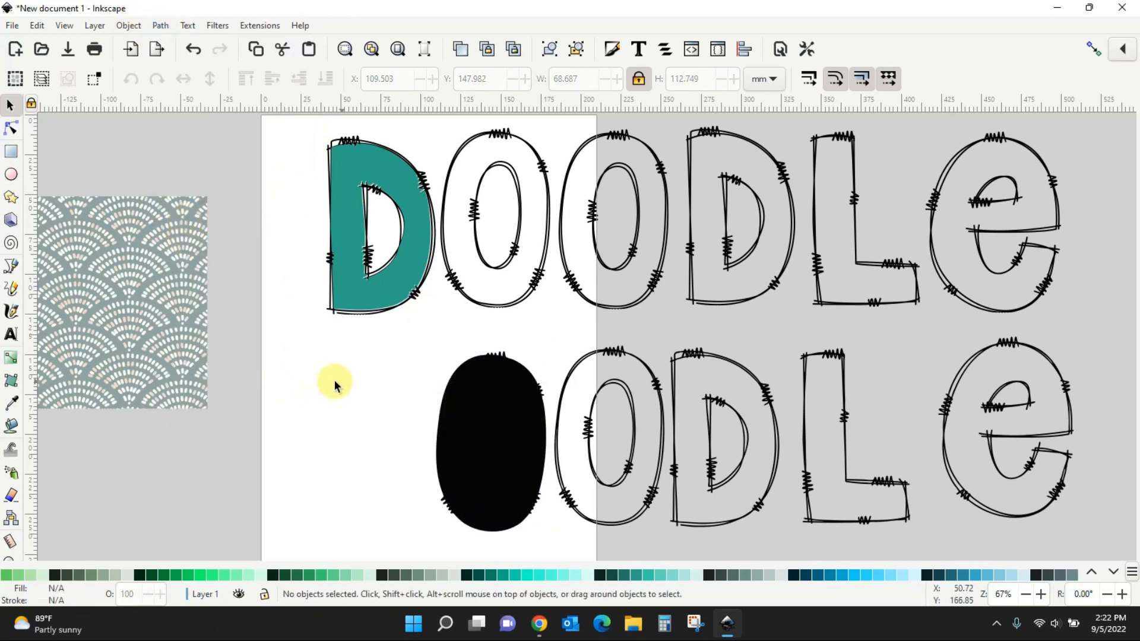
{"action": "left_click_drag", "start_coordinate": [484, 364], "coordinate": [255, 387]}
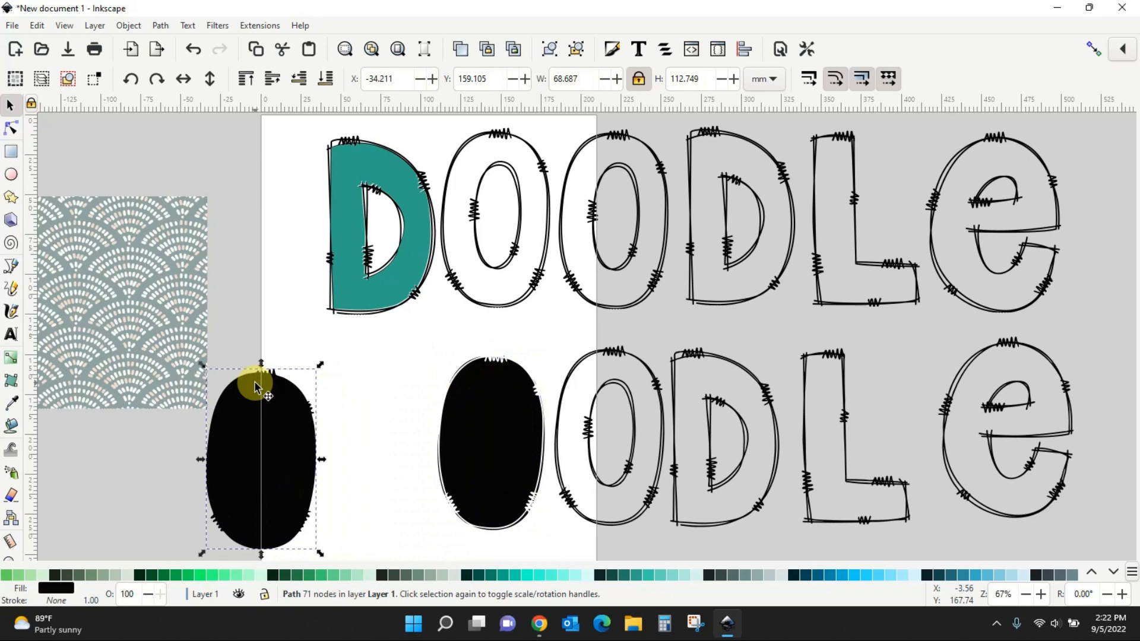
{"action": "key", "text": "Delete"}
Fill the large inner O shape with light aqua and lower it in the stacking order until it lies beneath the counter shape
{"action": "left_click", "coordinate": [488, 380]}
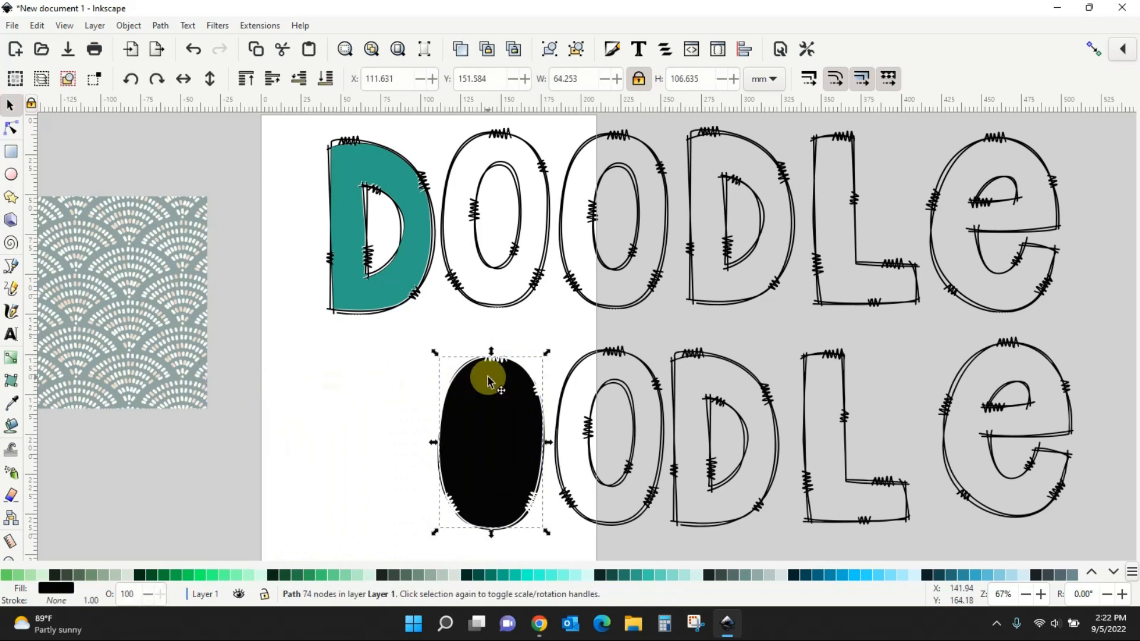
{"action": "left_click", "coordinate": [577, 577]}
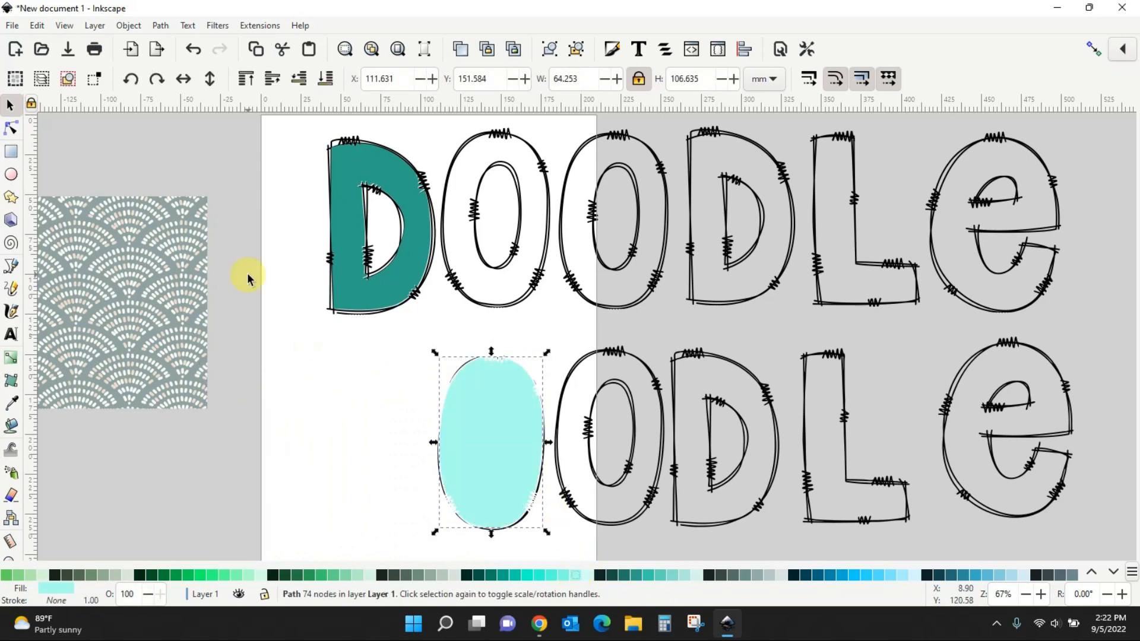
{"action": "left_click", "coordinate": [301, 84]}
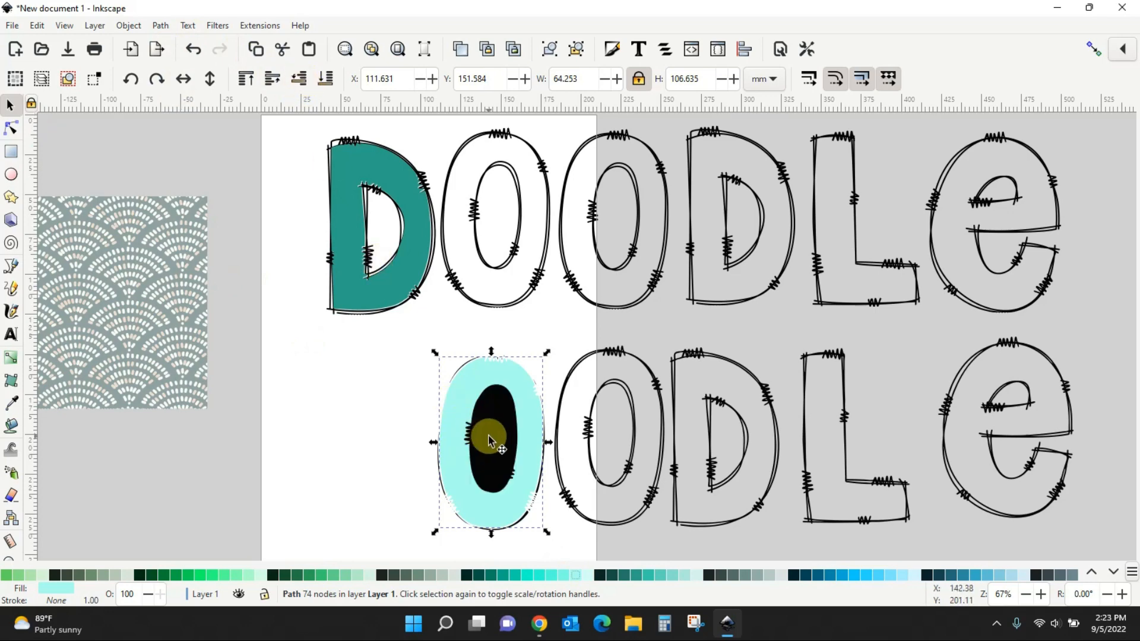
Cut the black counter shape out of the aqua O with the Difference operation
{"action": "left_click", "coordinate": [492, 437]}
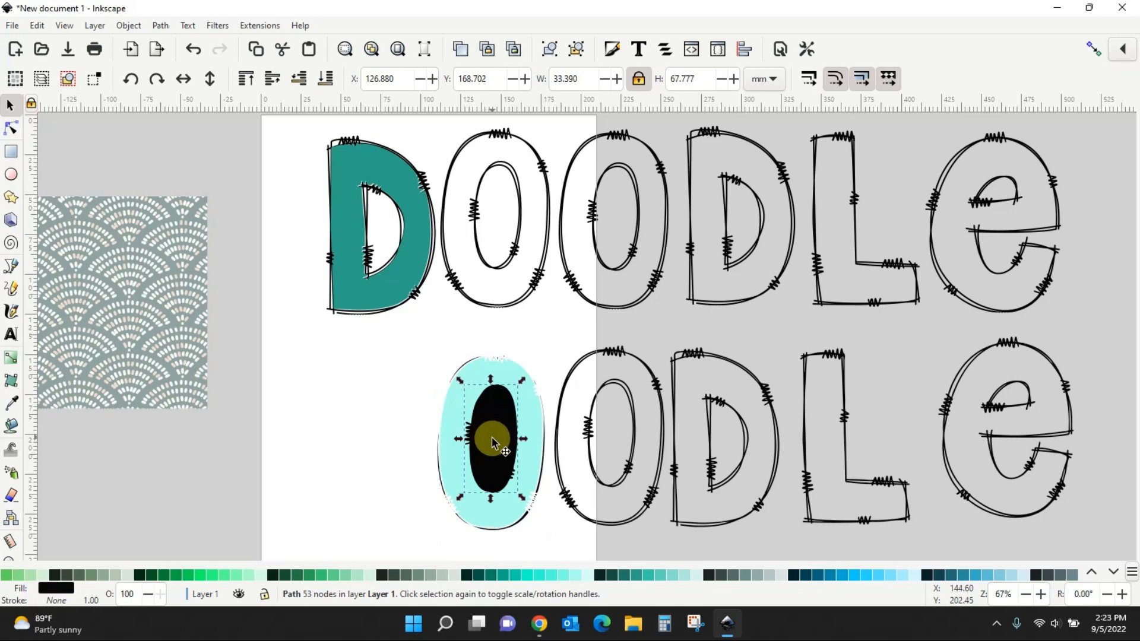
{"action": "left_click", "coordinate": [509, 380], "text": "shift"}
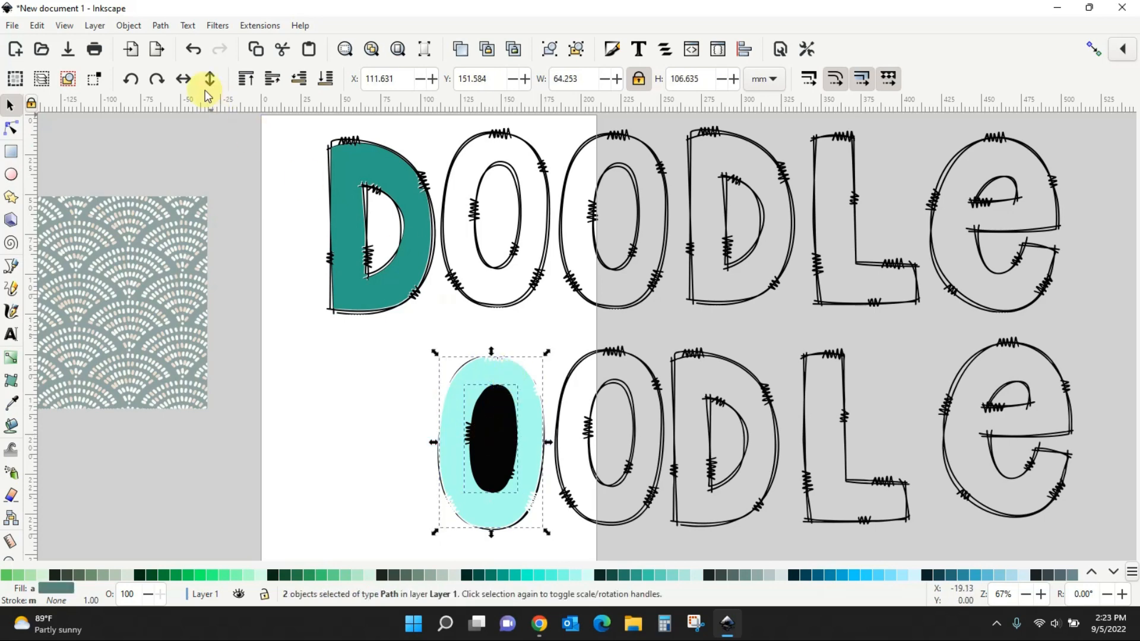
{"action": "left_click", "coordinate": [161, 25]}
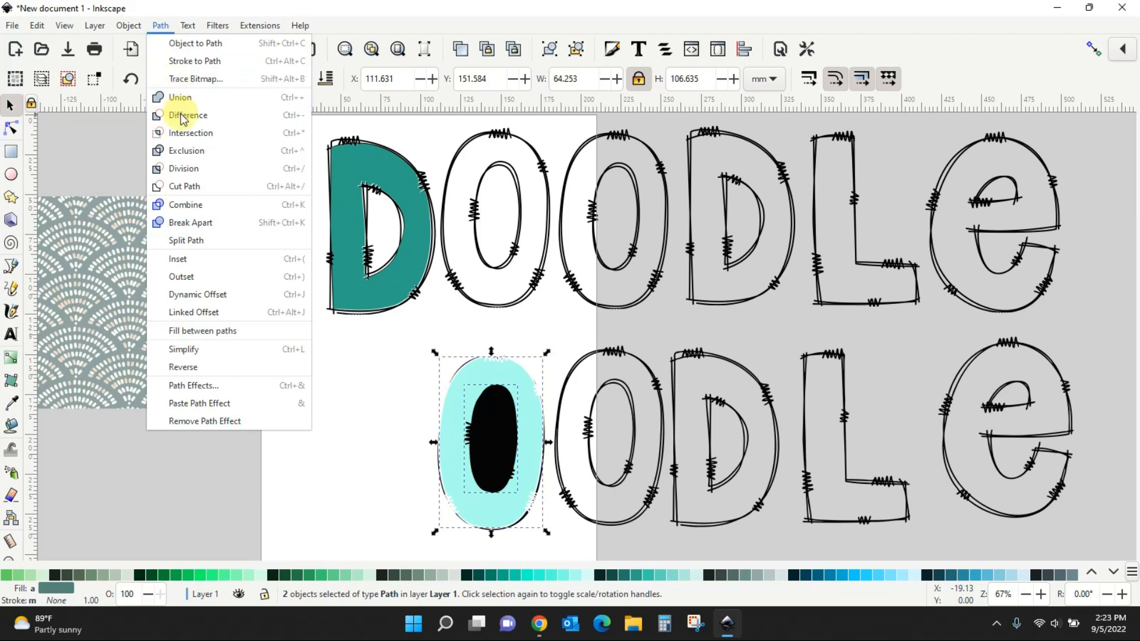
{"action": "left_click", "coordinate": [178, 113]}
Fit the aqua O inside the upper row's first O outline, and delete the leftover black fragments in the lower row
{"action": "left_click_drag", "start_coordinate": [470, 377], "coordinate": [474, 151]}
{"action": "left_click_drag", "start_coordinate": [423, 328], "coordinate": [546, 549]}
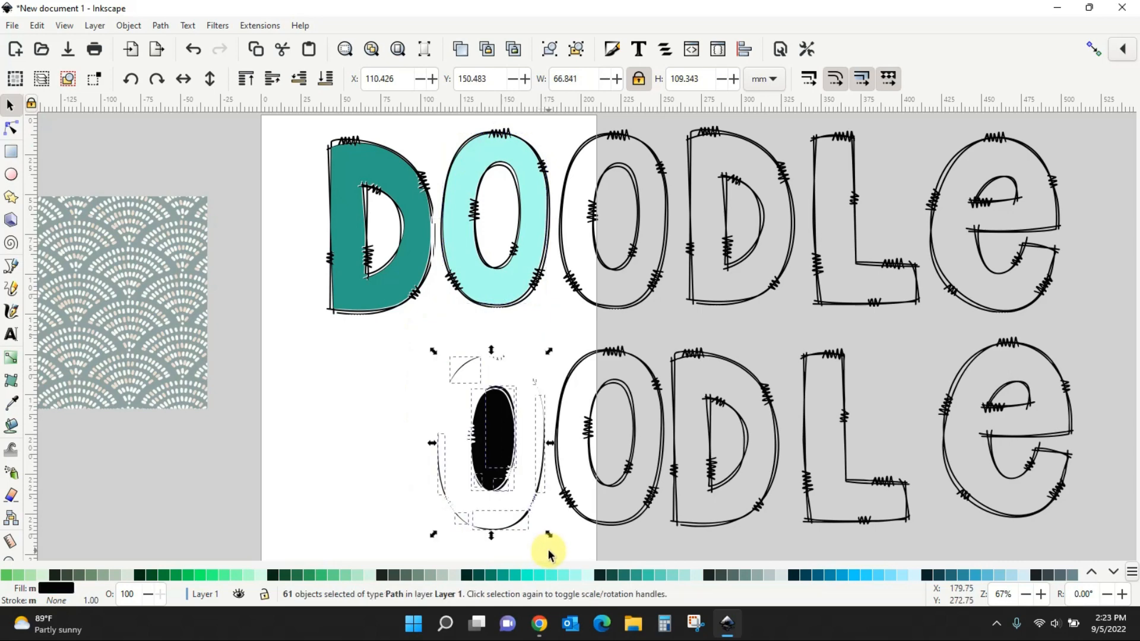
{"action": "key", "text": "Delete"}
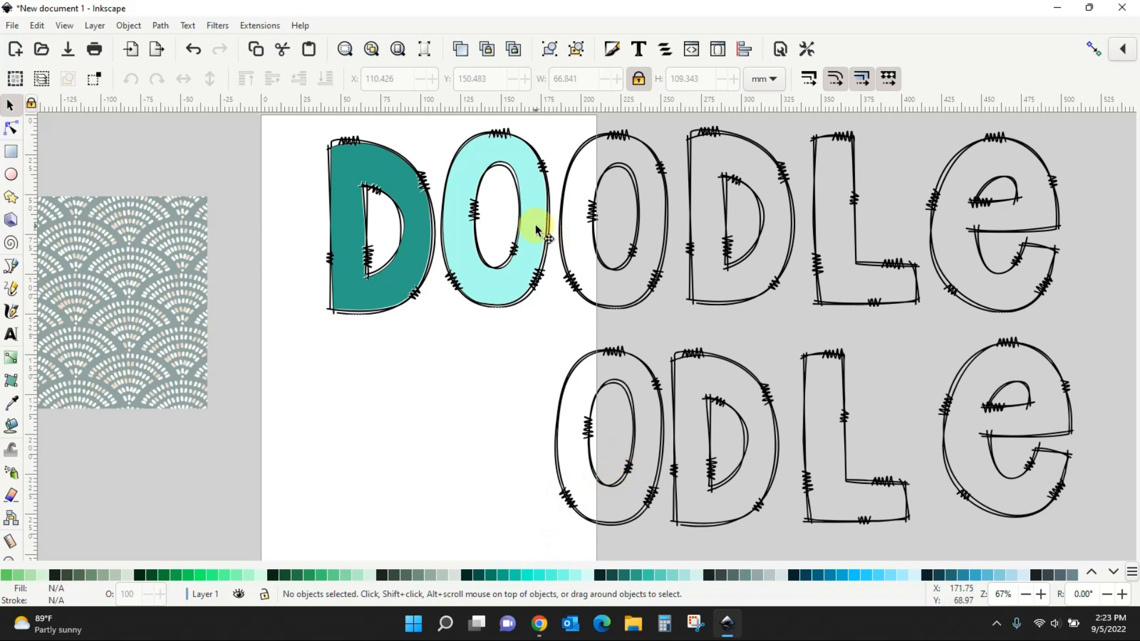
Duplicate the aqua O into the upper row's second O outline and the teal D into the second D outline
{"action": "mouse_move", "coordinate": [536, 223]}
{"action": "left_mouse_down"}
{"action": "mouse_move", "coordinate": [538, 246]}
{"action": "mouse_move", "coordinate": [581, 226]}
{"action": "mouse_move", "coordinate": [657, 222]}
{"action": "mouse_move", "coordinate": [533, 211]}
{"action": "left_mouse_up"}
{"action": "key", "text": "ctrl+d"}
{"action": "left_click", "coordinate": [410, 230]}
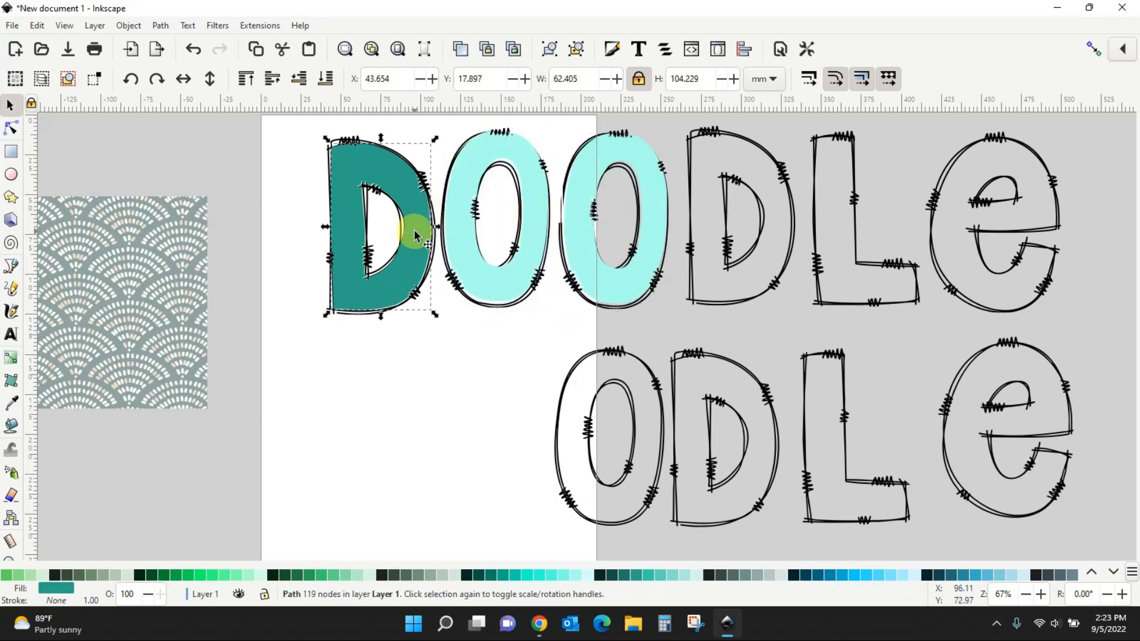
{"action": "key", "text": "ctrl+d"}
{"action": "left_click_drag", "start_coordinate": [414, 229], "coordinate": [744, 268]}
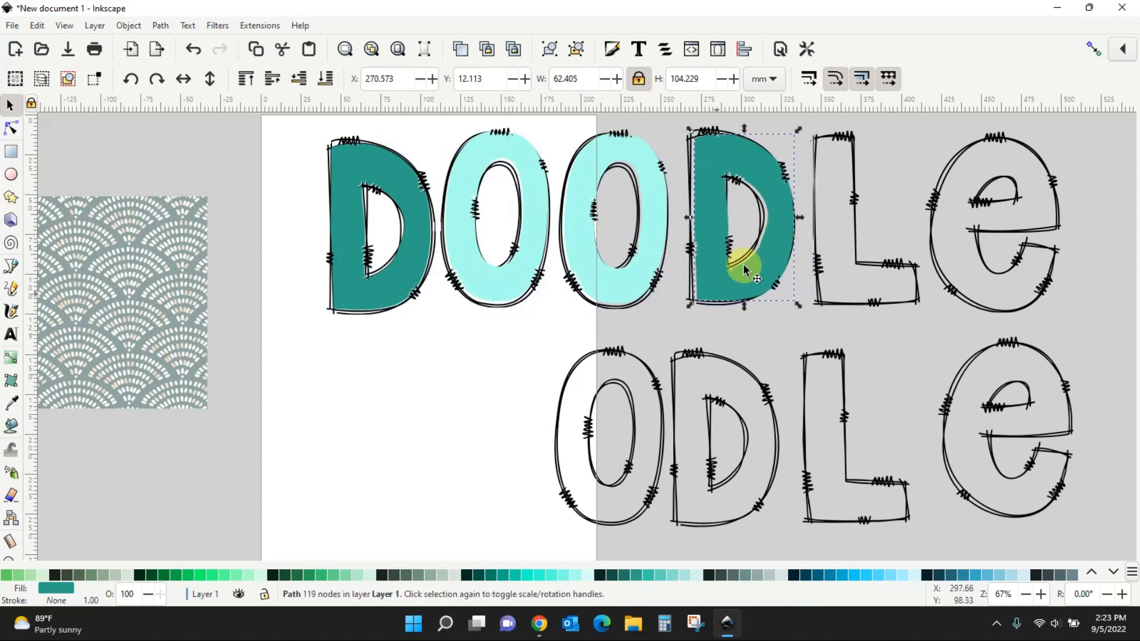
Delete the remaining traced O and D from the lower row
{"action": "left_click", "coordinate": [646, 369]}
{"action": "key", "text": "Delete"}
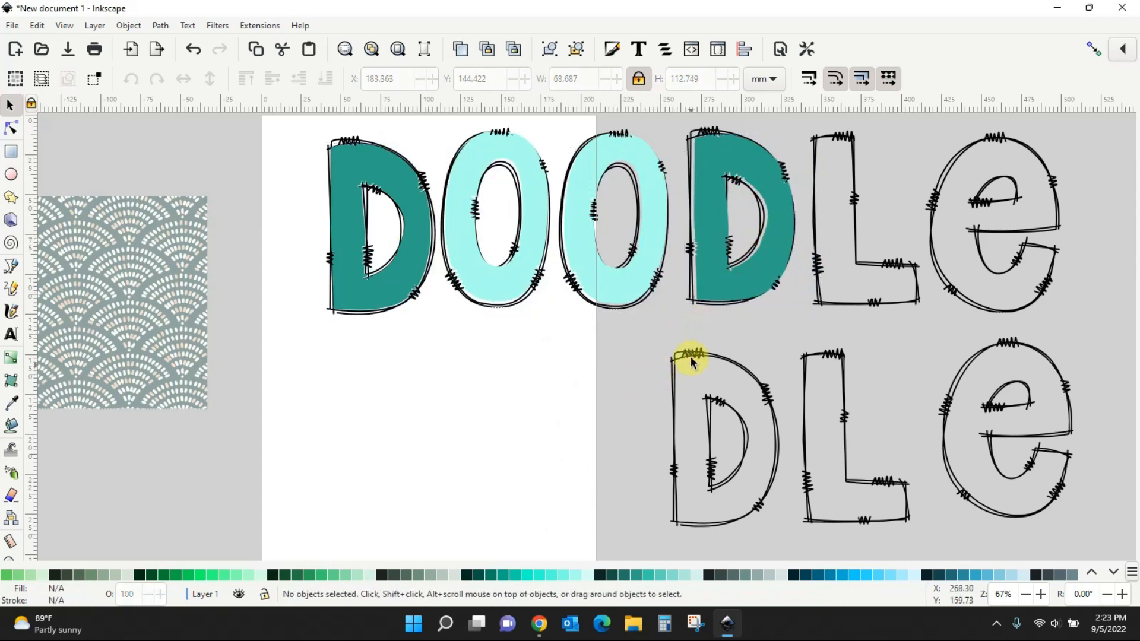
{"action": "left_click", "coordinate": [691, 360]}
{"action": "key", "text": "Delete"}
Break apart the lower row's traced L, and pull its outermost black shape away and delete it
{"action": "left_click", "coordinate": [823, 305]}
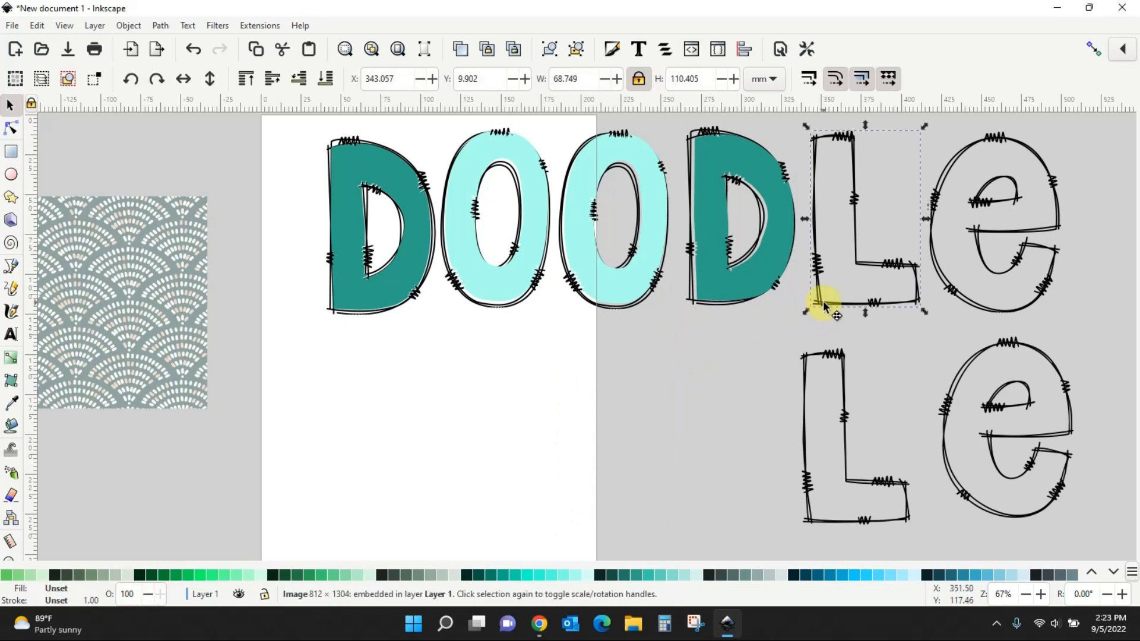
{"action": "left_click", "coordinate": [844, 419]}
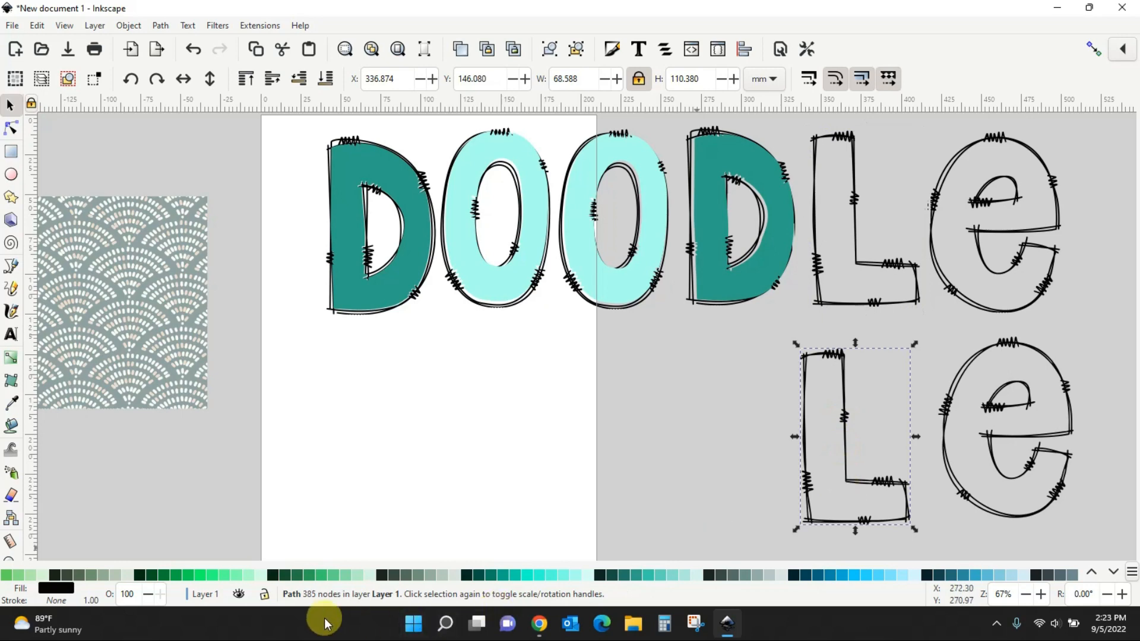
{"action": "left_click", "coordinate": [816, 257]}
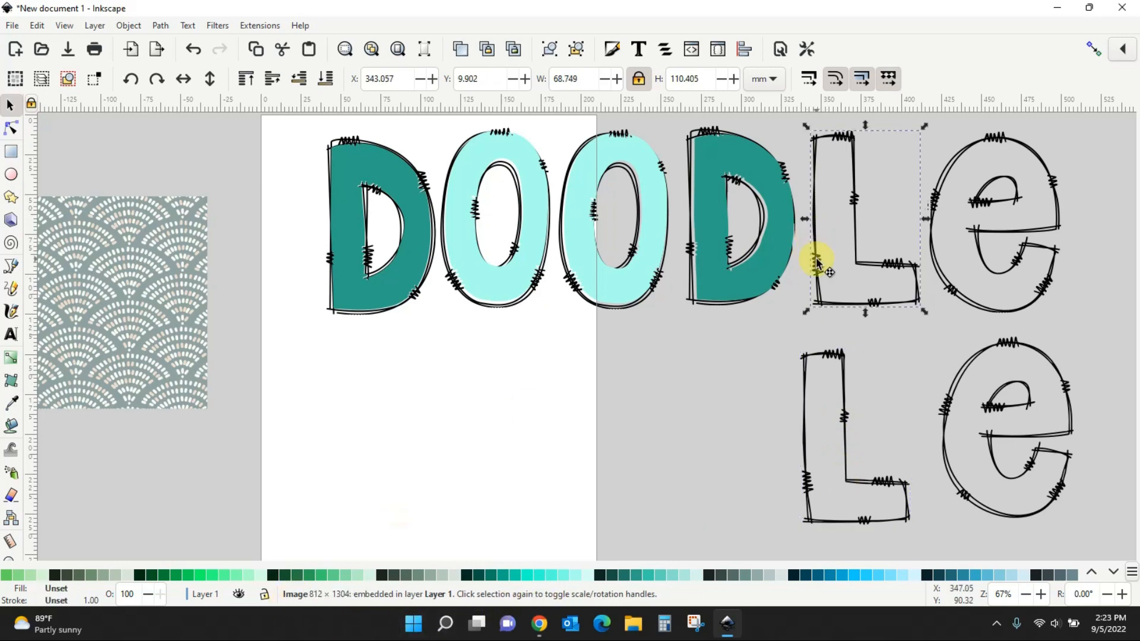
{"action": "left_click", "coordinate": [846, 421]}
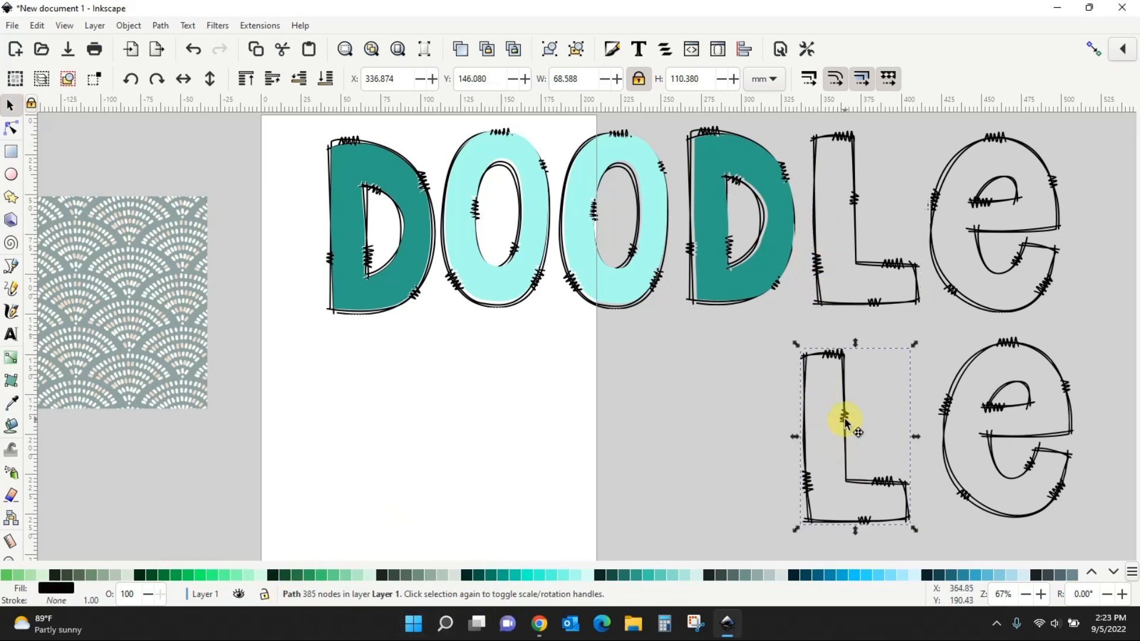
{"action": "left_click", "coordinate": [162, 26]}
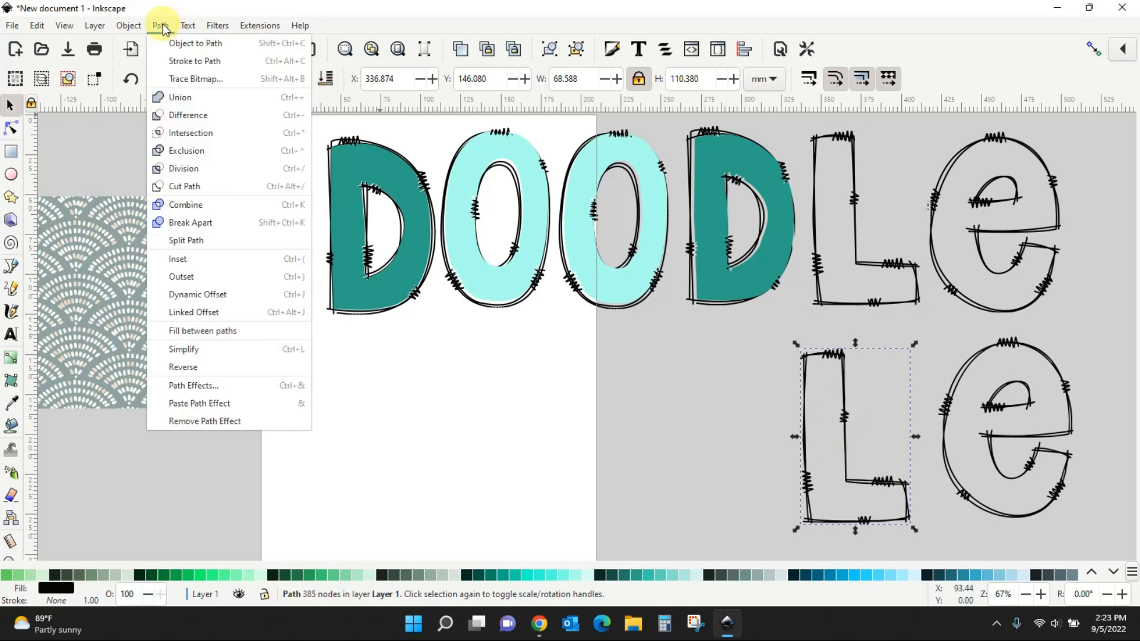
{"action": "left_click", "coordinate": [181, 224]}
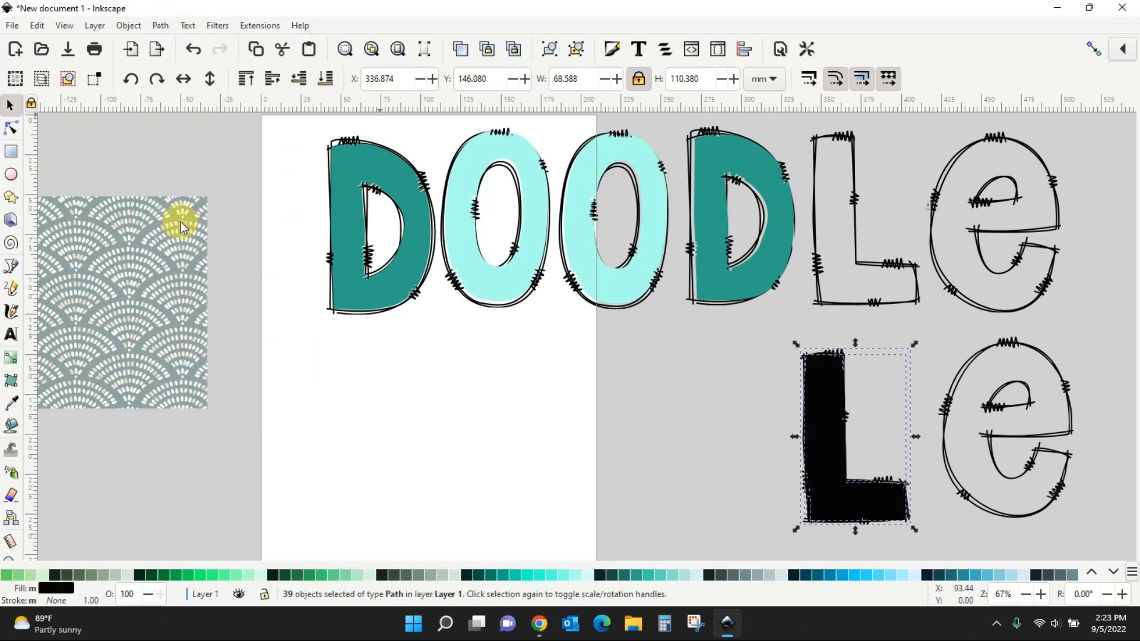
{"action": "left_click_drag", "start_coordinate": [815, 386], "coordinate": [672, 394]}
{"action": "left_click", "coordinate": [801, 377]}
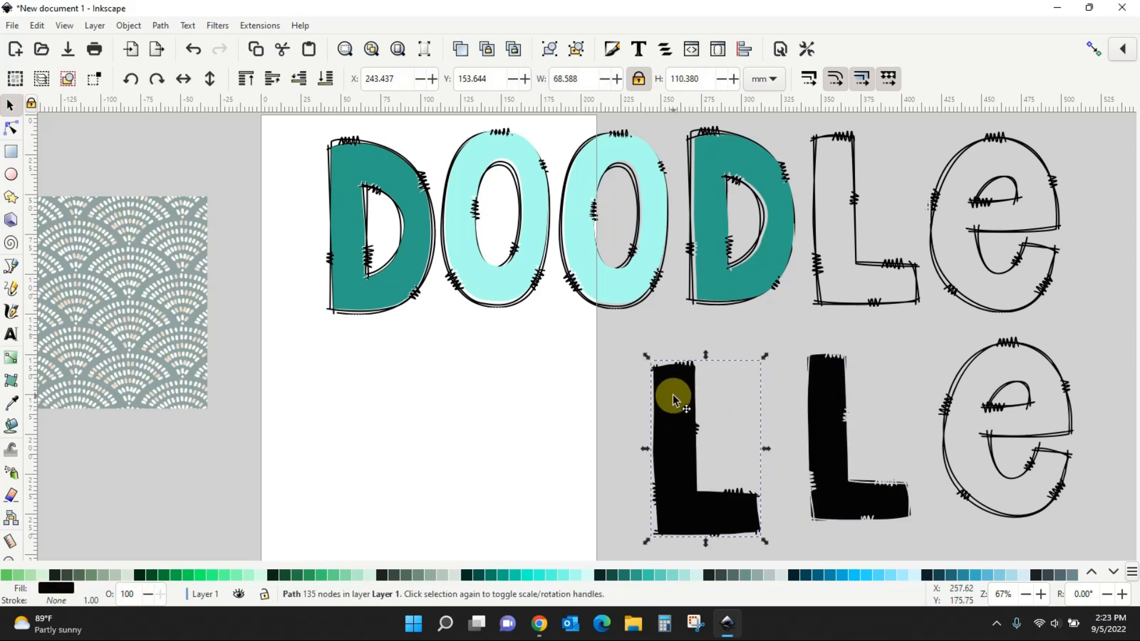
{"action": "key", "text": "Delete"}
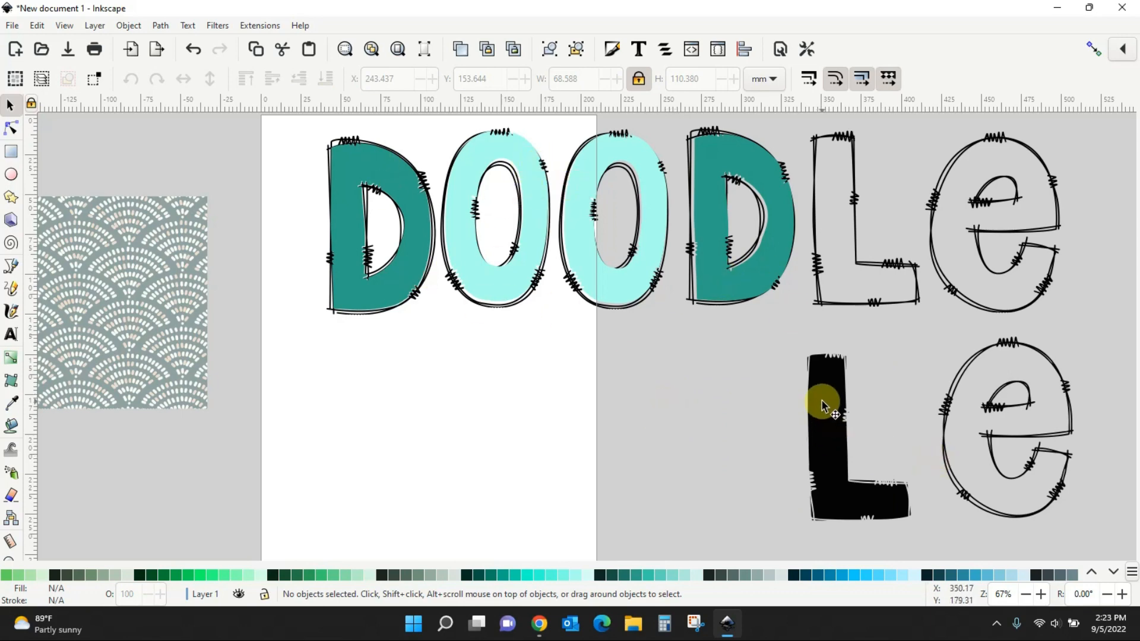
Pull the inner black L away from its fragments and fill it with dark teal
{"action": "left_click_drag", "start_coordinate": [819, 394], "coordinate": [671, 397]}
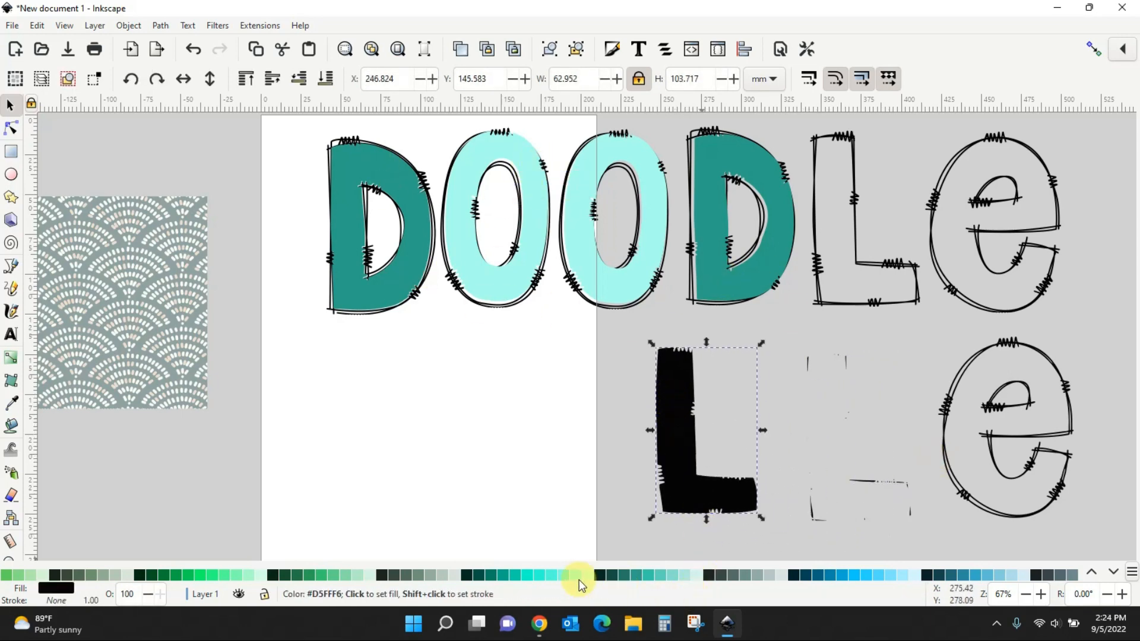
{"action": "left_click", "coordinate": [486, 575]}
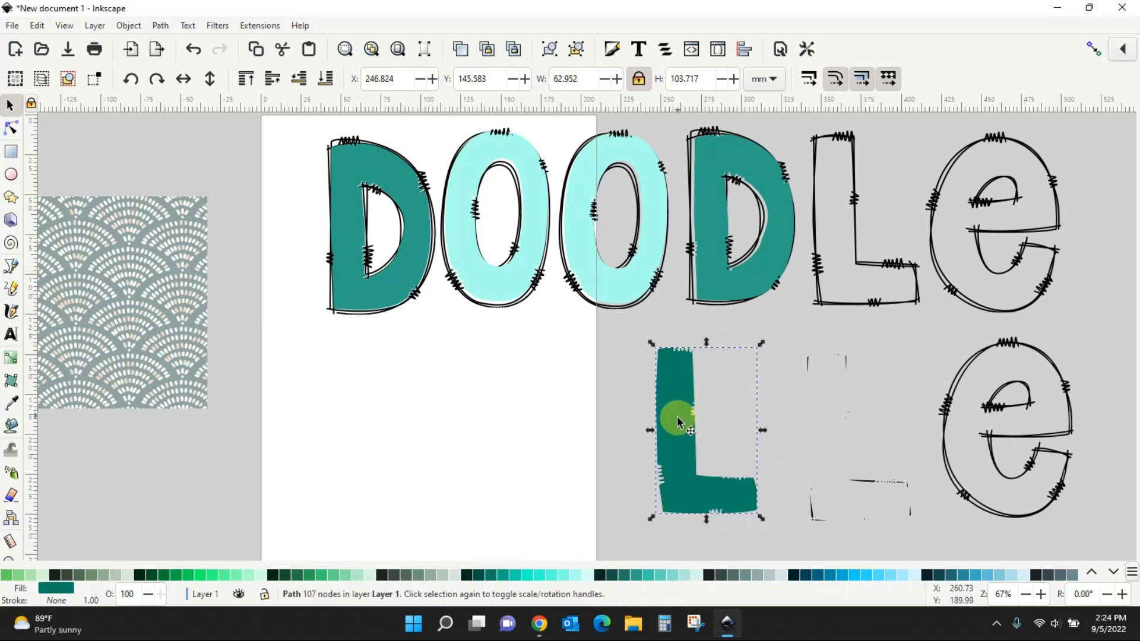
Fit the dark teal L inside the upper row's L outline, and delete the leftover L fragments in the lower row
{"action": "left_click_drag", "start_coordinate": [678, 421], "coordinate": [837, 206]}
{"action": "left_click_drag", "start_coordinate": [776, 327], "coordinate": [930, 550]}
{"action": "key", "text": "Delete"}
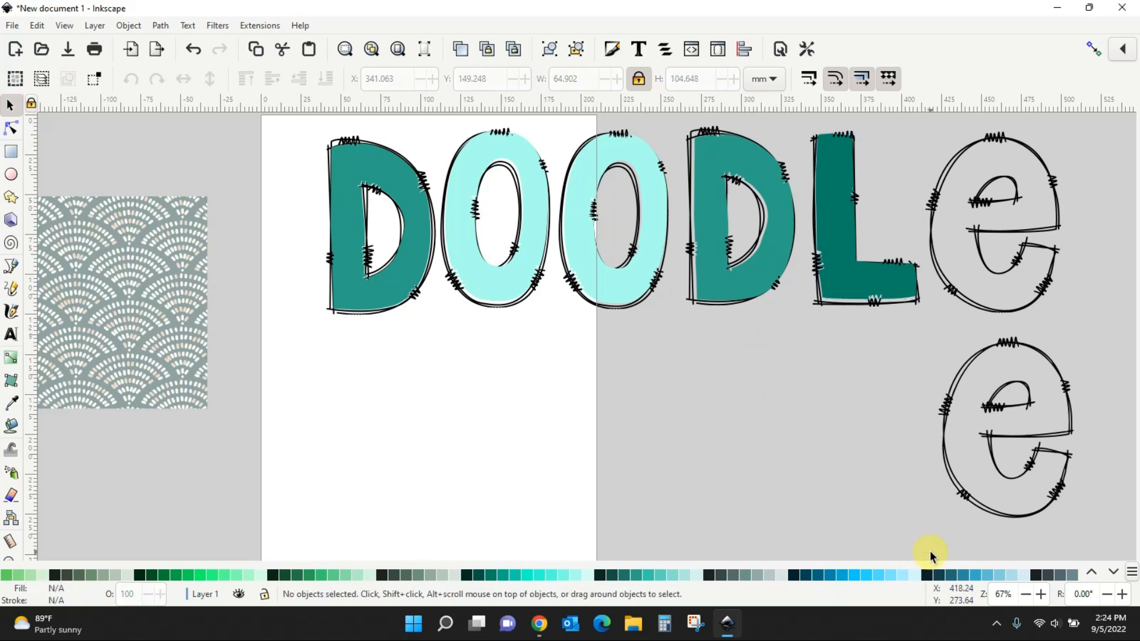
Break apart the lower row's traced e, and pull its outermost black shape away and delete it
{"action": "left_click", "coordinate": [997, 408]}
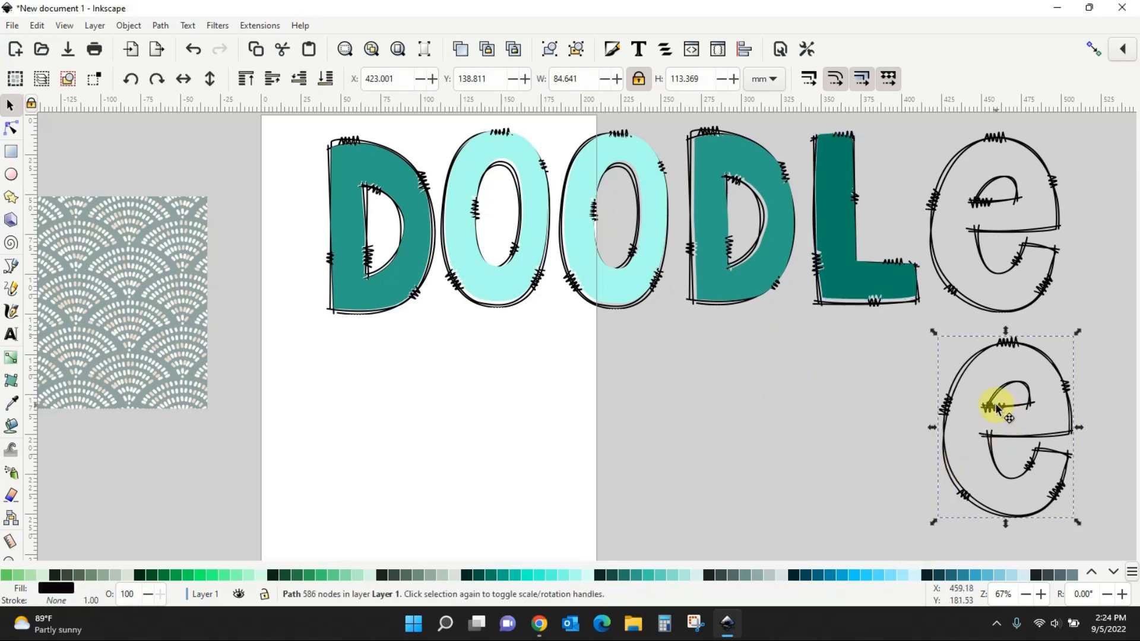
{"action": "left_click", "coordinate": [160, 25]}
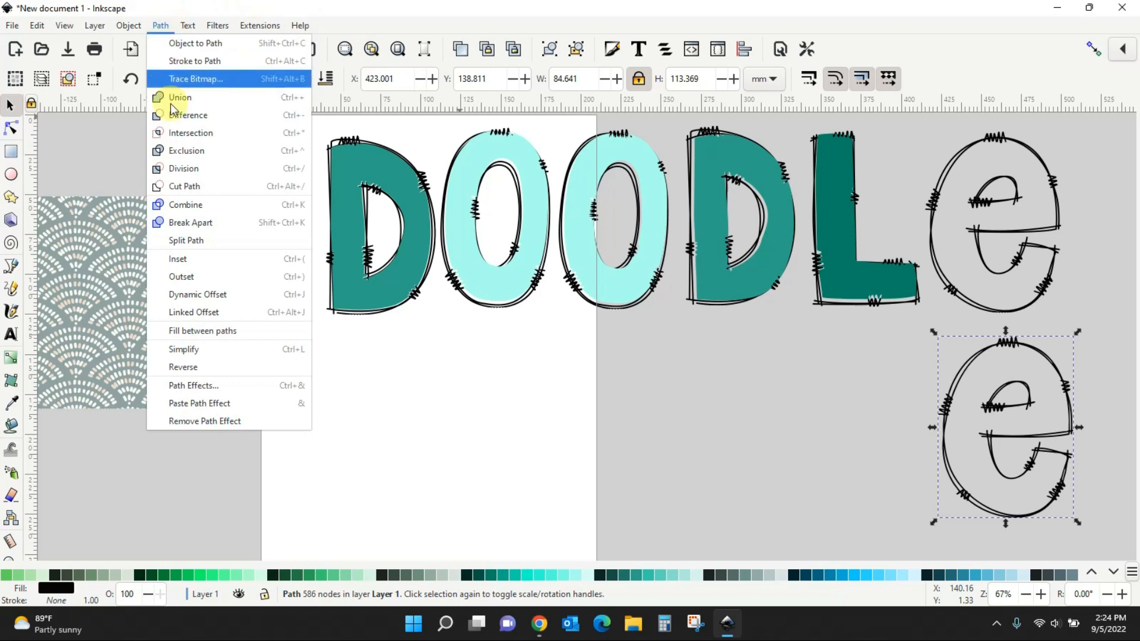
{"action": "left_click", "coordinate": [184, 222]}
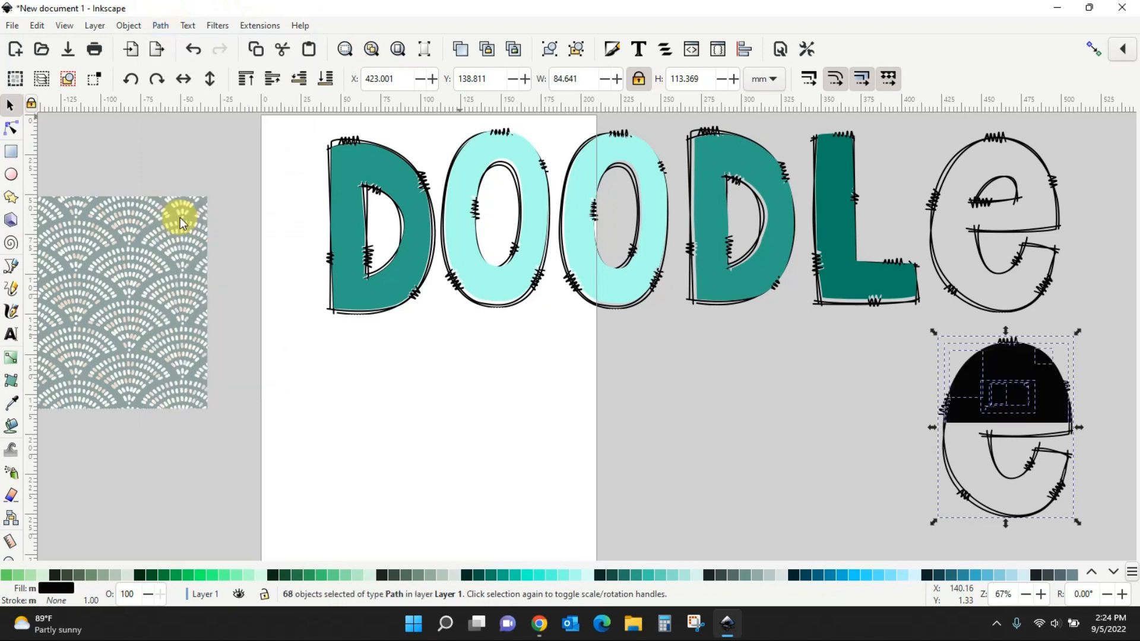
{"action": "left_click", "coordinate": [733, 386]}
{"action": "left_click_drag", "start_coordinate": [1016, 350], "coordinate": [664, 362]}
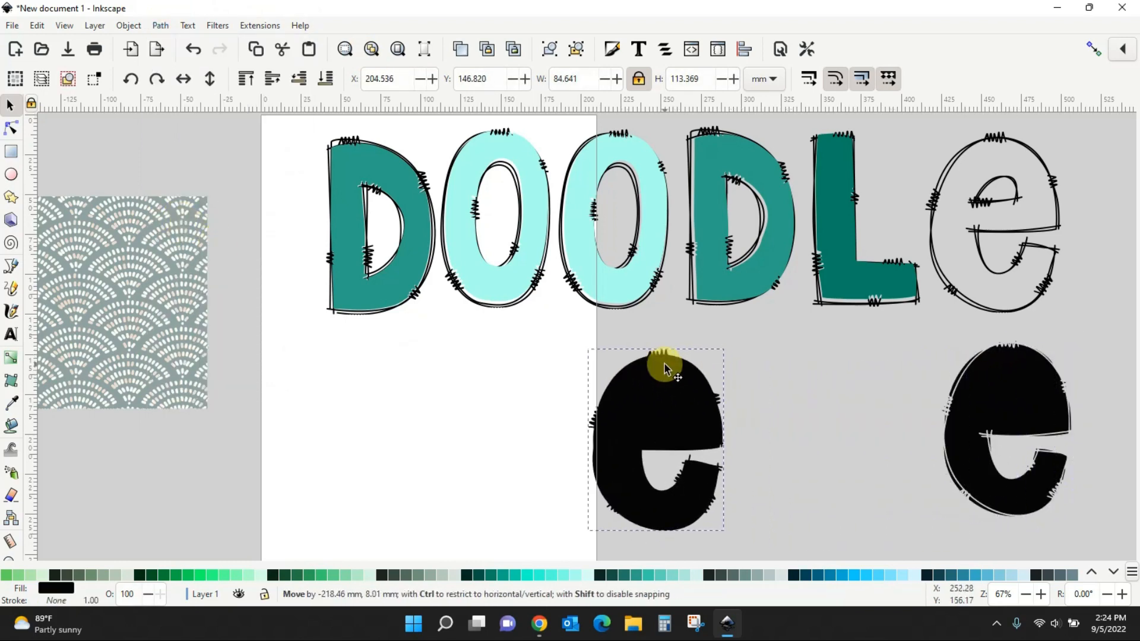
{"action": "key", "text": "Delete"}
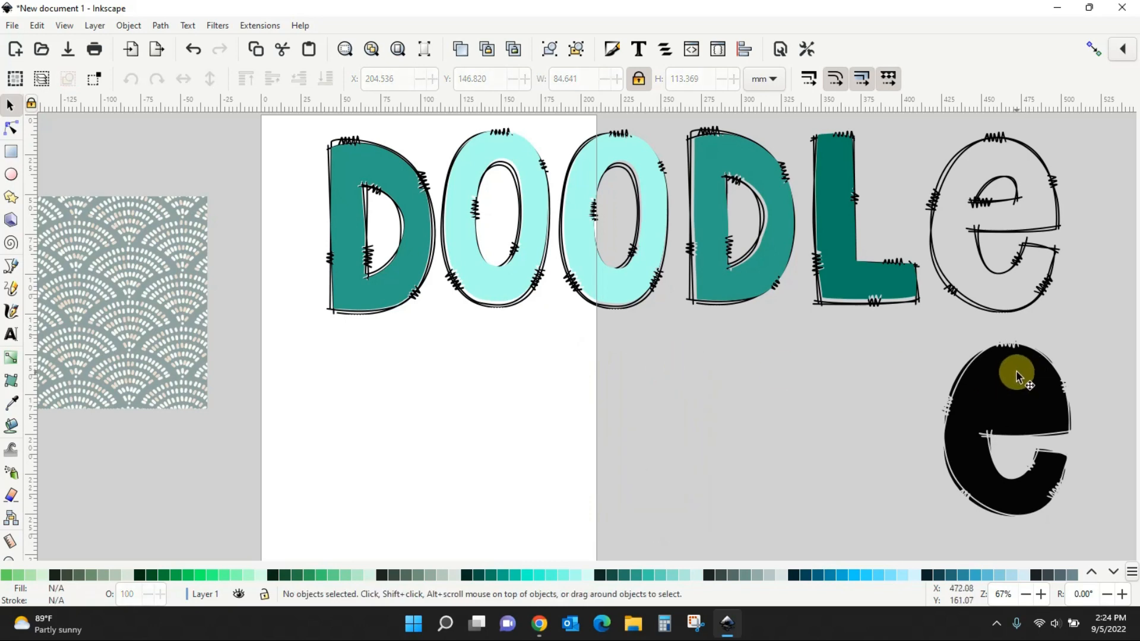
Fill the large inner e shape with blue and lower it in the stacking order beneath its counter shape
{"action": "left_click", "coordinate": [1017, 370]}
{"action": "left_click", "coordinate": [825, 575]}
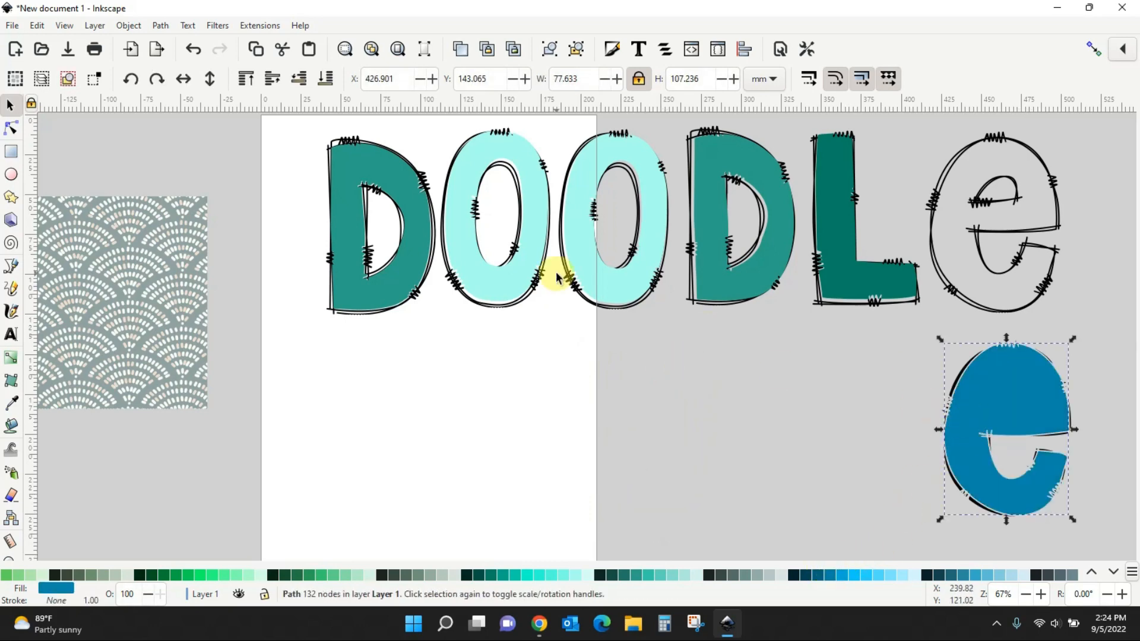
{"action": "left_click", "coordinate": [299, 84]}
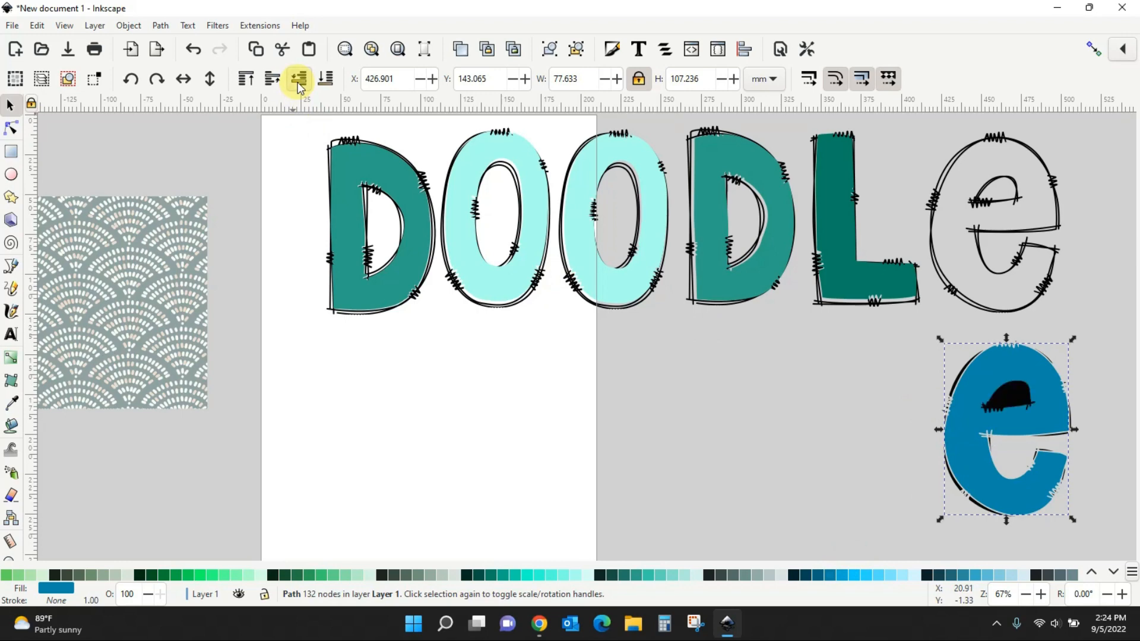
Subtract the black counter shape from the lower blue e with Difference so the e has an open counter
{"action": "left_click", "coordinate": [847, 410]}
{"action": "left_click", "coordinate": [1013, 403]}
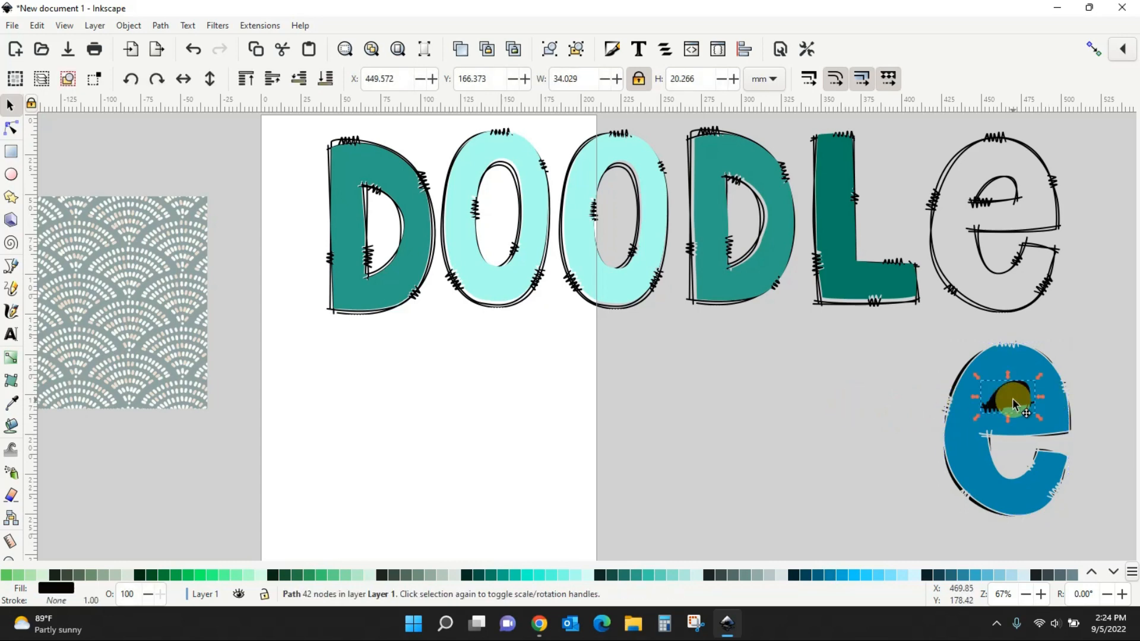
{"action": "left_click", "coordinate": [1023, 365], "text": "shift"}
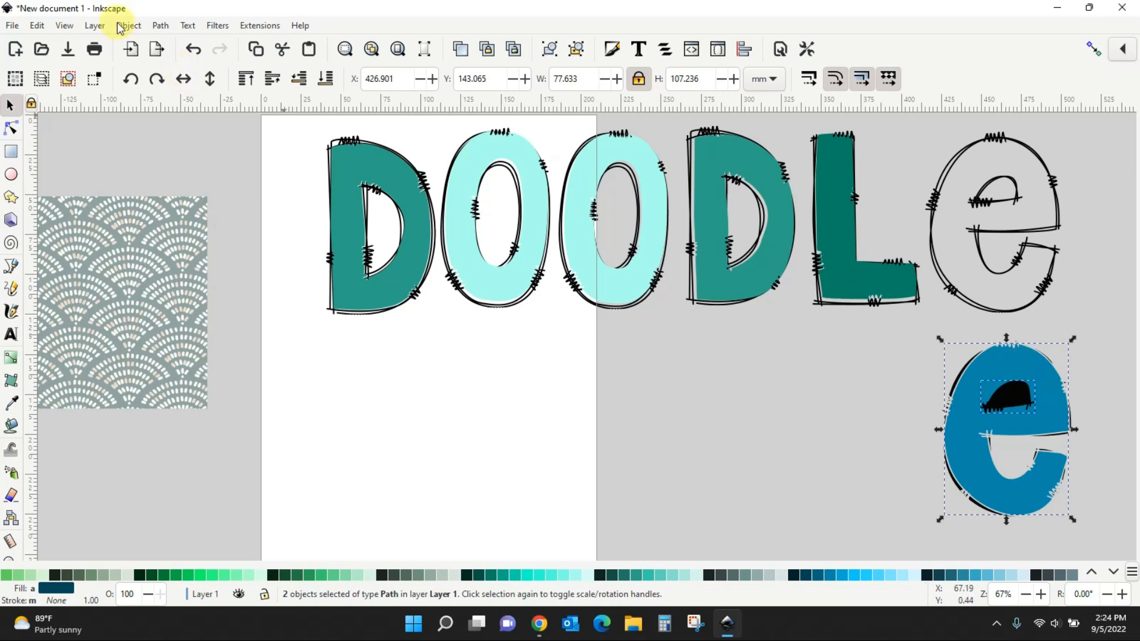
{"action": "left_click", "coordinate": [160, 26]}
{"action": "left_click", "coordinate": [172, 115]}
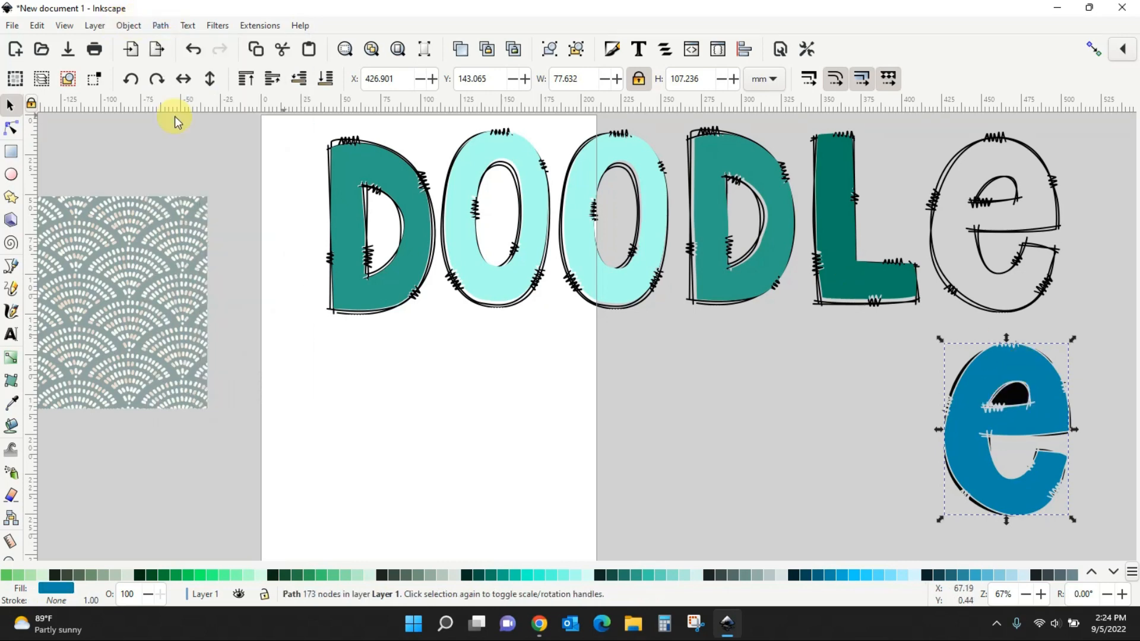
Fit the blue e inside the upper row's e outline, and delete the leftover e fragments below it
{"action": "left_click", "coordinate": [820, 408]}
{"action": "mouse_move", "coordinate": [971, 391]}
{"action": "left_mouse_down"}
{"action": "mouse_move", "coordinate": [902, 317]}
{"action": "mouse_move", "coordinate": [962, 177]}
{"action": "mouse_move", "coordinate": [955, 192]}
{"action": "left_mouse_up"}
{"action": "left_click_drag", "start_coordinate": [921, 332], "coordinate": [1103, 537]}
{"action": "key", "text": "Delete"}
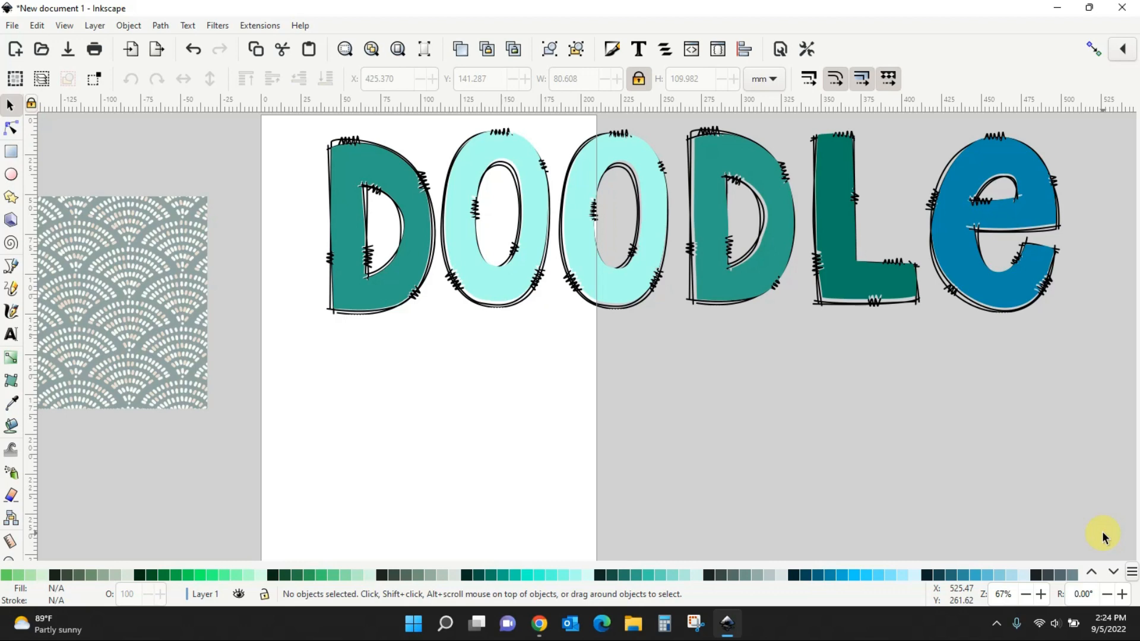
Move the gray scallop and floral pattern images off the striped pattern image, and select the striped one
{"action": "key", "text": "minus"}
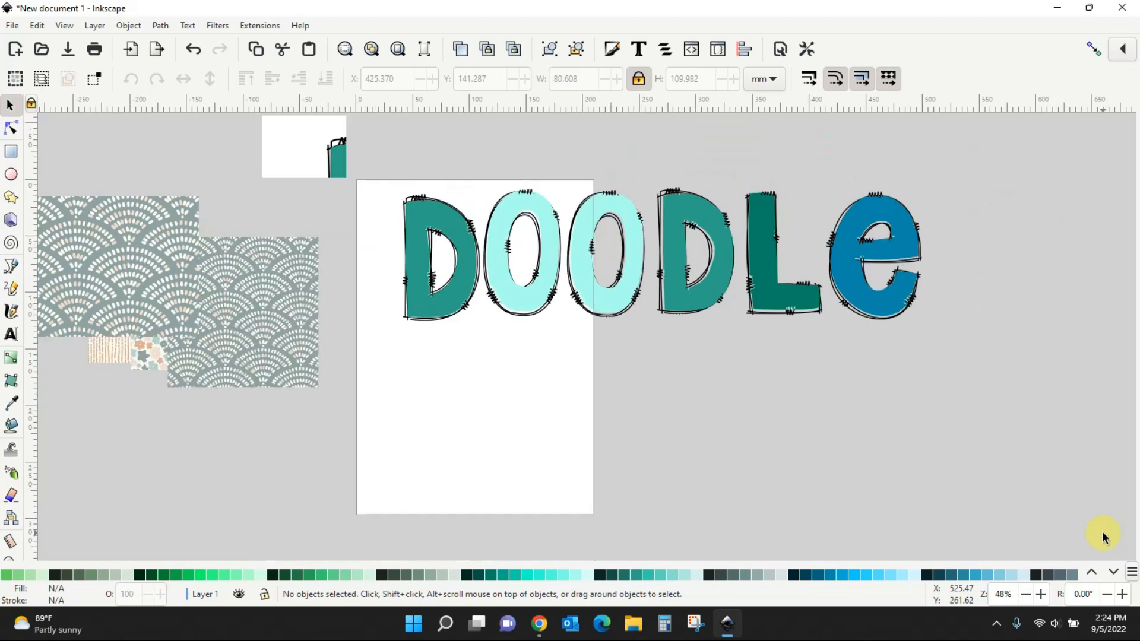
{"action": "key", "text": "minus"}
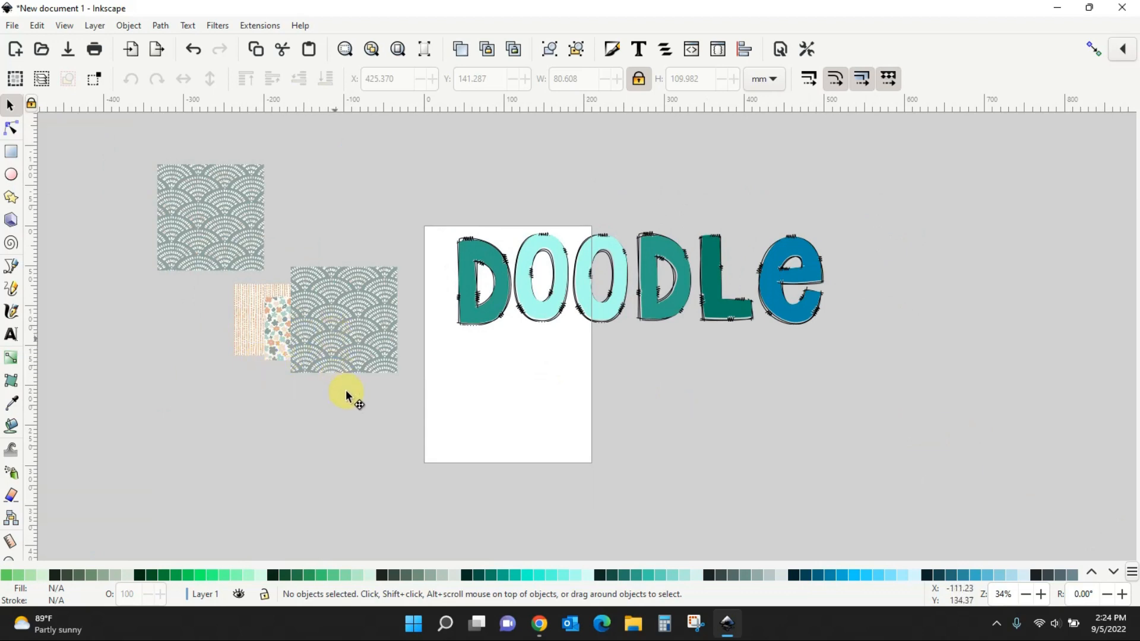
{"action": "left_click_drag", "start_coordinate": [346, 395], "coordinate": [409, 454]}
{"action": "left_click_drag", "start_coordinate": [313, 354], "coordinate": [429, 484]}
{"action": "left_click_drag", "start_coordinate": [284, 316], "coordinate": [284, 317]}
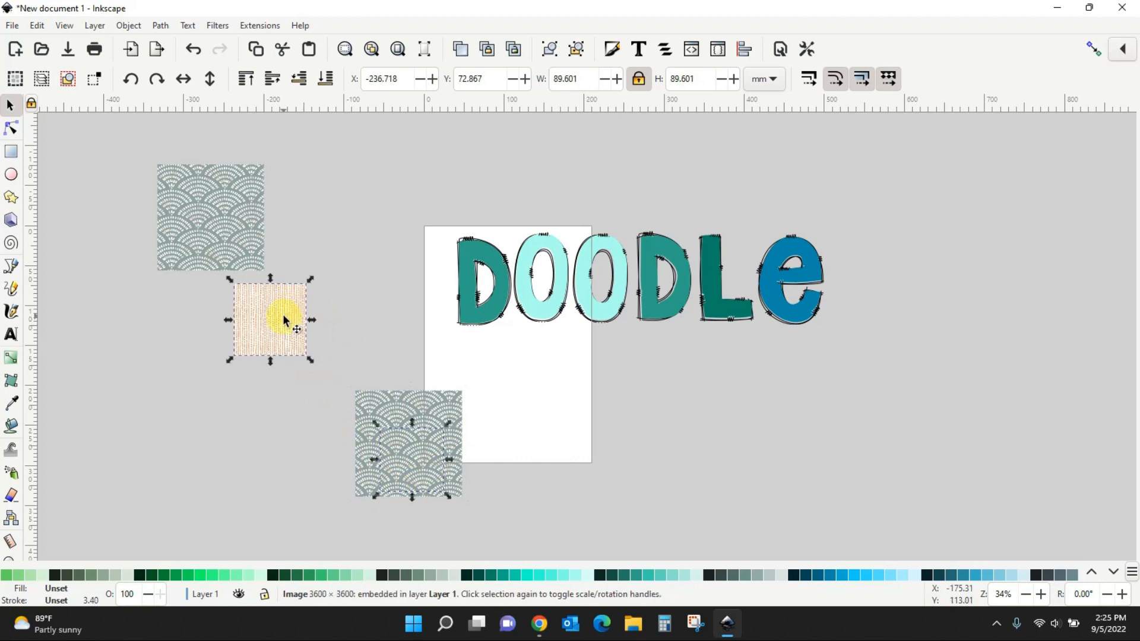
Scale the striped pattern image to about 120 mm square and center the first D's teal fill over it
{"action": "left_click_drag", "start_coordinate": [308, 363], "coordinate": [356, 245]}
{"action": "left_click", "coordinate": [440, 218]}
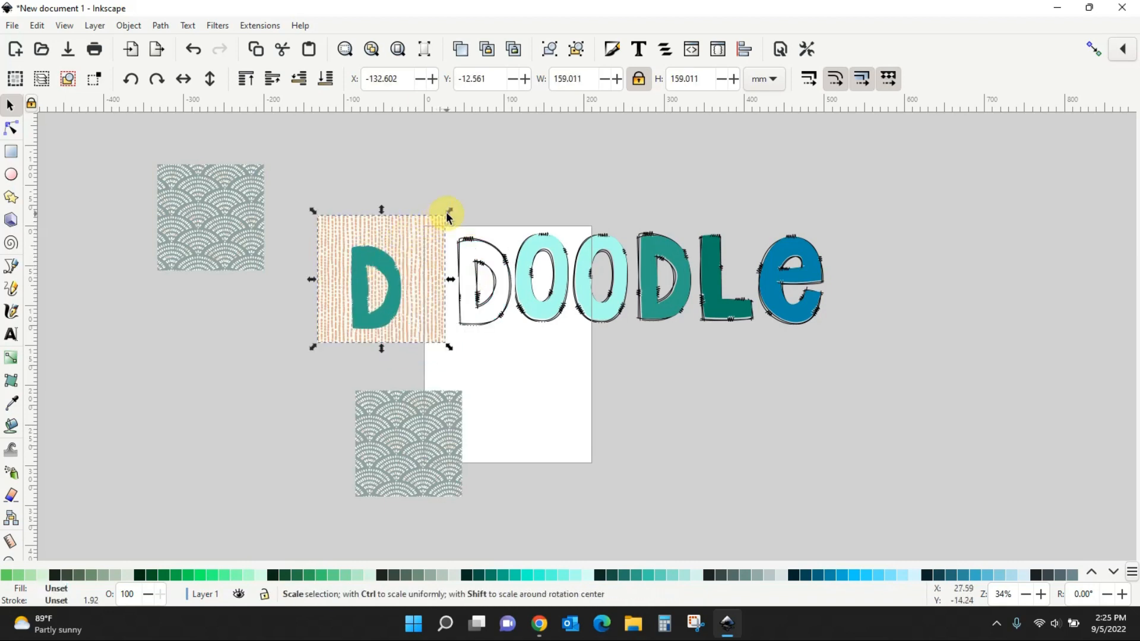
{"action": "left_click_drag", "start_coordinate": [440, 220], "coordinate": [416, 236]}
{"action": "left_click_drag", "start_coordinate": [394, 283], "coordinate": [387, 295]}
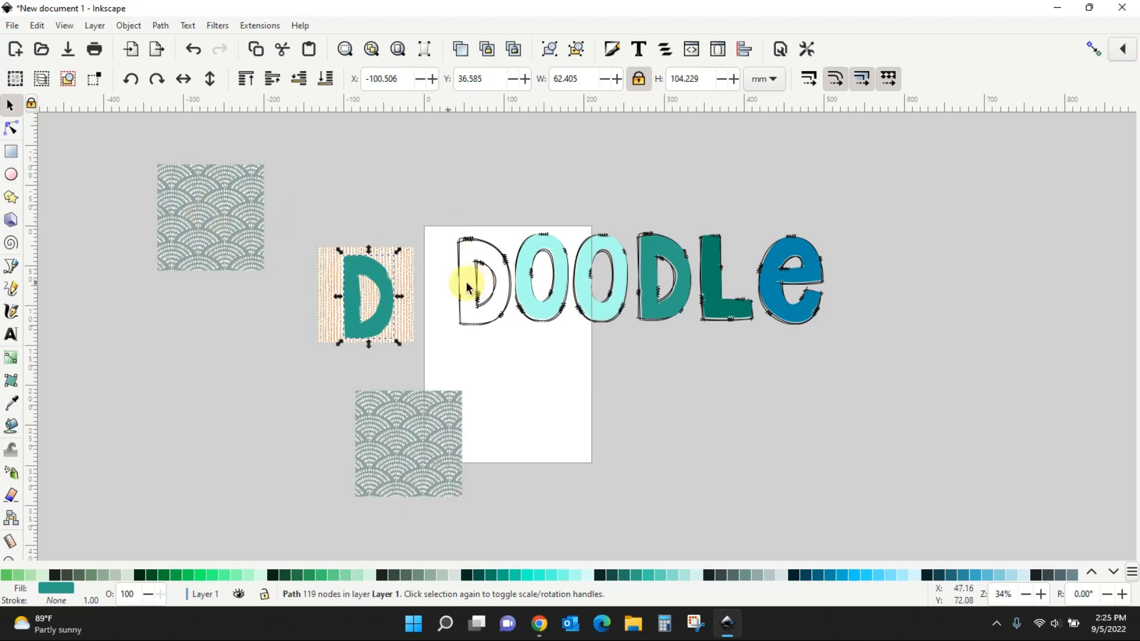
Lower the teal D to the bottom of the stacking order, and lower the striped image to the bottom beneath it
{"action": "left_click", "coordinate": [326, 78]}
{"action": "left_click", "coordinate": [328, 177]}
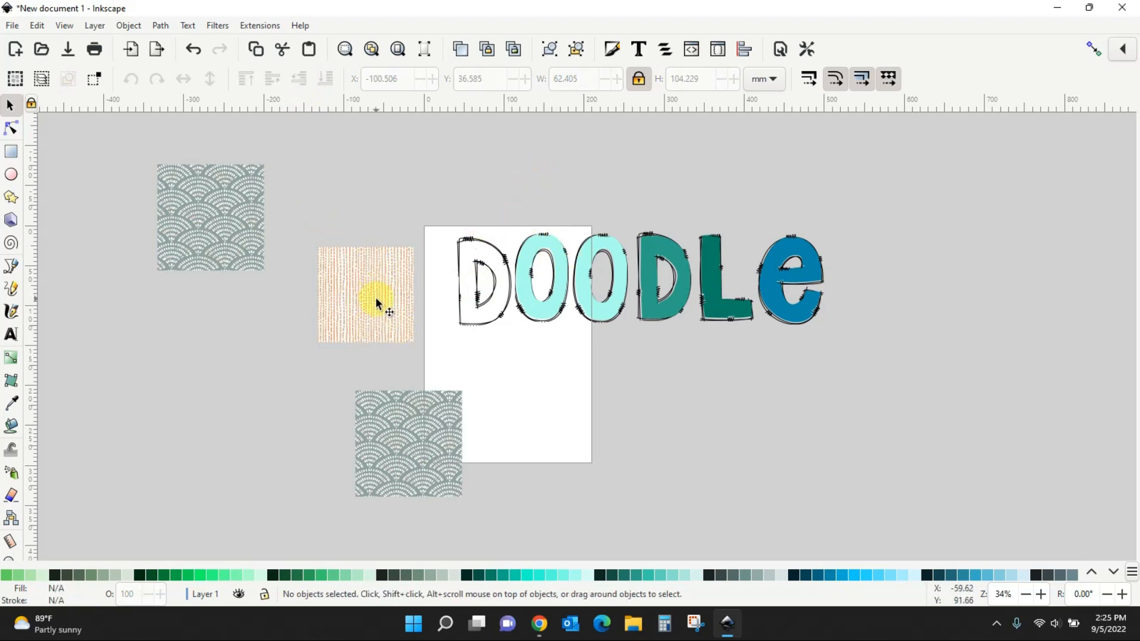
{"action": "left_click", "coordinate": [328, 263]}
{"action": "left_click", "coordinate": [328, 83]}
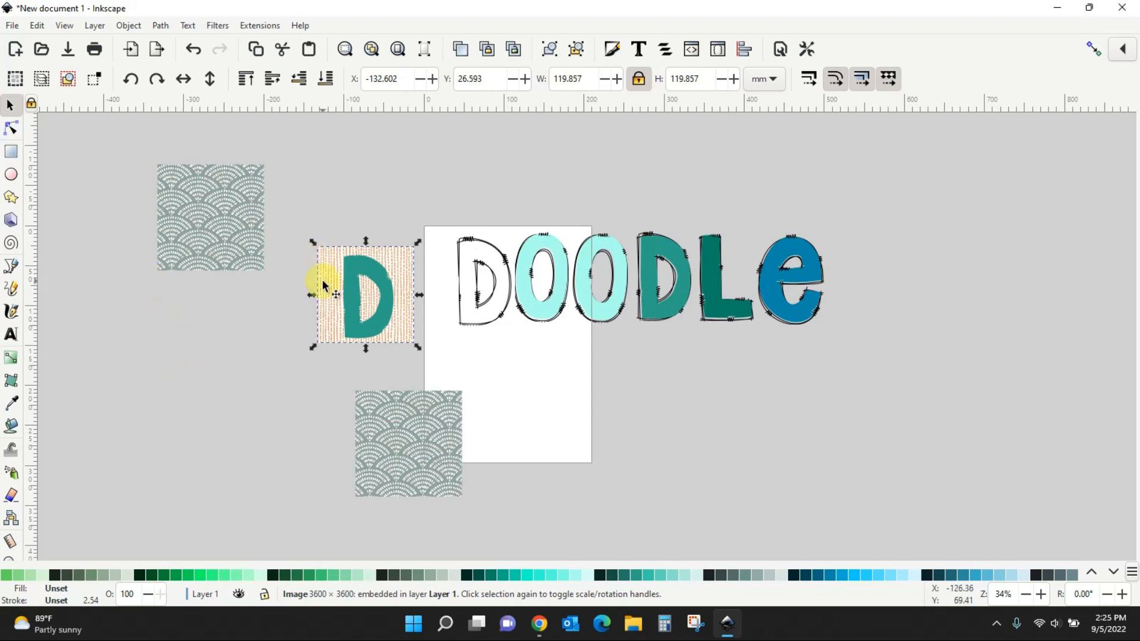
Clip the striped pattern image to the teal D and fit the clipped D inside the first letter's outline
{"action": "key", "text": "shift"}
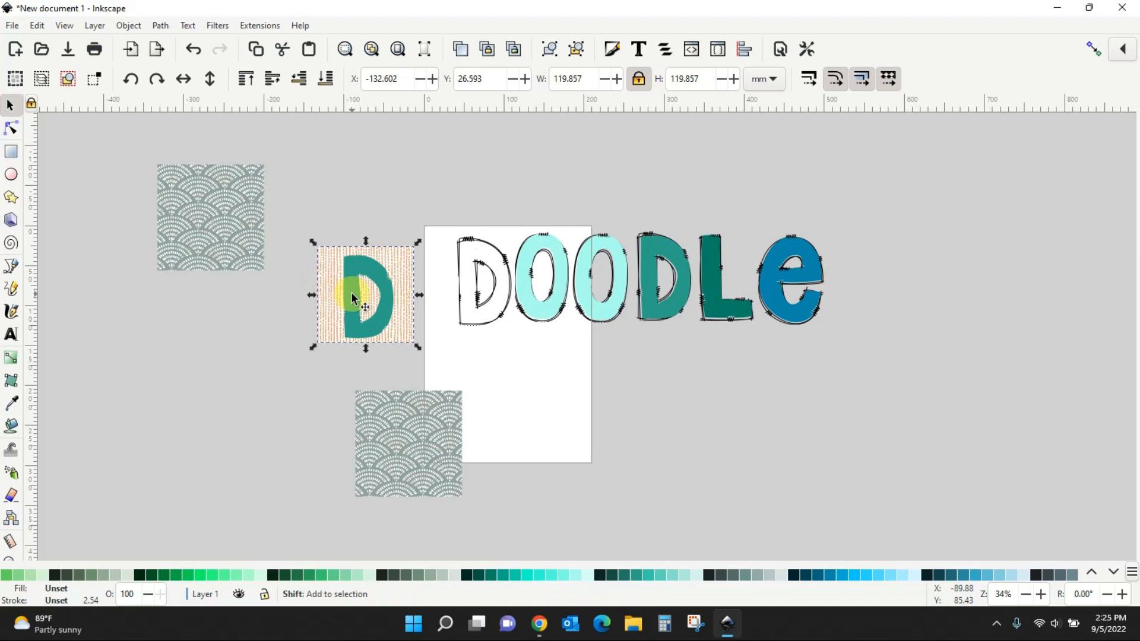
{"action": "left_click", "coordinate": [354, 294], "text": "shift"}
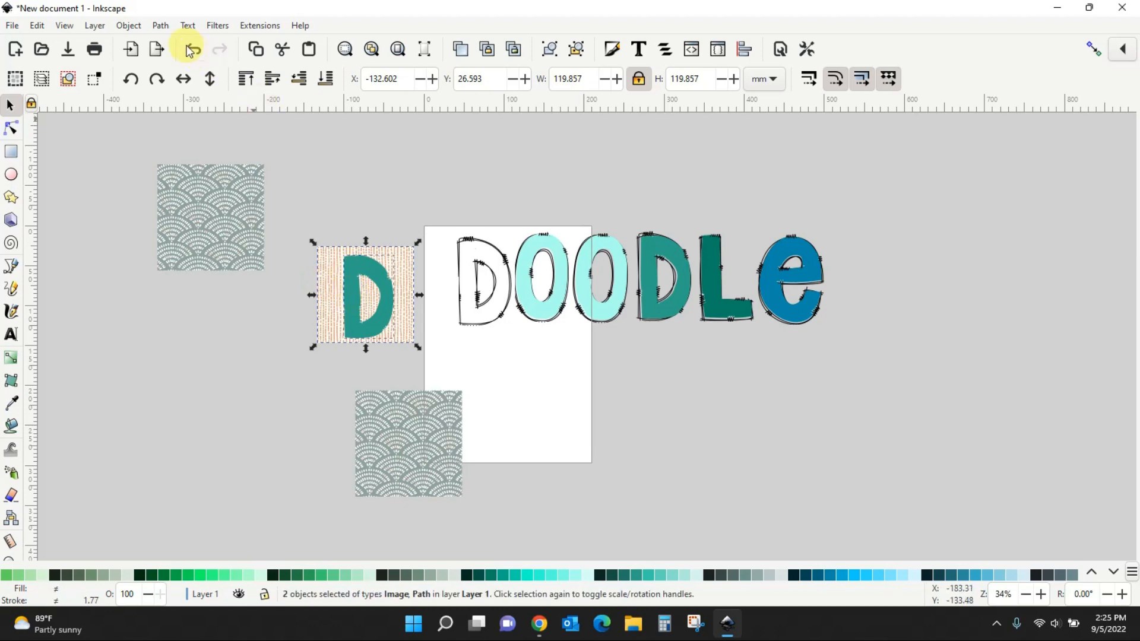
{"action": "left_click", "coordinate": [130, 26]}
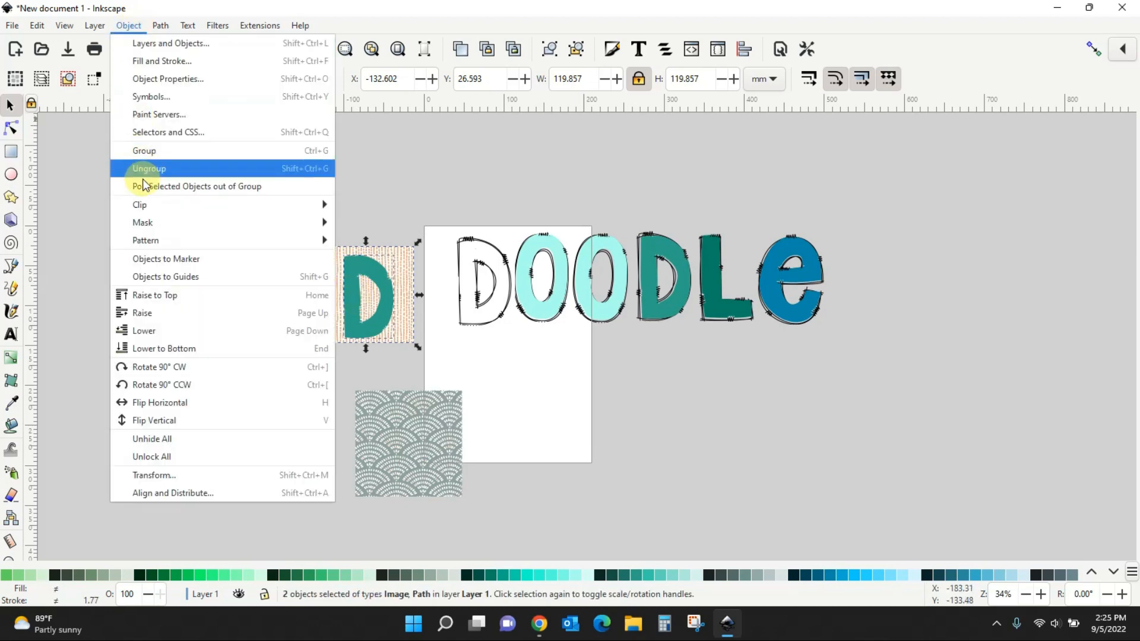
{"action": "mouse_move", "coordinate": [146, 211]}
{"action": "left_click", "coordinate": [356, 205]}
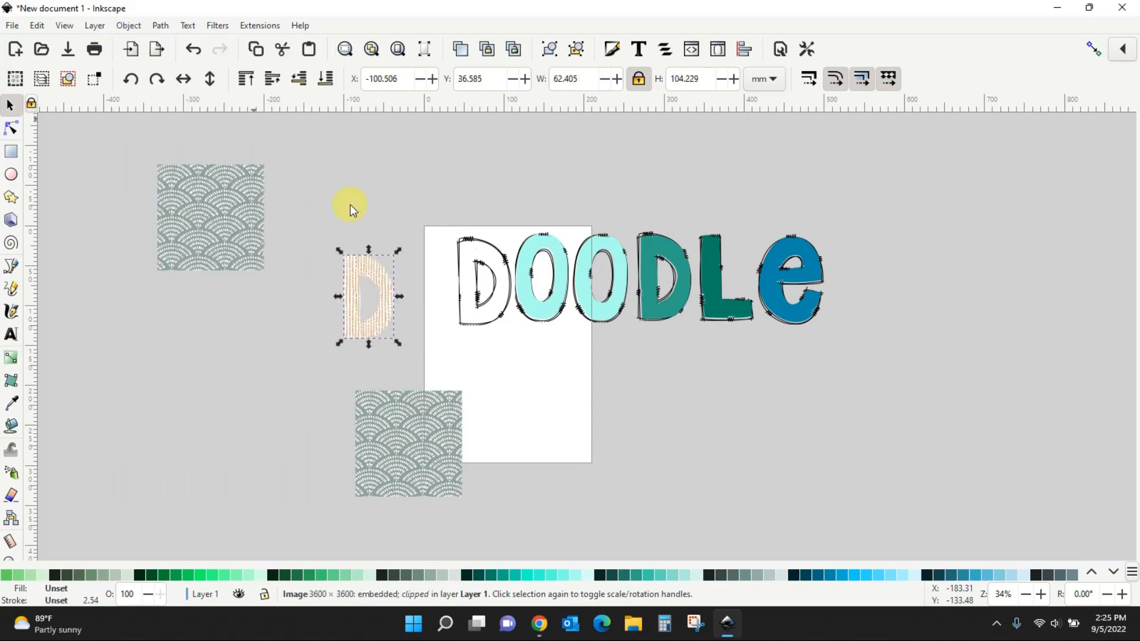
{"action": "left_click_drag", "start_coordinate": [354, 265], "coordinate": [474, 254]}
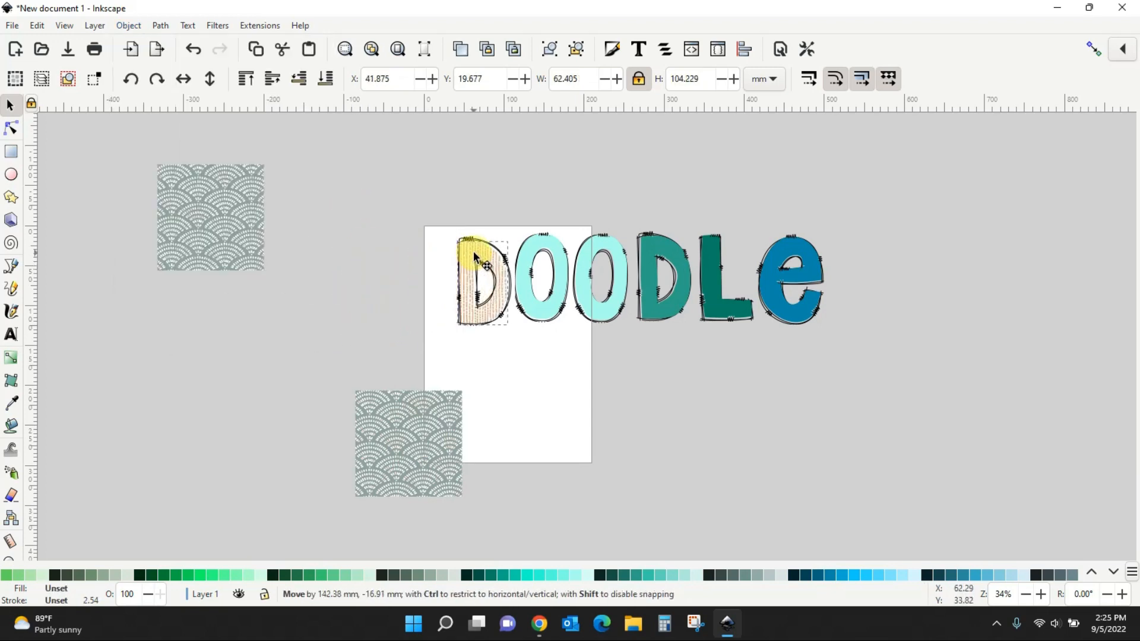
Fill the first O's inner shape with the pale lavender-gray swatch #BEB7C8
{"action": "left_click", "coordinate": [525, 254]}
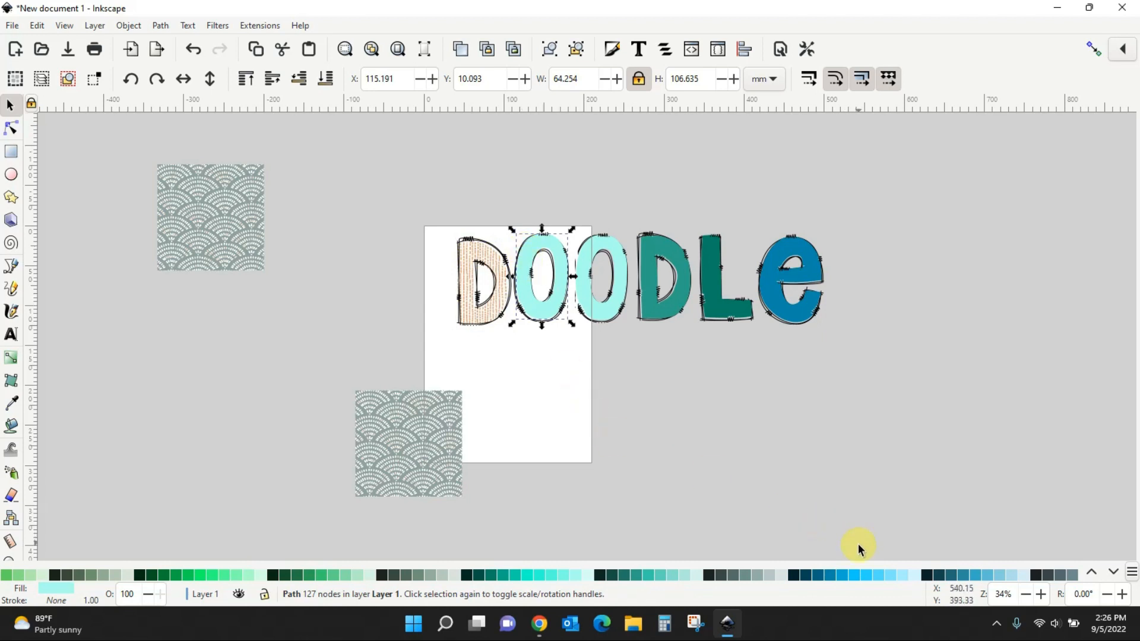
{"action": "left_click", "coordinate": [1093, 574]}
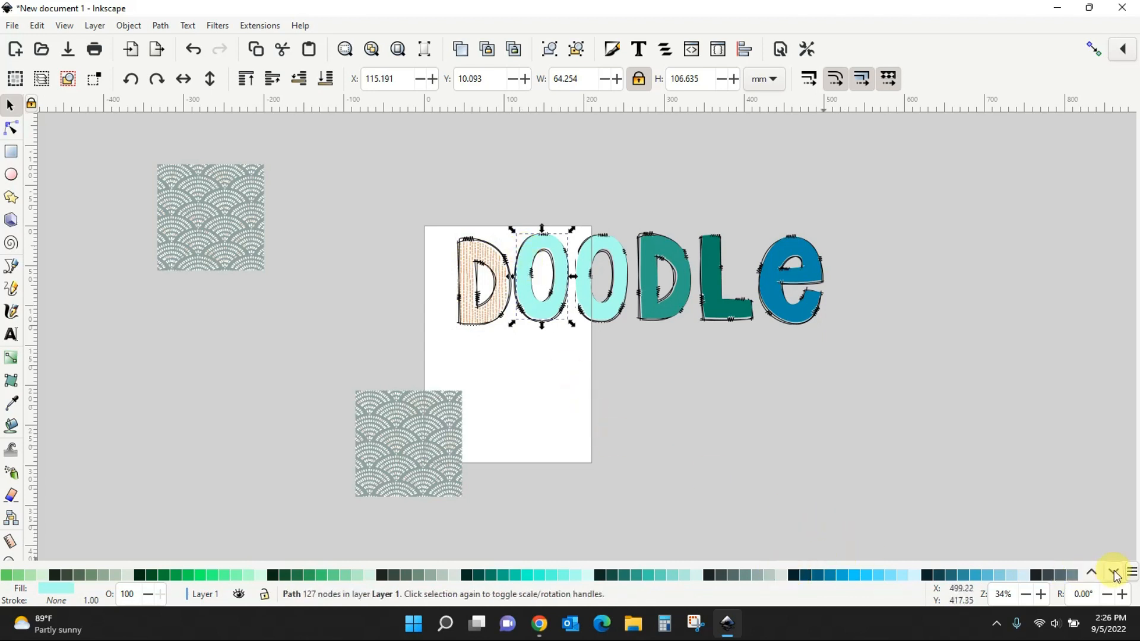
{"action": "left_click", "coordinate": [1075, 575]}
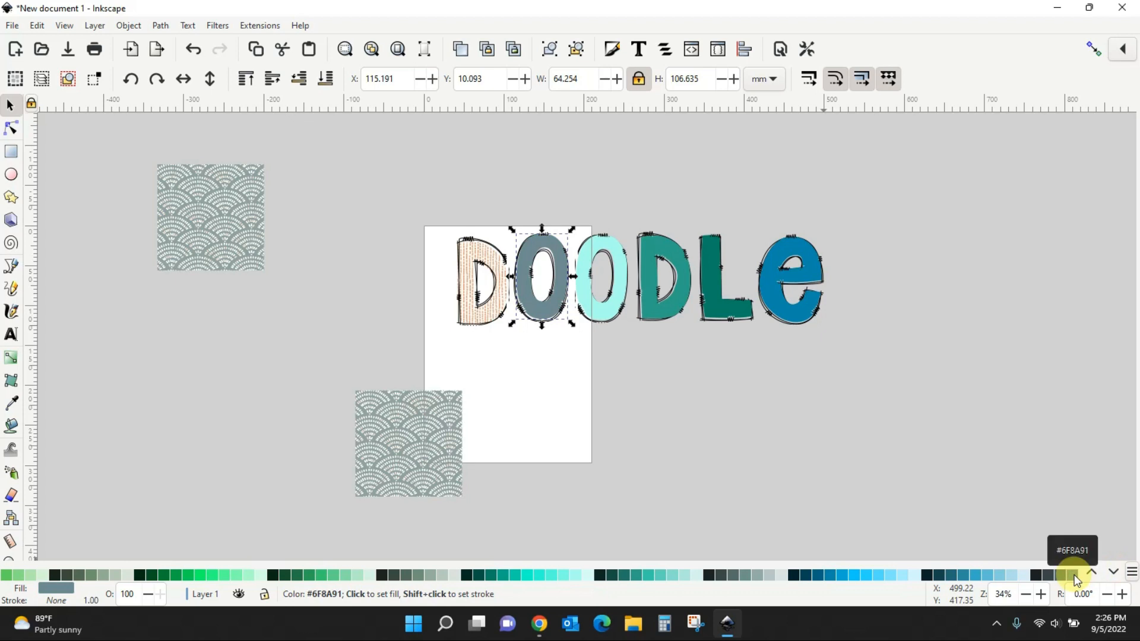
{"action": "left_click", "coordinate": [1116, 574]}
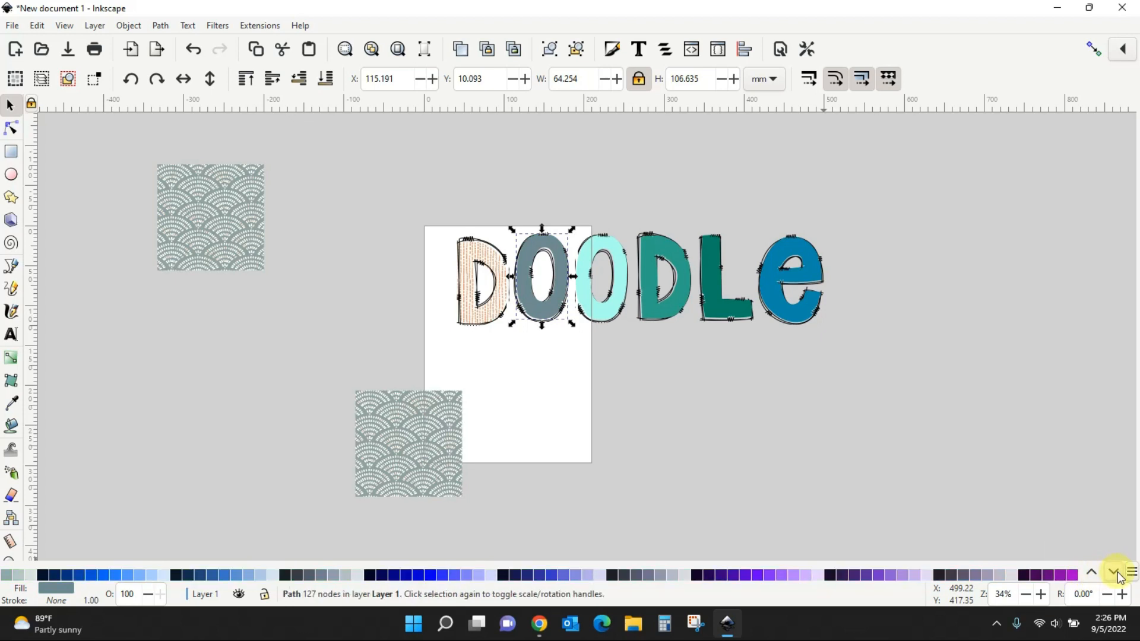
{"action": "left_click", "coordinate": [997, 578]}
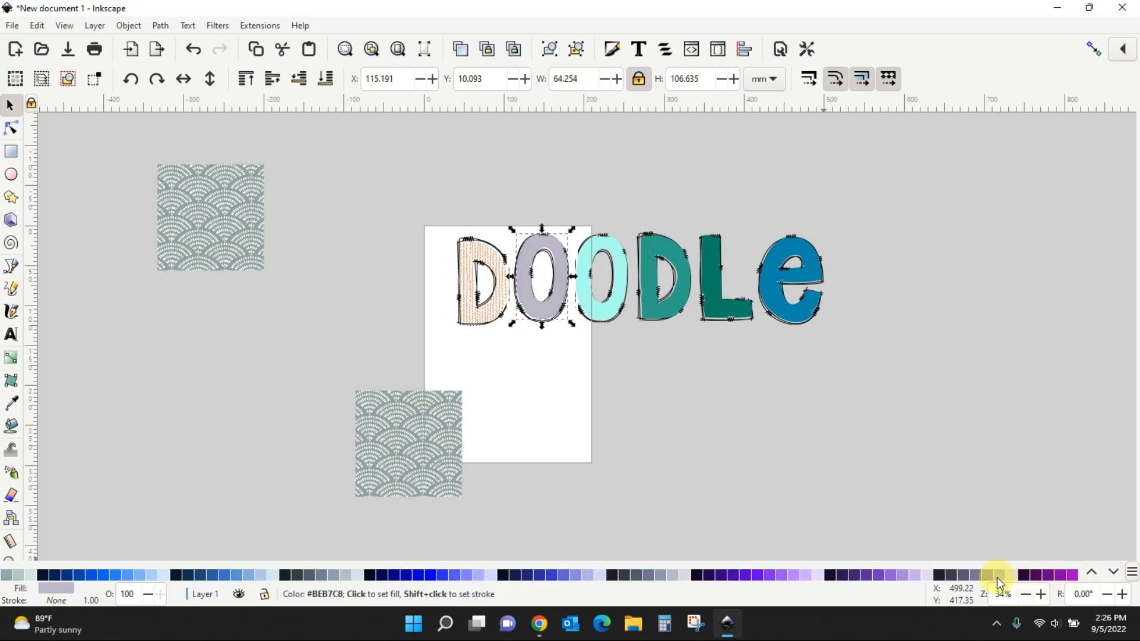
{"action": "left_click", "coordinate": [588, 344]}
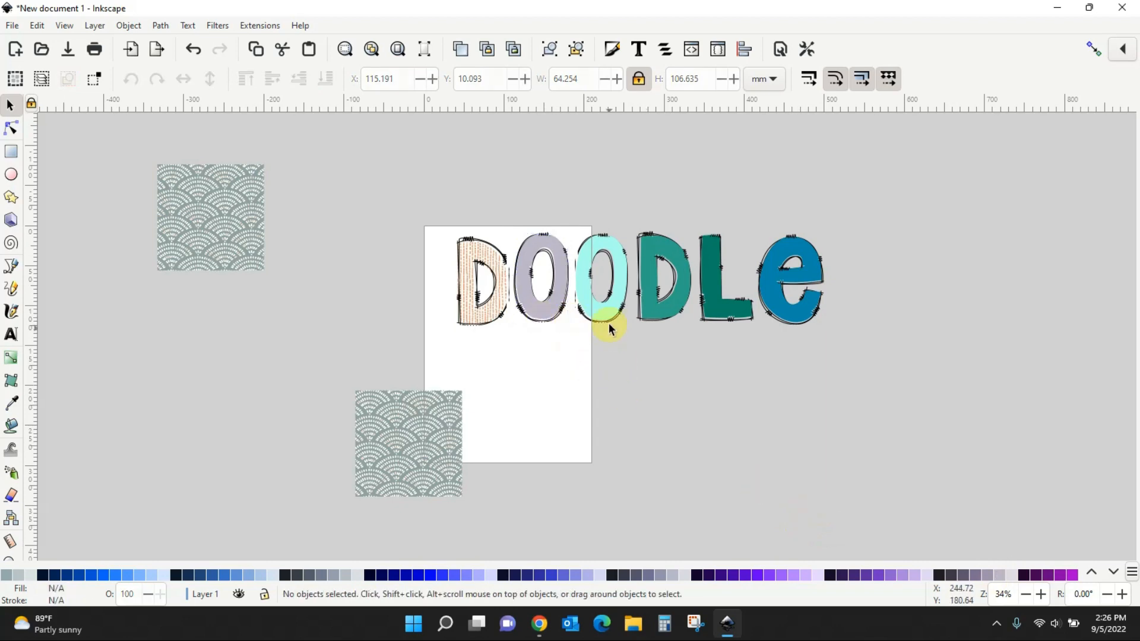
Pull the second O's aqua fill out beside the page, and move the scallop pattern aside and the floral pattern beneath the O
{"action": "left_click_drag", "start_coordinate": [604, 310], "coordinate": [294, 387]}
{"action": "key", "text": "minus"}
{"action": "key", "text": "minus"}
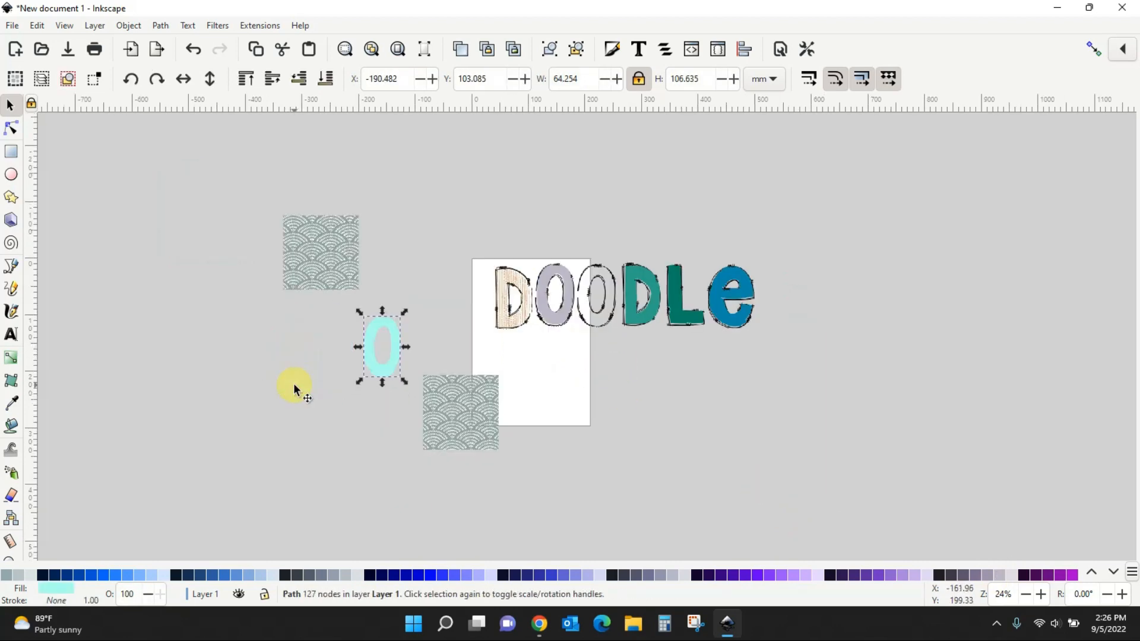
{"action": "key", "text": "plus"}
{"action": "key", "text": "plus"}
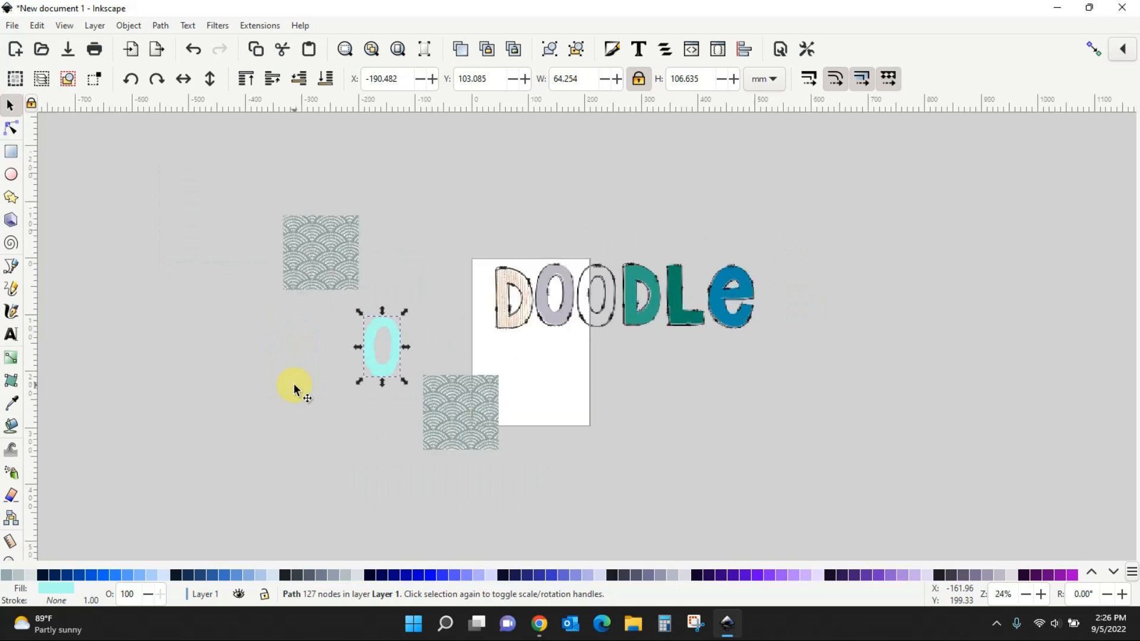
{"action": "left_click_drag", "start_coordinate": [413, 434], "coordinate": [125, 405]}
{"action": "left_click_drag", "start_coordinate": [408, 473], "coordinate": [281, 427]}
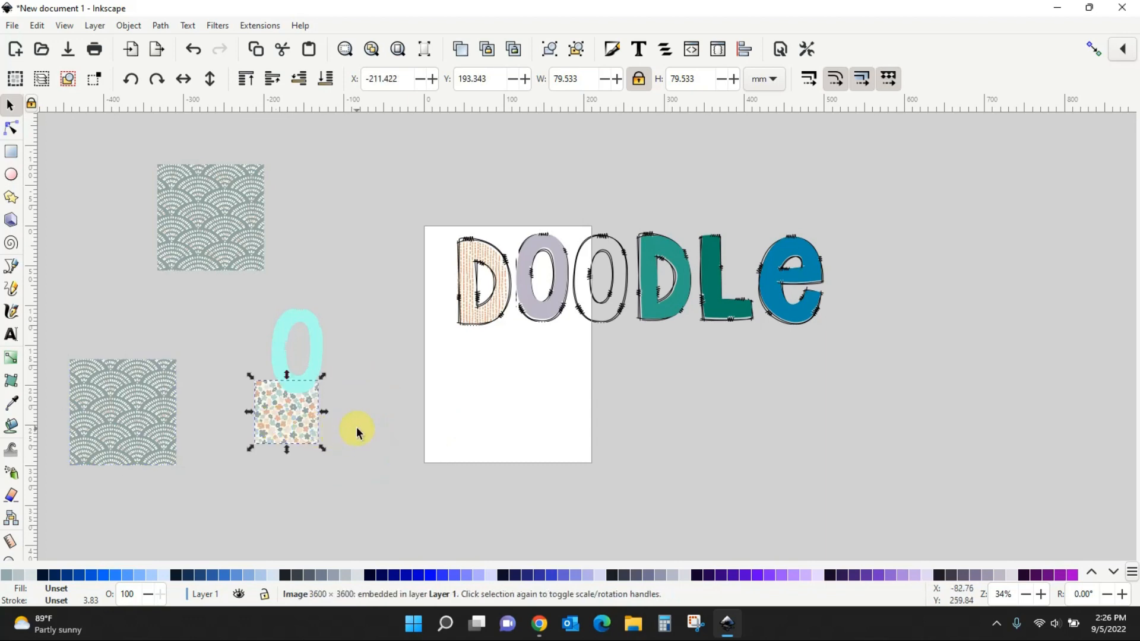
Enlarge the floral pattern image to about 131 mm square and center it behind the aqua O
{"action": "left_click_drag", "start_coordinate": [324, 377], "coordinate": [386, 319]}
{"action": "left_click_drag", "start_coordinate": [347, 408], "coordinate": [336, 368]}
{"action": "left_click_drag", "start_coordinate": [371, 292], "coordinate": [351, 302]}
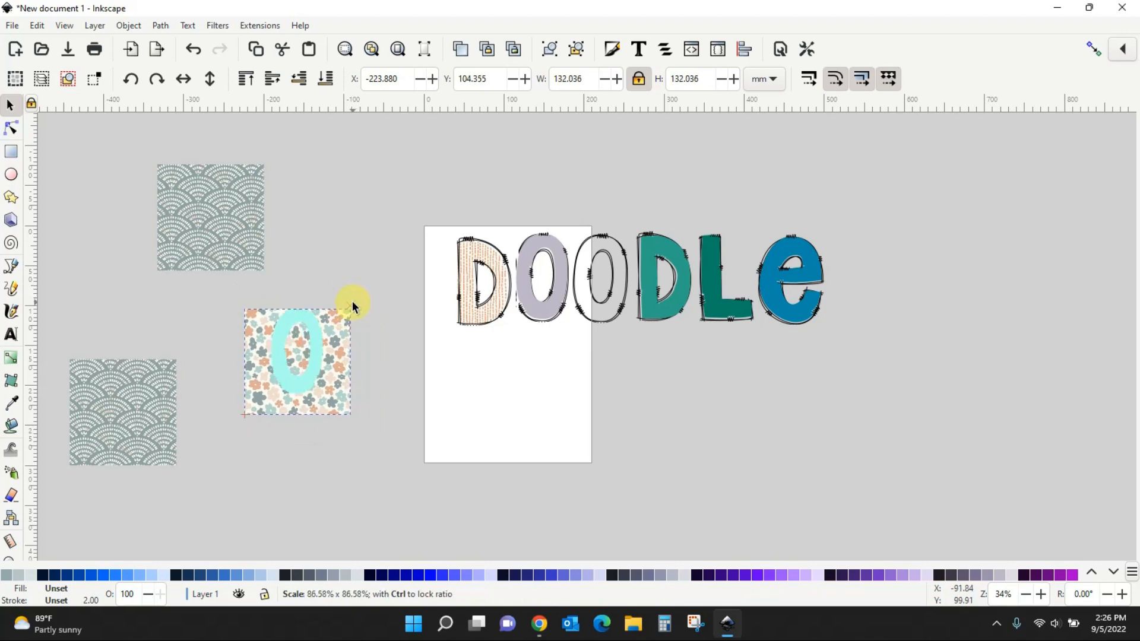
{"action": "left_click_drag", "start_coordinate": [337, 390], "coordinate": [337, 384]}
{"action": "left_click", "coordinate": [383, 475]}
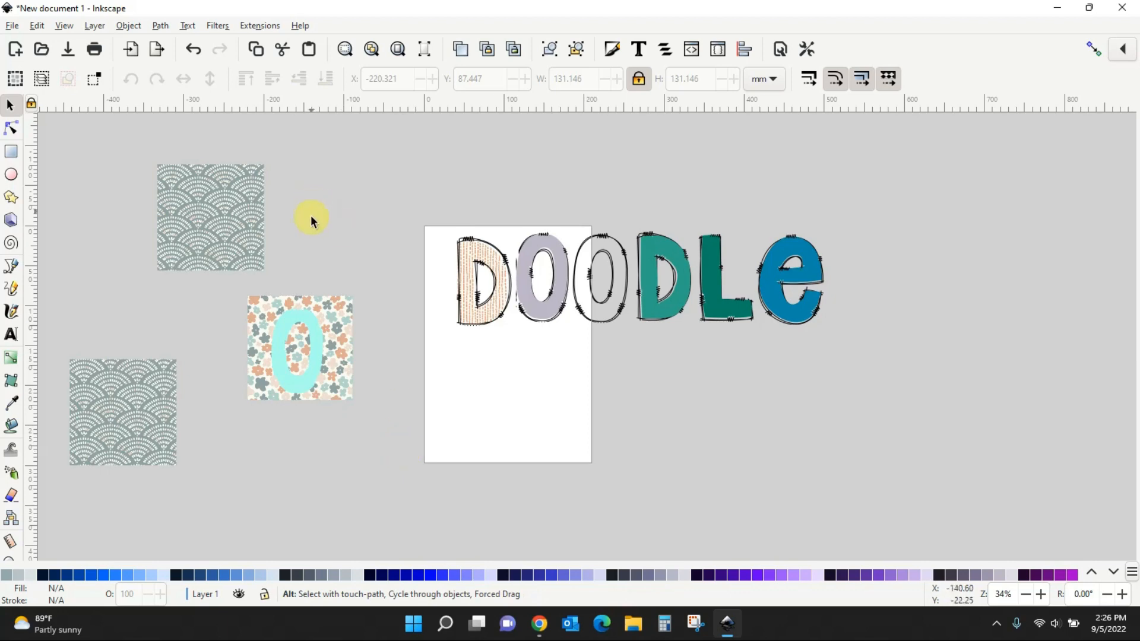
Clip the floral pattern image to the aqua O and fit the clipped O inside the second O's outline
{"action": "left_click_drag", "start_coordinate": [312, 220], "coordinate": [322, 359]}
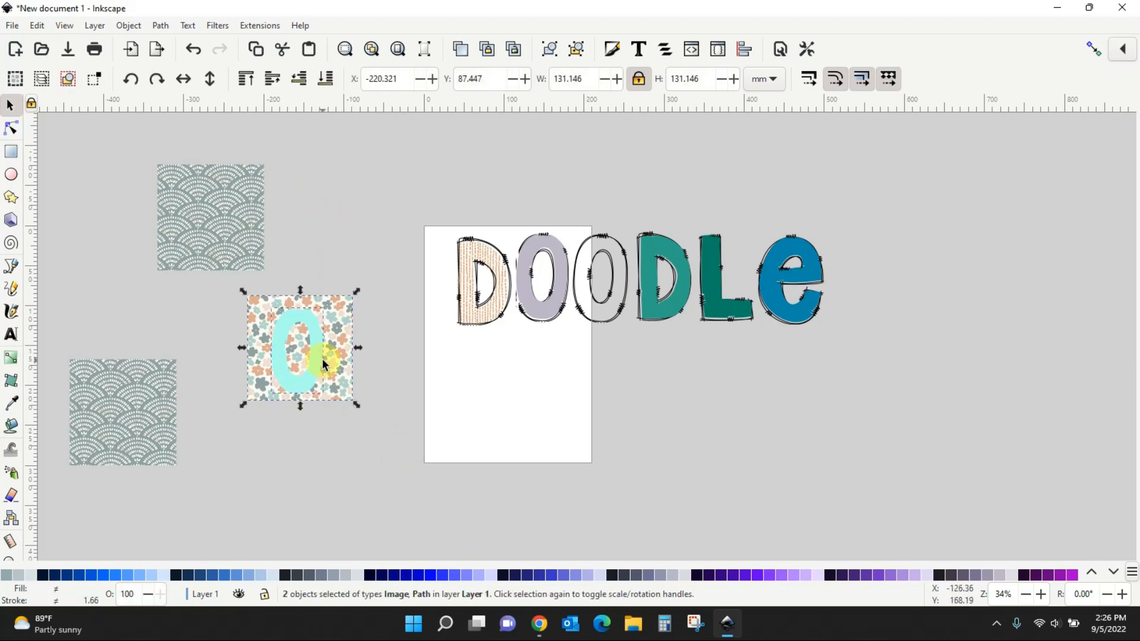
{"action": "left_click", "coordinate": [130, 25]}
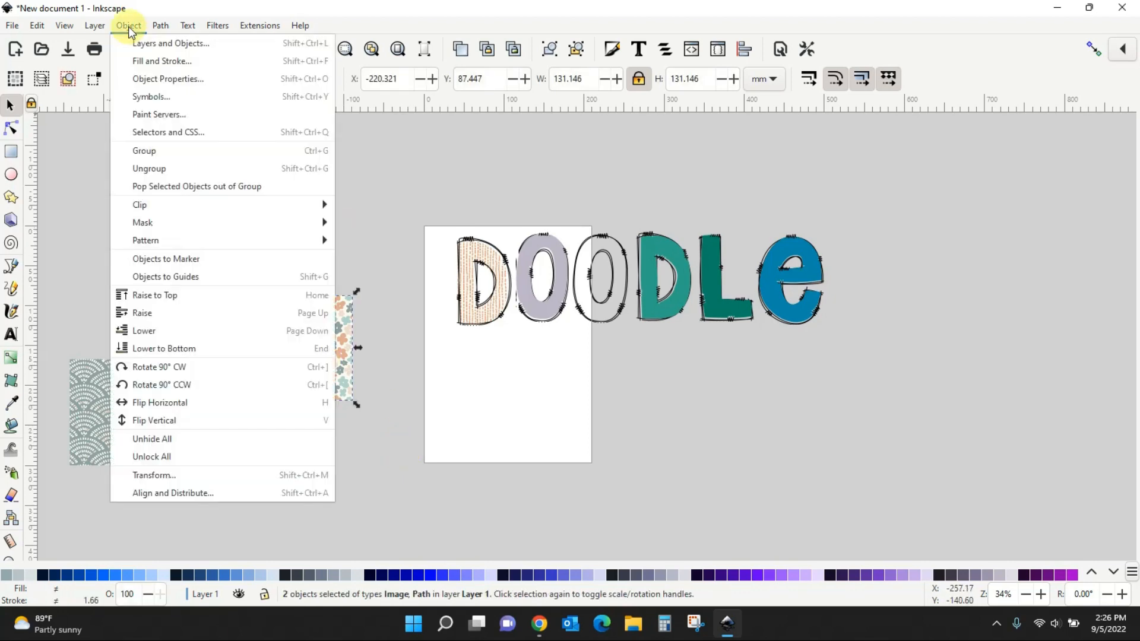
{"action": "mouse_move", "coordinate": [186, 204]}
{"action": "left_click", "coordinate": [366, 204]}
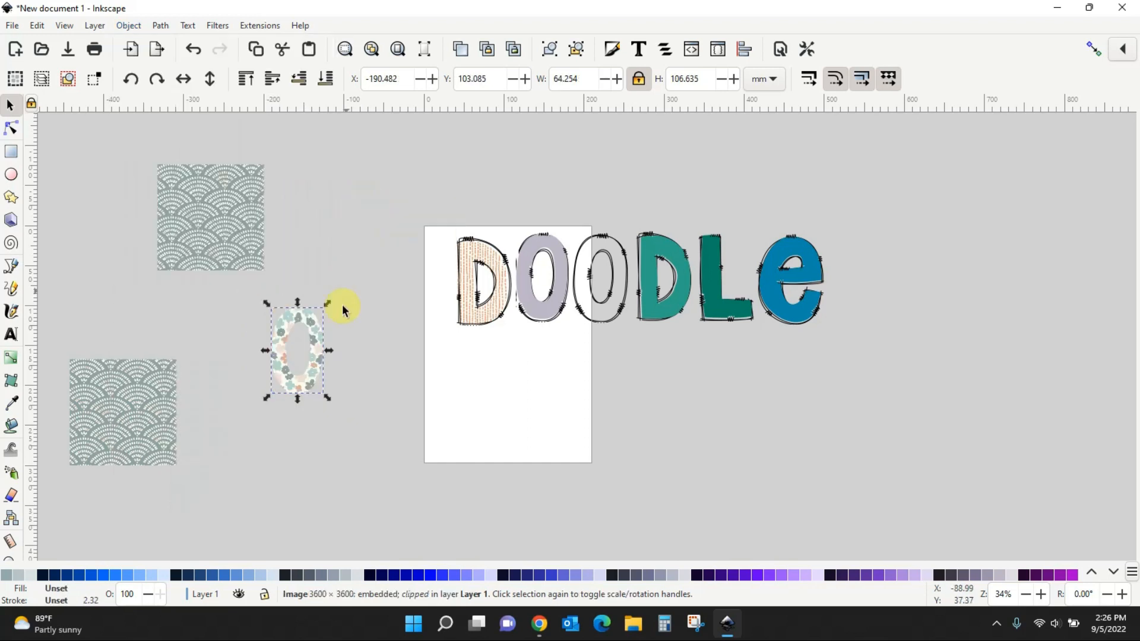
{"action": "mouse_move", "coordinate": [319, 356]}
{"action": "left_mouse_down"}
{"action": "mouse_move", "coordinate": [496, 330]}
{"action": "mouse_move", "coordinate": [629, 278]}
{"action": "left_mouse_up"}
Fill the second D's inner shape with the pale pink swatch #FFD5D5
{"action": "left_click", "coordinate": [659, 255]}
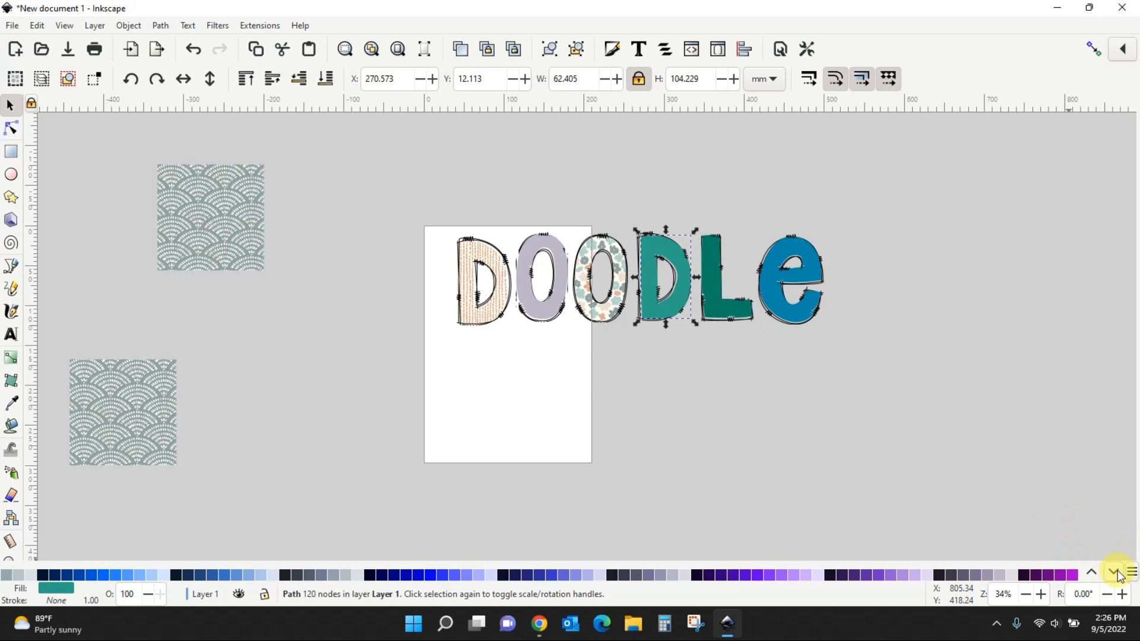
{"action": "left_click", "coordinate": [1091, 573]}
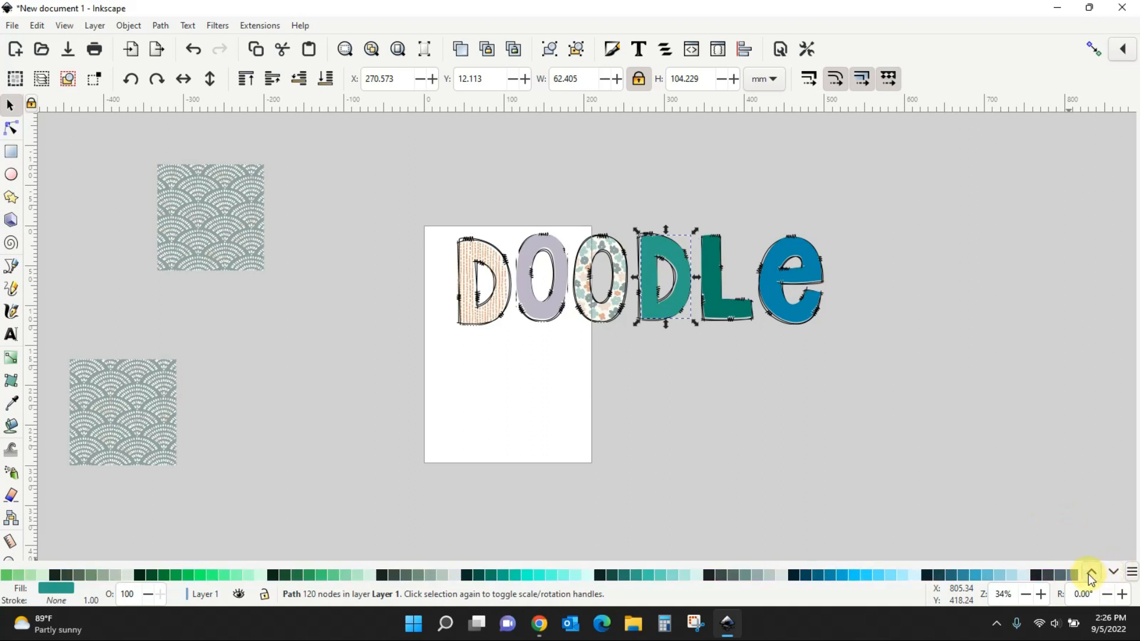
{"action": "left_click", "coordinate": [1092, 573]}
{"action": "left_click", "coordinate": [1091, 573]}
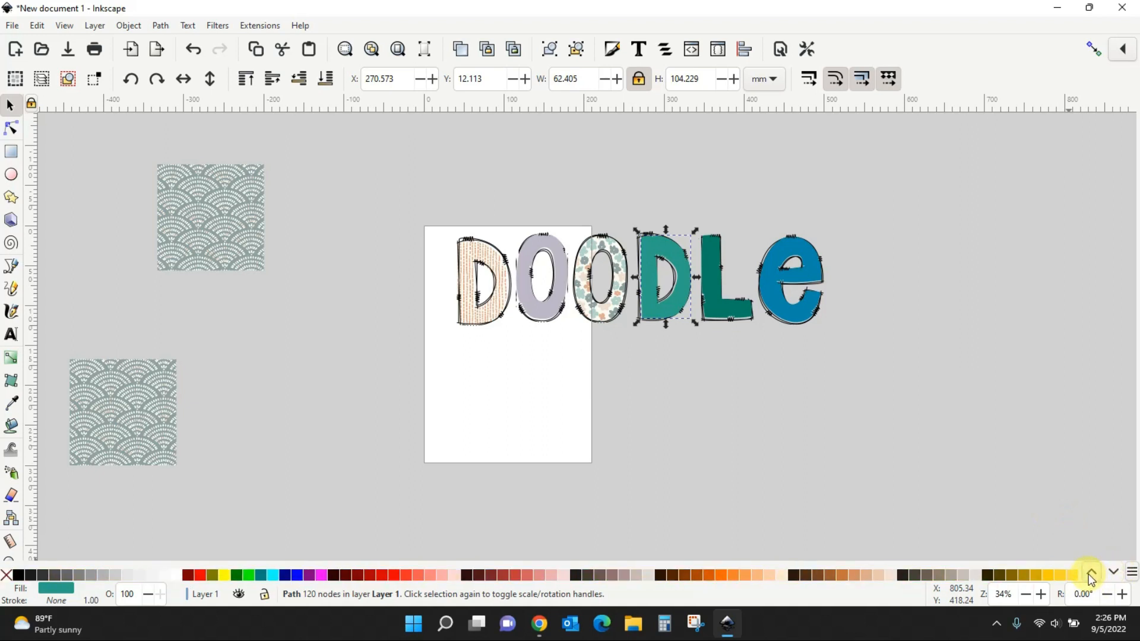
{"action": "left_click", "coordinate": [455, 573]}
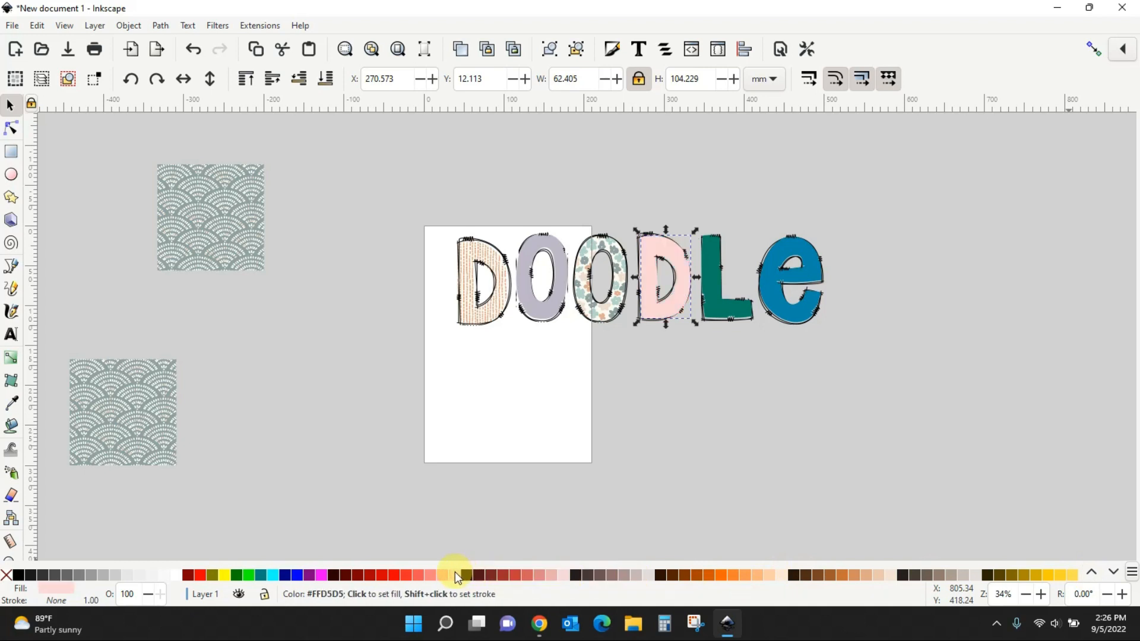
Move the green L fill out of its outline onto the lower scallop pattern image beside the page
{"action": "left_click", "coordinate": [717, 316]}
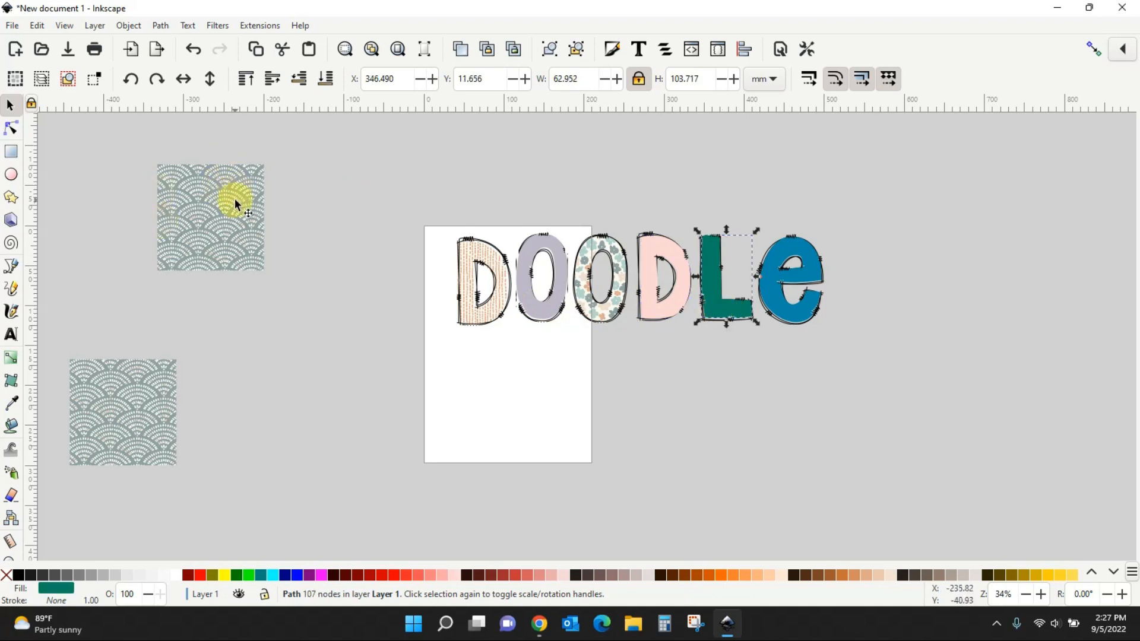
{"action": "left_click_drag", "start_coordinate": [720, 268], "coordinate": [110, 421]}
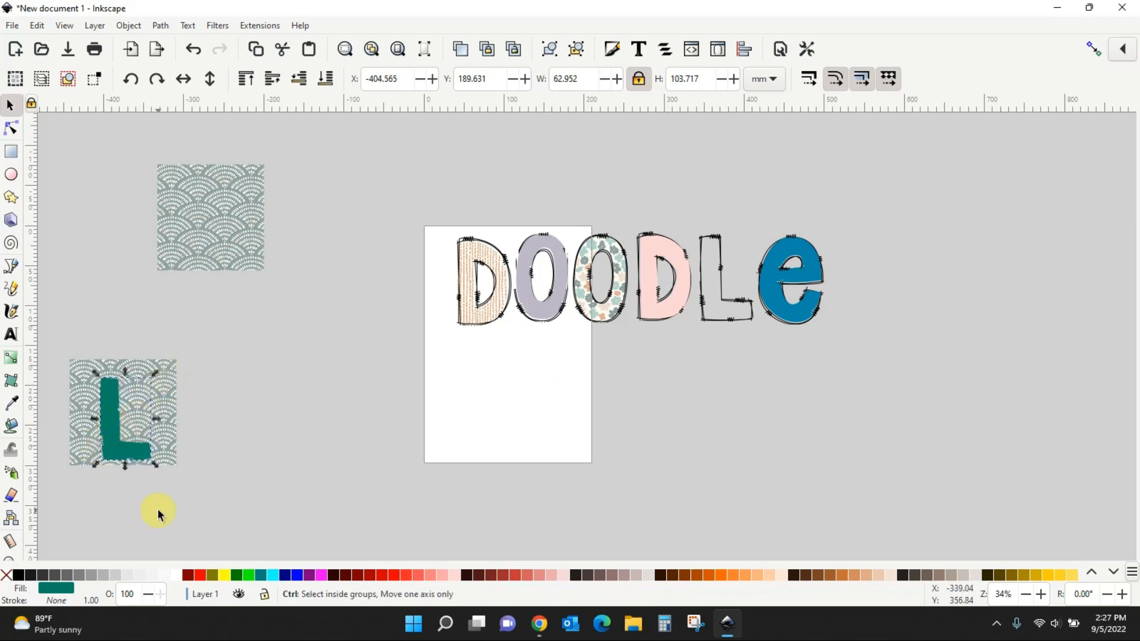
{"action": "left_click_drag", "start_coordinate": [158, 513], "coordinate": [590, 503]}
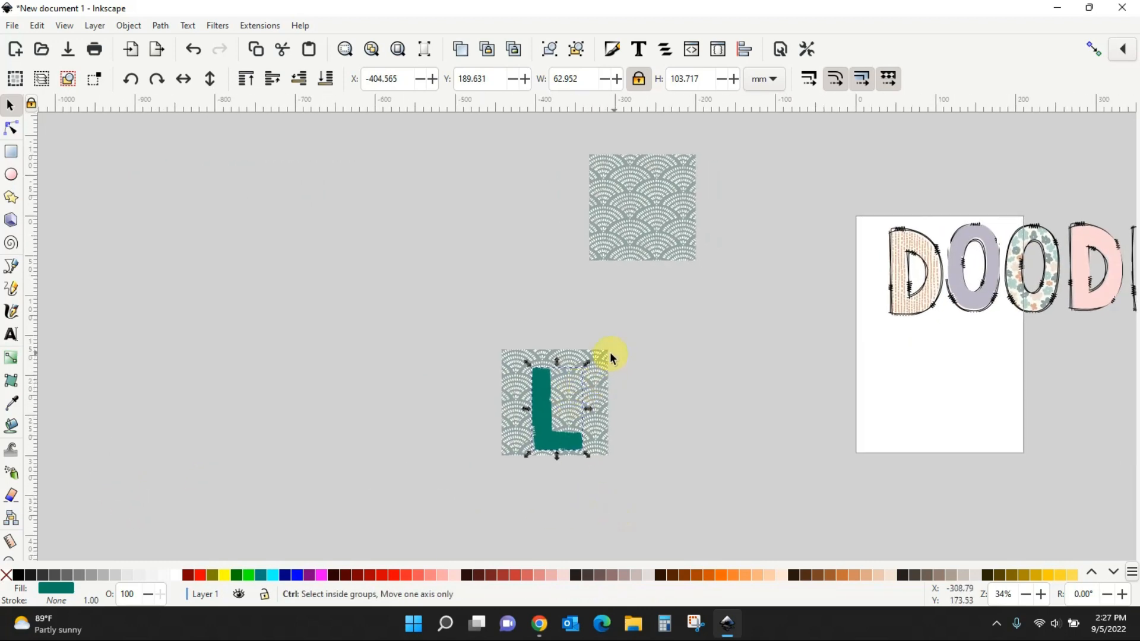
{"action": "scroll", "coordinate": [611, 355], "scroll_direction": "up", "scroll_amount": 3, "text": "ctrl"}
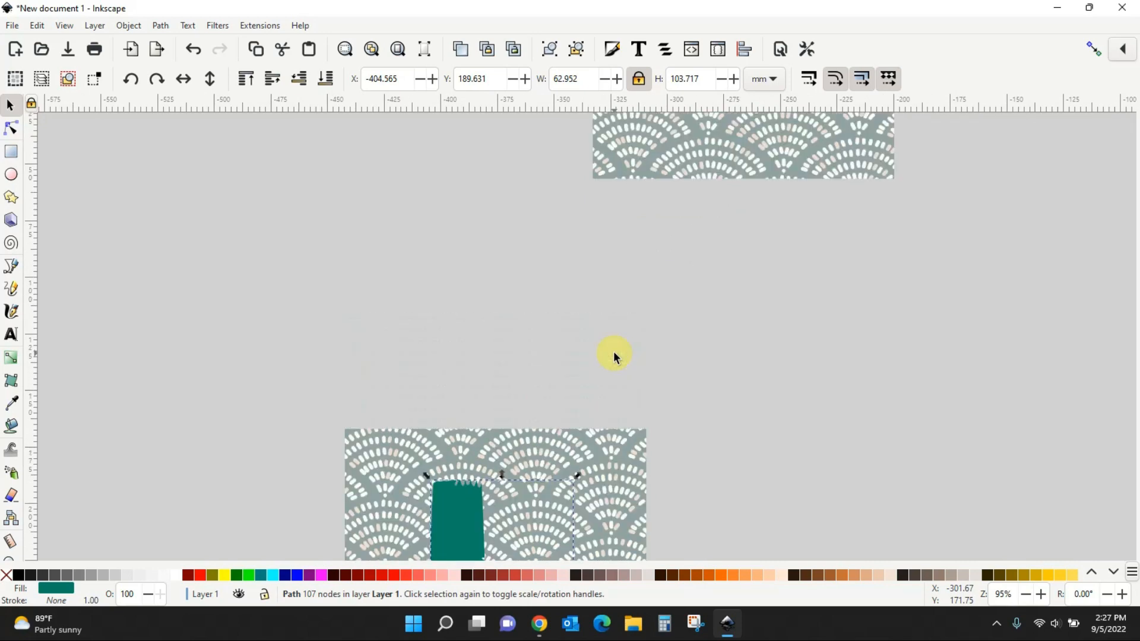
{"action": "scroll", "coordinate": [614, 356], "scroll_direction": "down", "scroll_amount": 5}
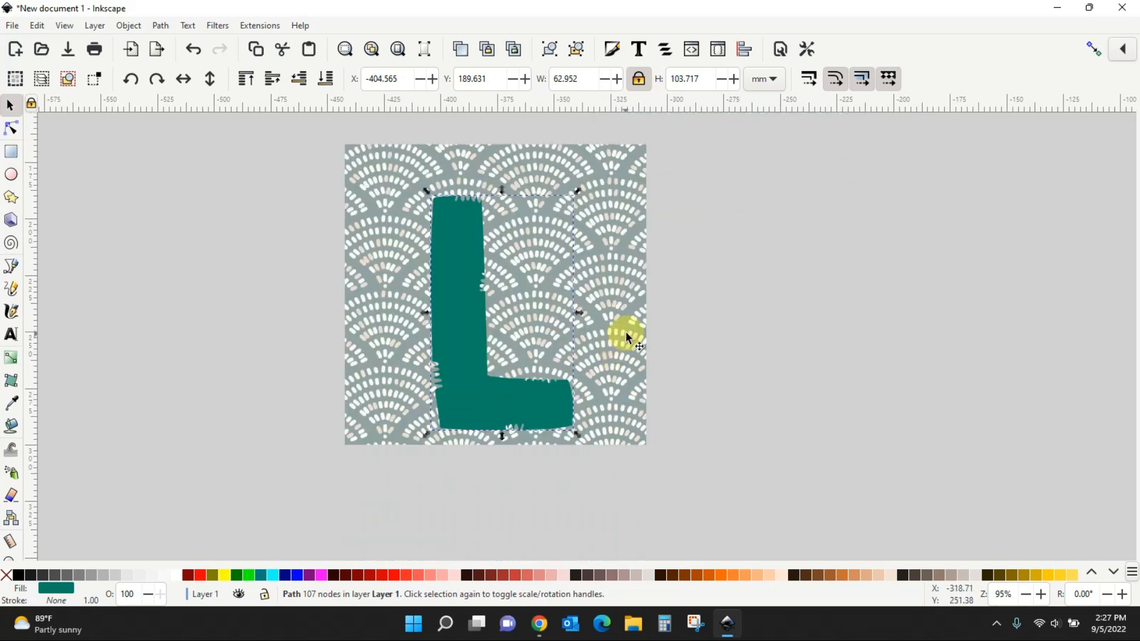
Shrink the scallop pattern image to about 116 mm square and adjust the green L's position over it
{"action": "left_click", "coordinate": [626, 338]}
{"action": "left_click_drag", "start_coordinate": [647, 140], "coordinate": [609, 177]}
{"action": "mouse_move", "coordinate": [446, 311]}
{"action": "left_mouse_down"}
{"action": "mouse_move", "coordinate": [429, 314]}
{"action": "mouse_move", "coordinate": [439, 315]}
{"action": "left_mouse_up"}
Clip the scallop pattern image to the green L and fit the clipped L inside the L's outline
{"action": "left_click_drag", "start_coordinate": [289, 139], "coordinate": [715, 491]}
{"action": "left_click", "coordinate": [131, 26]}
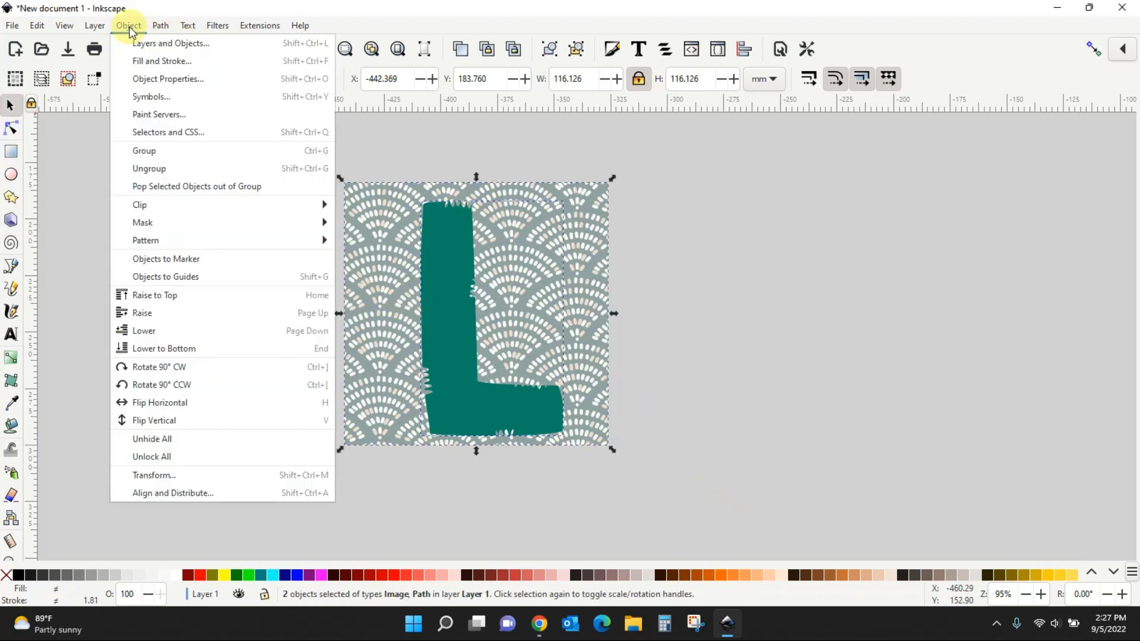
{"action": "mouse_move", "coordinate": [330, 202]}
{"action": "left_click", "coordinate": [390, 204]}
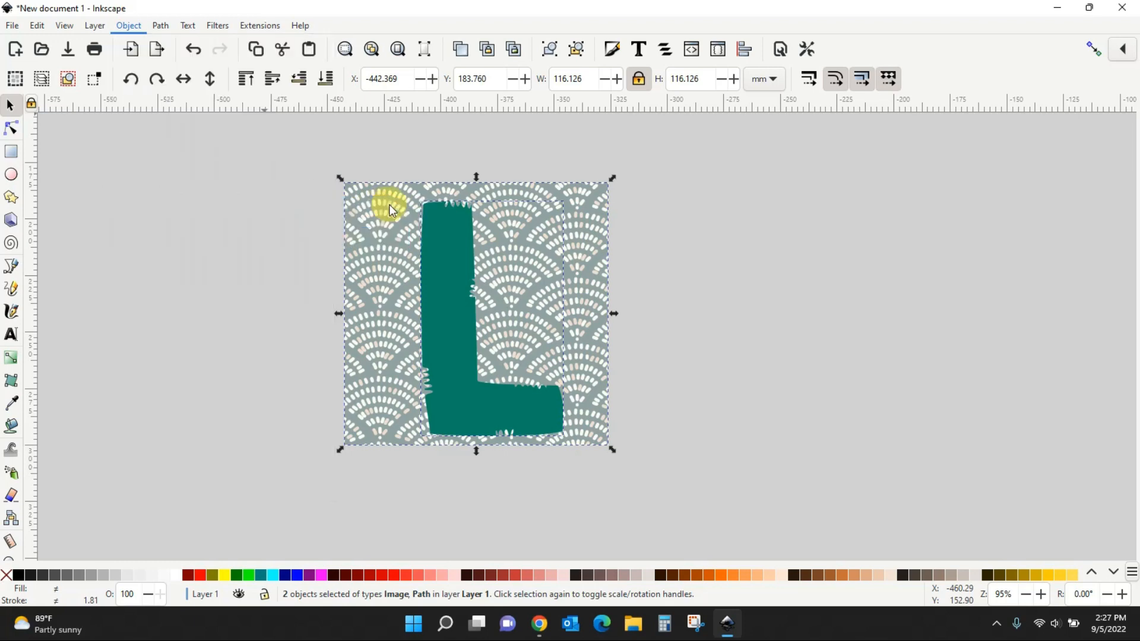
{"action": "key", "text": "minus"}
{"action": "key", "text": "minus"}
{"action": "key", "text": "minus"}
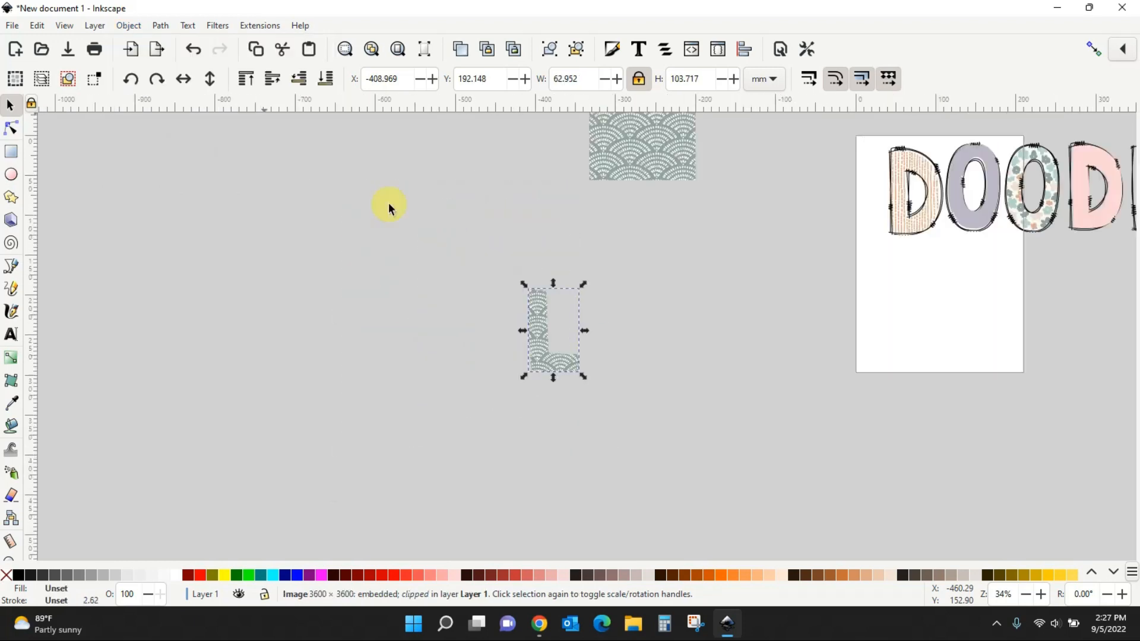
{"action": "mouse_move", "coordinate": [561, 345]}
{"action": "left_mouse_down"}
{"action": "mouse_move", "coordinate": [674, 334]}
{"action": "mouse_move", "coordinate": [925, 347]}
{"action": "mouse_move", "coordinate": [769, 466]}
{"action": "mouse_move", "coordinate": [451, 457]}
{"action": "left_mouse_up"}
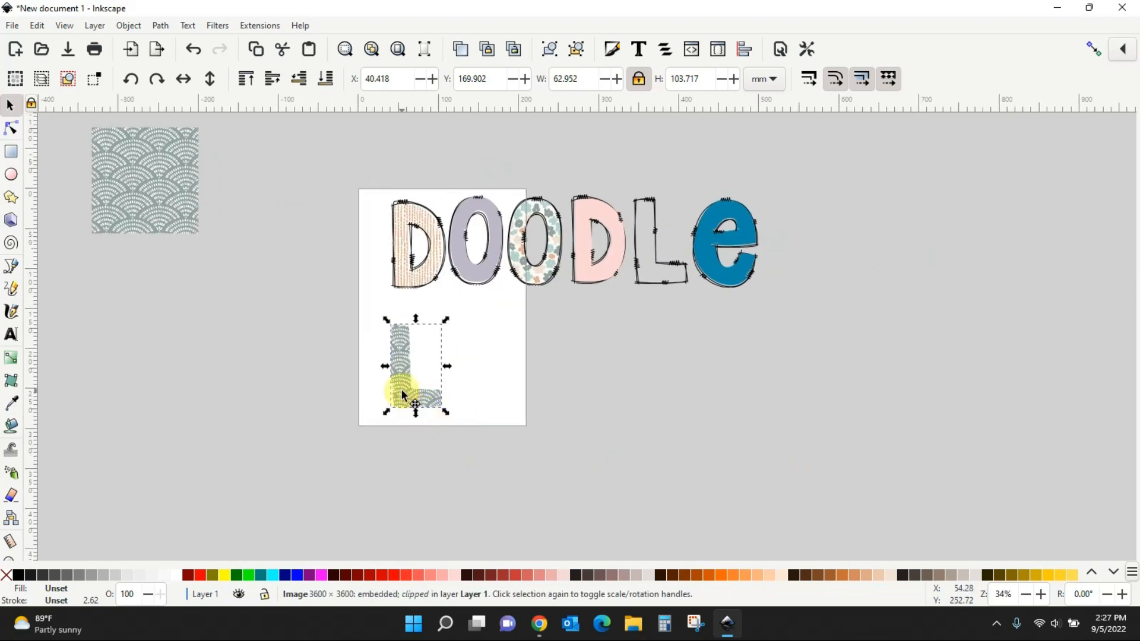
{"action": "mouse_move", "coordinate": [408, 395]}
{"action": "left_mouse_down"}
{"action": "mouse_move", "coordinate": [650, 306]}
{"action": "mouse_move", "coordinate": [655, 268]}
{"action": "left_mouse_up"}
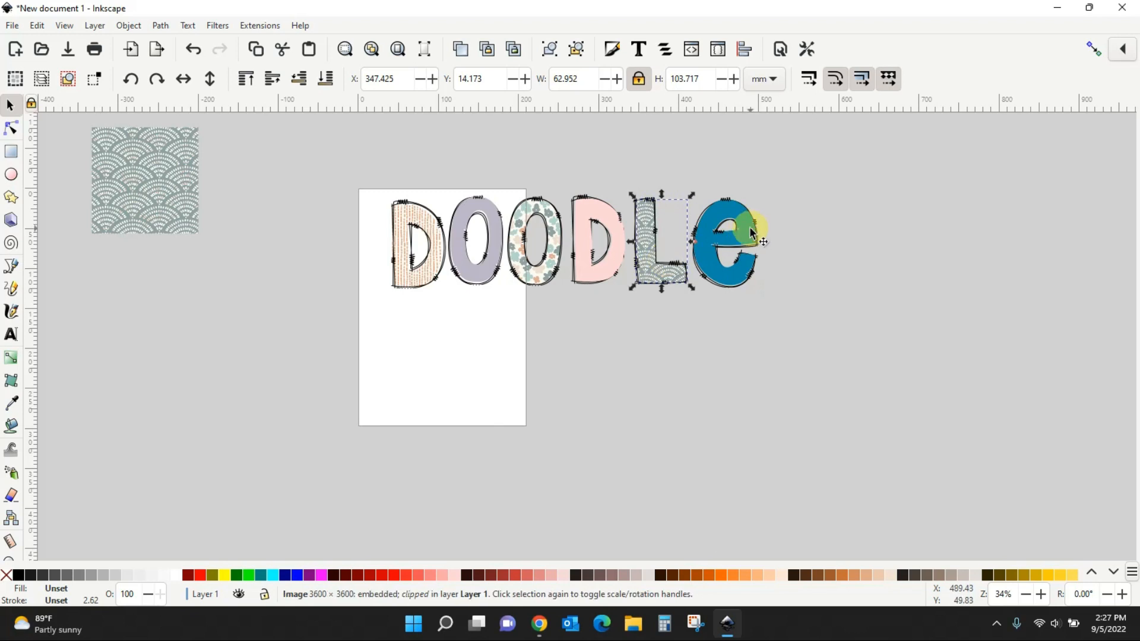
Try the pale blue swatch #AFDDE9 on the e's inner shape, and fill it with a slate blue-grey swatch instead
{"action": "left_click", "coordinate": [748, 227]}
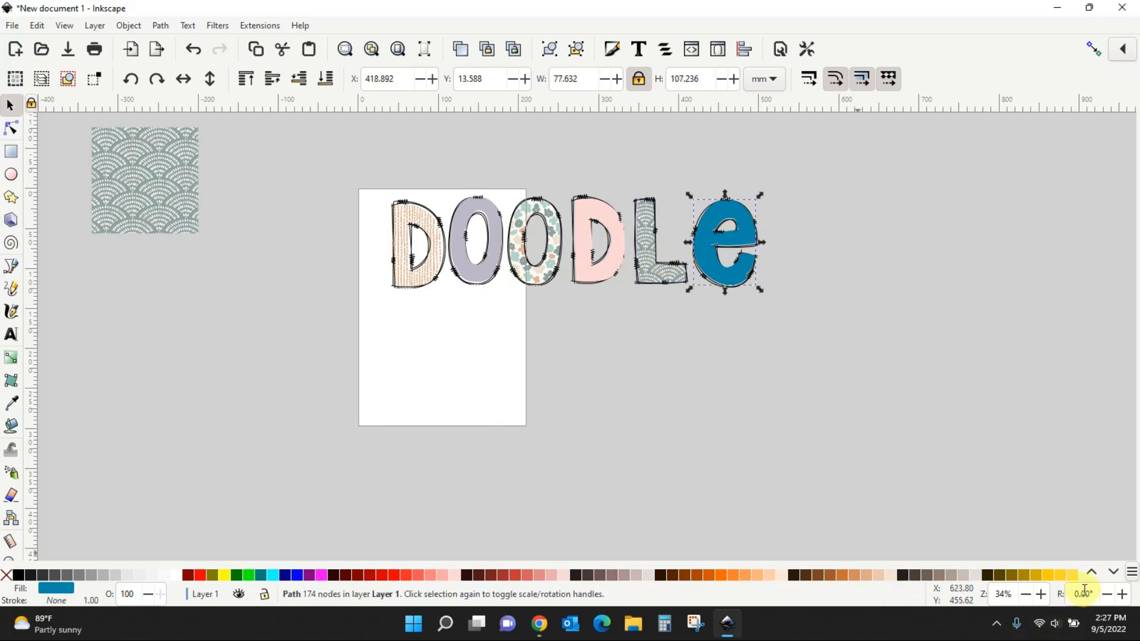
{"action": "left_click", "coordinate": [1115, 572]}
{"action": "left_click", "coordinate": [1114, 572]}
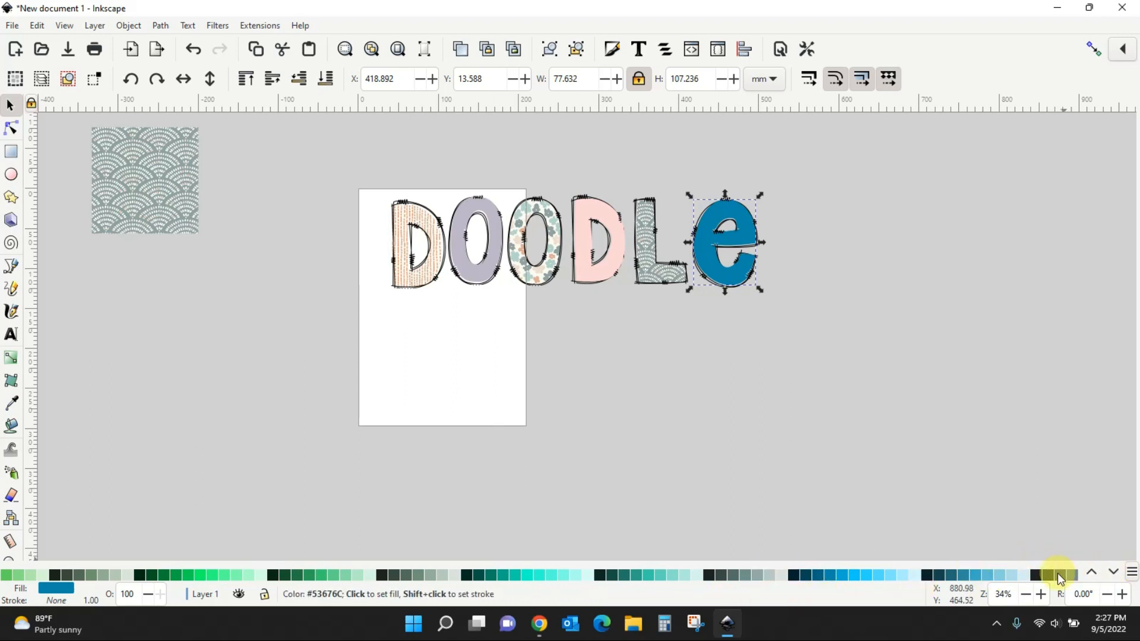
{"action": "left_click", "coordinate": [1010, 575]}
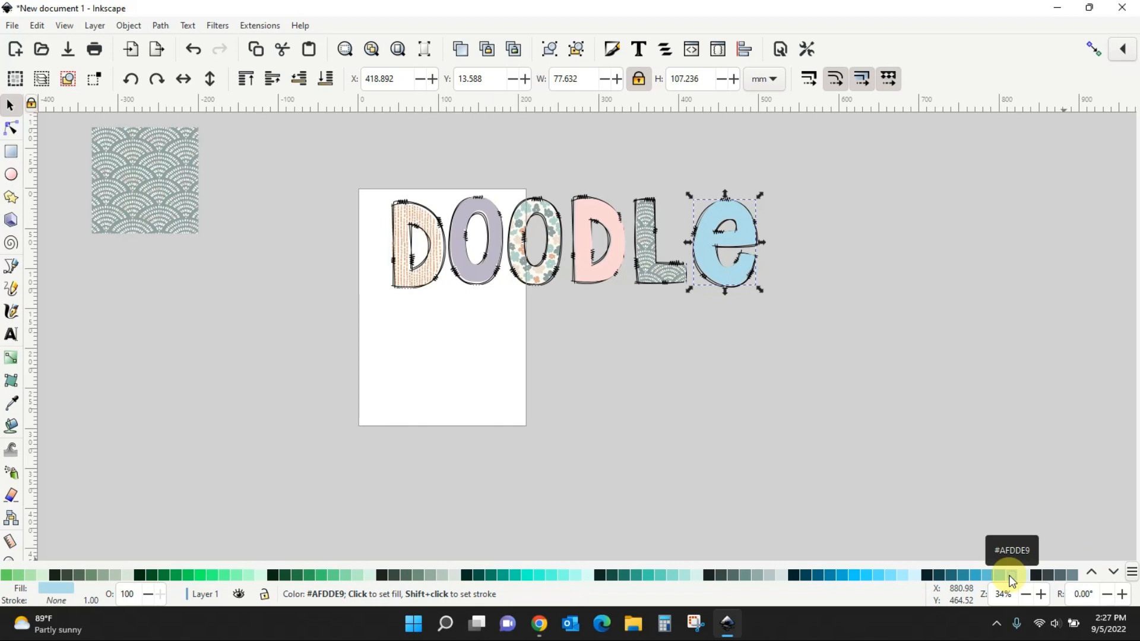
{"action": "left_click", "coordinate": [1073, 576]}
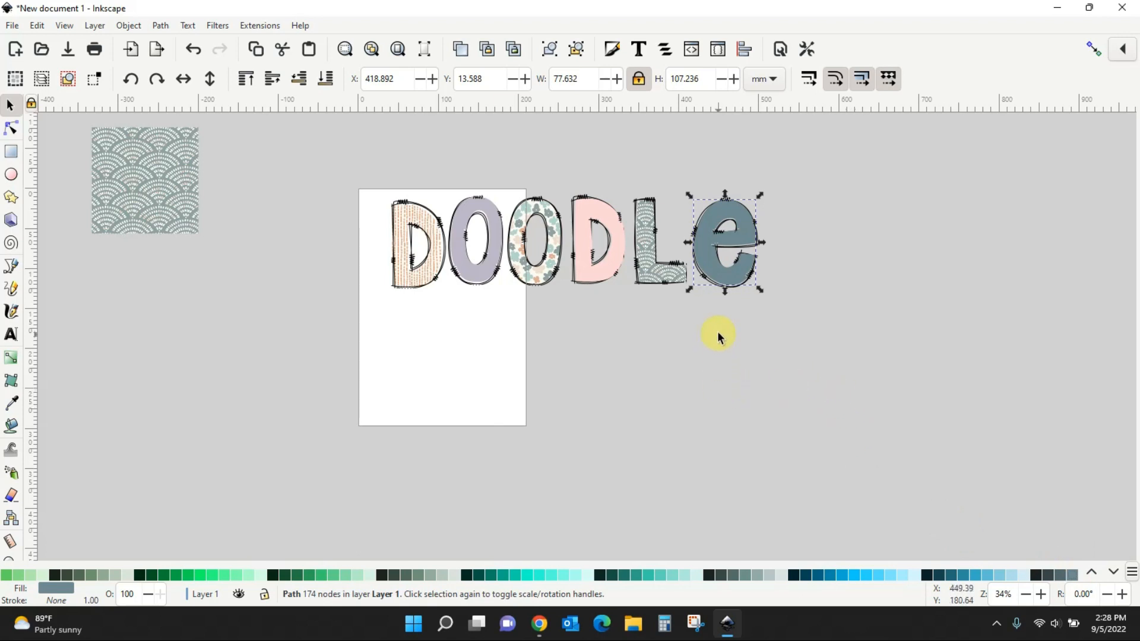
Delete the leftover scallop pattern image beside the page
{"action": "left_click", "coordinate": [606, 461]}
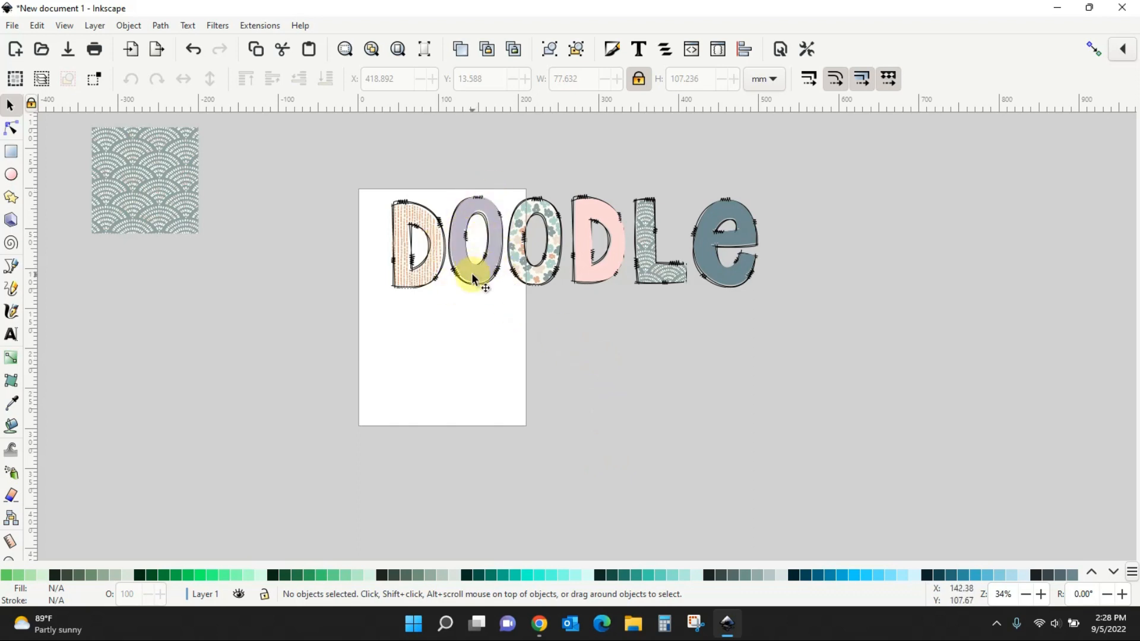
{"action": "left_click", "coordinate": [148, 214]}
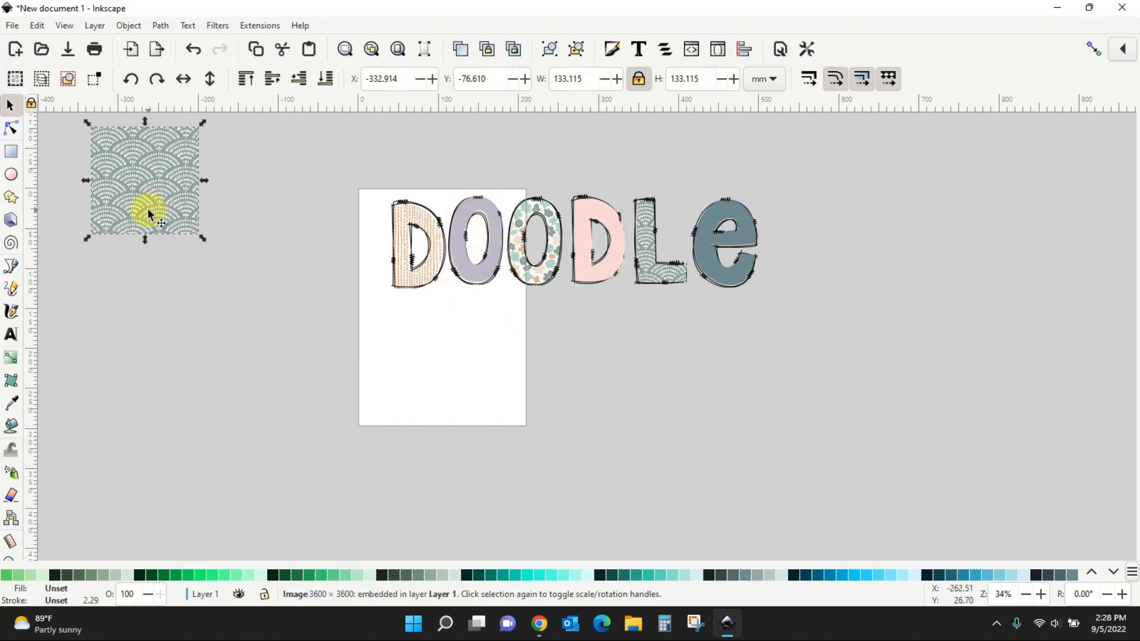
{"action": "key", "text": "Delete"}
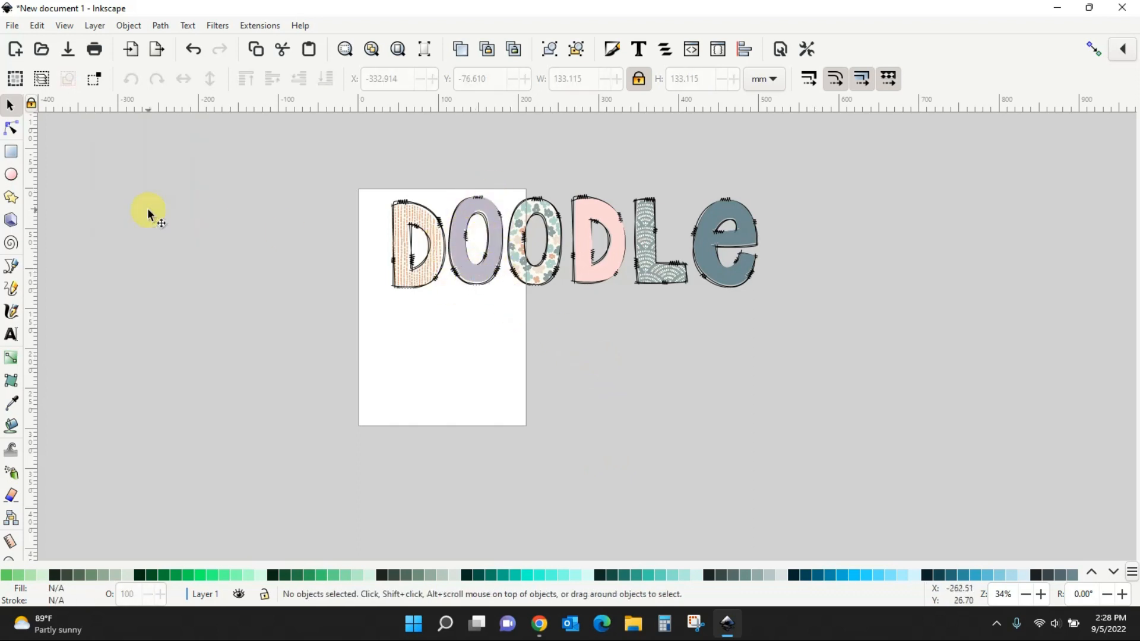
Draw a blue rectangle about 654 by 209 mm over the whole word and send it behind all the letters
{"action": "left_click", "coordinate": [10, 156]}
{"action": "mouse_move", "coordinate": [330, 154]}
{"action": "left_mouse_down"}
{"action": "mouse_move", "coordinate": [416, 302]}
{"action": "mouse_move", "coordinate": [854, 321]}
{"action": "left_mouse_up"}
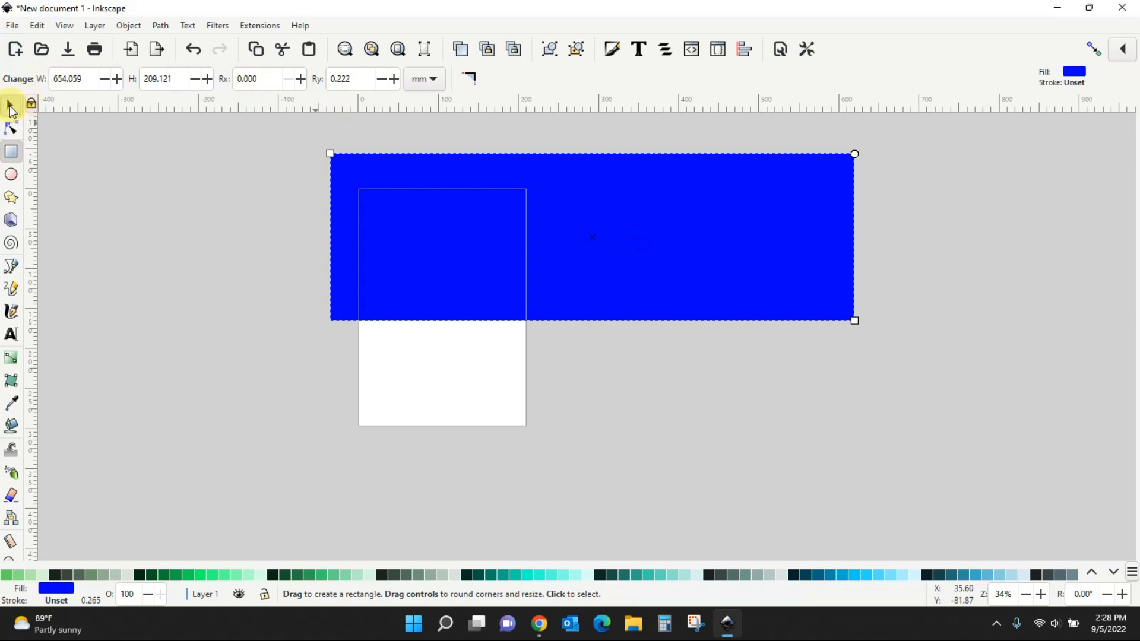
{"action": "left_click", "coordinate": [10, 107]}
{"action": "left_click", "coordinate": [325, 79]}
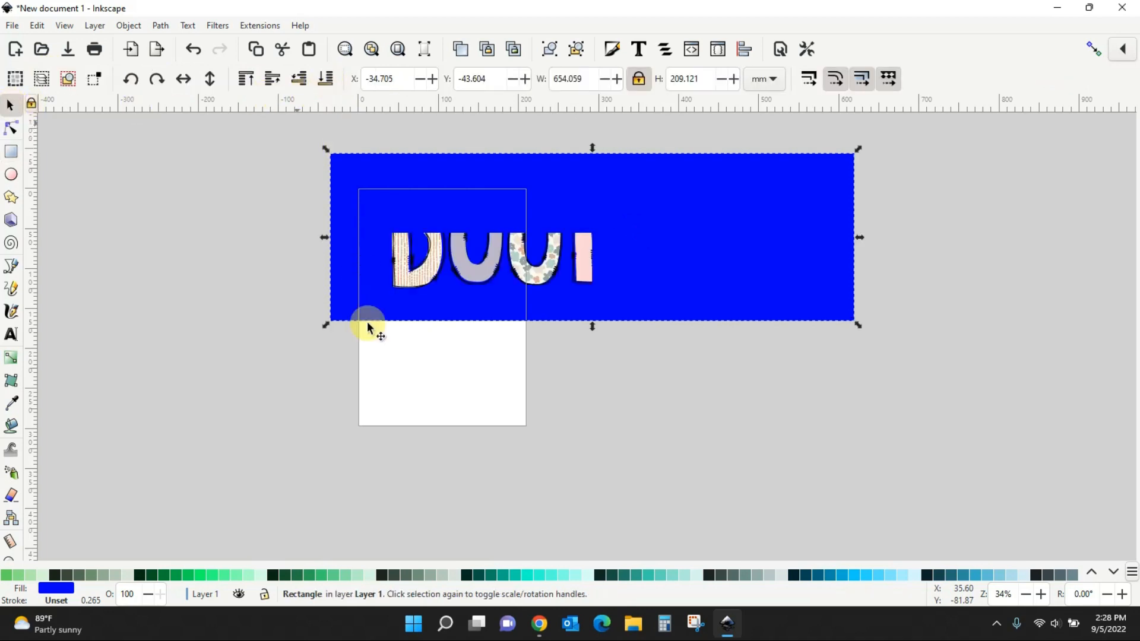
Nudge the second D's pink fill and the L's scallop fill to close the blue gaps inside their outlines
{"action": "scroll", "coordinate": [368, 349], "scroll_direction": "up", "scroll_amount": 2}
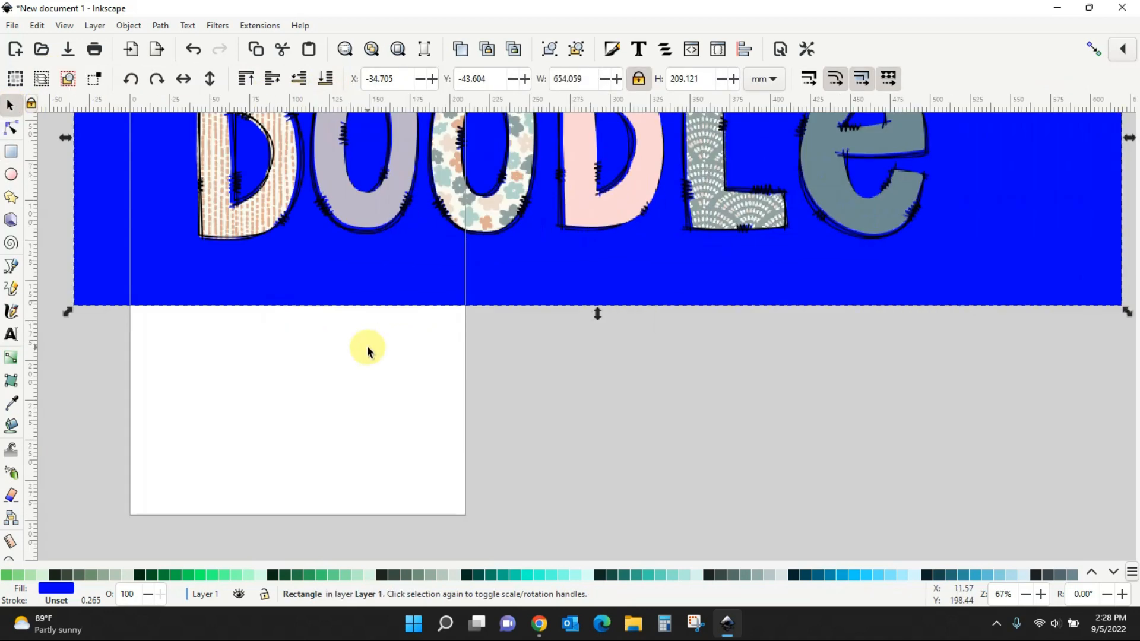
{"action": "scroll", "coordinate": [369, 348], "scroll_direction": "up", "scroll_amount": 1}
{"action": "scroll", "coordinate": [396, 412], "scroll_direction": "up", "scroll_amount": 5}
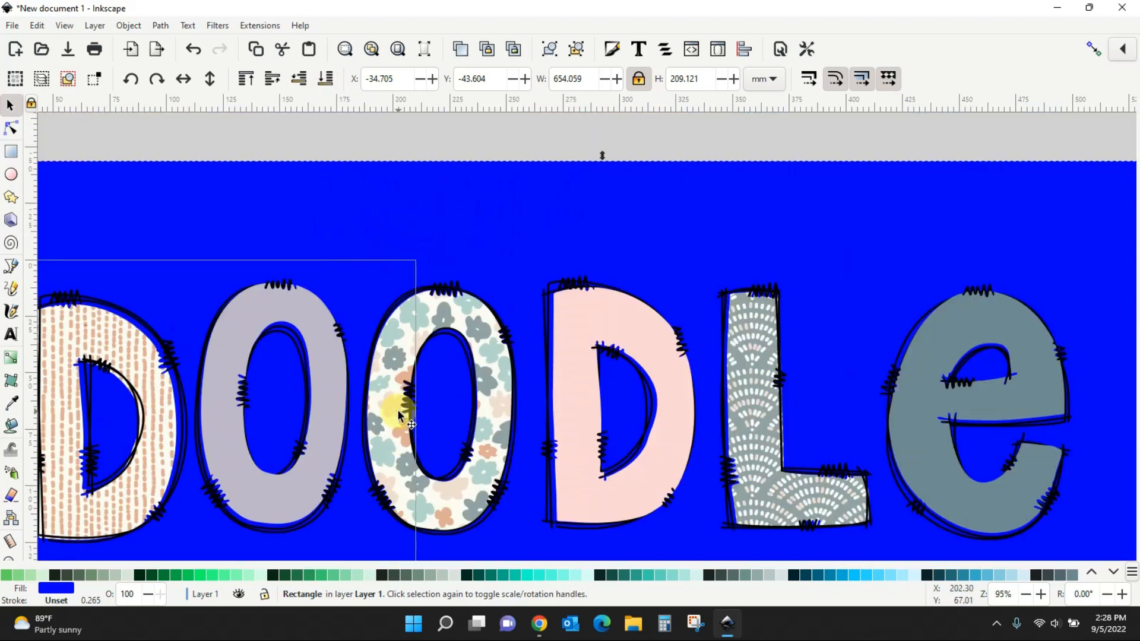
{"action": "left_click_drag", "start_coordinate": [581, 328], "coordinate": [580, 325]}
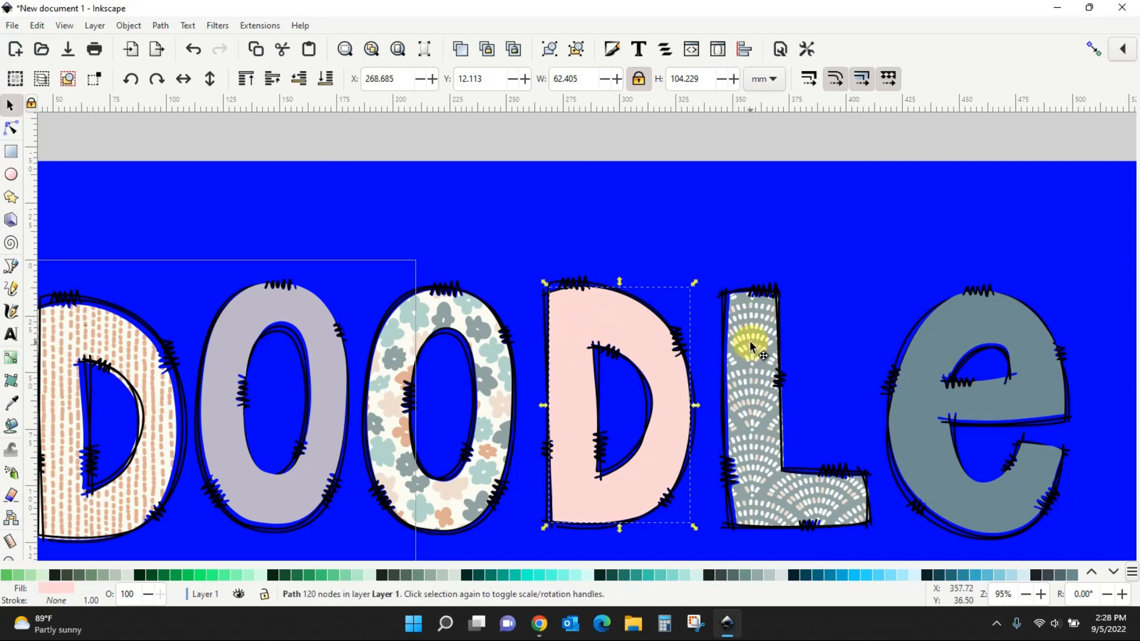
{"action": "left_click_drag", "start_coordinate": [750, 345], "coordinate": [747, 337]}
Align the e's slate fill with its outline, keeping it stacked above the blue rectangle
{"action": "left_click_drag", "start_coordinate": [1003, 314], "coordinate": [1003, 318]}
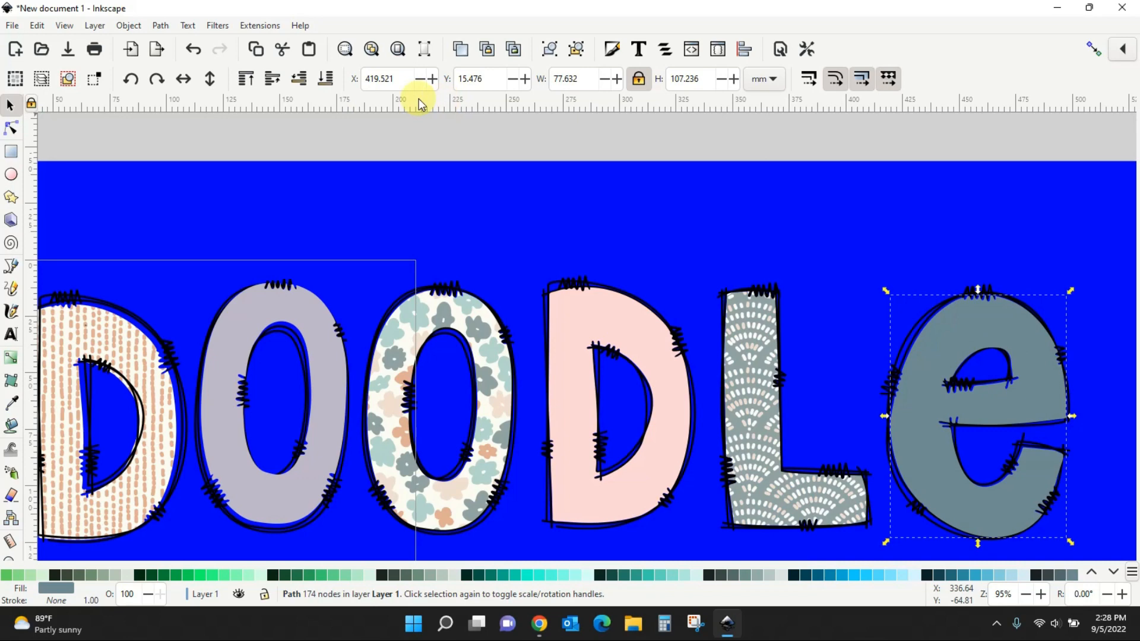
{"action": "left_click", "coordinate": [325, 79]}
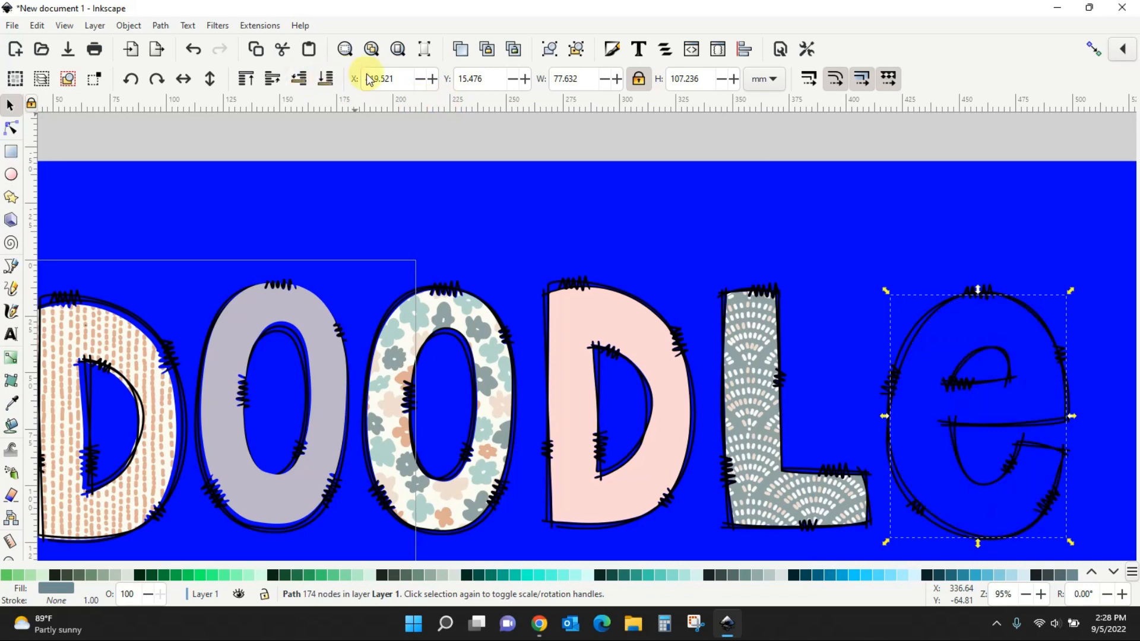
{"action": "left_click", "coordinate": [271, 80]}
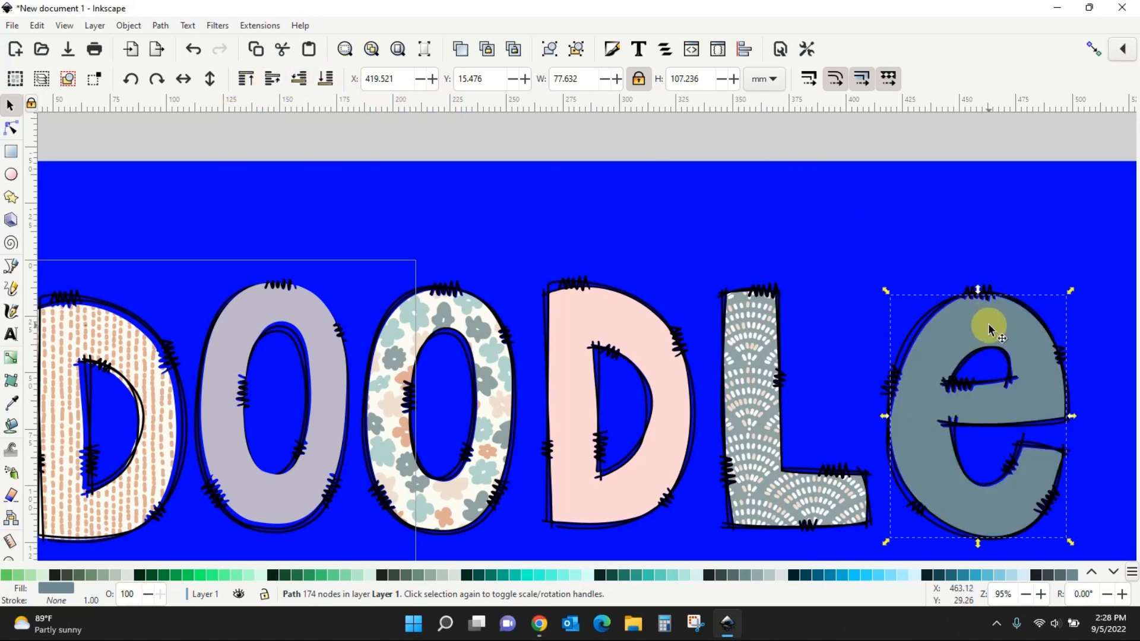
{"action": "left_click_drag", "start_coordinate": [986, 324], "coordinate": [982, 316]}
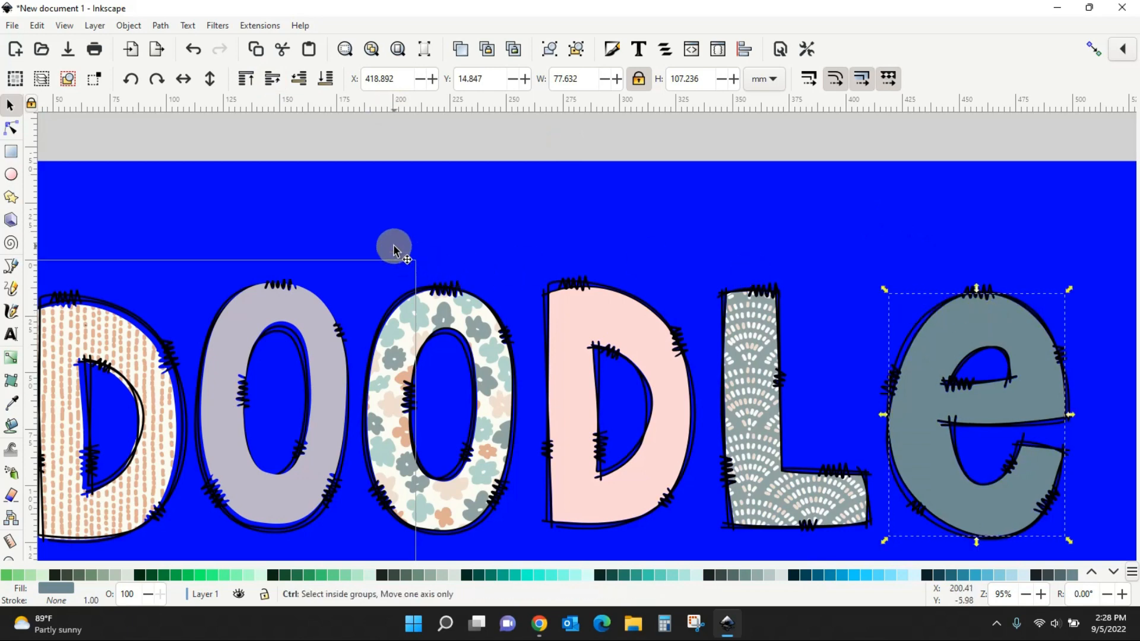
Nudge the first O's lilac fill and the first D's striped pattern fill into line with their outlines
{"action": "left_click_drag", "start_coordinate": [397, 247], "coordinate": [786, 219]}
{"action": "left_click_drag", "start_coordinate": [680, 291], "coordinate": [679, 291]}
{"action": "left_click_drag", "start_coordinate": [539, 389], "coordinate": [548, 387]}
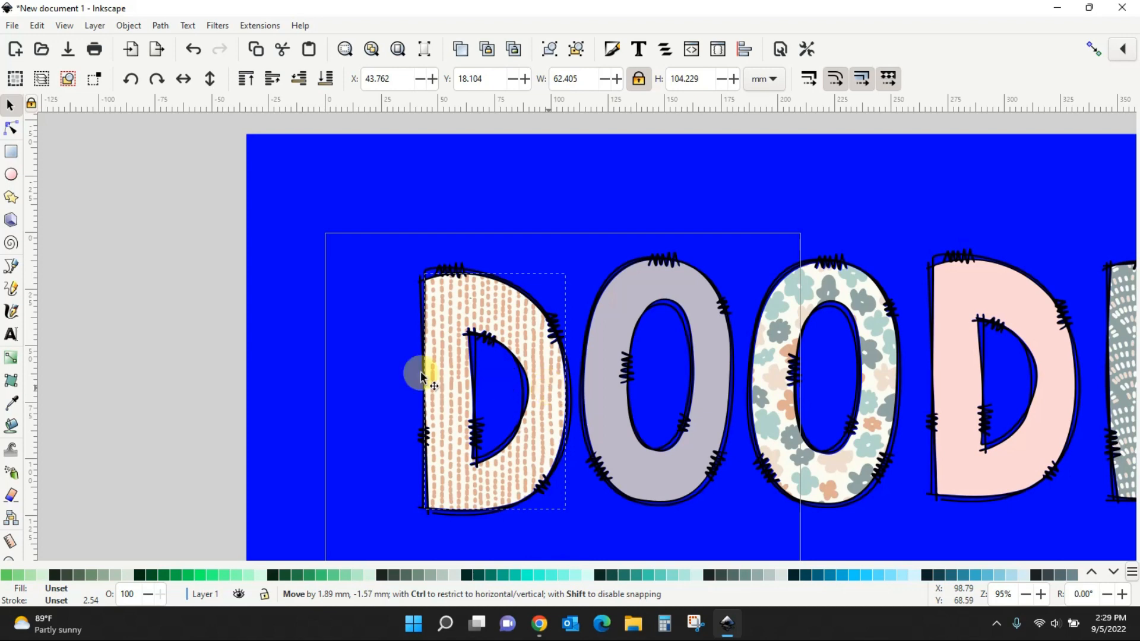
Delete the blue background rectangle behind the letters
{"action": "left_click", "coordinate": [148, 374]}
{"action": "key", "text": "minus"}
{"action": "key", "text": "minus"}
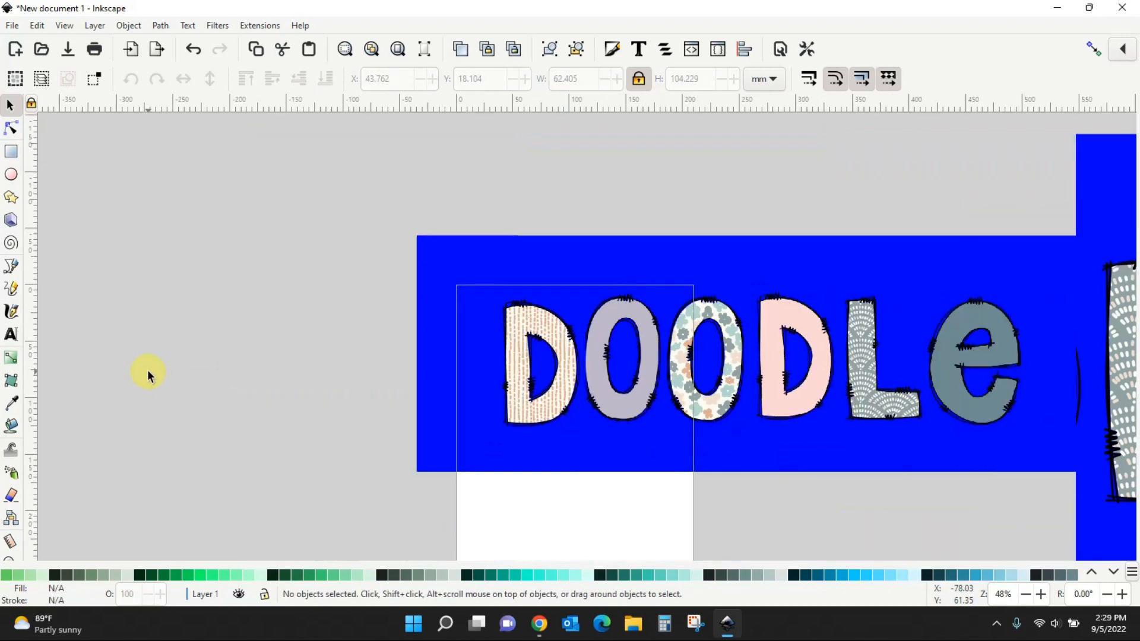
{"action": "left_click", "coordinate": [1097, 265]}
{"action": "key", "text": "Delete"}
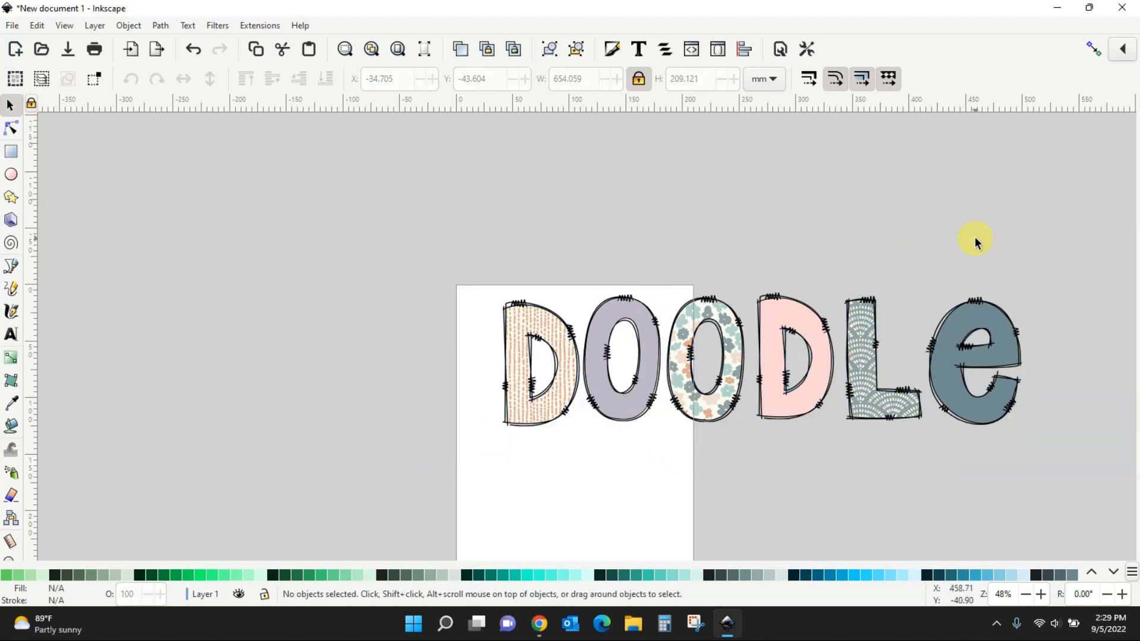
Group the e's slate fill with its outline, and the L's scallop fill with its outline
{"action": "left_click", "coordinate": [1005, 350]}
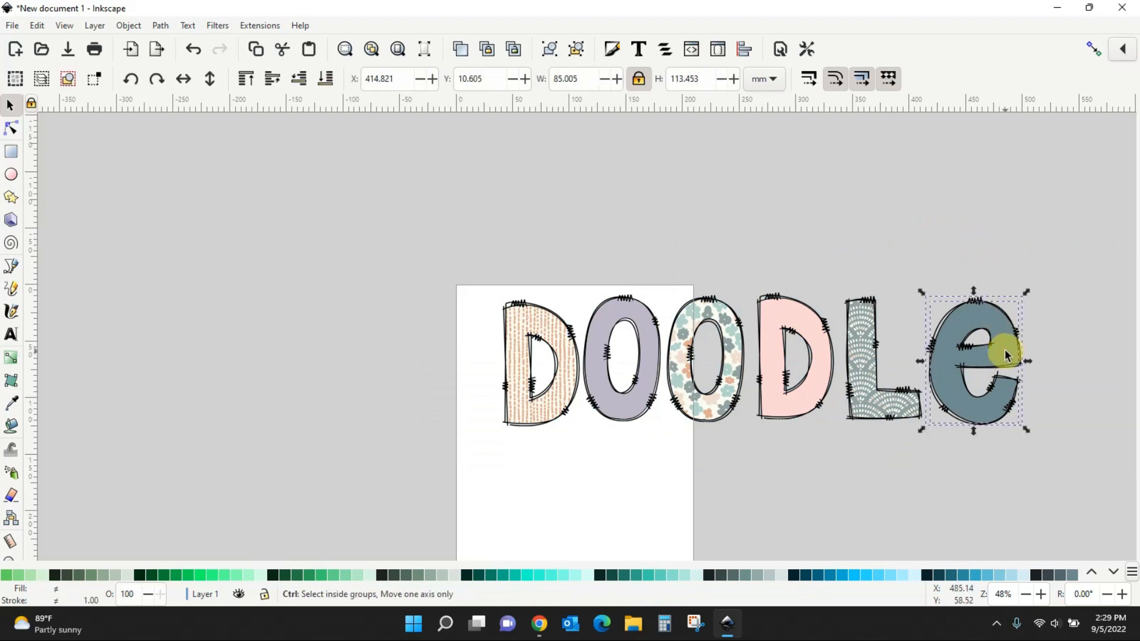
{"action": "left_click", "coordinate": [863, 262]}
{"action": "left_click_drag", "start_coordinate": [863, 274], "coordinate": [863, 355]}
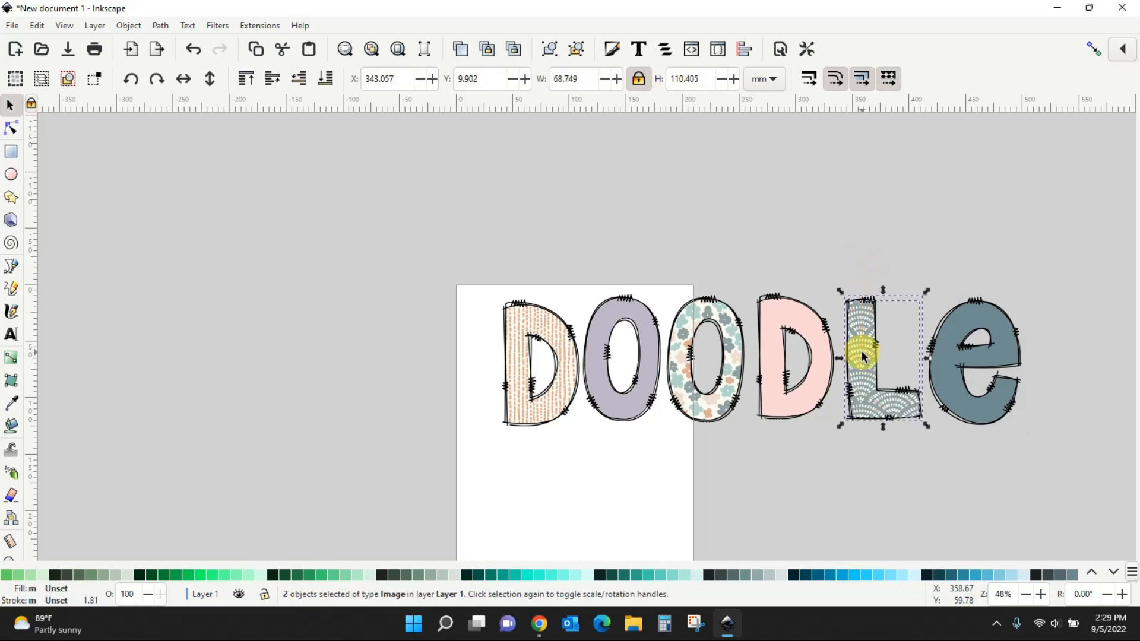
{"action": "key", "text": "ctrl+g"}
Group the second D's pink fill with its outline, and the second O's floral fill with its outline
{"action": "left_click", "coordinate": [787, 260]}
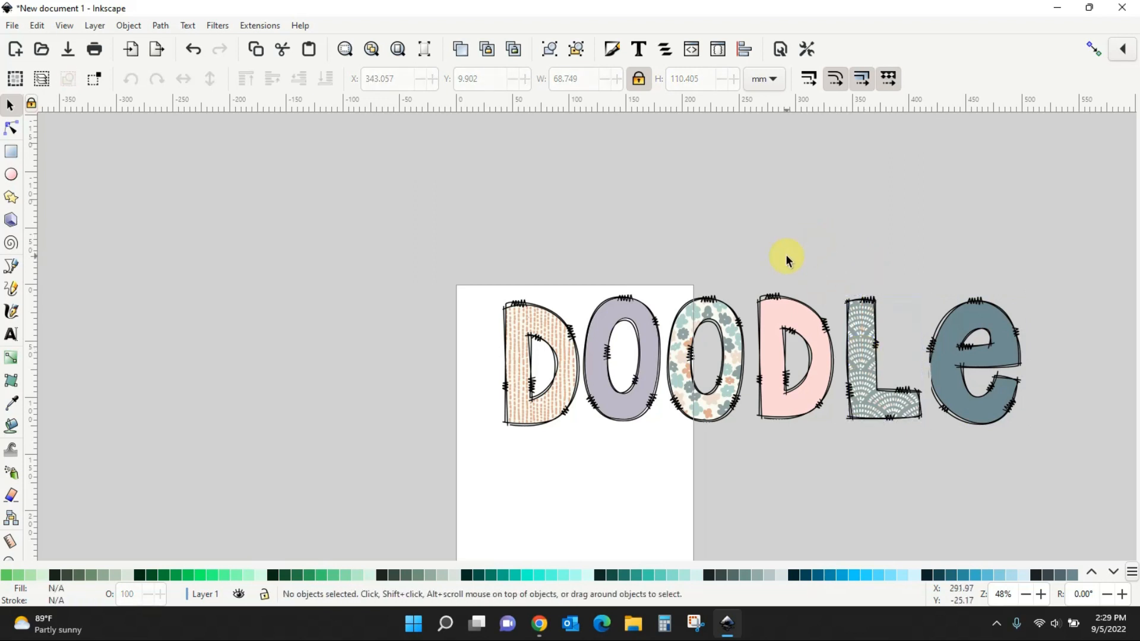
{"action": "left_click_drag", "start_coordinate": [787, 259], "coordinate": [796, 346]}
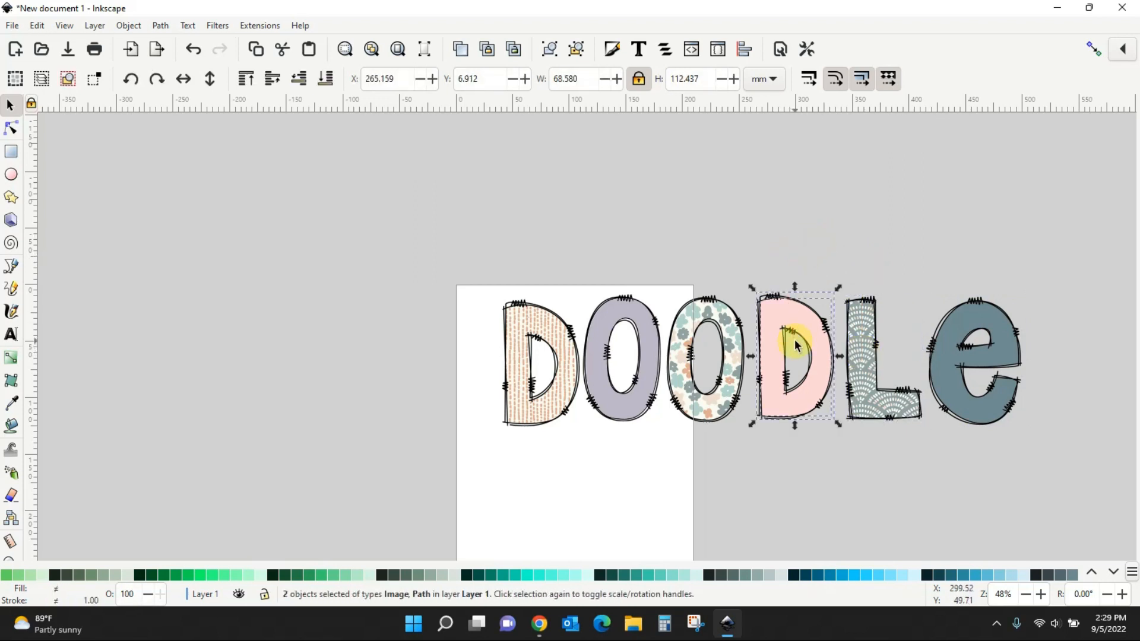
{"action": "key", "text": "ctrl+g"}
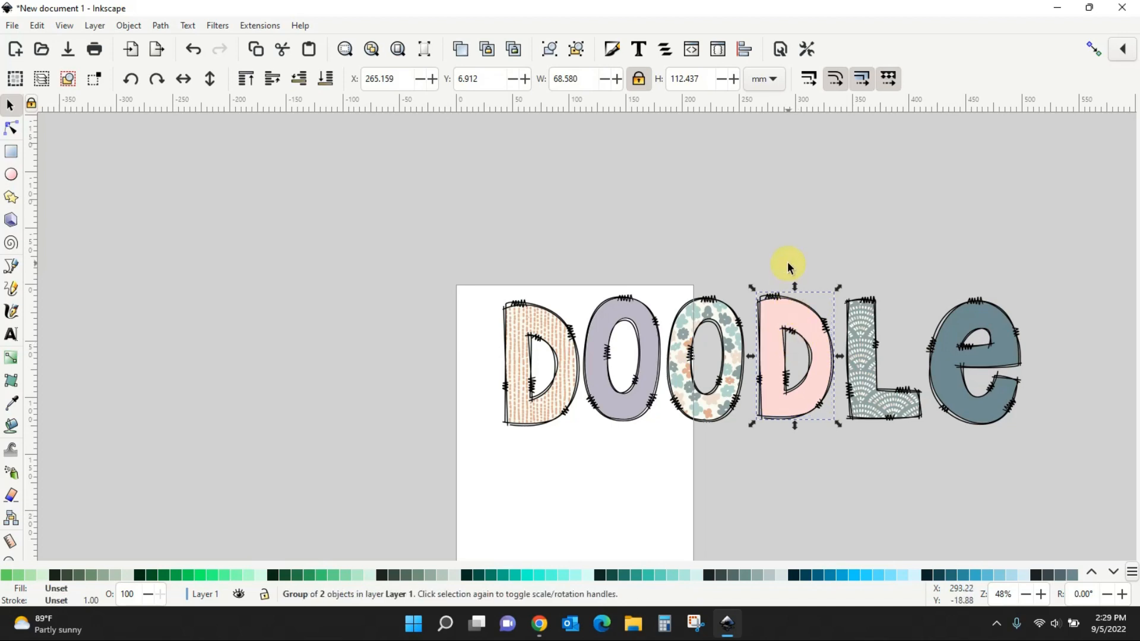
{"action": "left_click", "coordinate": [776, 256]}
{"action": "left_click_drag", "start_coordinate": [731, 256], "coordinate": [717, 347]}
{"action": "key", "text": "ctrl+g"}
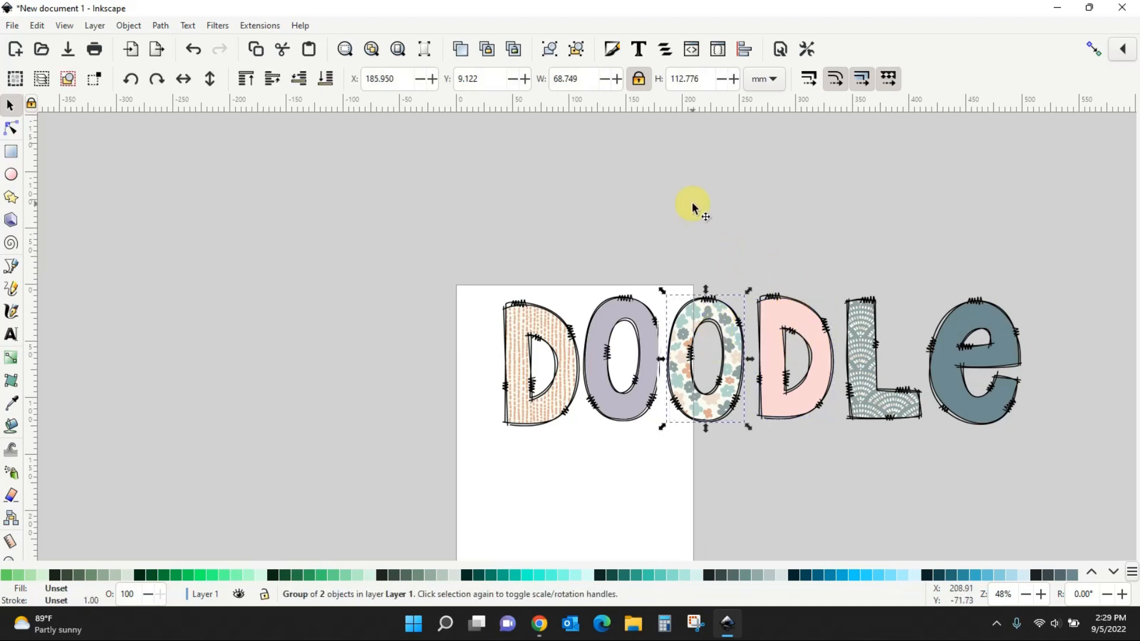
Group the first O's lilac fill with its outline, and the first D's striped fill with its outline
{"action": "left_click", "coordinate": [632, 258]}
{"action": "left_click_drag", "start_coordinate": [631, 257], "coordinate": [622, 326]}
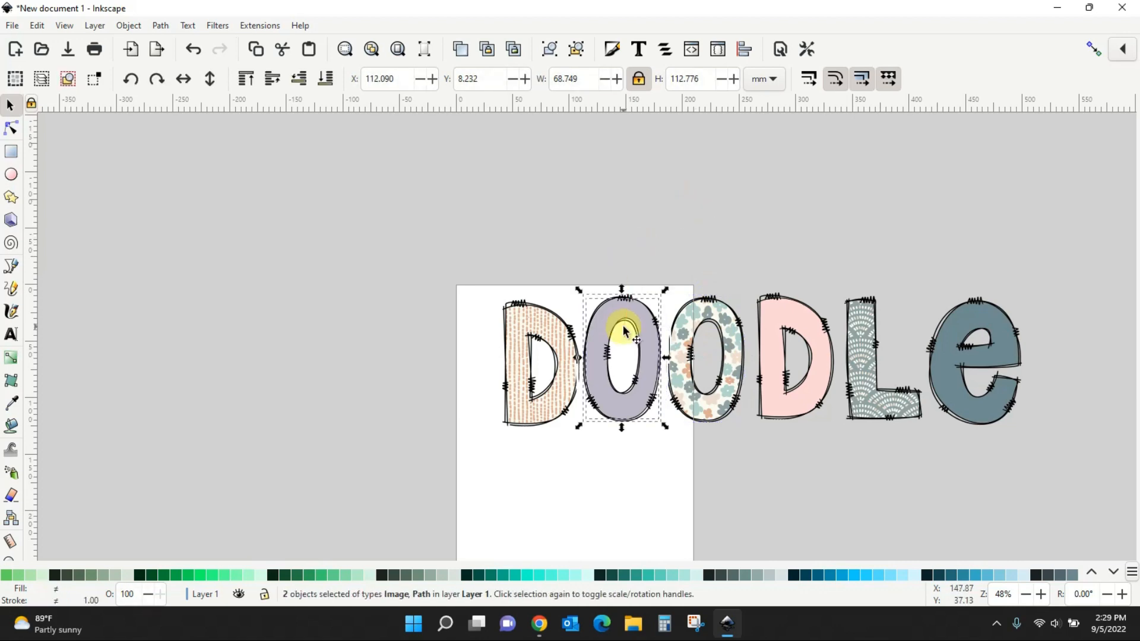
{"action": "key", "text": "ctrl+g"}
{"action": "left_click", "coordinate": [636, 224]}
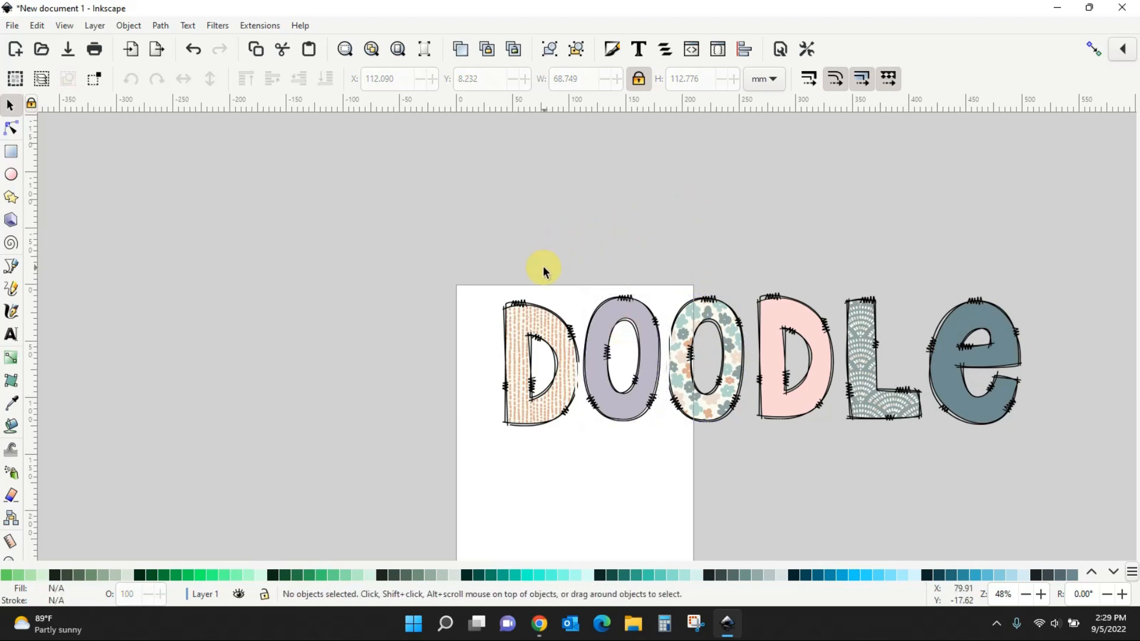
{"action": "left_click_drag", "start_coordinate": [547, 252], "coordinate": [539, 359]}
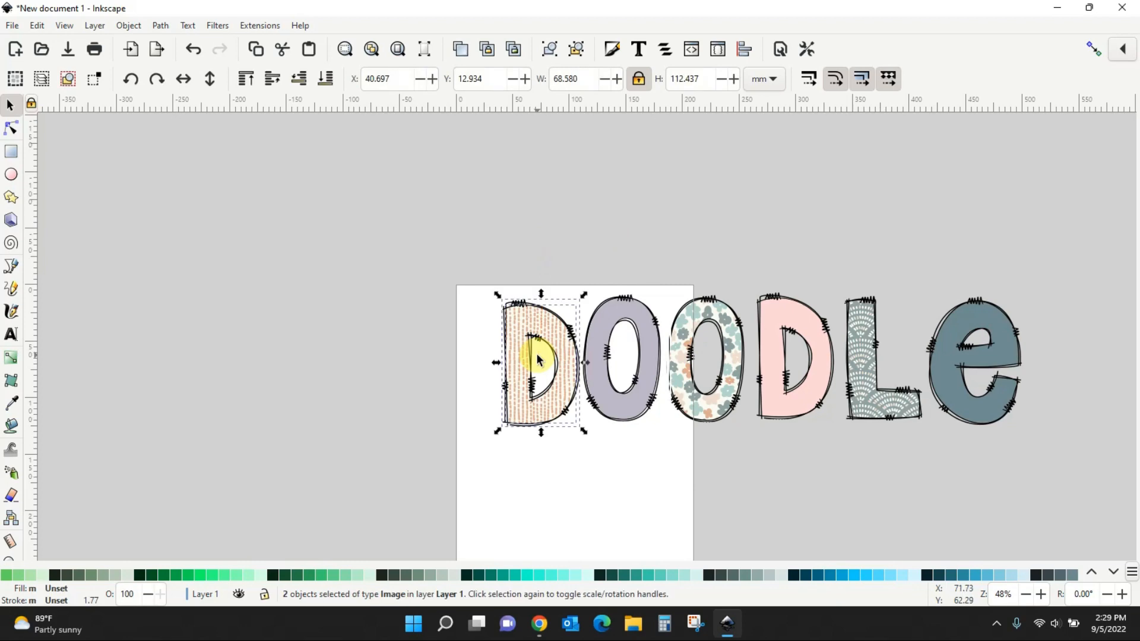
{"action": "key", "text": "ctrl+g"}
{"action": "left_click", "coordinate": [584, 502]}
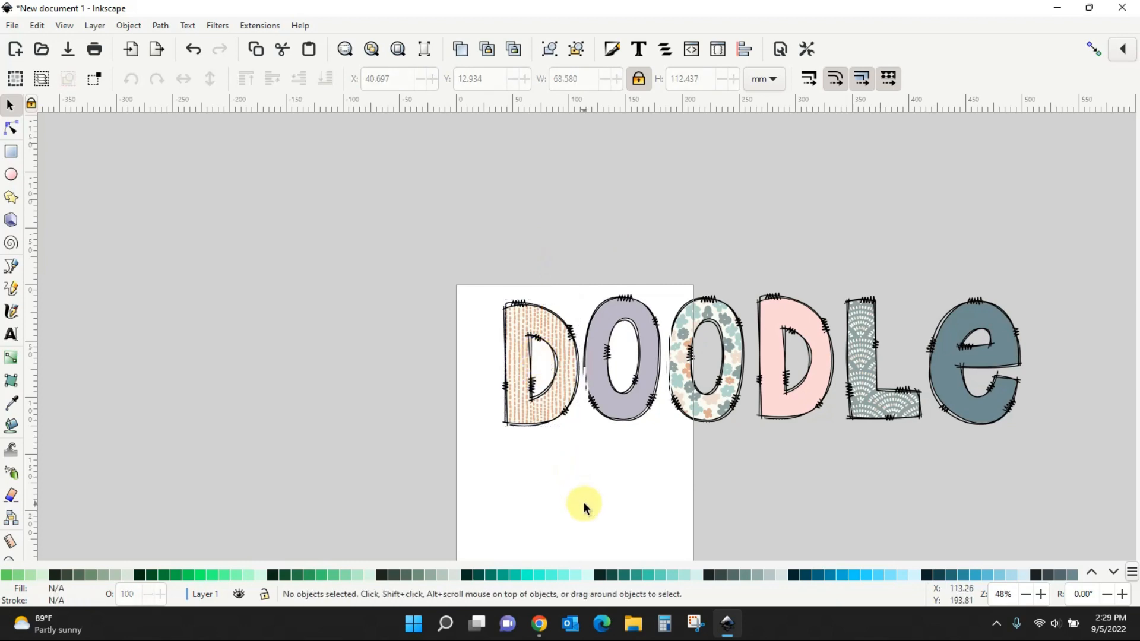
Move the striped D up to the page's upper-left corner and fit the lilac O, shrunk to about 47 mm wide, against it
{"action": "left_click_drag", "start_coordinate": [549, 407], "coordinate": [519, 379]}
{"action": "left_click", "coordinate": [604, 401]}
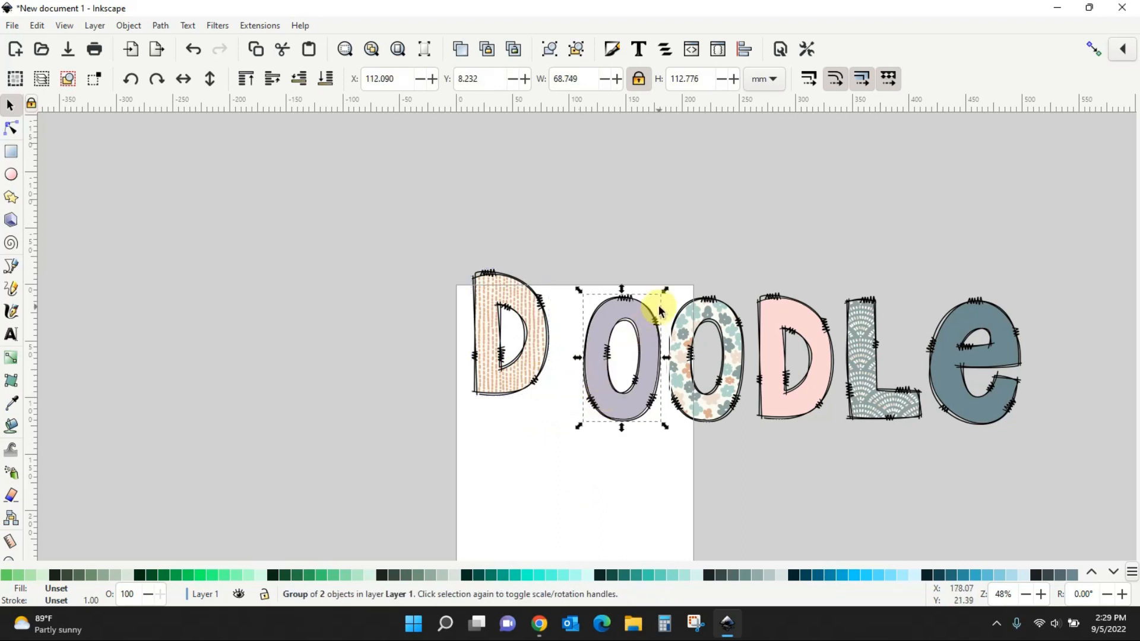
{"action": "left_click_drag", "start_coordinate": [667, 291], "coordinate": [640, 321]}
{"action": "left_click_drag", "start_coordinate": [596, 365], "coordinate": [544, 332]}
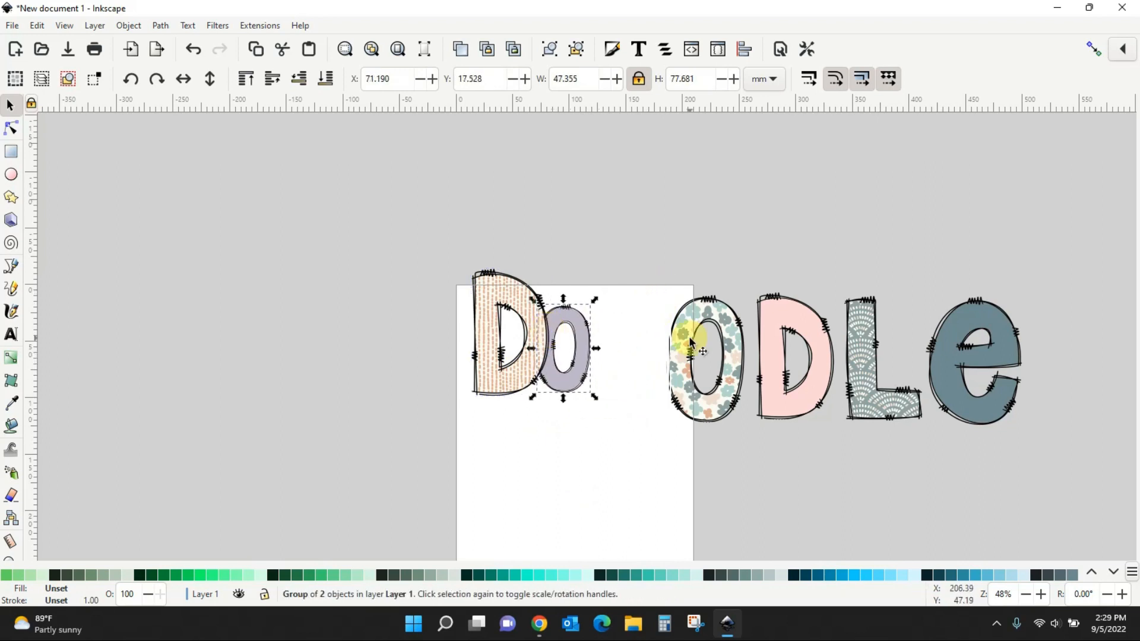
Place the floral O beside the lilac O at the back of the stack, and fit a shrunken pink D against it
{"action": "left_click_drag", "start_coordinate": [681, 331], "coordinate": [589, 294]}
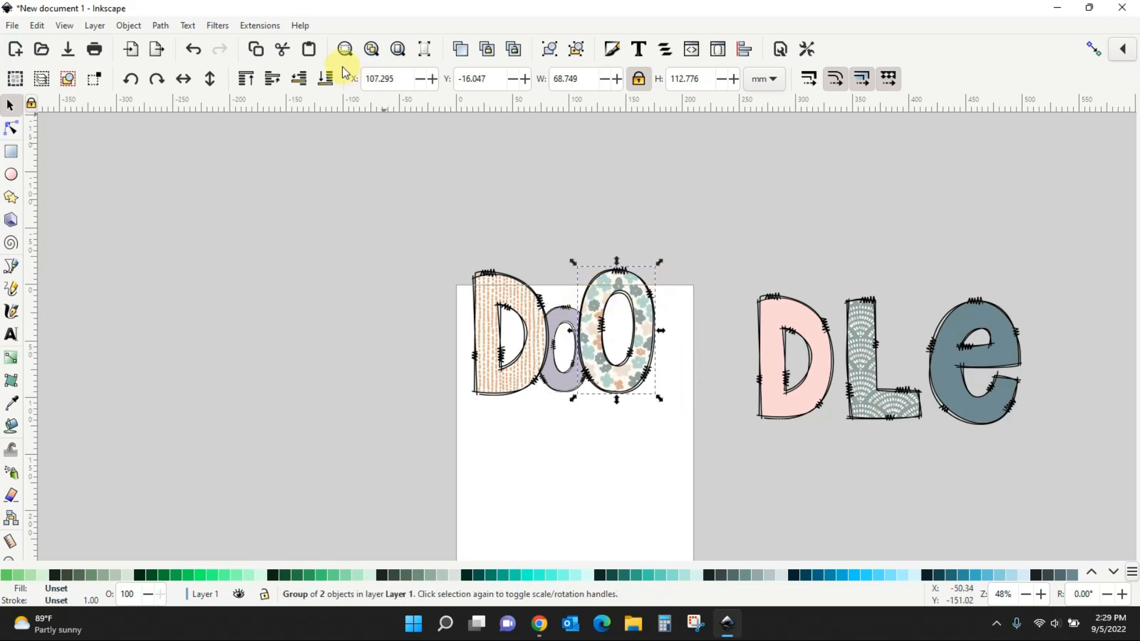
{"action": "left_click", "coordinate": [325, 79]}
{"action": "left_click", "coordinate": [779, 332]}
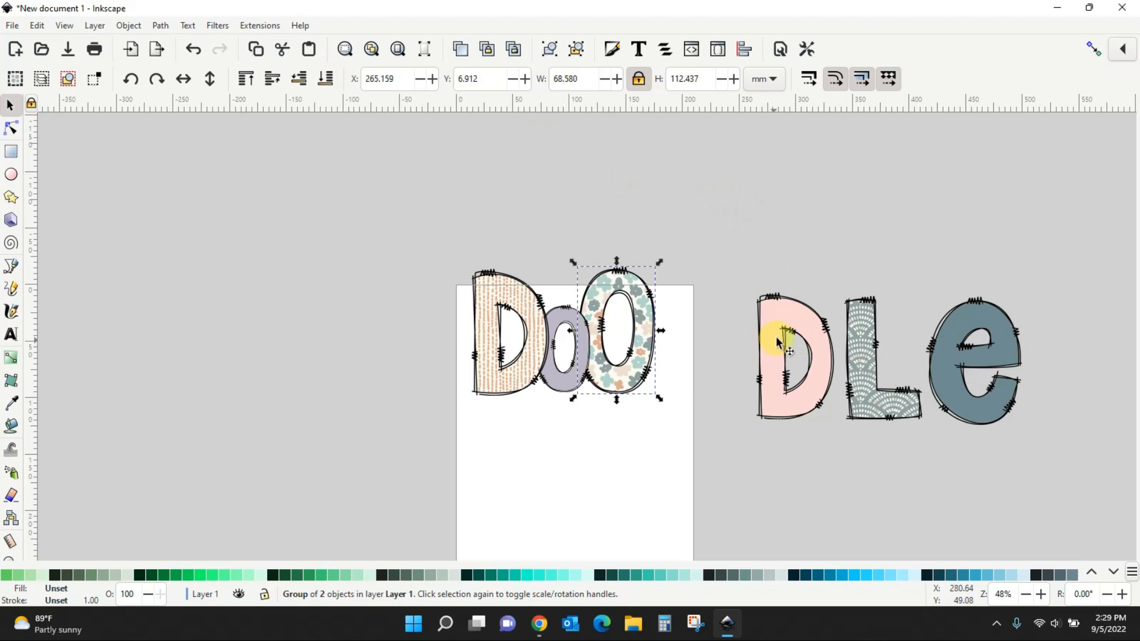
{"action": "left_click_drag", "start_coordinate": [832, 295], "coordinate": [804, 311]}
{"action": "left_click_drag", "start_coordinate": [758, 351], "coordinate": [642, 319]}
Move the L up against the pink D, and set the e, shrunk to about 52 mm wide, over the L's foot
{"action": "left_click_drag", "start_coordinate": [874, 328], "coordinate": [686, 303]}
{"action": "left_click_drag", "start_coordinate": [686, 303], "coordinate": [701, 304]}
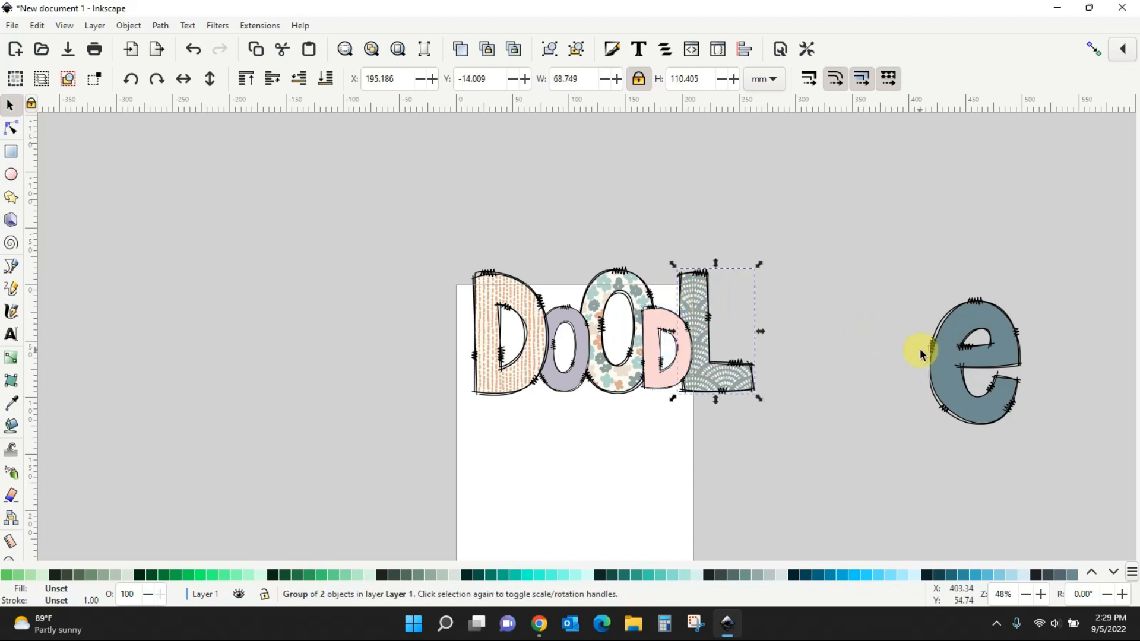
{"action": "left_click", "coordinate": [937, 351]}
{"action": "left_click_drag", "start_coordinate": [1029, 295], "coordinate": [748, 323]}
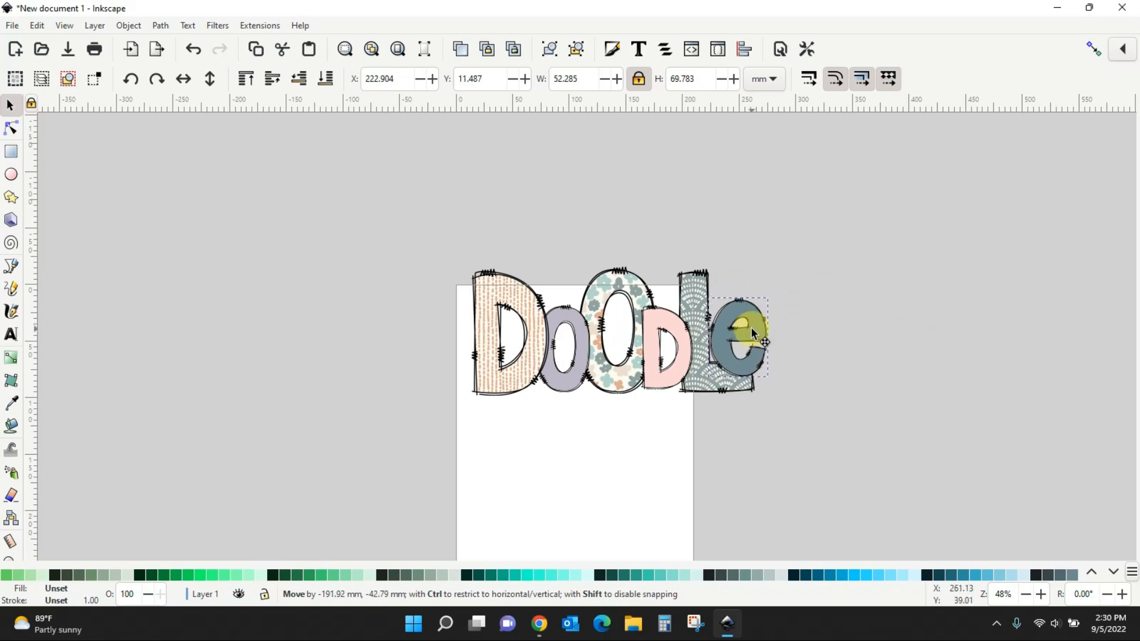
{"action": "left_click", "coordinate": [892, 318]}
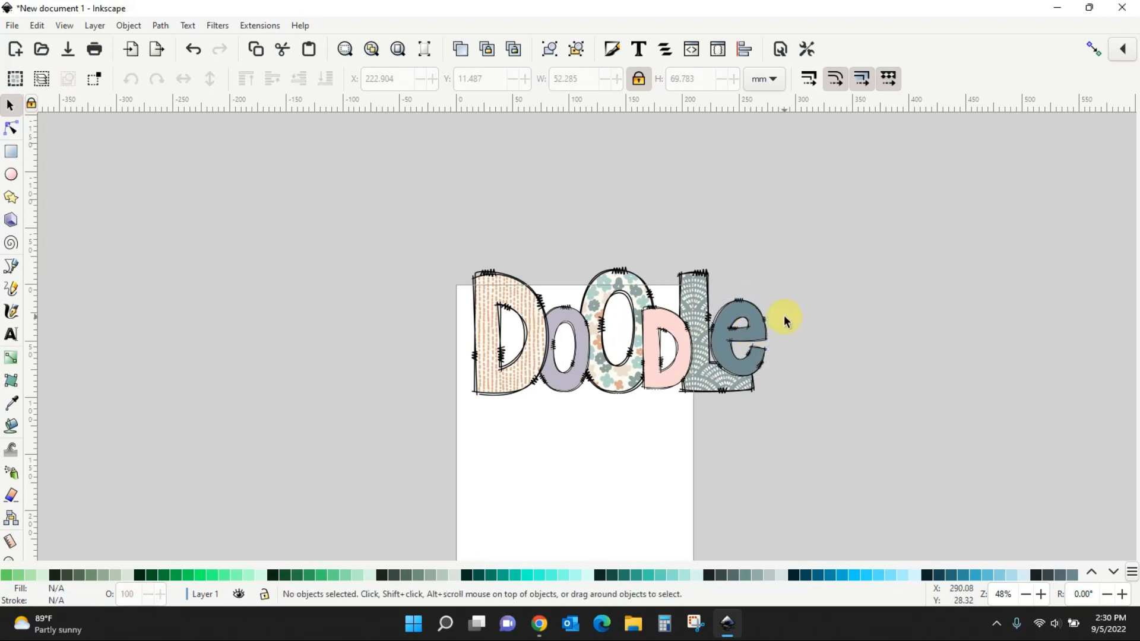
Recolor the e's slate fill with the pink sampled from the second D
{"action": "left_click", "coordinate": [758, 323]}
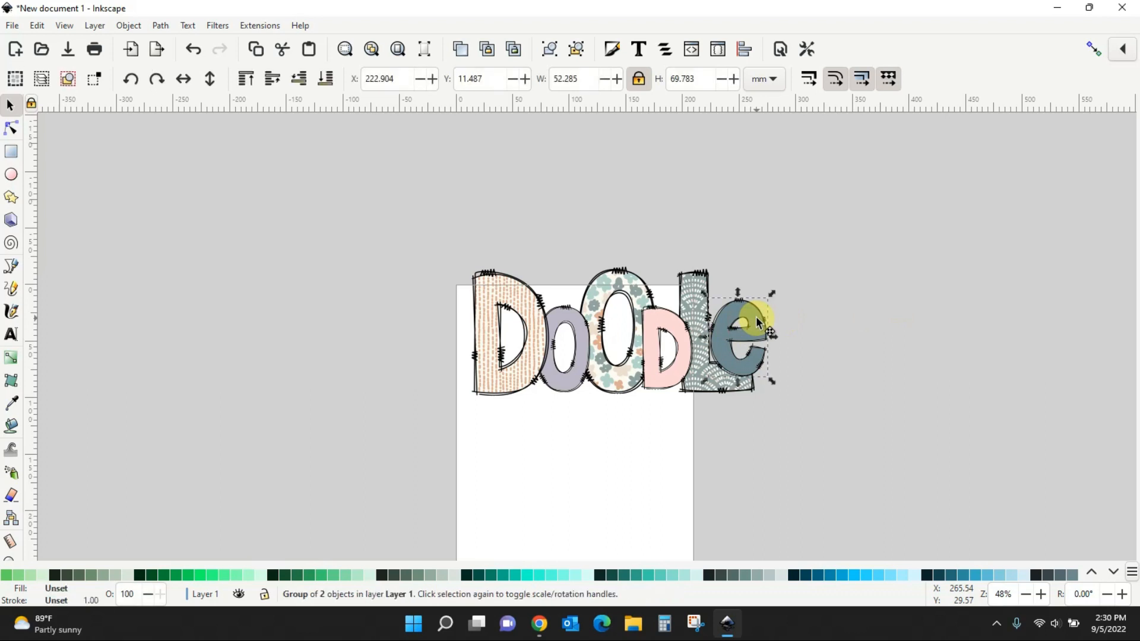
{"action": "double_click", "coordinate": [758, 324]}
{"action": "left_click", "coordinate": [758, 323]}
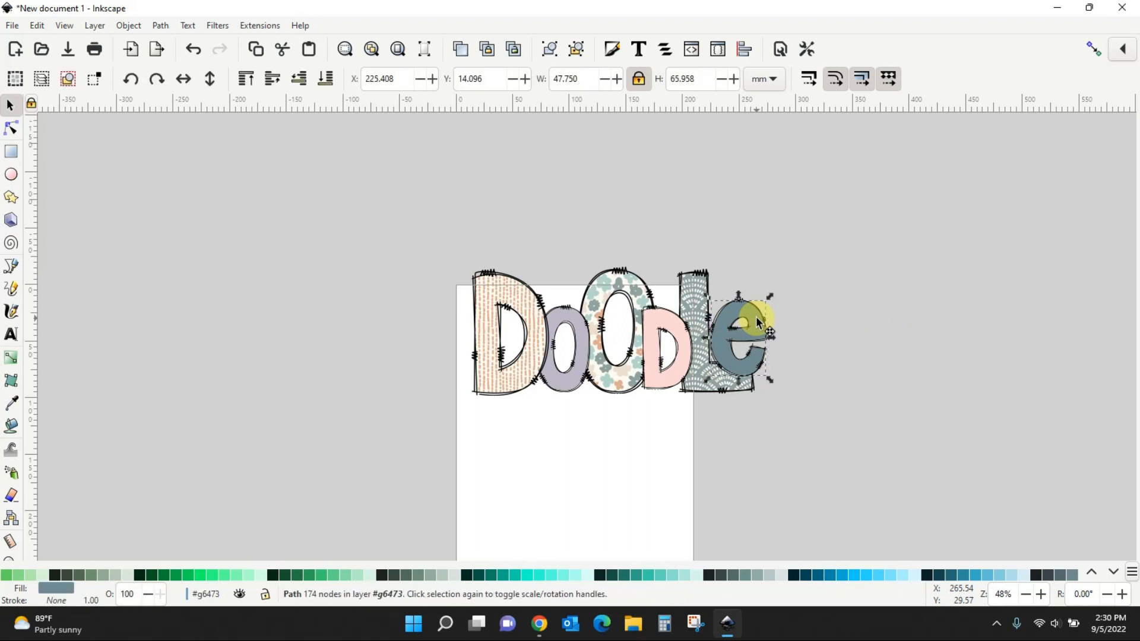
{"action": "left_click", "coordinate": [11, 404]}
{"action": "left_click", "coordinate": [652, 326]}
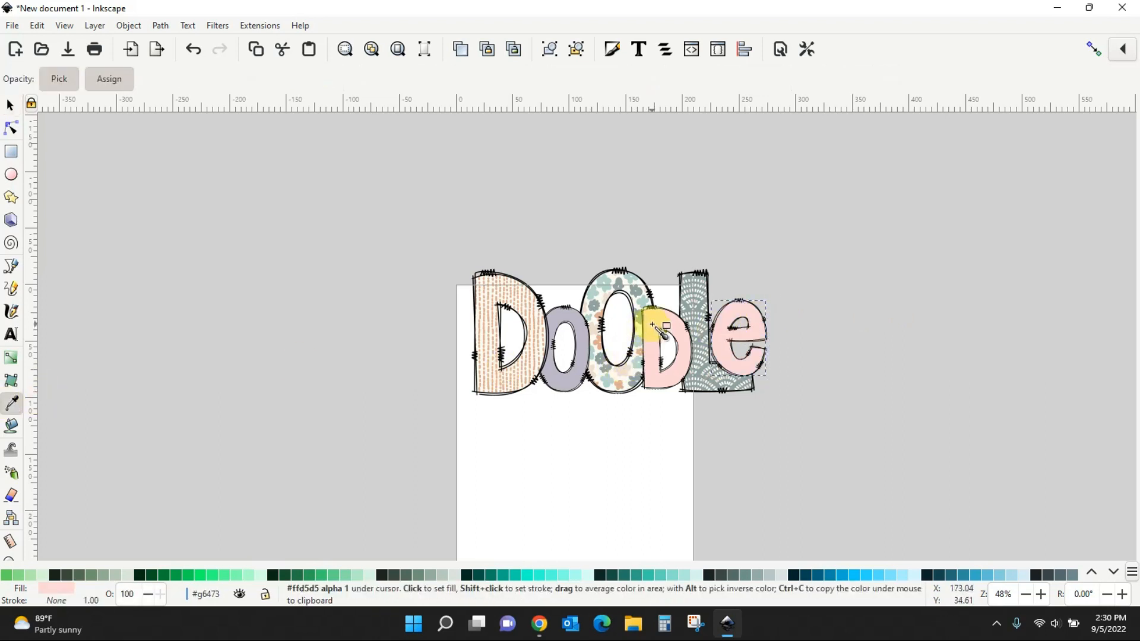
{"action": "left_click", "coordinate": [9, 105]}
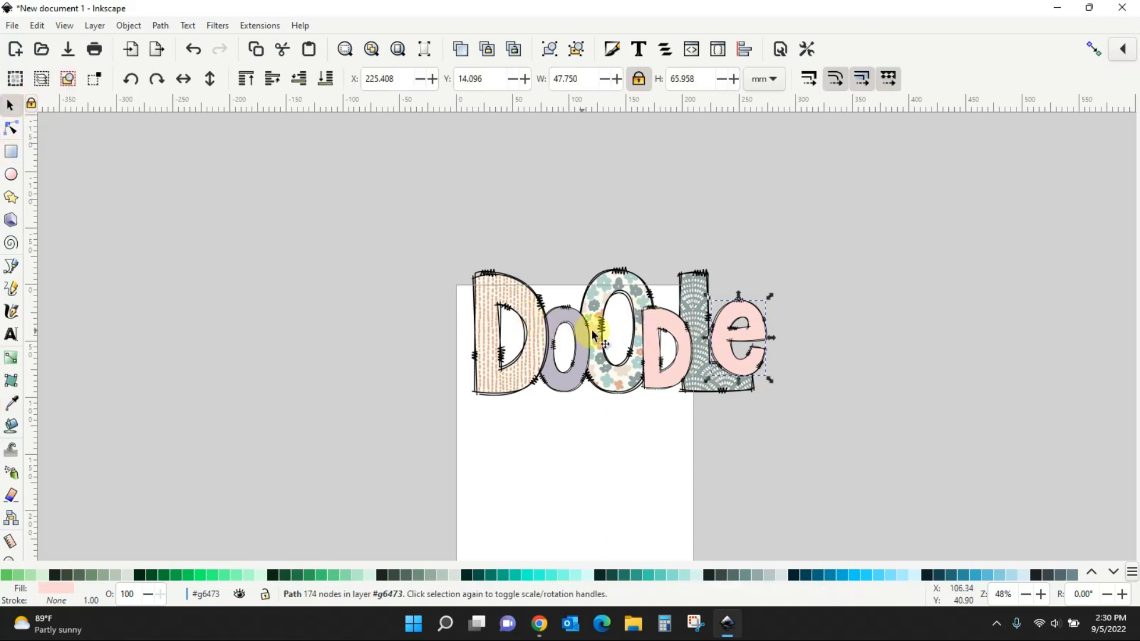
Change the second D's pink fill to the palette's slate blue
{"action": "left_click", "coordinate": [654, 314]}
{"action": "double_click", "coordinate": [654, 314]}
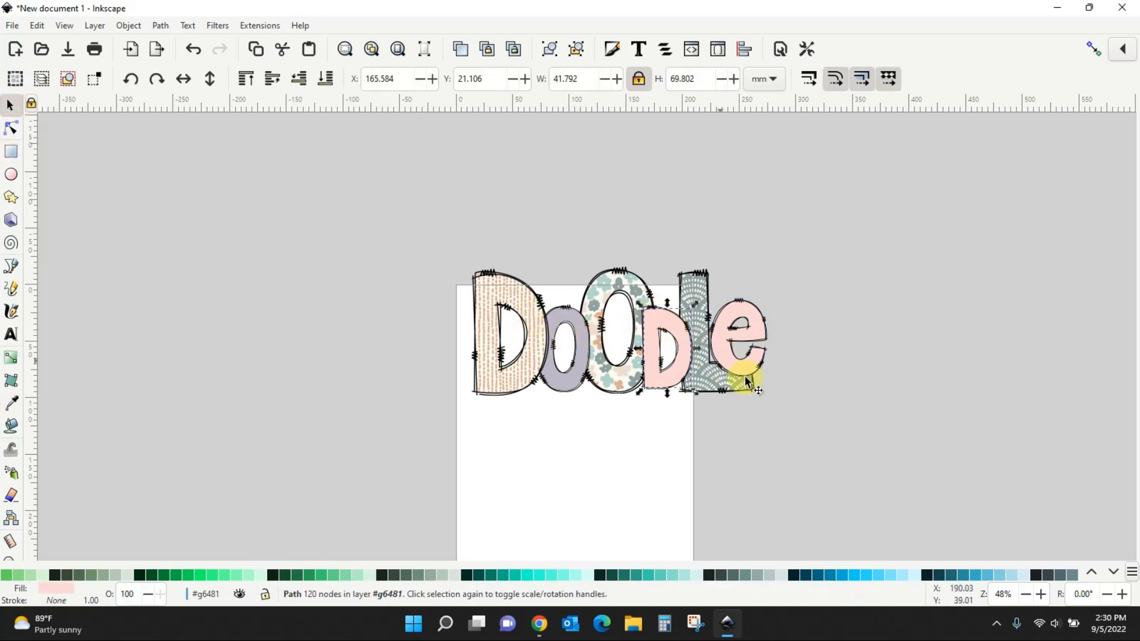
{"action": "left_click", "coordinate": [1072, 575]}
{"action": "left_click", "coordinate": [975, 499]}
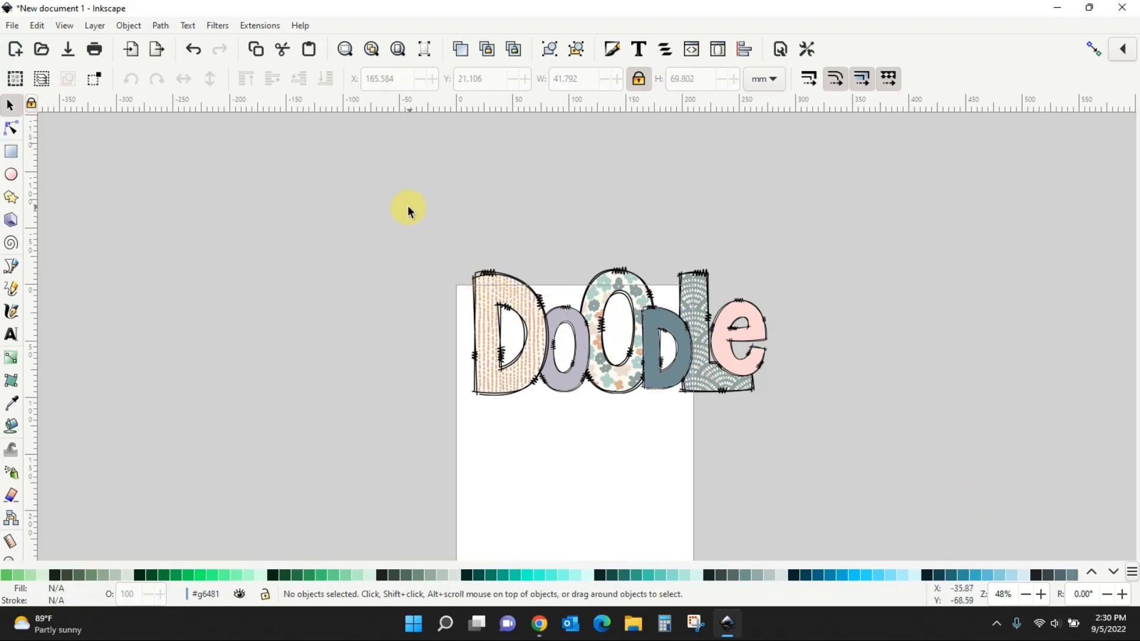
Group all the letters of the Doodle word into a single object
{"action": "mouse_move", "coordinate": [404, 199]}
{"action": "left_mouse_down"}
{"action": "mouse_move", "coordinate": [415, 265]}
{"action": "mouse_move", "coordinate": [930, 469]}
{"action": "left_mouse_up"}
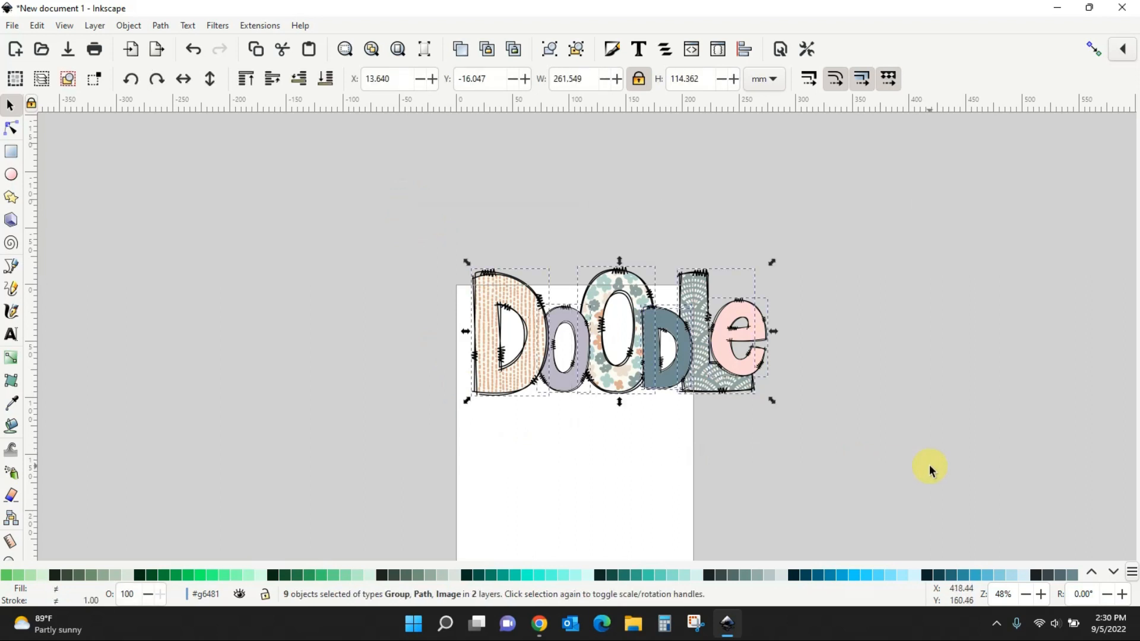
{"action": "left_click", "coordinate": [129, 25]}
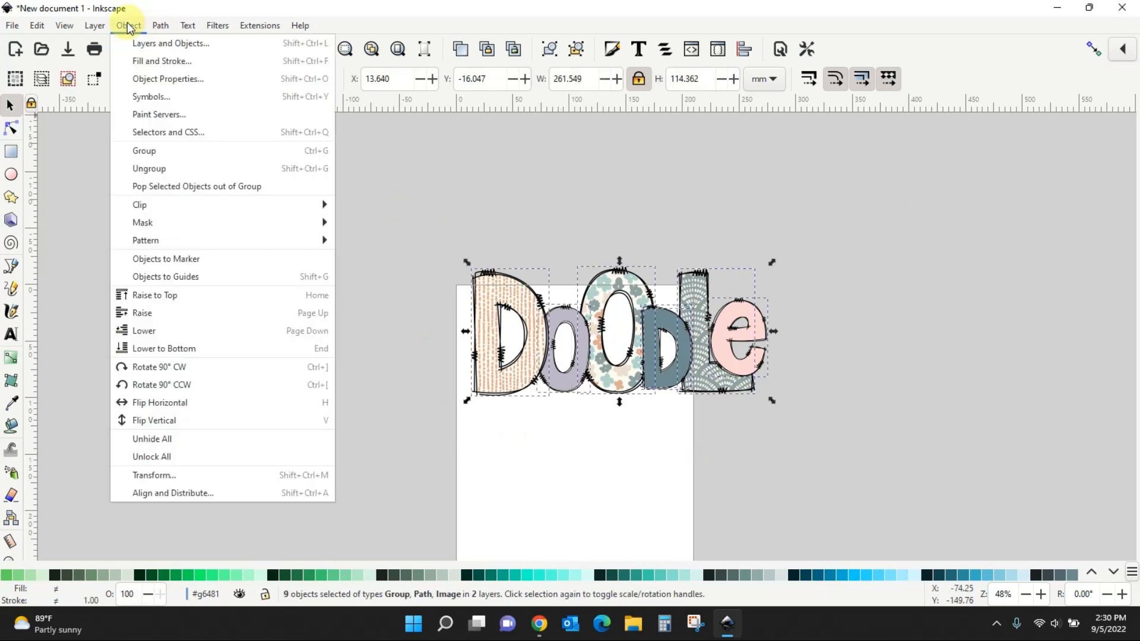
{"action": "left_click", "coordinate": [165, 154]}
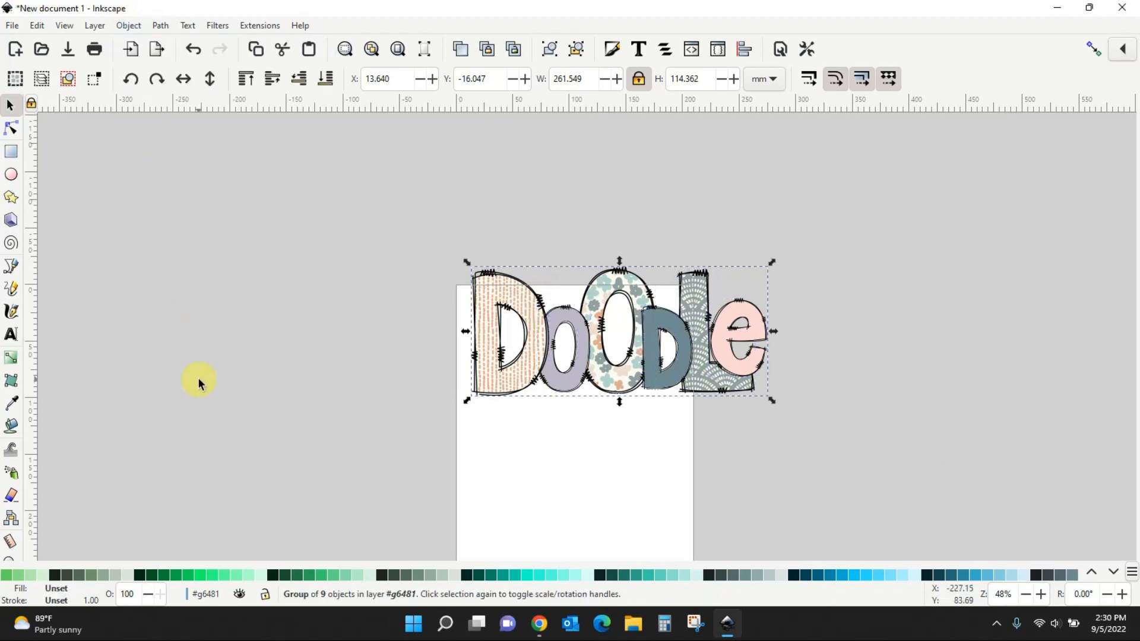
Move the grouped word to the middle of the page and scale it proportionally to about 192 mm wide so it fits the page width
{"action": "scroll", "coordinate": [199, 383], "scroll_direction": "down", "scroll_amount": 6}
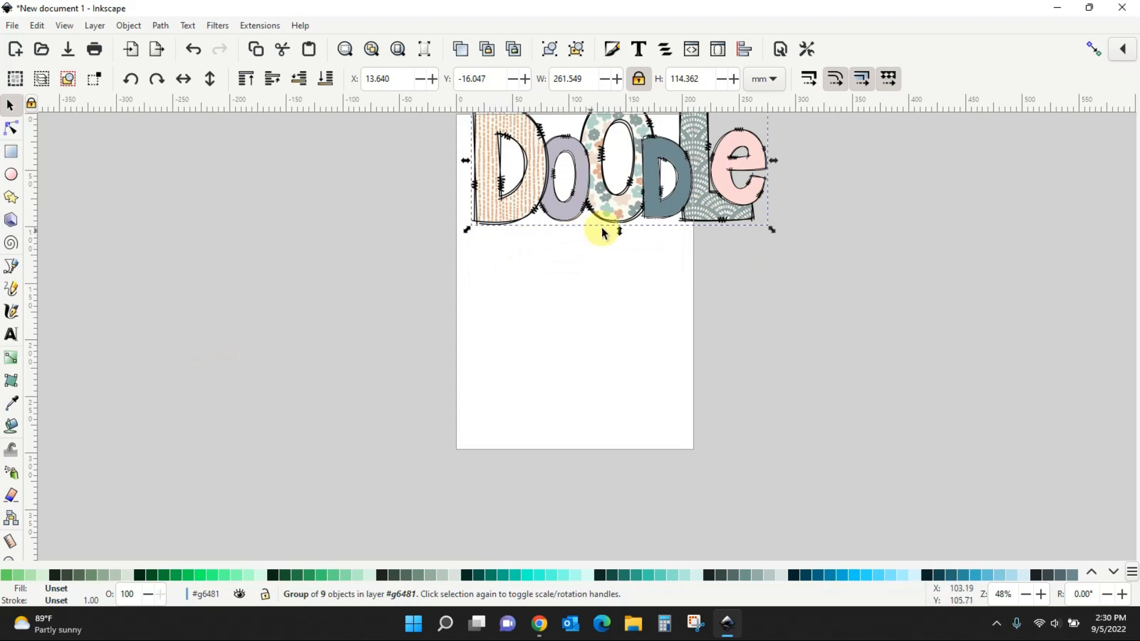
{"action": "left_click_drag", "start_coordinate": [664, 213], "coordinate": [664, 322]}
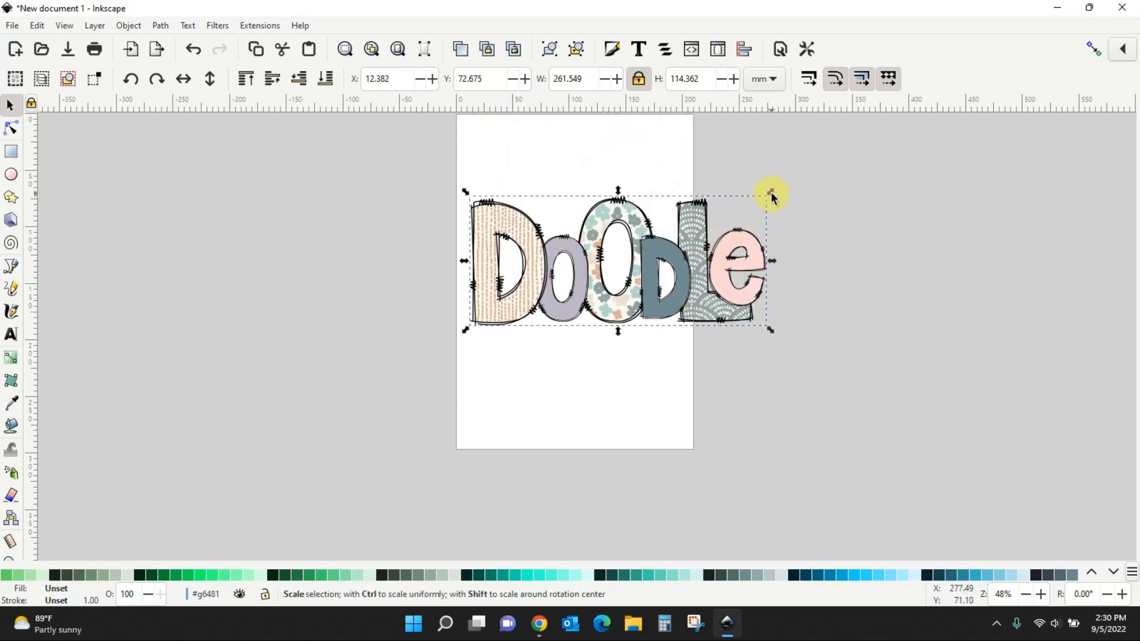
{"action": "mouse_move", "coordinate": [770, 197]}
{"action": "left_mouse_down"}
{"action": "mouse_move", "coordinate": [715, 243]}
{"action": "mouse_move", "coordinate": [734, 241]}
{"action": "left_mouse_up"}
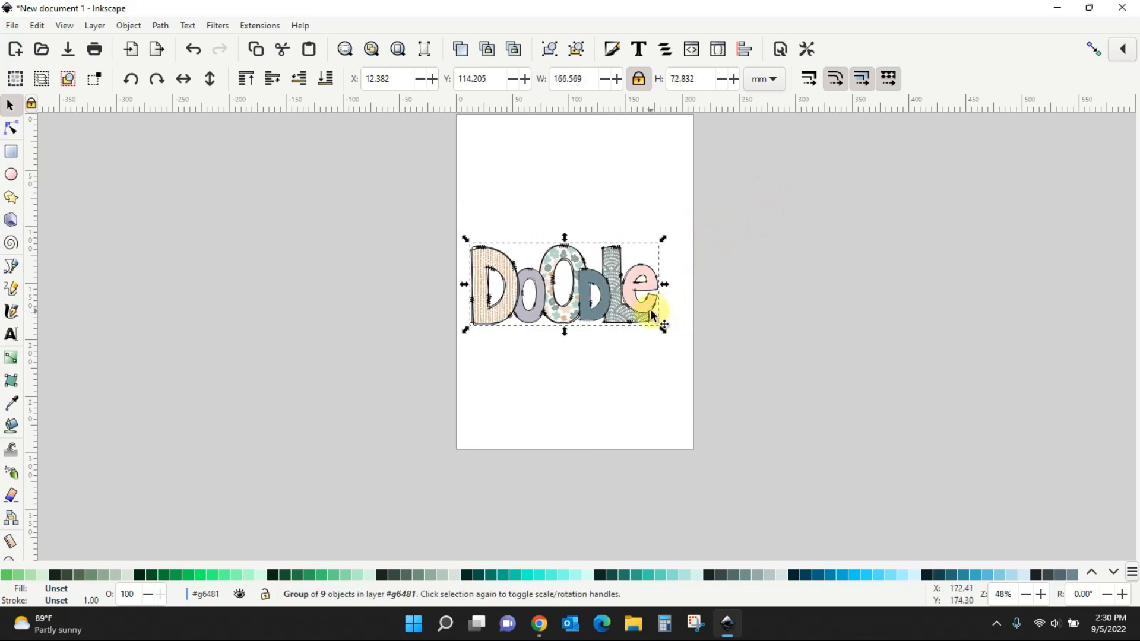
{"action": "scroll", "coordinate": [690, 374], "scroll_direction": "up", "scroll_amount": 2}
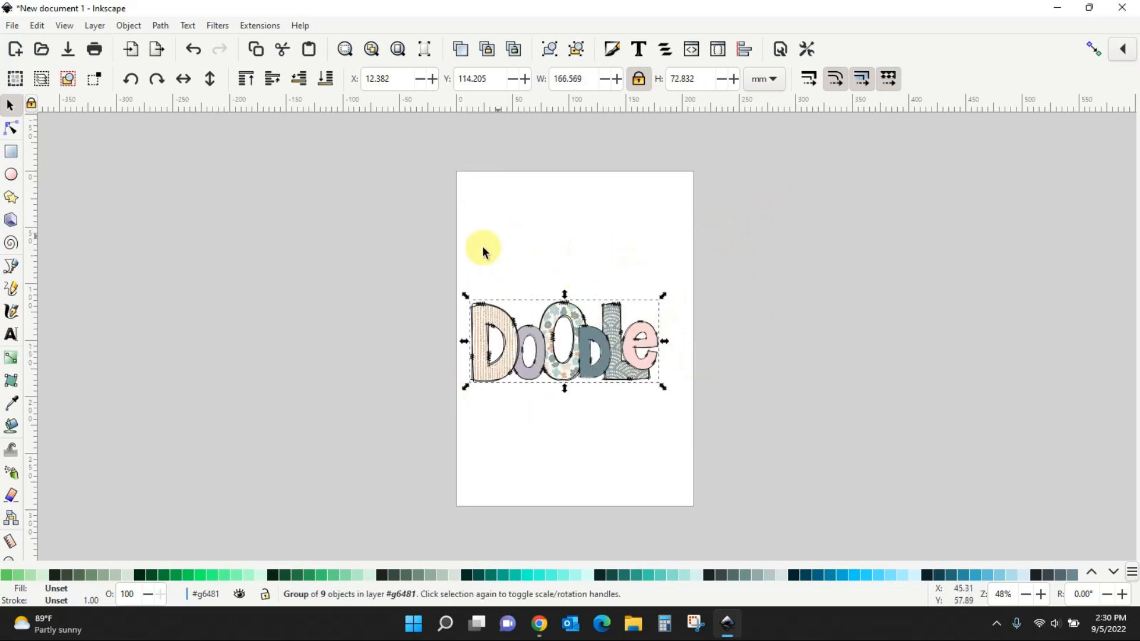
{"action": "left_click_drag", "start_coordinate": [639, 369], "coordinate": [621, 394]}
{"action": "left_click_drag", "start_coordinate": [663, 321], "coordinate": [690, 285]}
{"action": "mouse_move", "coordinate": [659, 359]}
{"action": "left_mouse_down"}
{"action": "mouse_move", "coordinate": [654, 275]}
{"action": "mouse_move", "coordinate": [409, 334]}
{"action": "mouse_move", "coordinate": [597, 364]}
{"action": "left_mouse_up"}
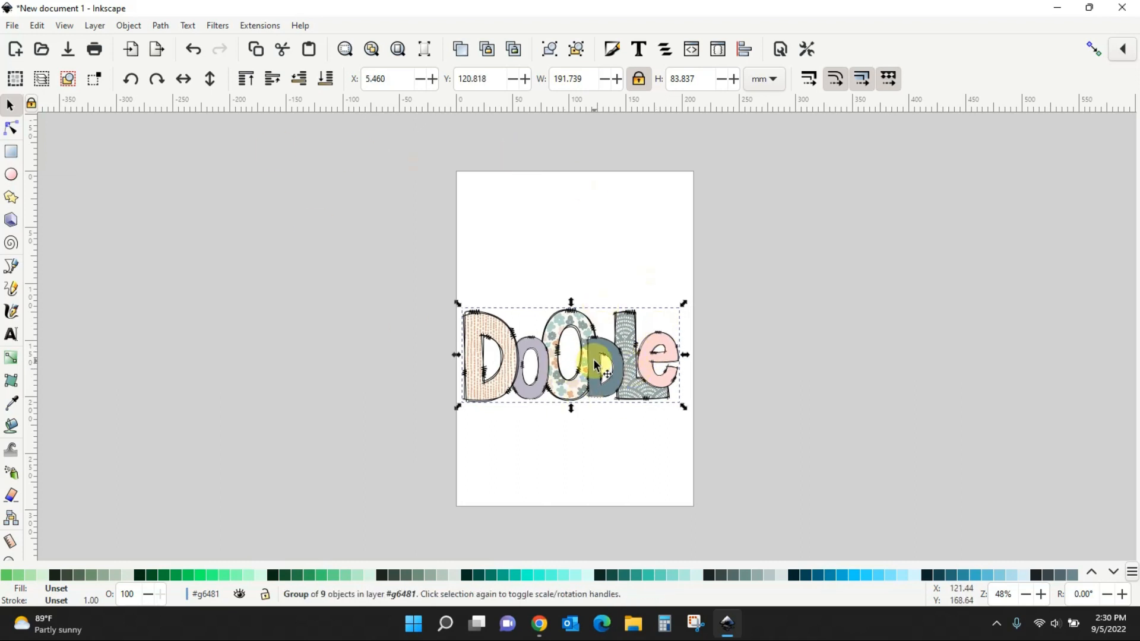
Set up a single-image export of the selection, with Export Selected only enabled
{"action": "left_click", "coordinate": [12, 26]}
{"action": "left_click", "coordinate": [33, 241]}
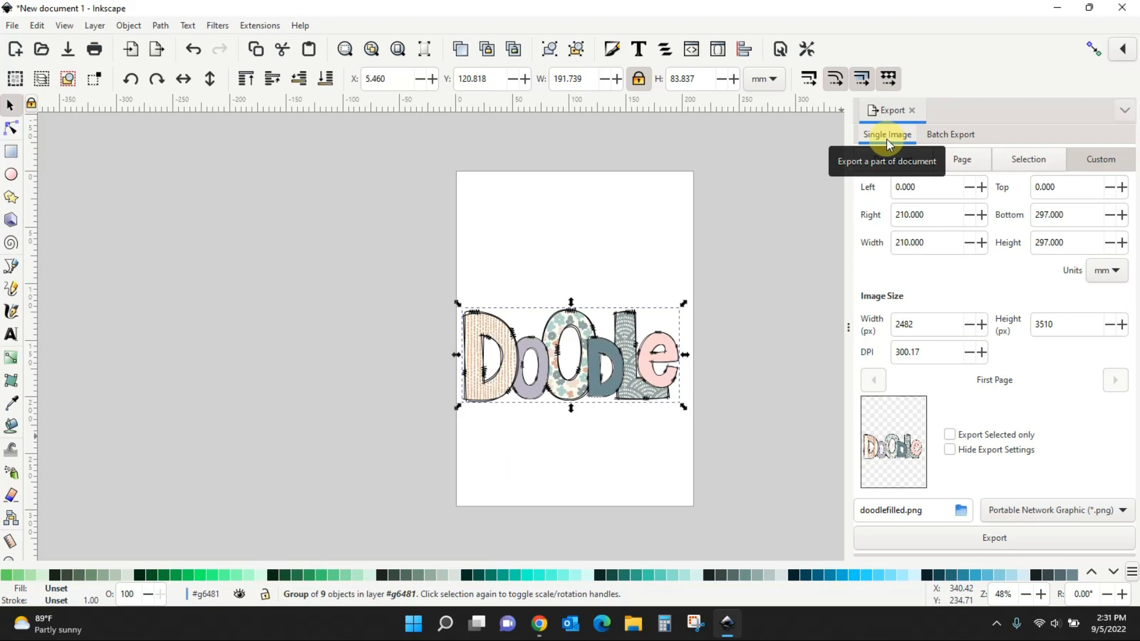
{"action": "left_click", "coordinate": [1020, 161]}
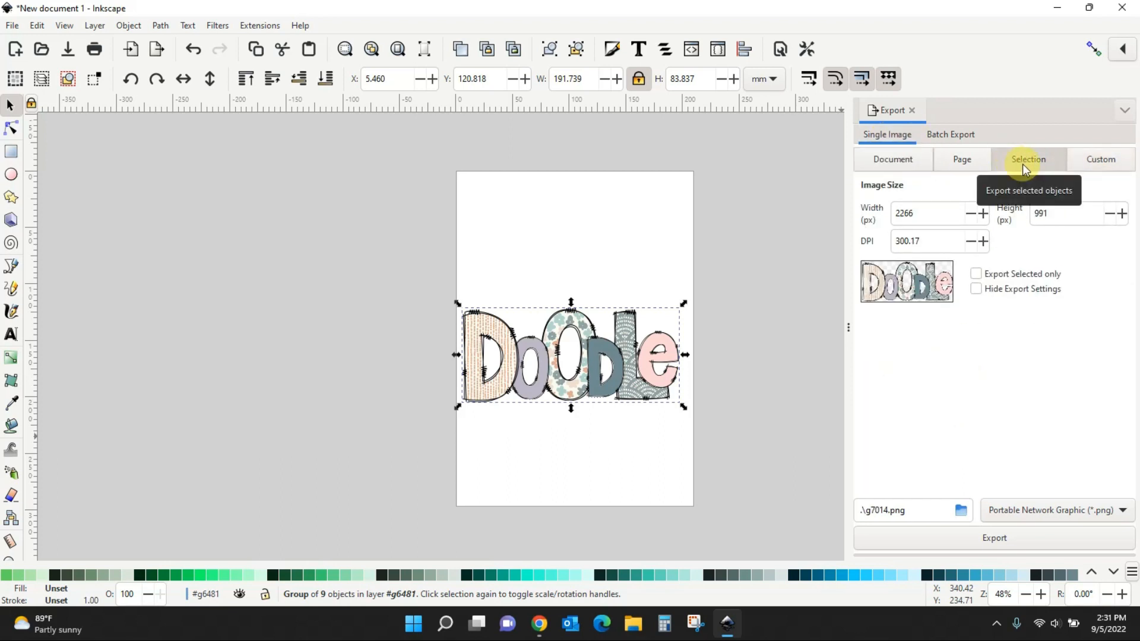
{"action": "left_click", "coordinate": [976, 274]}
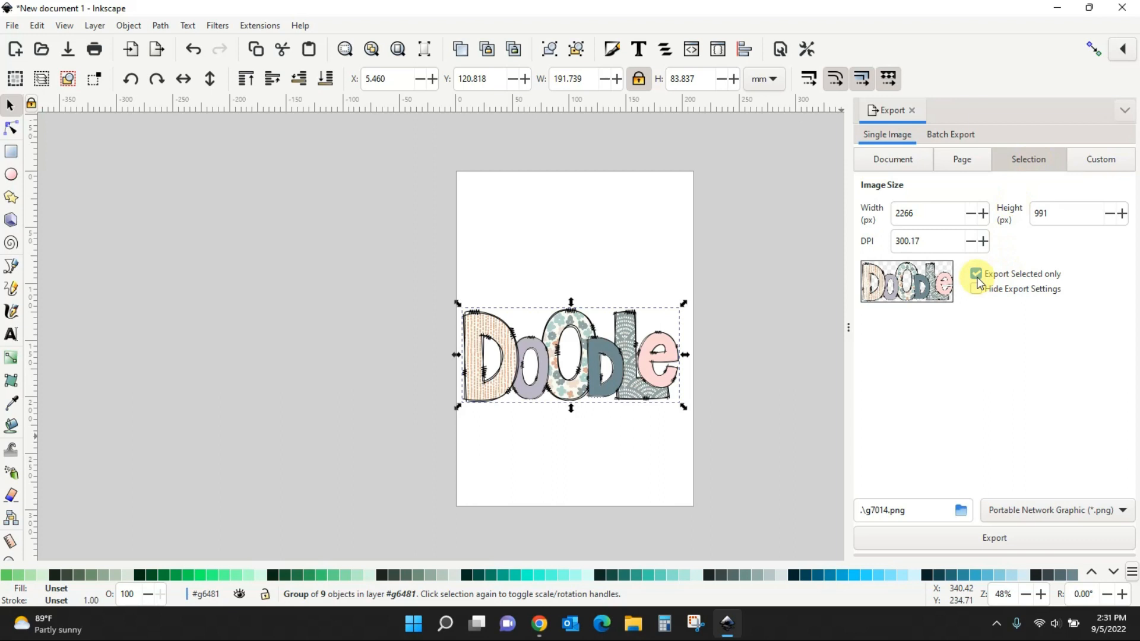
Export the word to the Desktop as a PNG named "final doodle" with the default PNG options
{"action": "left_click", "coordinate": [963, 513]}
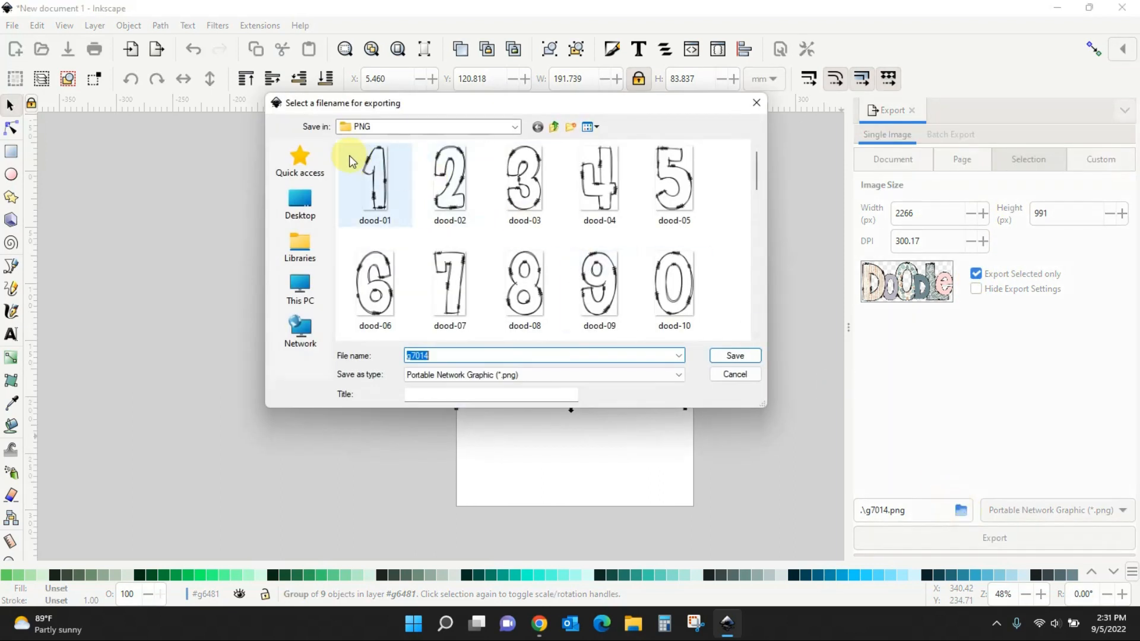
{"action": "left_click", "coordinate": [305, 211]}
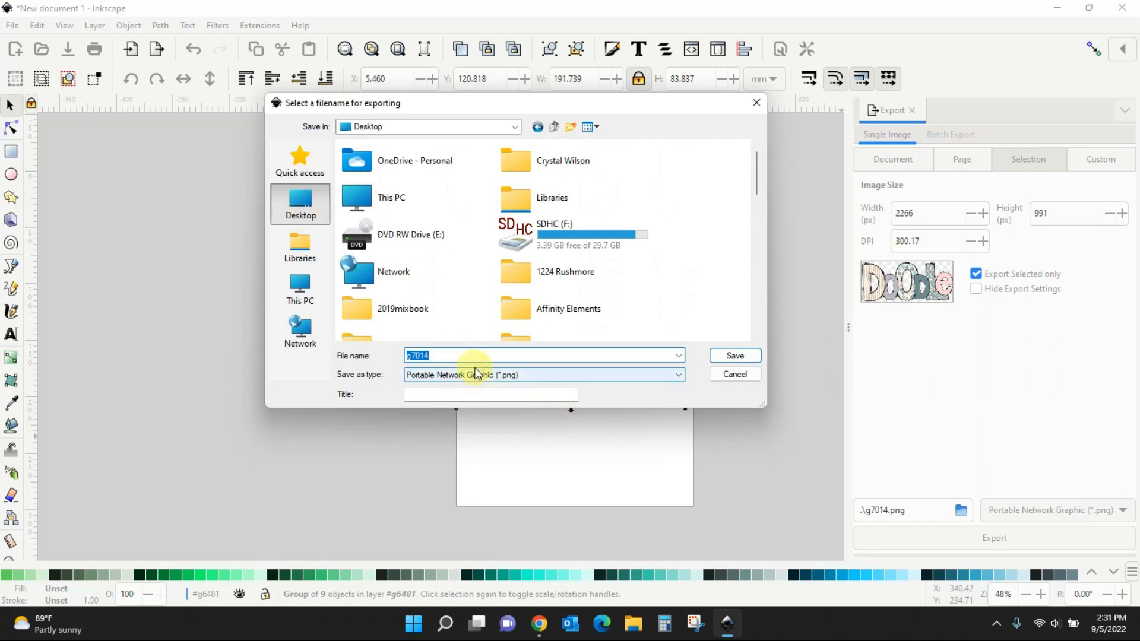
{"action": "type", "text": "final doodle"}
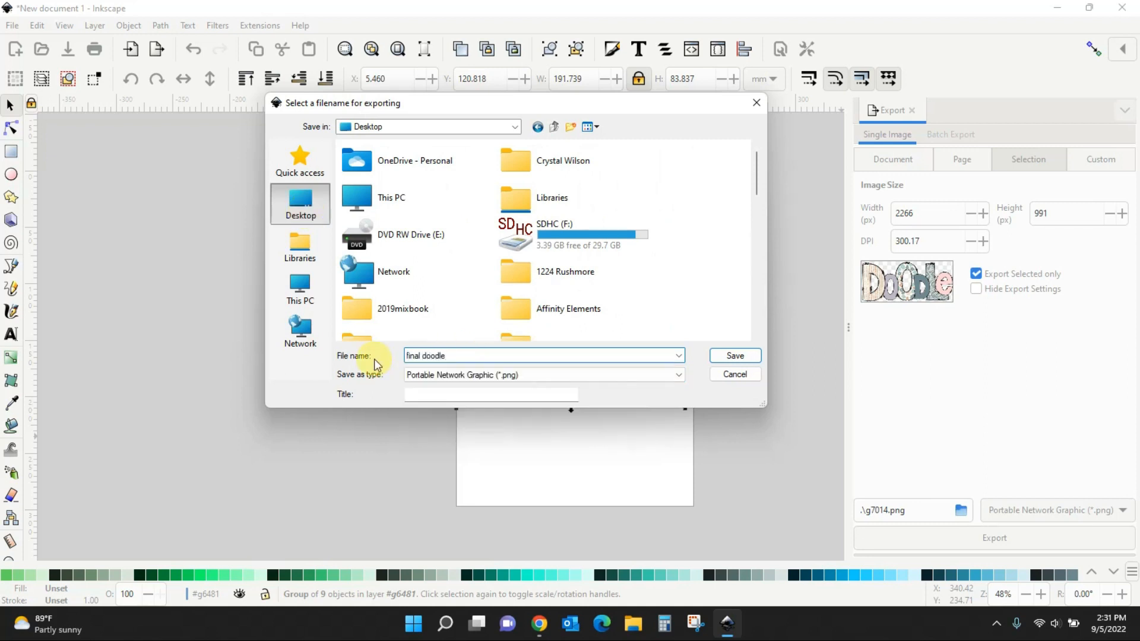
{"action": "left_click", "coordinate": [735, 356]}
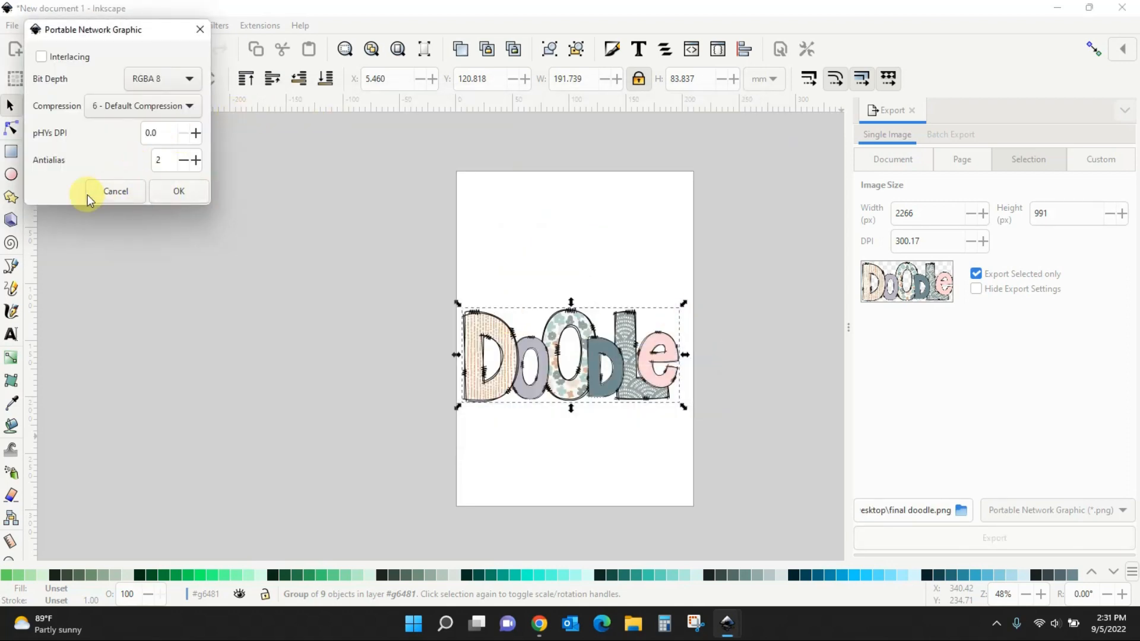
{"action": "left_click", "coordinate": [170, 191]}
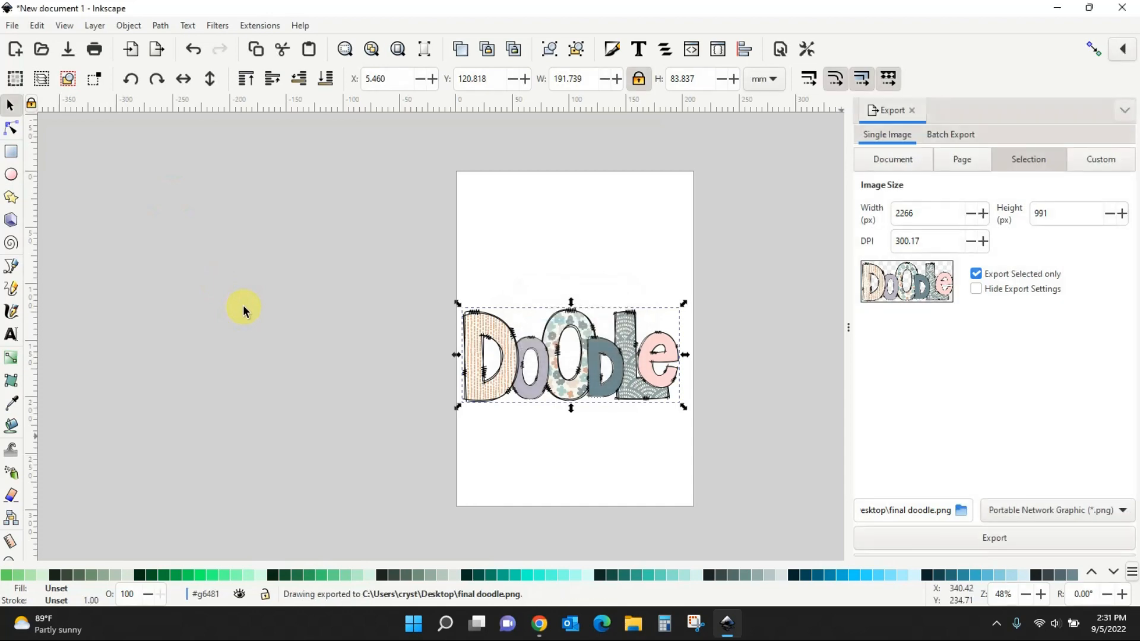
Minimize the drawing window and open the exported final doodle image from the desktop to examine it
{"action": "left_click", "coordinate": [1060, 8]}
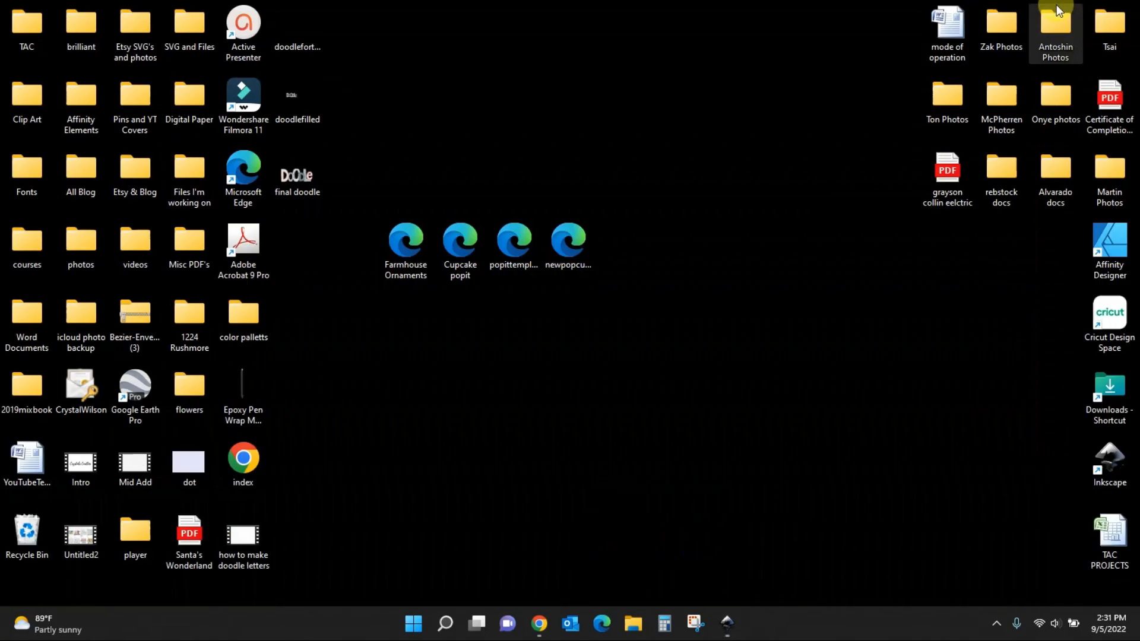
{"action": "double_click", "coordinate": [317, 172]}
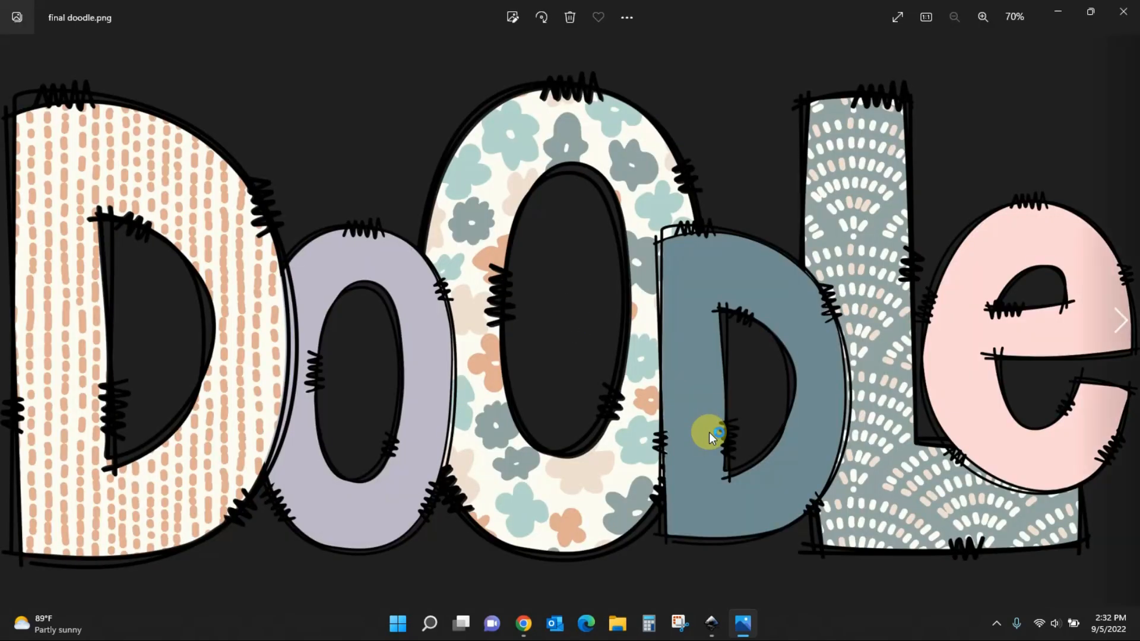
Close the exported image preview, switch to Chrome, and go from the promo page to the Creative Fabrica home page
{"action": "mouse_move", "coordinate": [797, 525]}
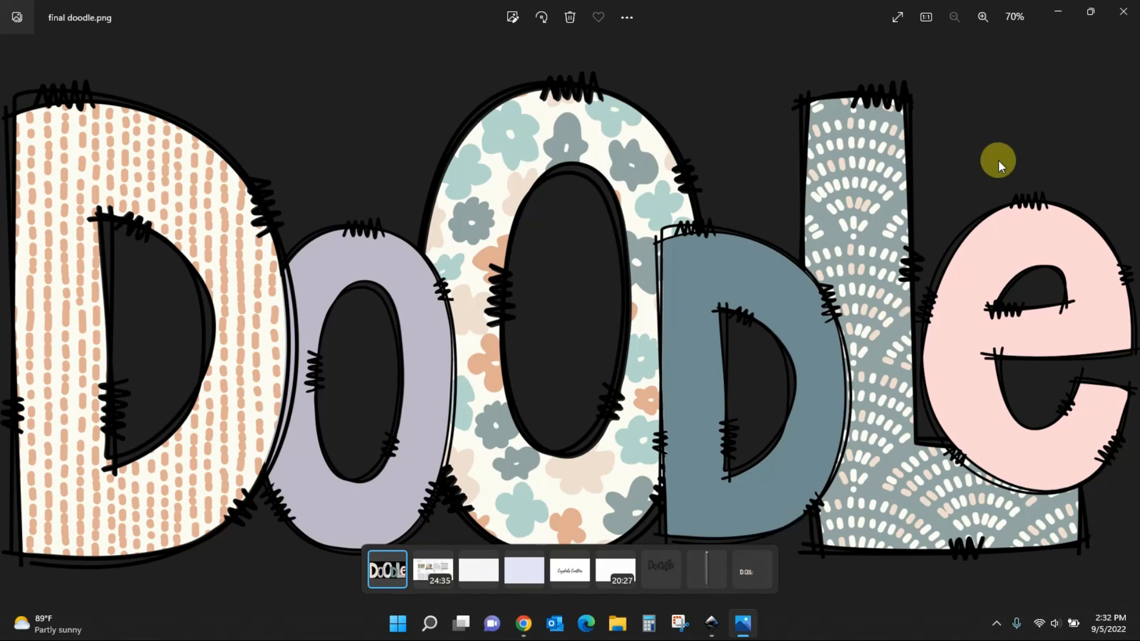
{"action": "left_click", "coordinate": [1124, 12]}
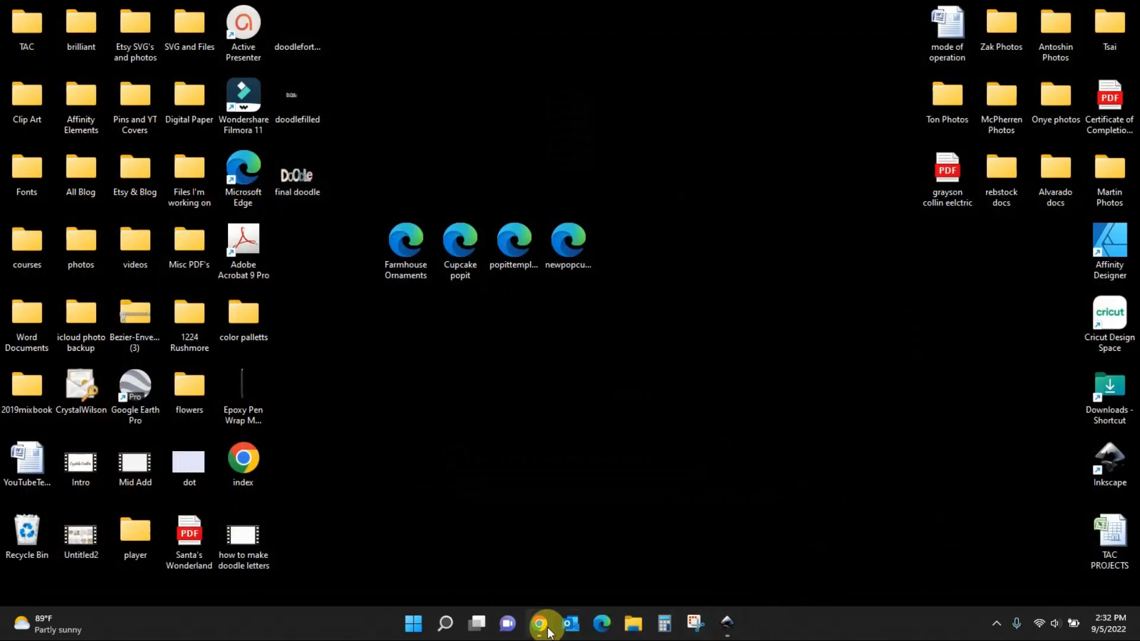
{"action": "left_click", "coordinate": [539, 623]}
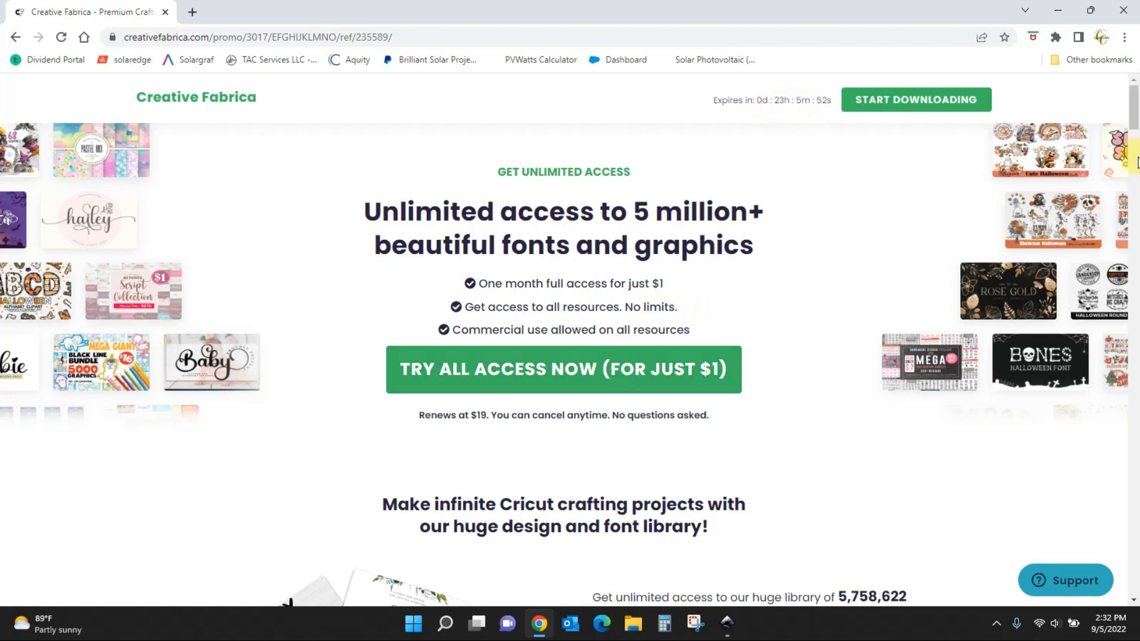
{"action": "mouse_move", "coordinate": [1137, 112]}
{"action": "left_mouse_down"}
{"action": "mouse_move", "coordinate": [1135, 388]}
{"action": "mouse_move", "coordinate": [1137, 103]}
{"action": "left_mouse_up"}
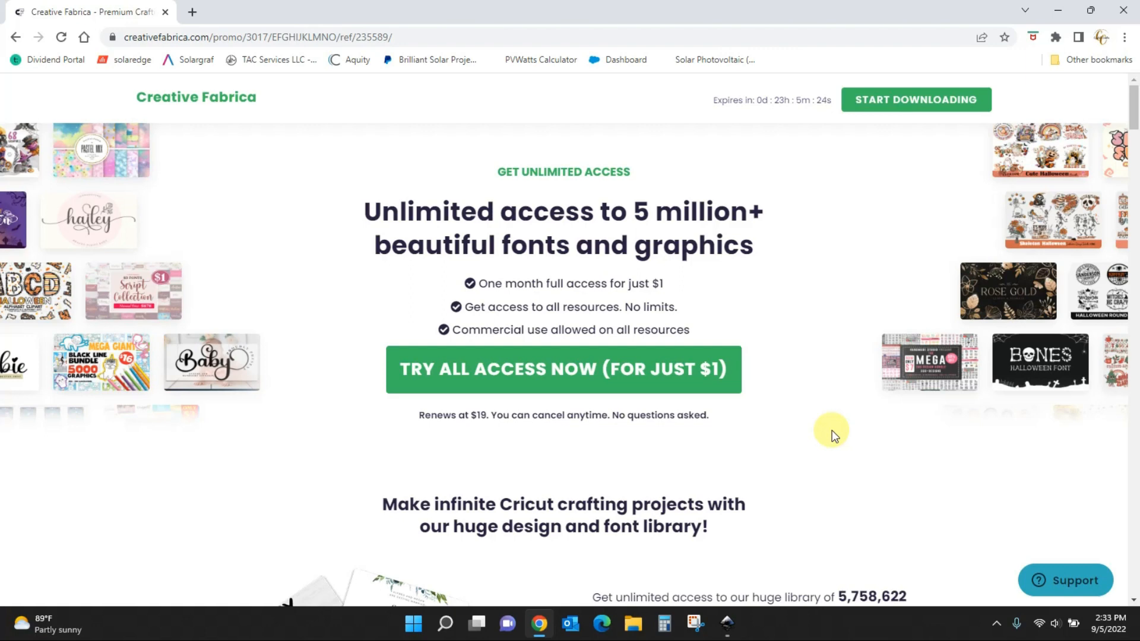
{"action": "left_click", "coordinate": [207, 103]}
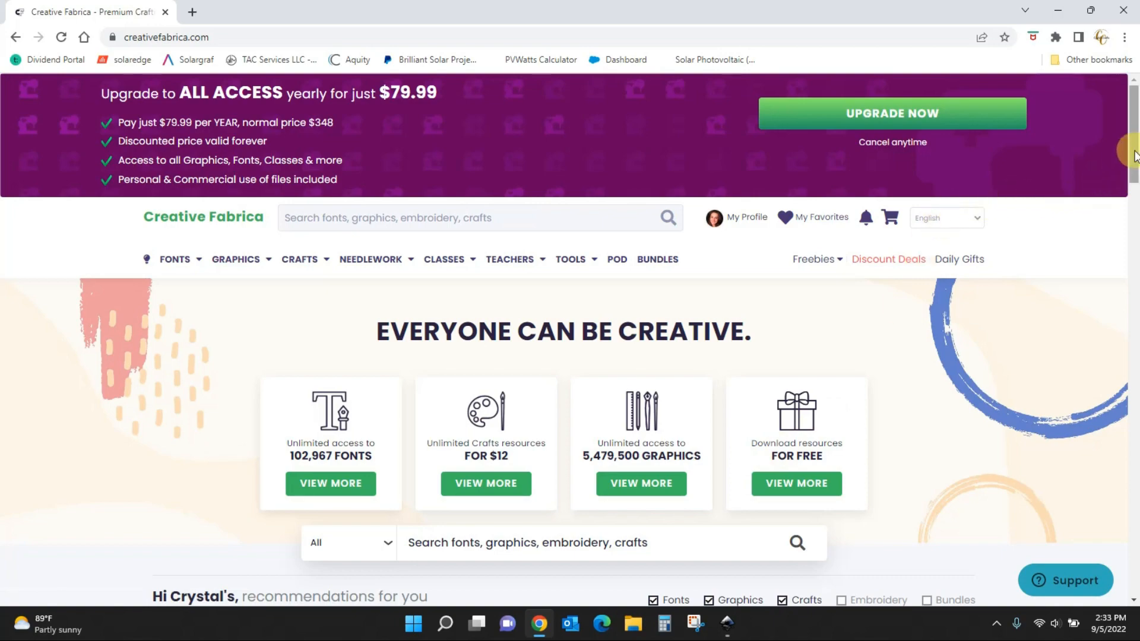
{"action": "mouse_move", "coordinate": [1135, 158]}
{"action": "left_mouse_down"}
{"action": "mouse_move", "coordinate": [1136, 269]}
{"action": "mouse_move", "coordinate": [1136, 145]}
{"action": "left_mouse_up"}
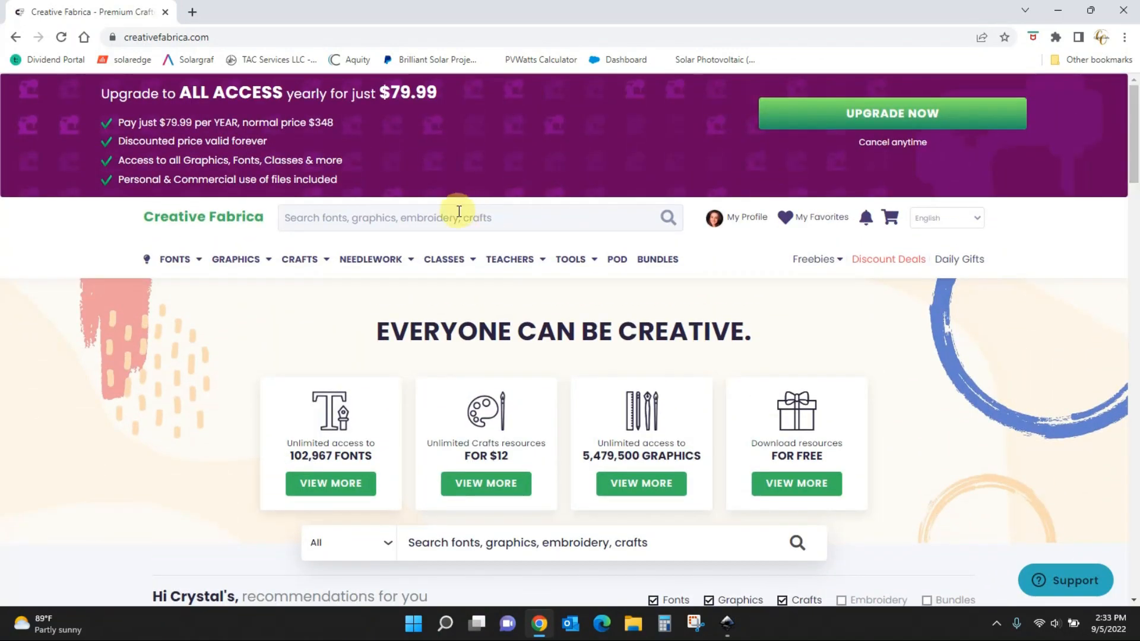
Search the Creative Fabrica site for "halloween digitial paper"
{"action": "left_click", "coordinate": [429, 219]}
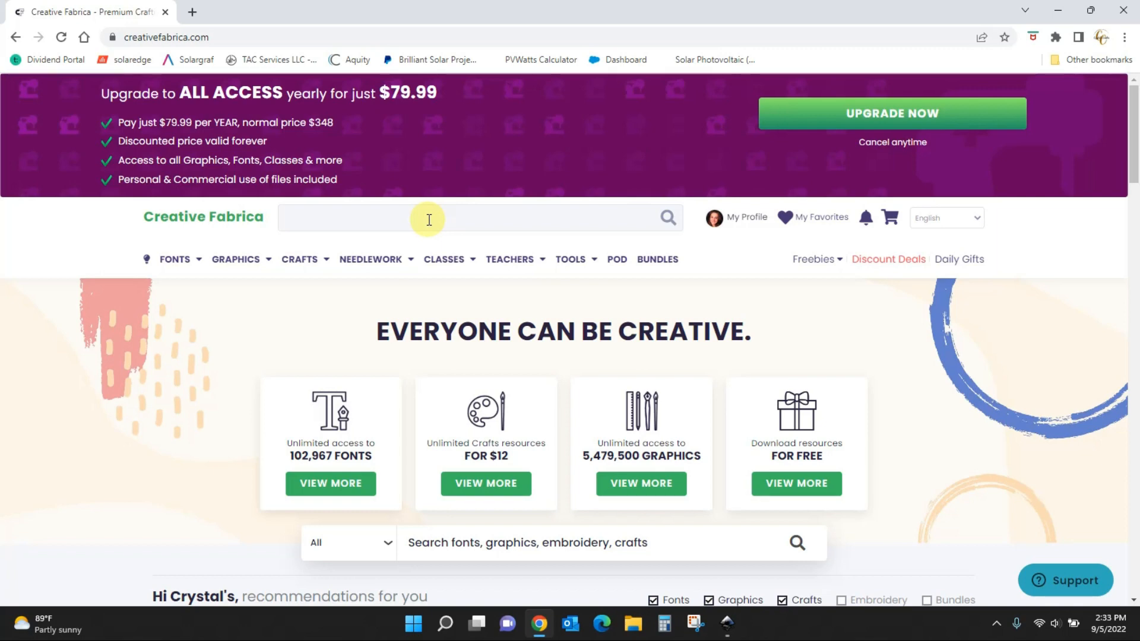
{"action": "type", "text": "halloween d"}
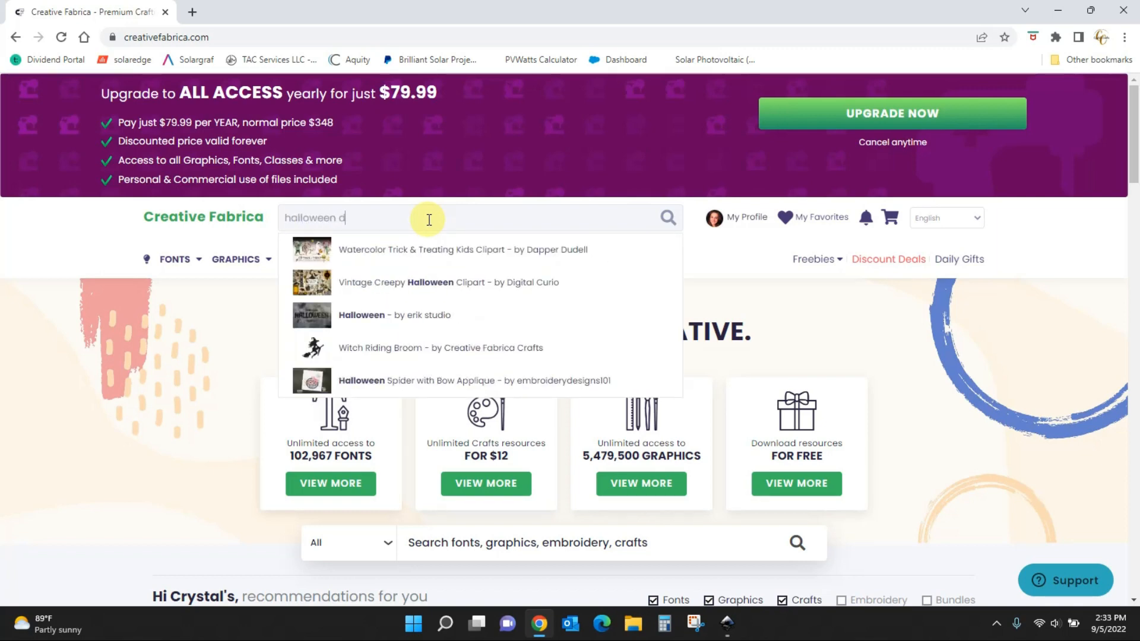
{"action": "type", "text": "igitial p"}
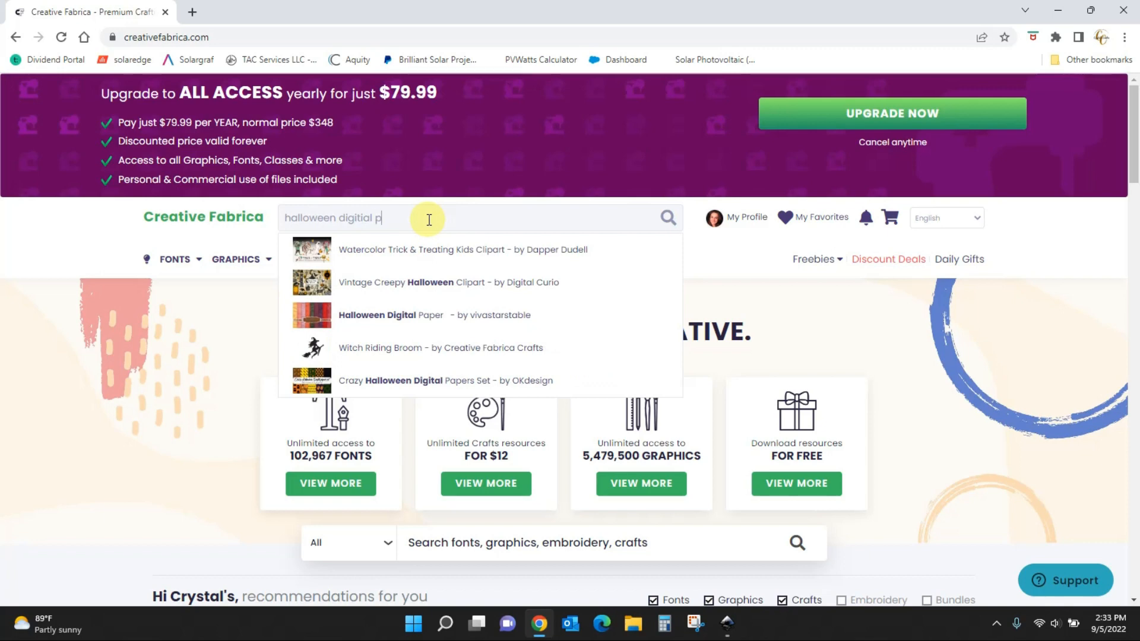
{"action": "type", "text": "aper"}
{"action": "key", "text": "Return"}
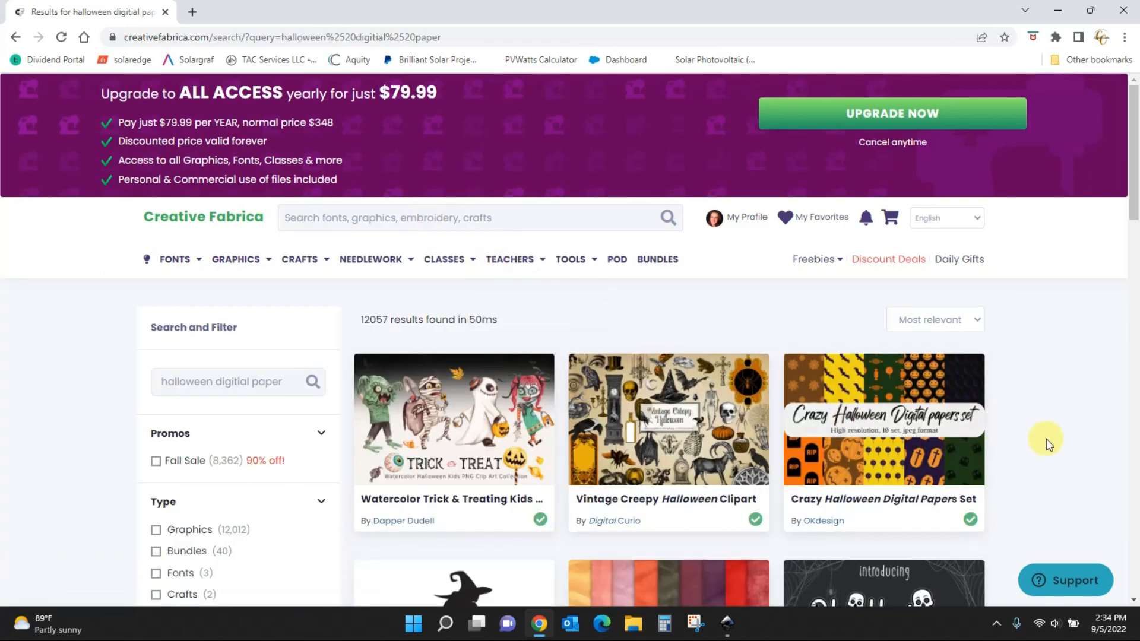
Filter the search results to the Patterns category
{"action": "scroll", "coordinate": [1132, 196], "scroll_direction": "down", "scroll_amount": 1}
{"action": "left_click_drag", "start_coordinate": [1132, 193], "coordinate": [1136, 249]}
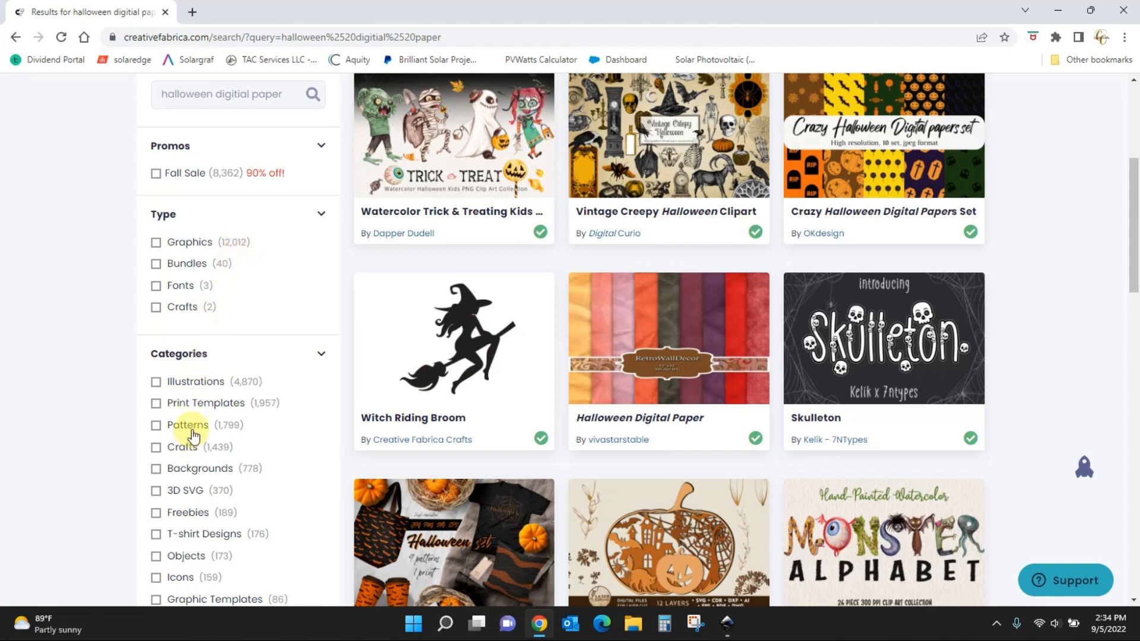
{"action": "left_click", "coordinate": [156, 426]}
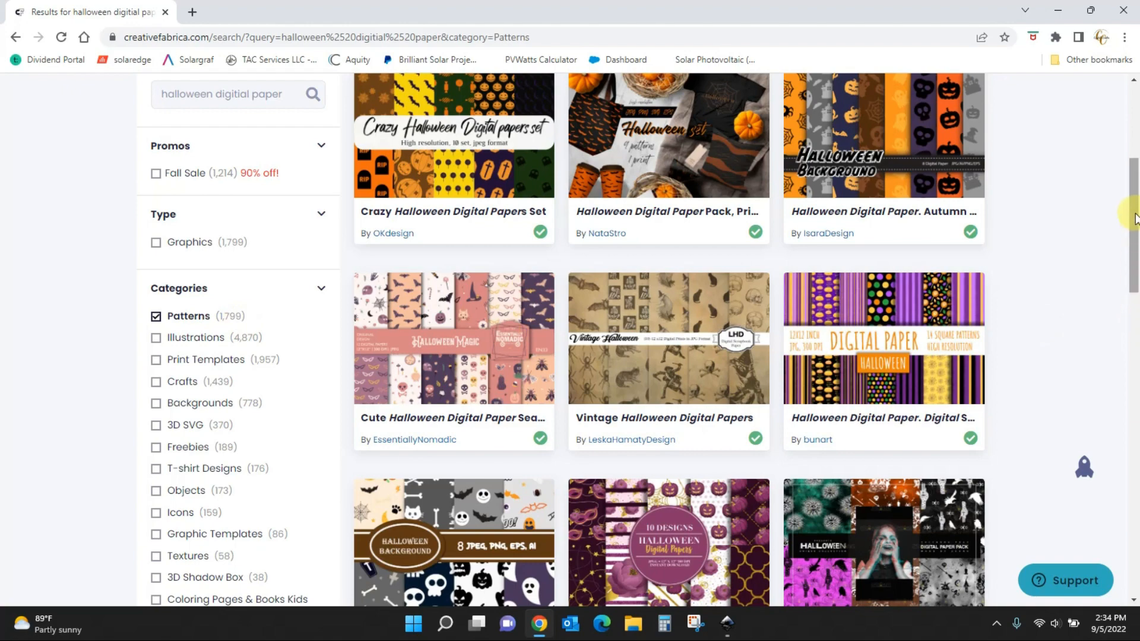
Open the Halloween Digital Paper Pattern Bundle by nesdigiart from the results and download it
{"action": "left_click_drag", "start_coordinate": [1133, 215], "coordinate": [1138, 551]}
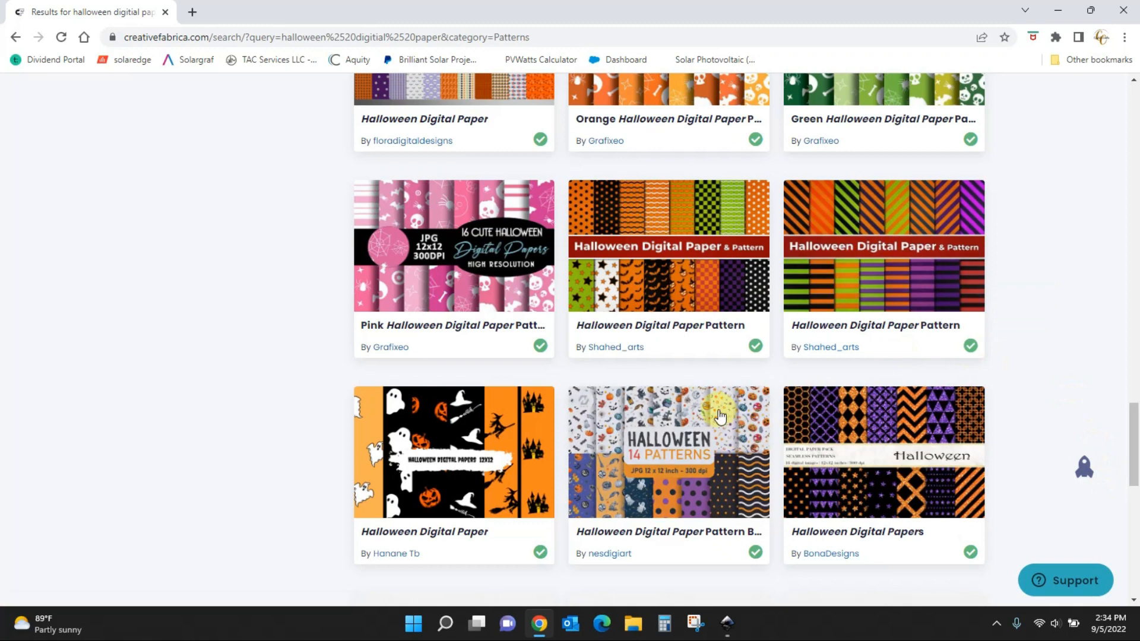
{"action": "left_click", "coordinate": [668, 409]}
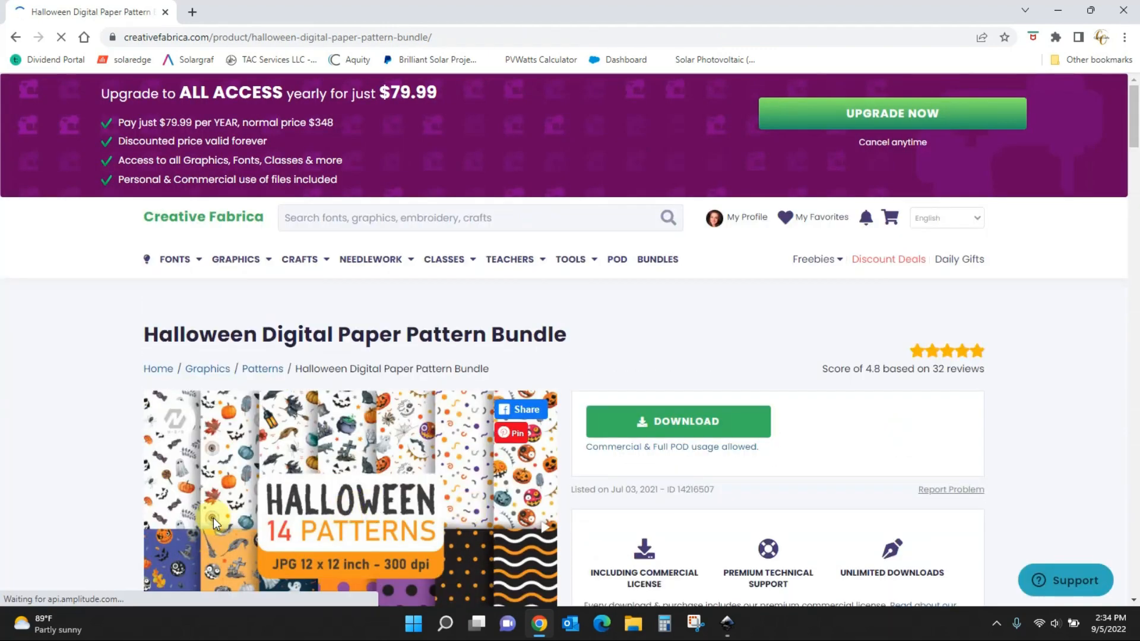
{"action": "scroll", "coordinate": [213, 518], "scroll_direction": "down", "scroll_amount": 2}
{"action": "scroll", "coordinate": [295, 523], "scroll_direction": "down", "scroll_amount": 3}
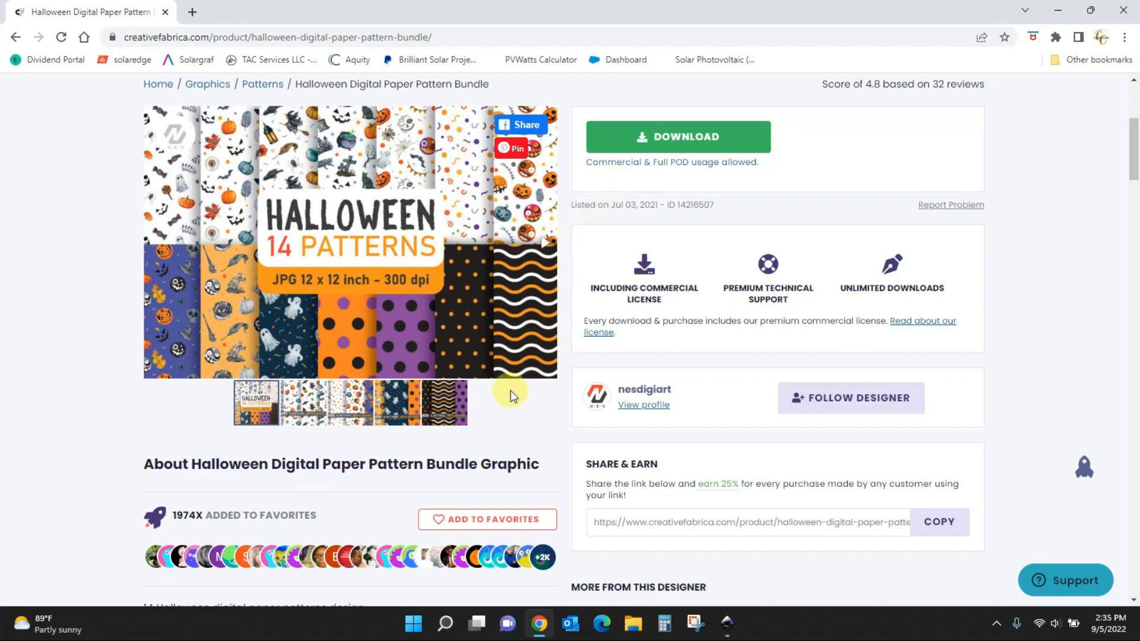
{"action": "left_click", "coordinate": [686, 147]}
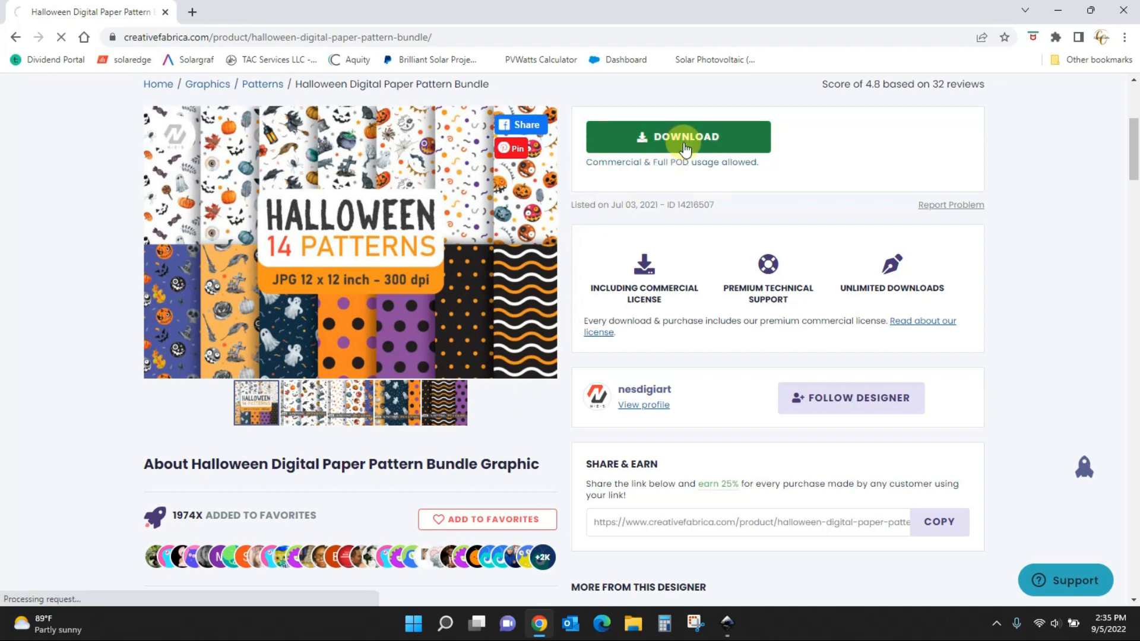